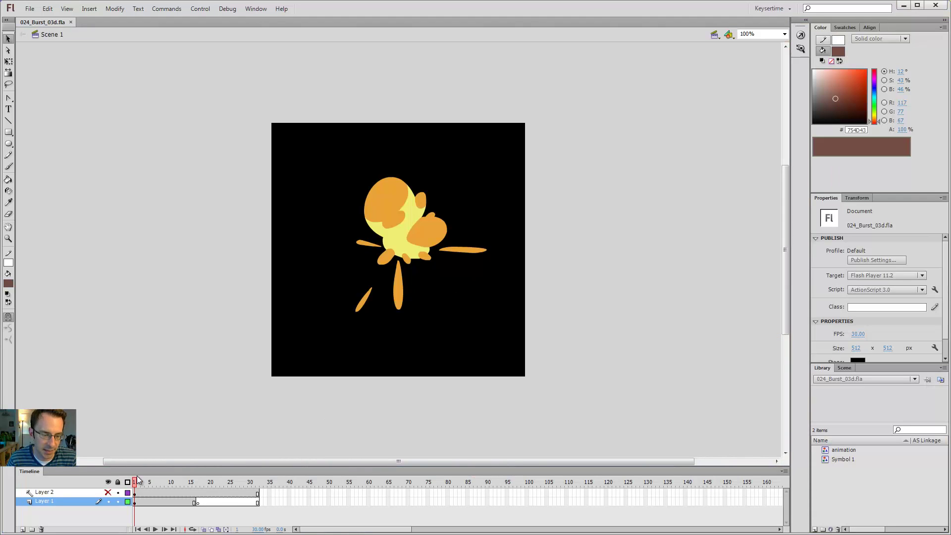
# - Preview the movie, then open the burst's animation symbol for editing
pyautogui.hotkey('ctrl', 'Return')
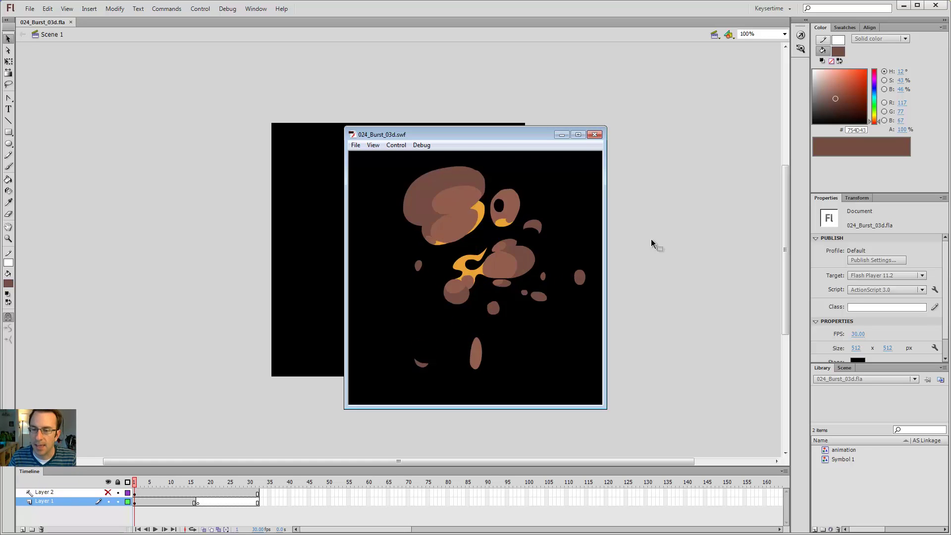
pyautogui.click(596, 135)
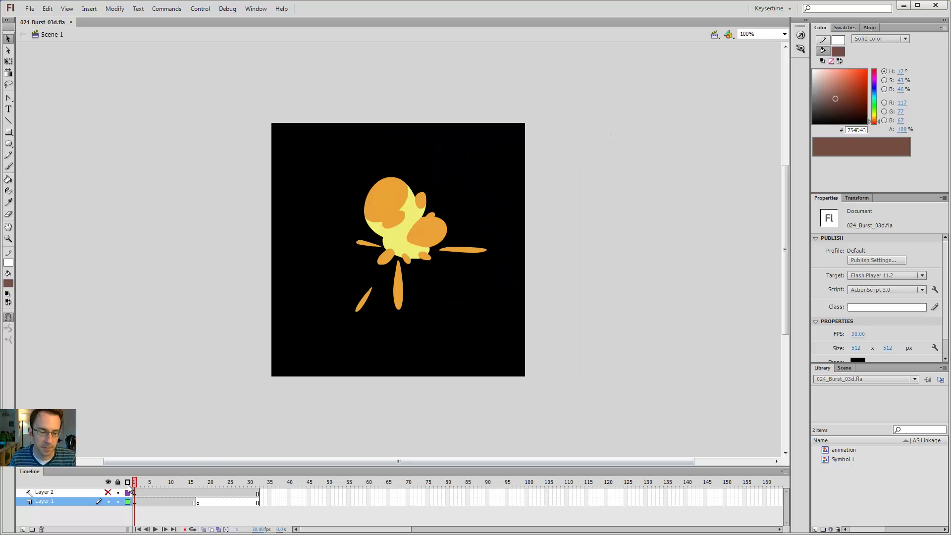
pyautogui.click(406, 242)
pyautogui.doubleClick(415, 248)
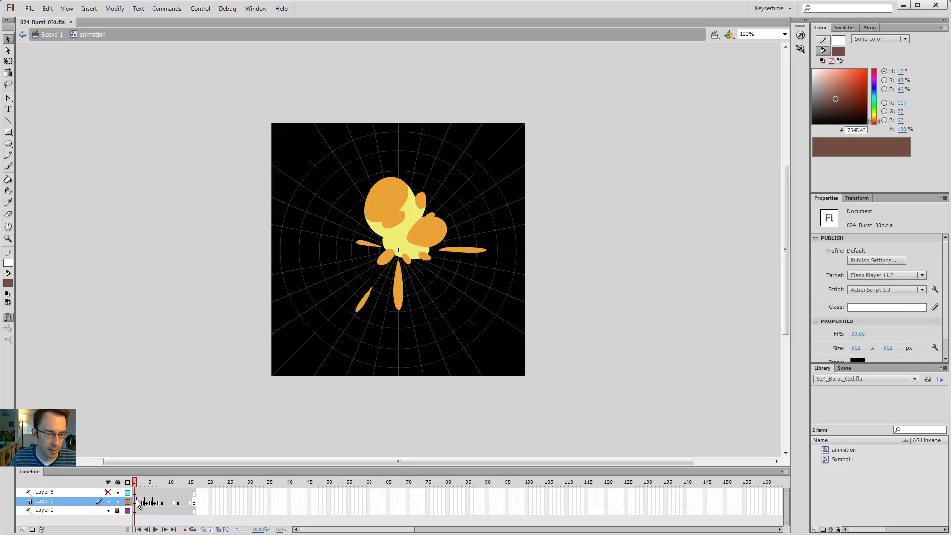
pyautogui.moveTo(136, 483); pyautogui.dragTo(31, 529)
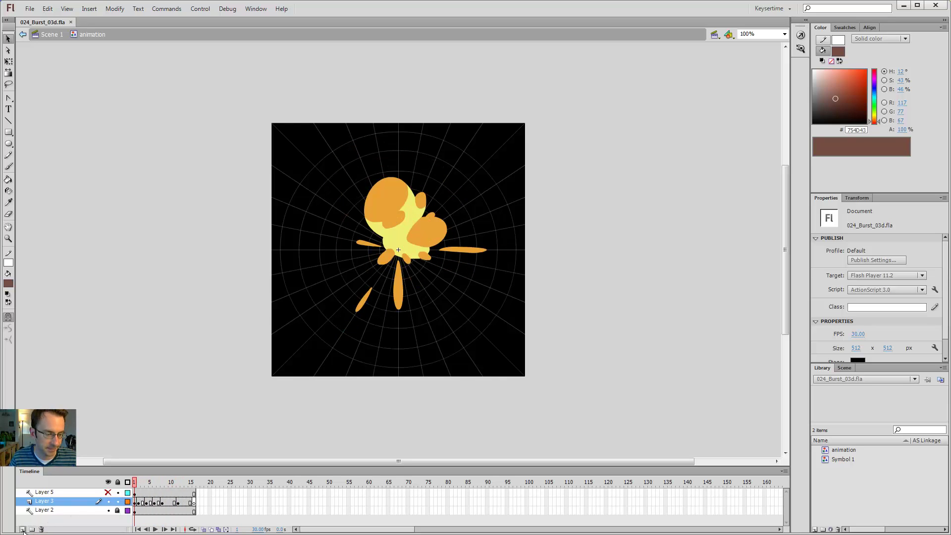
# - Add a new layer above Layer 3 and copy all of Layer 3's frames
pyautogui.click(23, 530)
pyautogui.click(64, 511)
pyautogui.rightClick(164, 512)
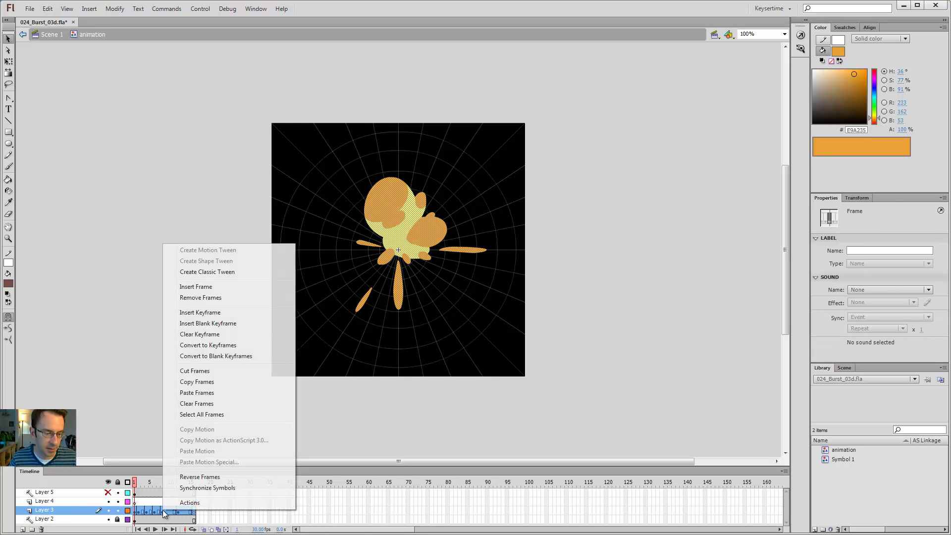
pyautogui.click(198, 383)
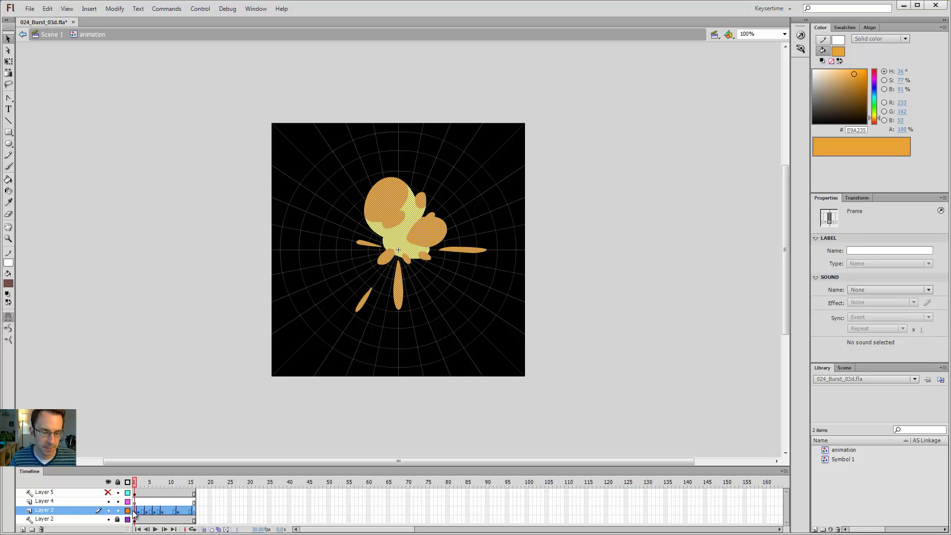
pyautogui.rightClick(156, 513)
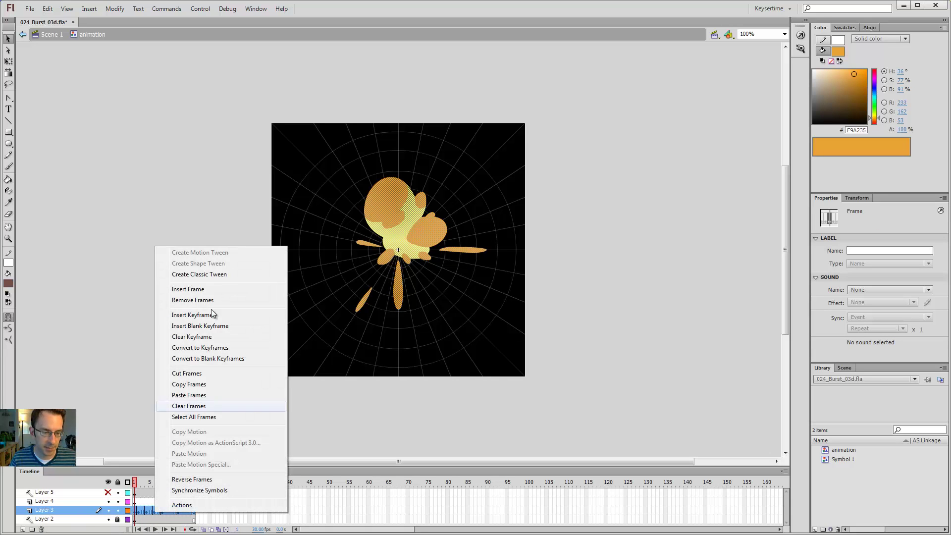
pyautogui.click(198, 384)
# - Paste the copied frames into Layer 4 and hide Layer 3
pyautogui.click(57, 503)
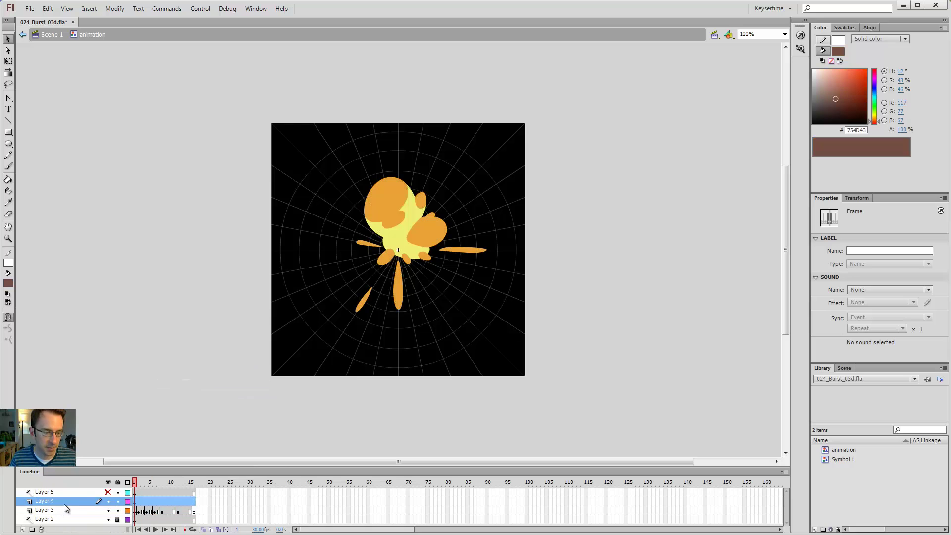
pyautogui.rightClick(169, 502)
pyautogui.click(212, 382)
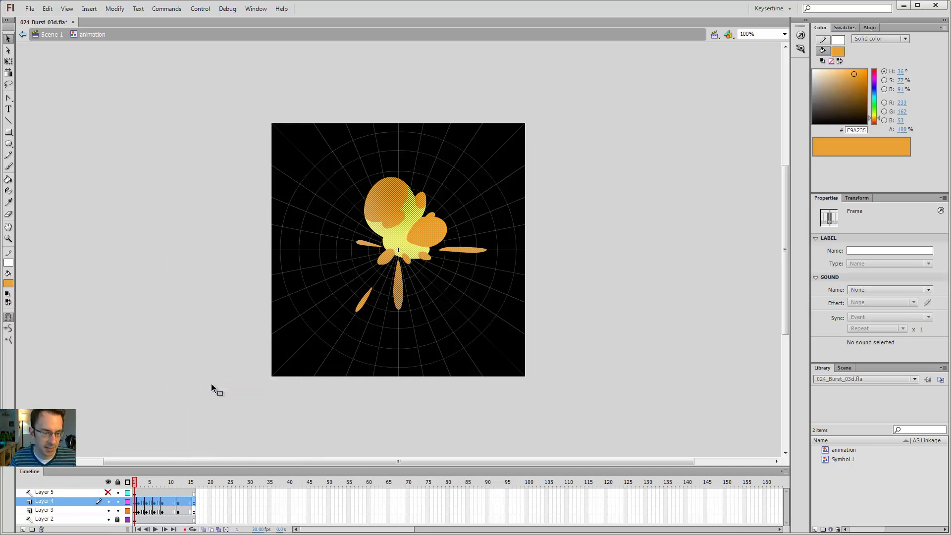
pyautogui.click(109, 511)
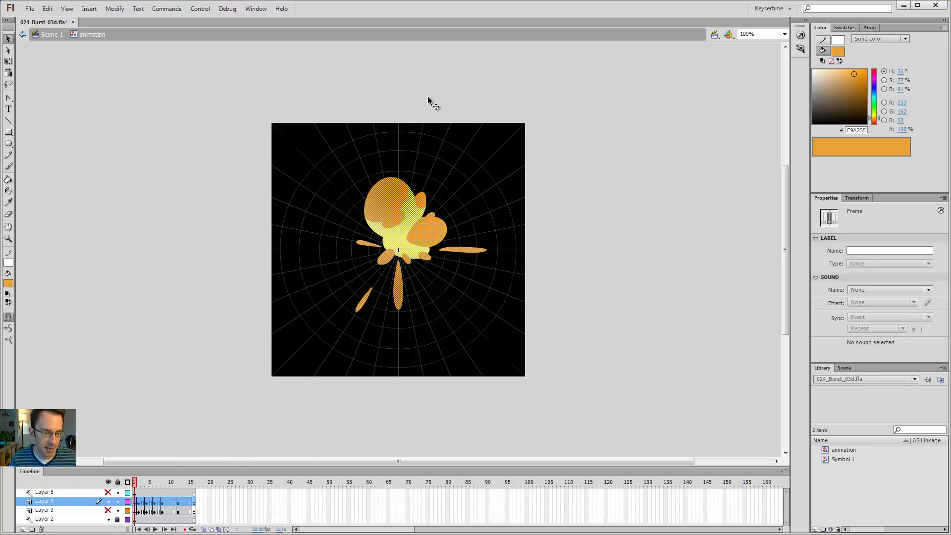
# - On frame 1 of Layer 4, delete the four orange streaks radiating outside the central burst
pyautogui.click(501, 168)
pyautogui.click(363, 300)
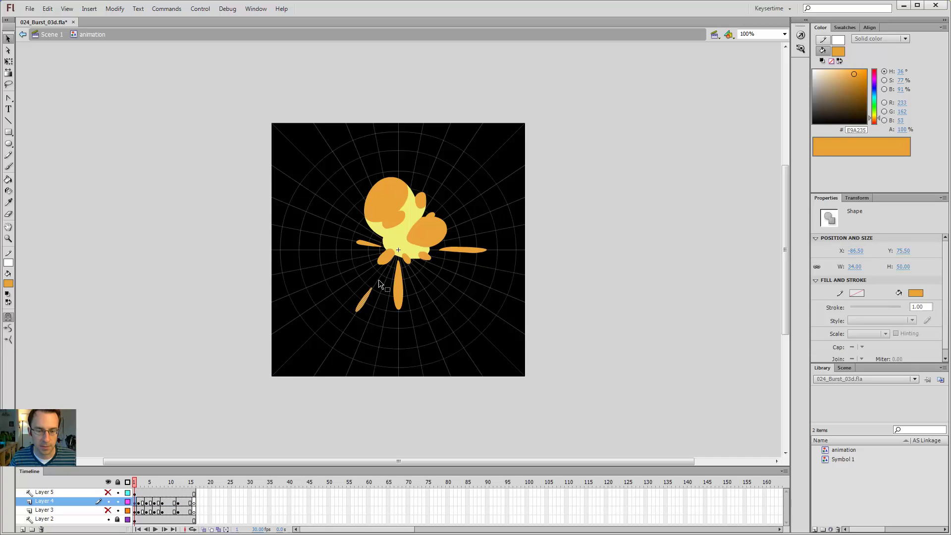
pyautogui.press('Delete')
pyautogui.click(374, 246)
pyautogui.press('Delete')
pyautogui.click(396, 301)
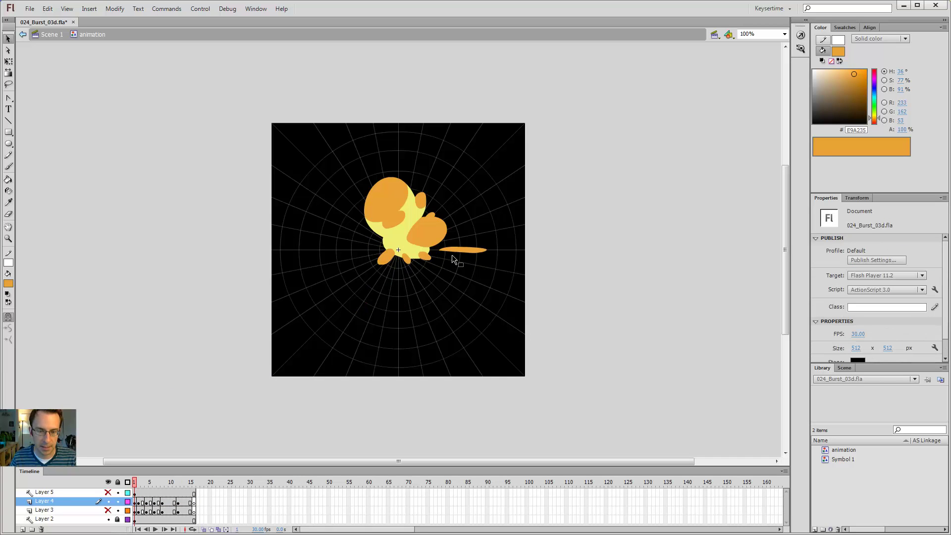
pyautogui.click(453, 250)
pyautogui.press('Delete')
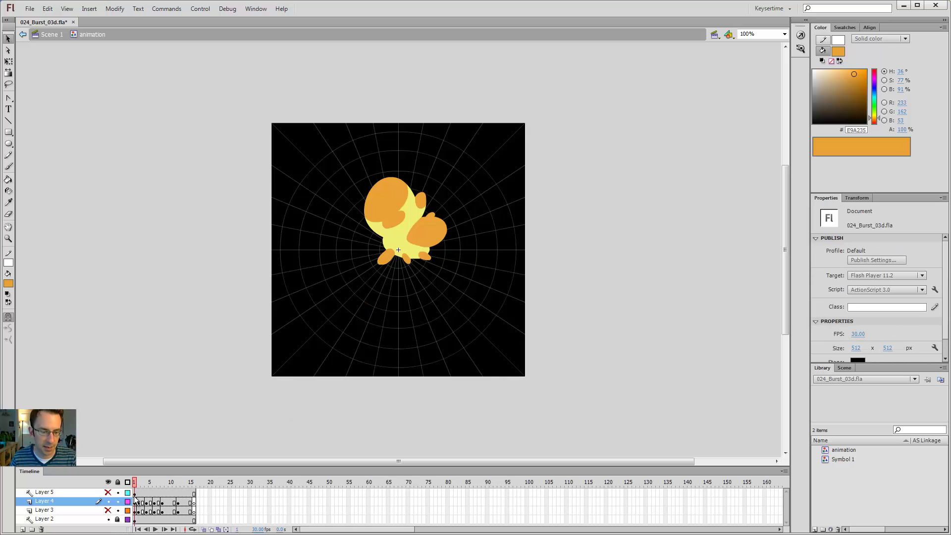
# - On frame 2 of Layer 4, delete the detached debris pieces below and beside the central burst
pyautogui.click(137, 482)
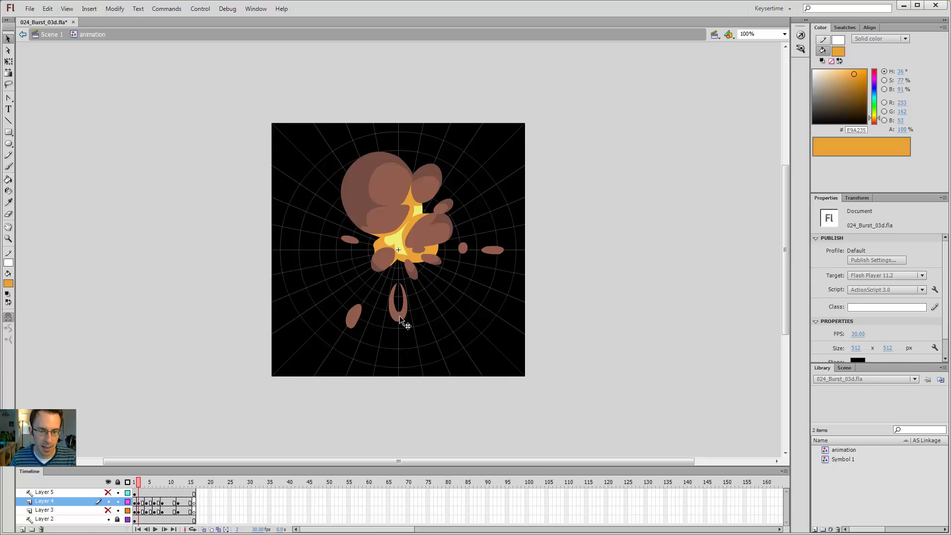
pyautogui.click(356, 315)
pyautogui.press('Delete')
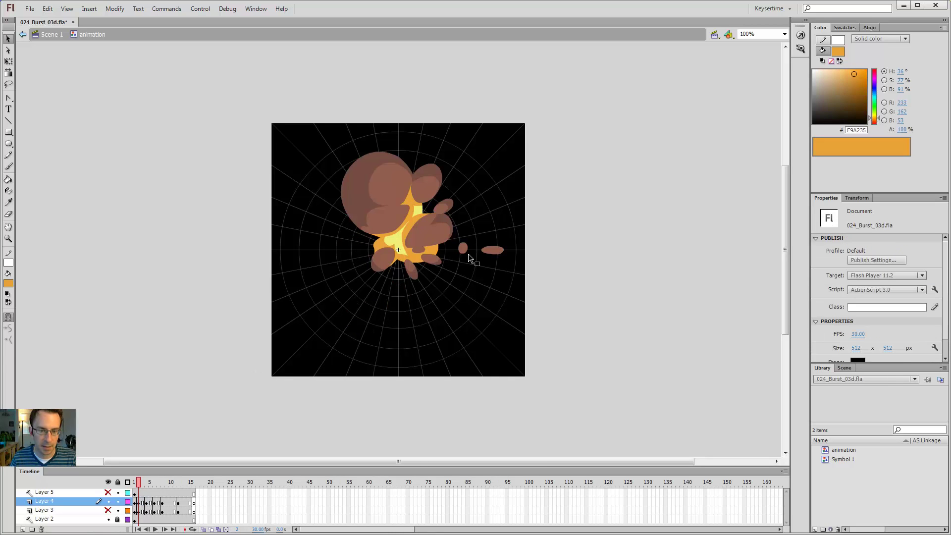
pyautogui.click(466, 249)
pyautogui.press('Delete')
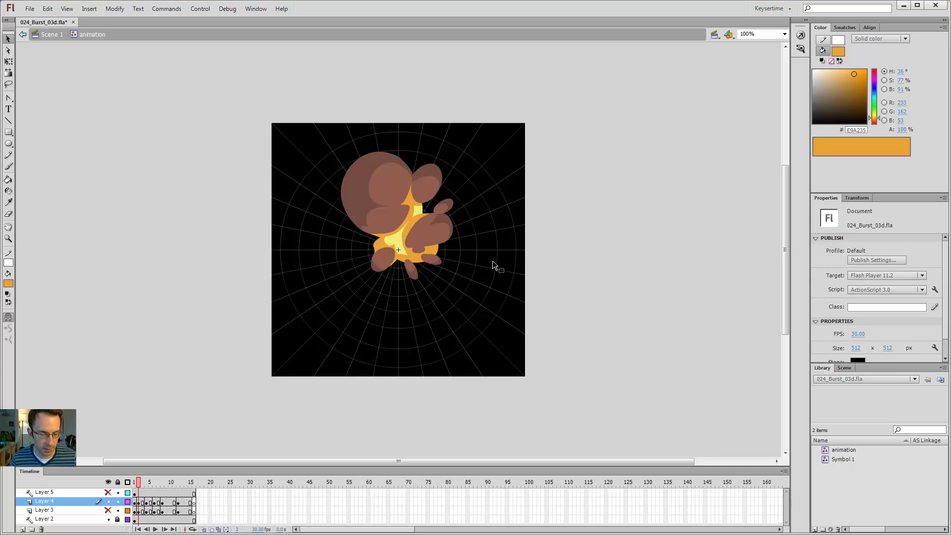
# - On frame 4 of Layer 4, delete the matching outlying debris pieces and compare the result with frame 2
pyautogui.press('.')
pyautogui.press('.')
pyautogui.click(399, 306)
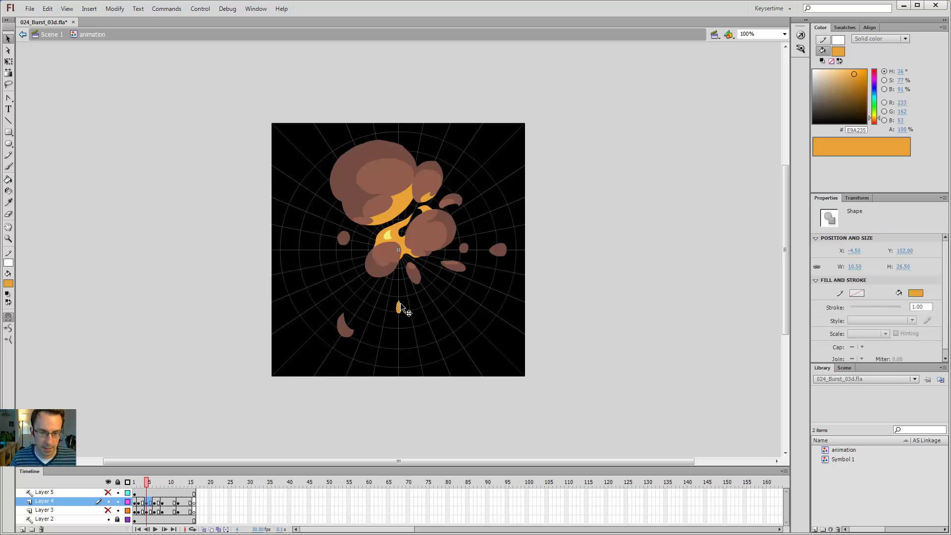
pyautogui.press('Delete')
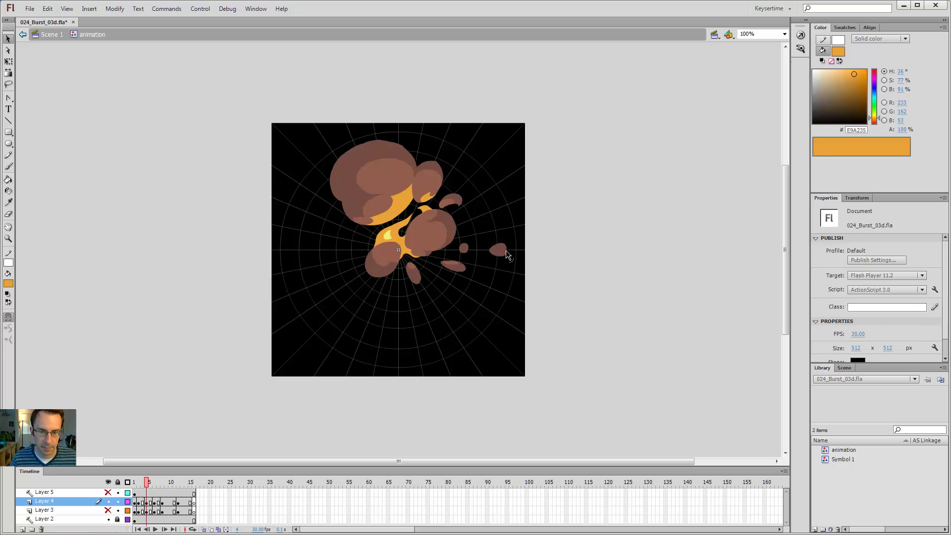
pyautogui.click(505, 251)
pyautogui.press('Delete')
pyautogui.click(467, 249)
pyautogui.press('Delete')
pyautogui.press(',')
pyautogui.press(',')
pyautogui.press('.')
pyautogui.press('.')
pyautogui.press(',')
pyautogui.press(',')
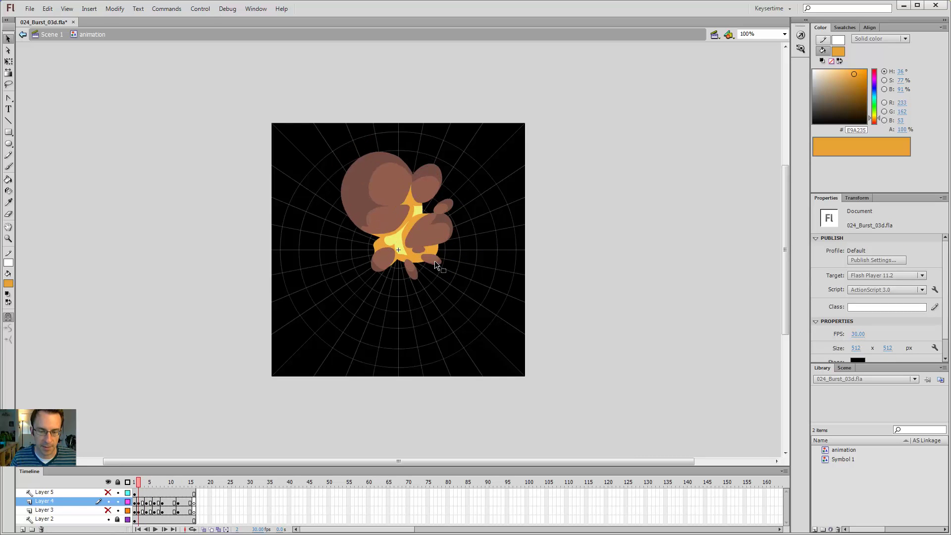
# - On frame 6 of Layer 4, delete the outlying debris below and on both sides of the central burst
pyautogui.press('.')
pyautogui.press('.')
pyautogui.press('.')
pyautogui.press('.')
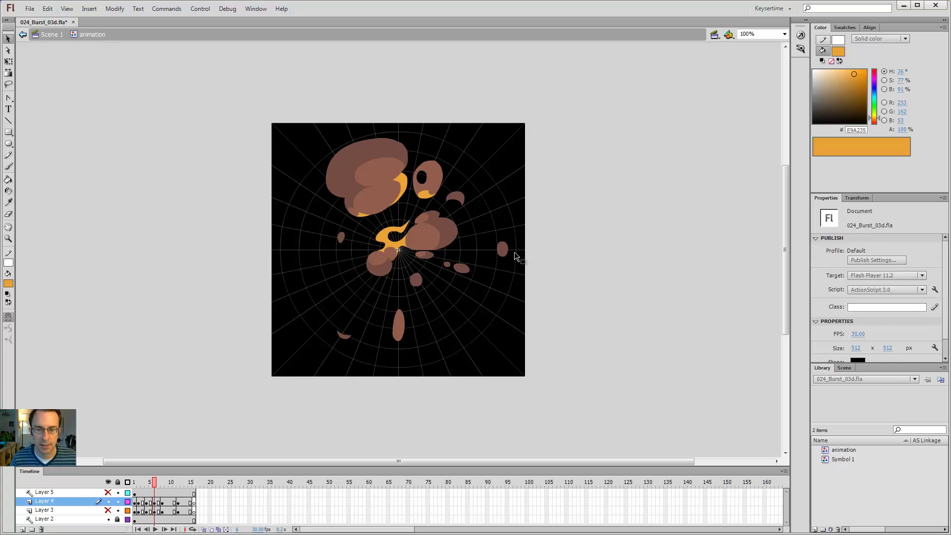
pyautogui.click(505, 252)
pyautogui.press('Delete')
pyautogui.click(403, 332)
pyautogui.press('Delete')
pyautogui.click(343, 337)
pyautogui.press('Delete')
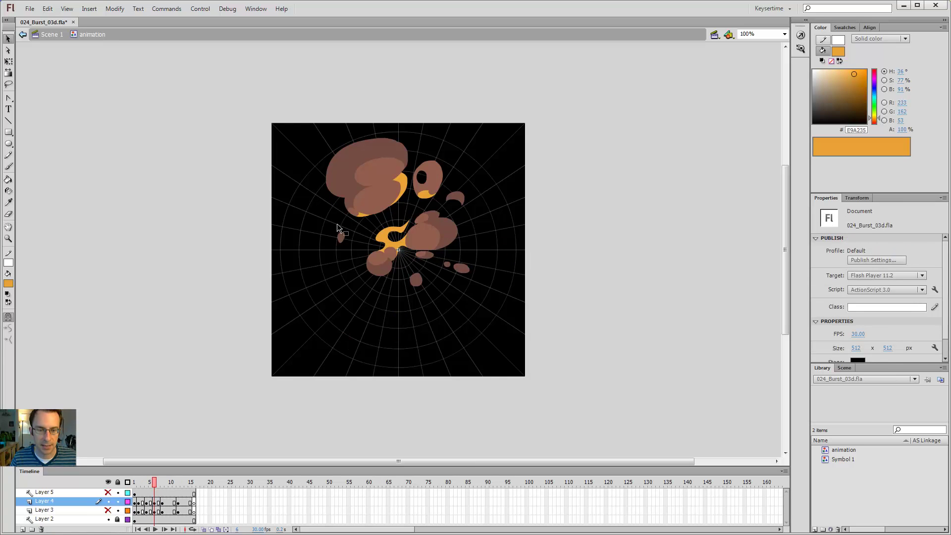
pyautogui.click(340, 239)
pyautogui.press('Delete')
# - On frame 8 of Layer 4, delete the remaining outlying debris specks
pyautogui.press('.')
pyautogui.press('.')
pyautogui.click(506, 249)
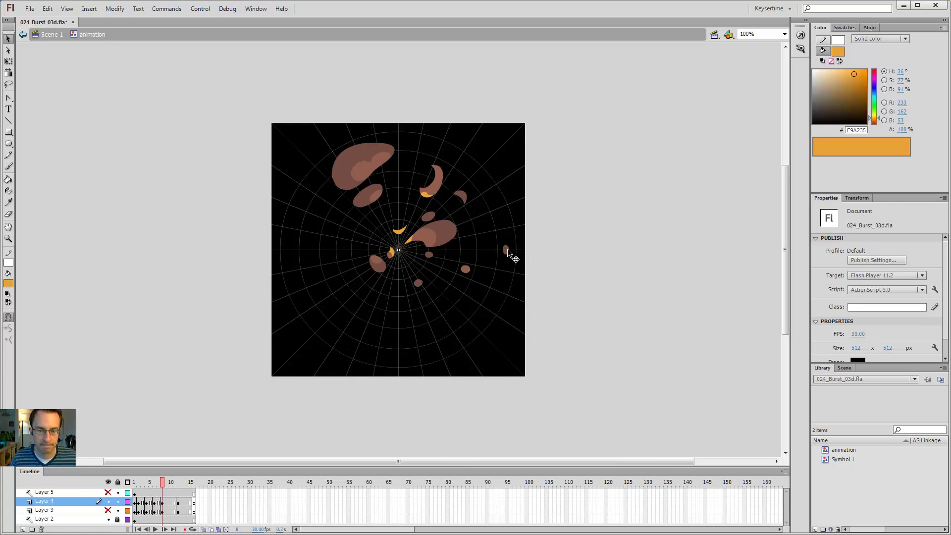
pyautogui.press('Delete')
# - Flip back and forth through Layer 4's frames to check the central burst without its outer debris
pyautogui.press(',')
pyautogui.press(',')
pyautogui.press(',')
pyautogui.press(',')
pyautogui.press(',')
pyautogui.press(',')
pyautogui.press(',')
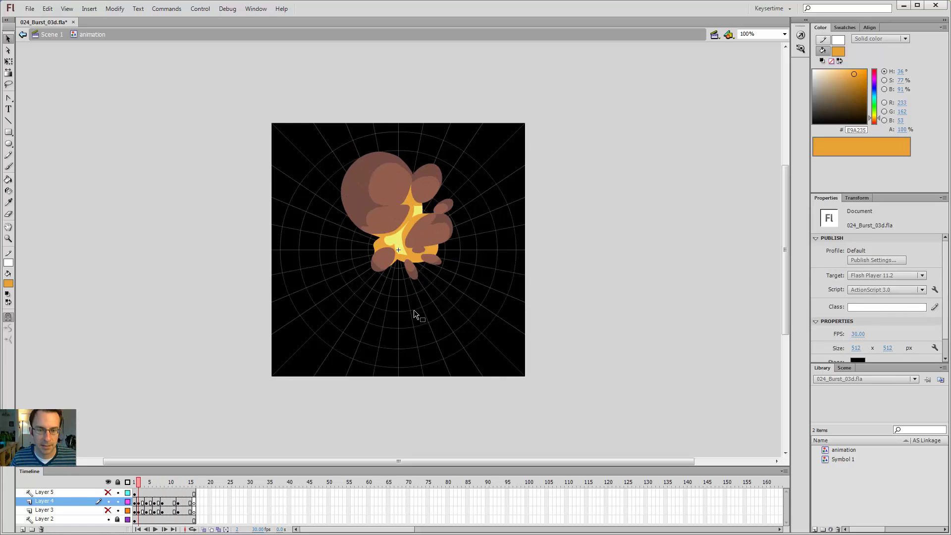
pyautogui.press('.')
pyautogui.press('.')
pyautogui.press('.')
pyautogui.press('.')
pyautogui.press('.')
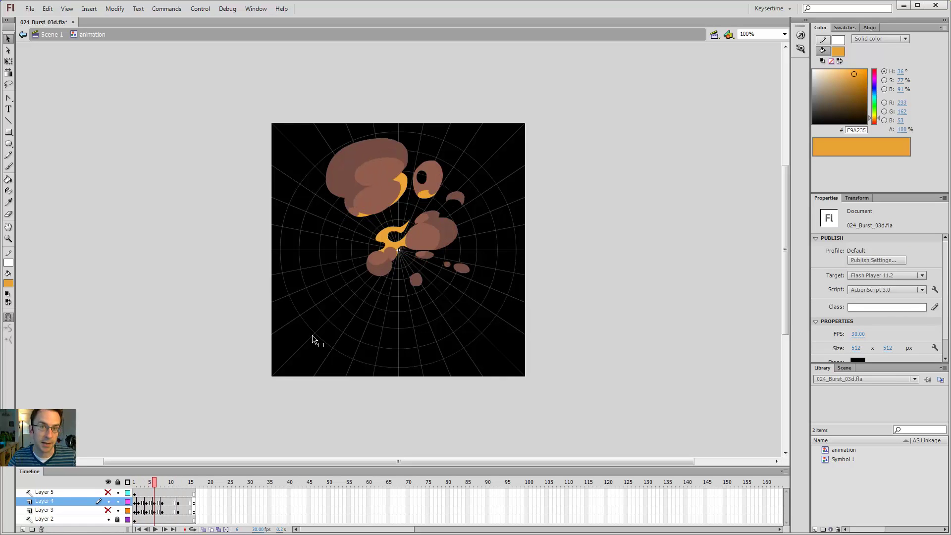
# - Show Layer 3, hide Layer 4, and return to frame 1
pyautogui.click(107, 511)
pyautogui.click(108, 501)
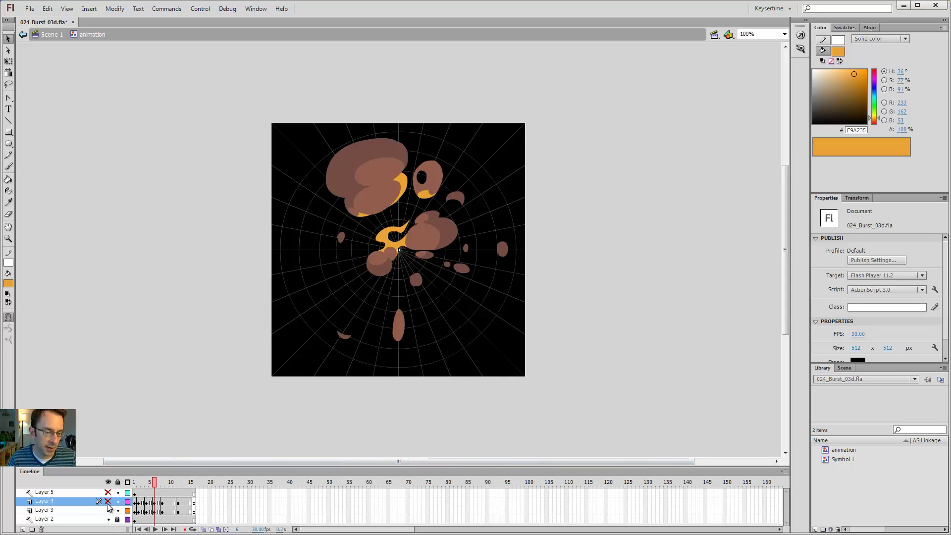
pyautogui.click(134, 483)
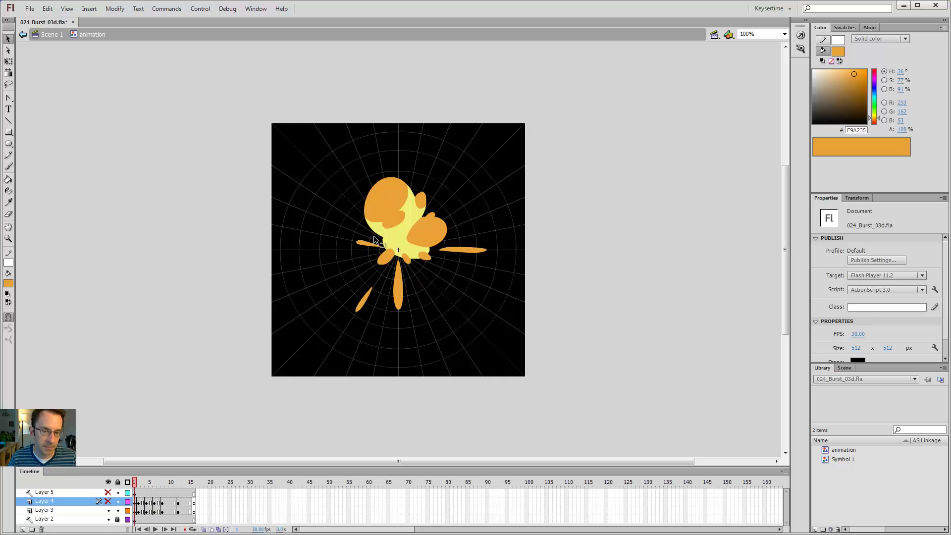
# - On frame 1 of Layer 3, delete all central burst shapes, keeping only the four outer orange streaks
pyautogui.click(396, 235)
pyautogui.keyDown('shift'); pyautogui.click(392, 216); pyautogui.keyUp('shift')
pyautogui.press('Delete')
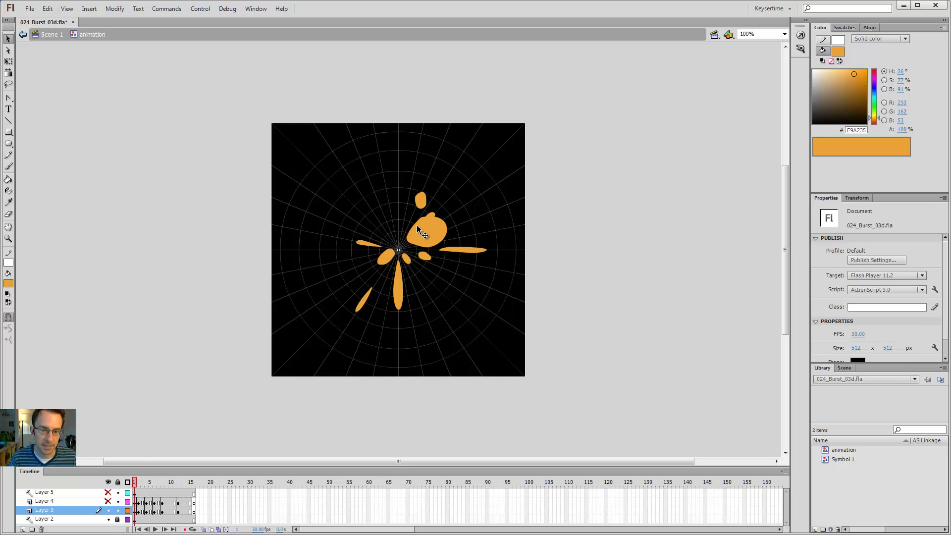
pyautogui.click(417, 225)
pyautogui.press('Delete')
pyautogui.click(422, 201)
pyautogui.press('Delete')
pyautogui.click(422, 256)
pyautogui.press('Delete')
pyautogui.click(404, 260)
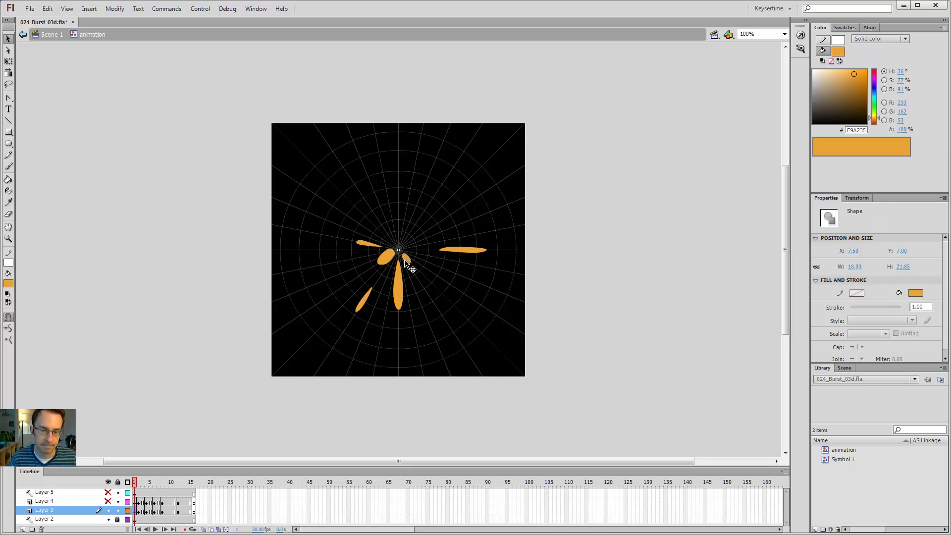
pyautogui.press('Delete')
pyautogui.click(389, 257)
pyautogui.press('Delete')
pyautogui.hotkey('shift', '.')
pyautogui.hotkey('shift', ',')
# - On frame 2 of Layer 3, select the central burst with the Lasso tool and delete it
pyautogui.press('.')
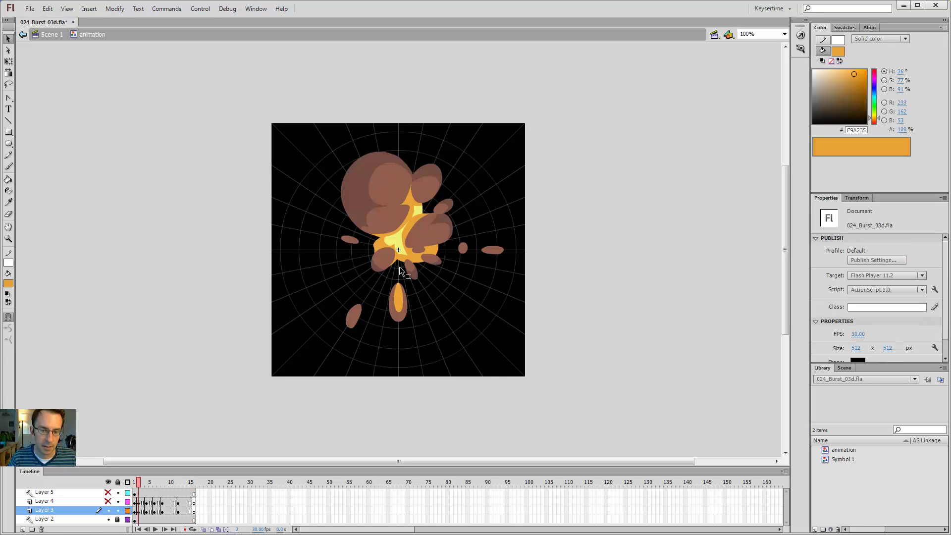
pyautogui.press('l')
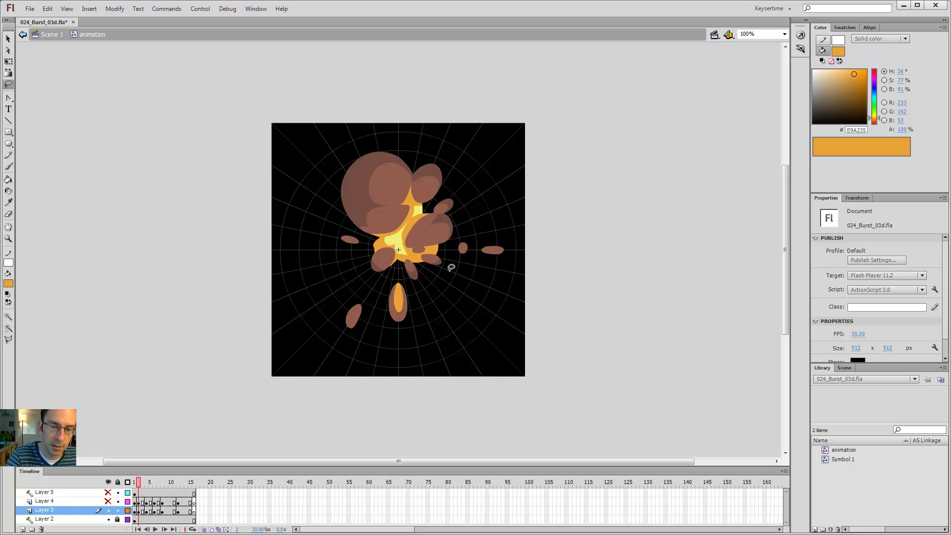
pyautogui.hotkey('ctrl', 'a')
pyautogui.press('Delete')
# - On frame 4 of Layer 3, lasso the central burst shapes and delete them, keeping the outer debris
pyautogui.press('.')
pyautogui.press('.')
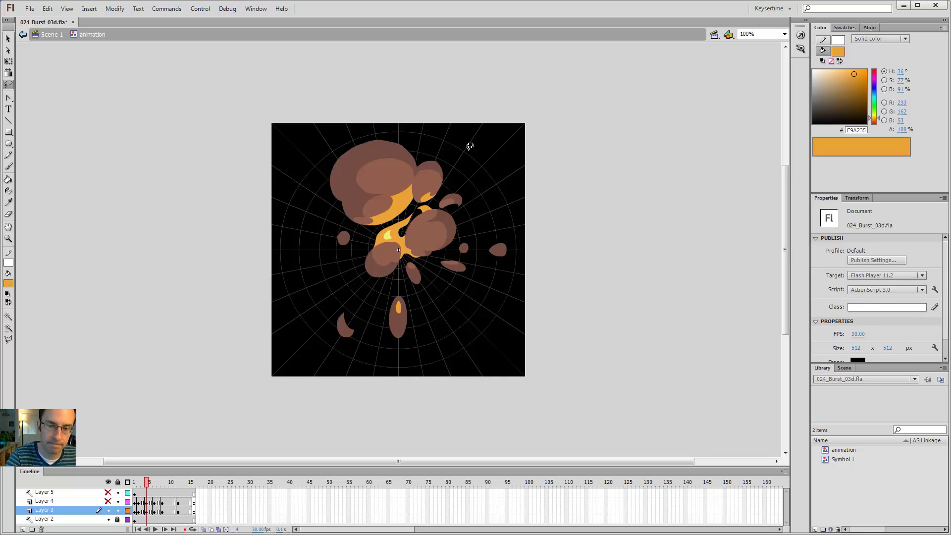
pyautogui.moveTo(470, 147)
pyautogui.mouseDown()
pyautogui.moveTo(357, 116)
pyautogui.moveTo(307, 181)
pyautogui.mouseUp()
pyautogui.moveTo(466, 253); pyautogui.dragTo(456, 242)
pyautogui.press('Delete')
# - On frame 6 of Layer 3, lasso and delete the central burst shapes, leaving the outer debris pieces
pyautogui.press('.')
pyautogui.press('.')
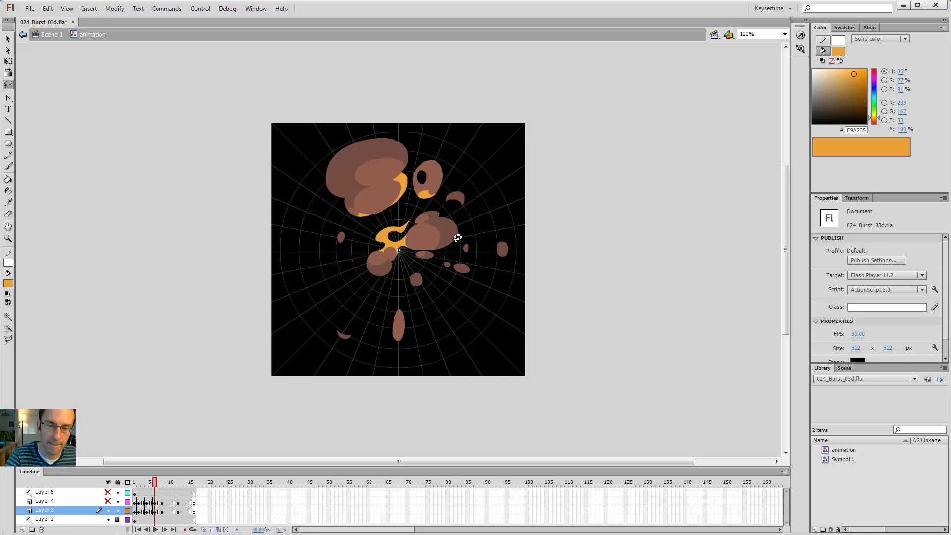
pyautogui.moveTo(480, 212)
pyautogui.mouseDown()
pyautogui.moveTo(428, 114)
pyautogui.moveTo(285, 159)
pyautogui.mouseUp()
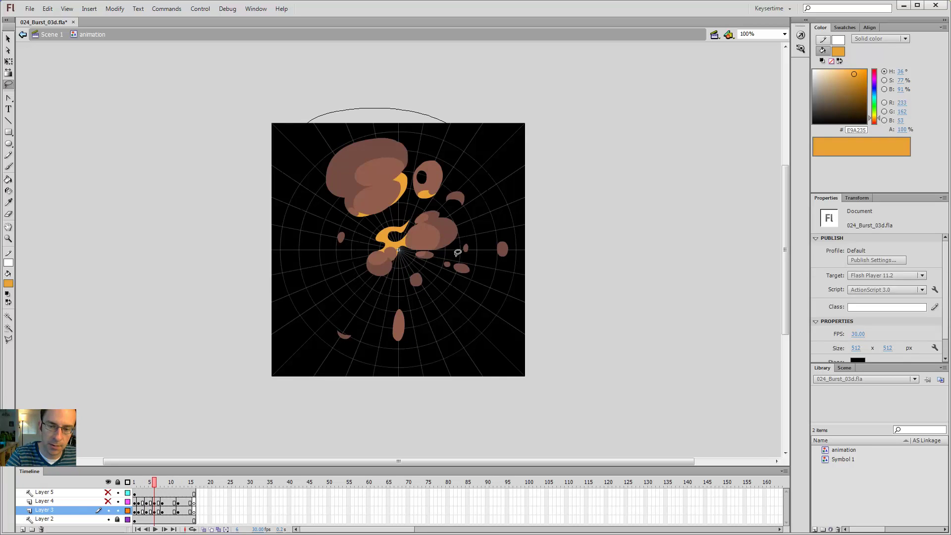
pyautogui.moveTo(458, 253); pyautogui.dragTo(463, 236)
pyautogui.press('Delete')
# - On frame 8 of Layer 3, lasso and delete the central burst remnants, then compare the outer debris with frame 6
pyautogui.press('.')
pyautogui.press('.')
pyautogui.moveTo(368, 245)
pyautogui.mouseDown()
pyautogui.moveTo(415, 89)
pyautogui.moveTo(514, 162)
pyautogui.moveTo(450, 259)
pyautogui.mouseUp()
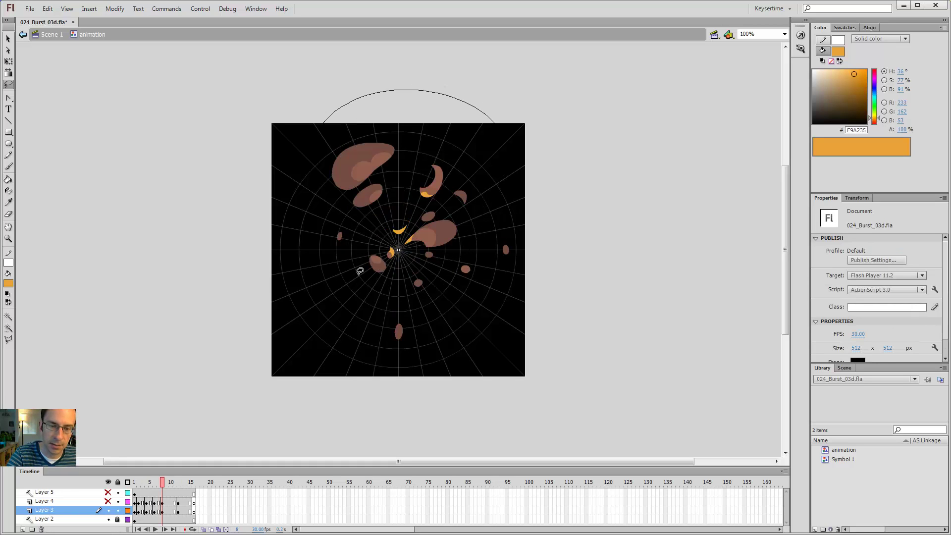
pyautogui.moveTo(360, 271); pyautogui.dragTo(358, 258)
pyautogui.press('Delete')
pyautogui.press(',')
pyautogui.press(',')
pyautogui.press('.')
pyautogui.press('.')
pyautogui.press(',')
pyautogui.press(',')
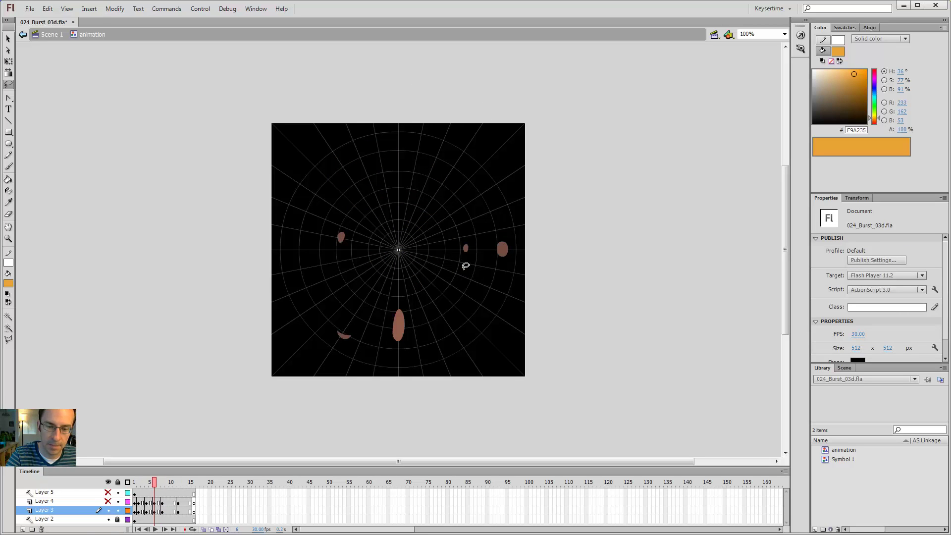
# - On frame 12 of Layer 3, lasso and delete all the remaining burst shapes, leaving the keyframe blank
pyautogui.press('.')
pyautogui.press('.')
pyautogui.press('.')
pyautogui.press('.')
pyautogui.press('.')
pyautogui.press('.')
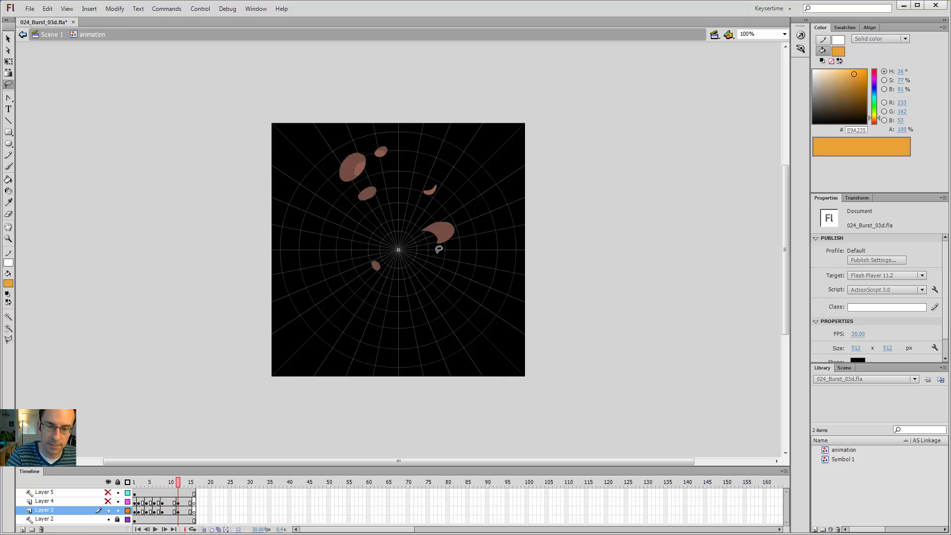
pyautogui.moveTo(468, 234)
pyautogui.mouseDown()
pyautogui.moveTo(312, 202)
pyautogui.moveTo(516, 142)
pyautogui.mouseUp()
pyautogui.press('Delete')
# - Play back the animation to check the debris motion on Layer 3
pyautogui.press('.')
pyautogui.press('.')
pyautogui.press('.')
pyautogui.press('.')
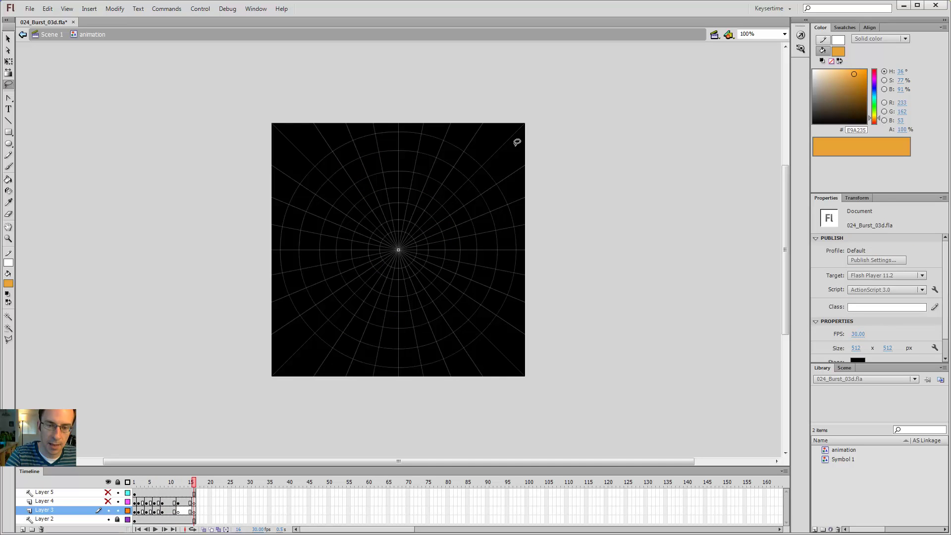
pyautogui.press('Return')
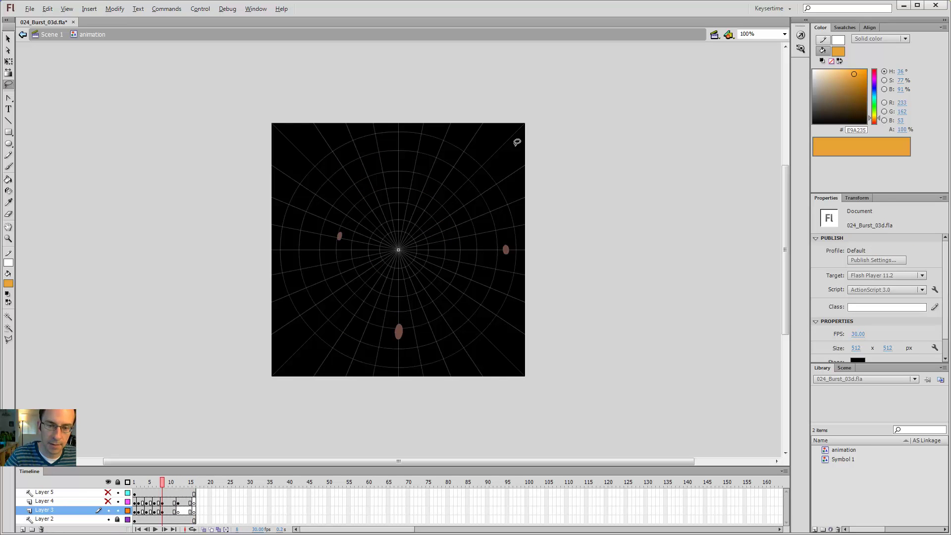
# - Make Layer 4 visible, display Layers 3 and 4 as outlines, and return the playhead to frame 1
pyautogui.click(108, 502)
pyautogui.click(128, 501)
pyautogui.click(128, 511)
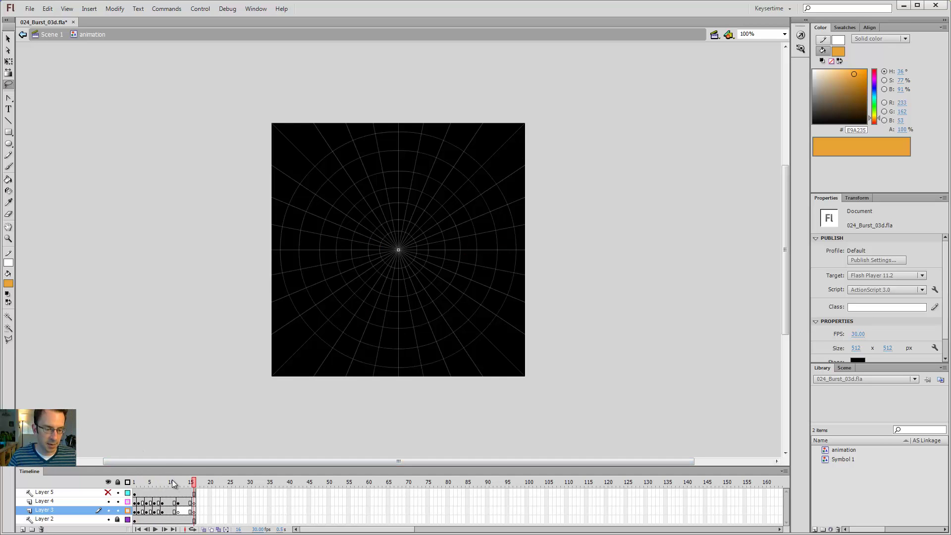
pyautogui.moveTo(173, 484); pyautogui.dragTo(130, 487)
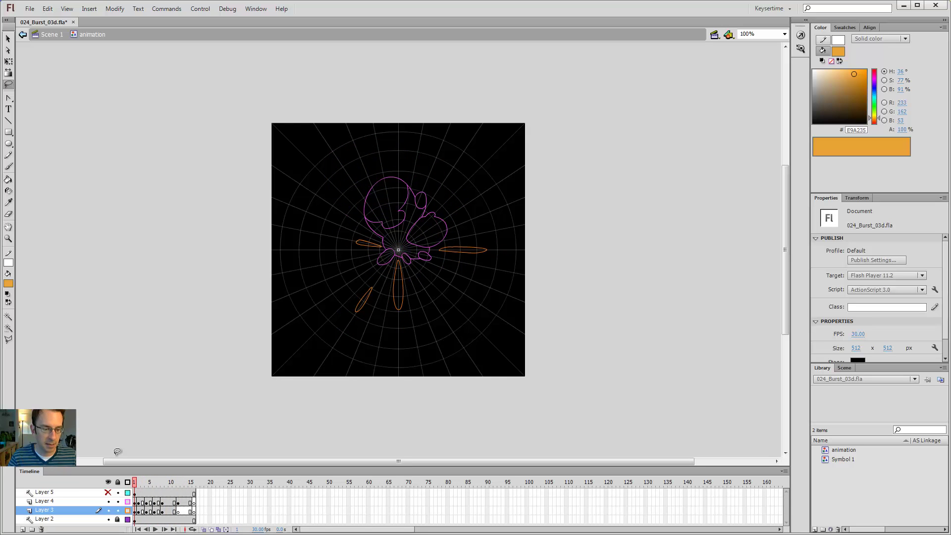
# - Restore Layer 3's filled display and shift its first two keyframes one frame later, leaving frame 1 blank
pyautogui.click(131, 510)
pyautogui.click(128, 510)
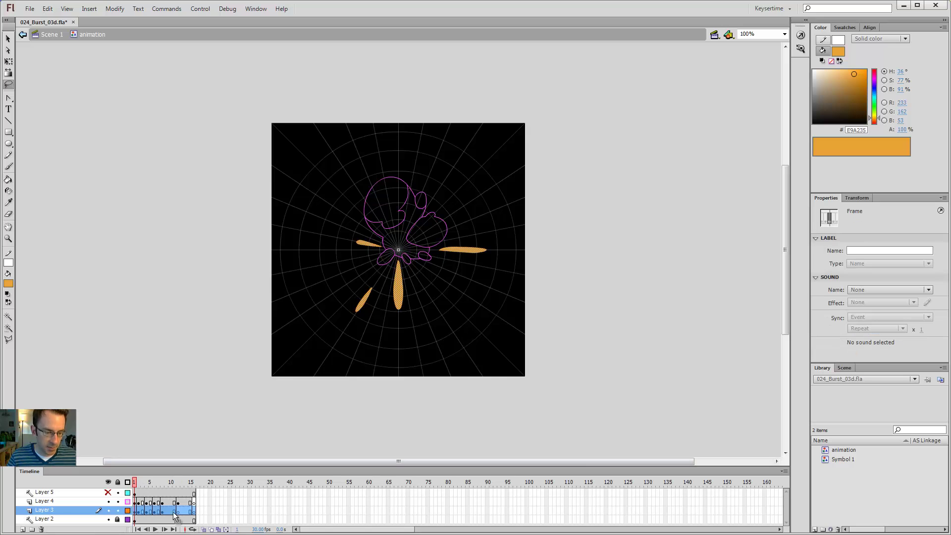
pyautogui.click(186, 512)
pyautogui.click(135, 511)
pyautogui.click(139, 512)
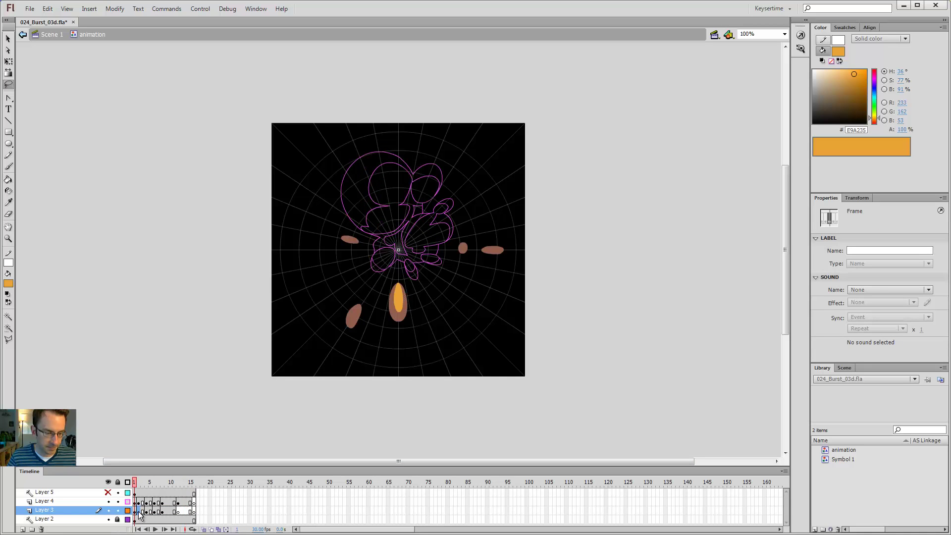
pyautogui.moveTo(133, 512); pyautogui.dragTo(142, 511)
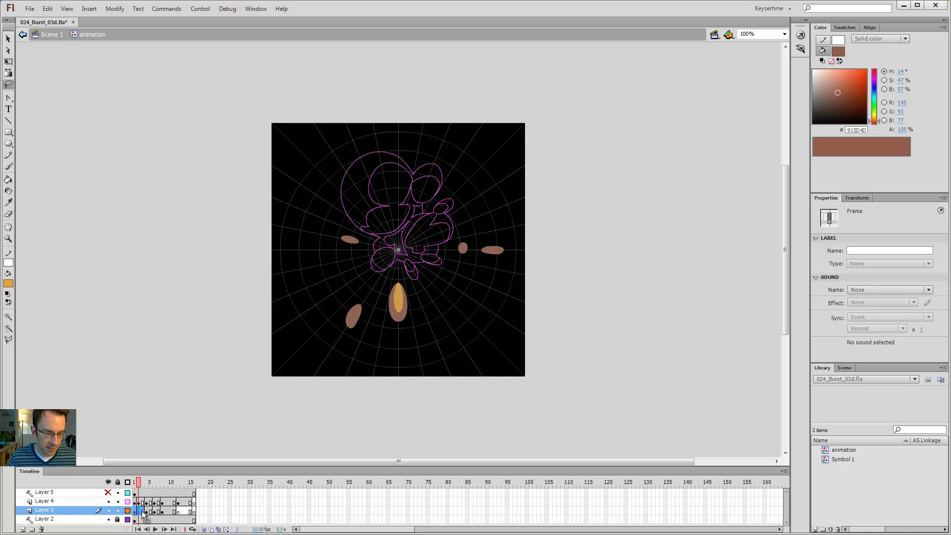
pyautogui.click(144, 513)
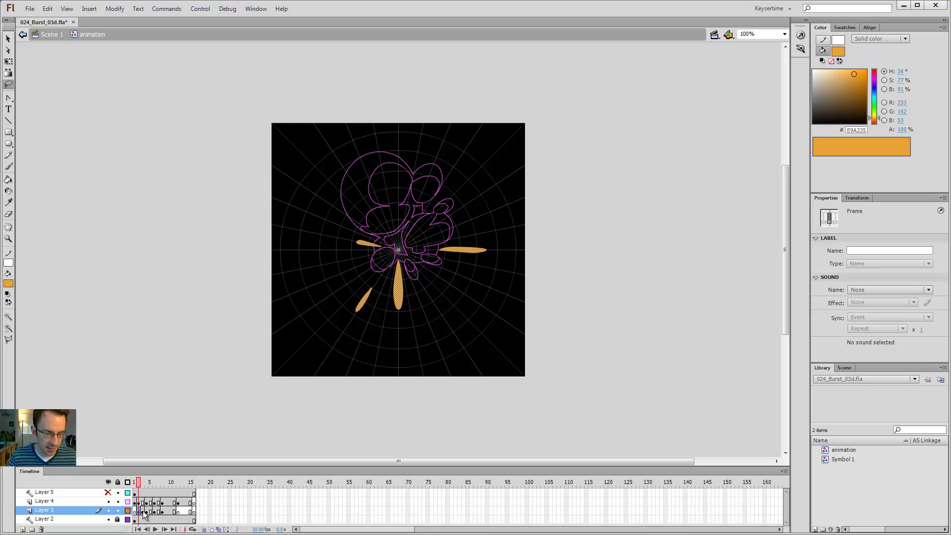
pyautogui.click(144, 512)
pyautogui.click(148, 513)
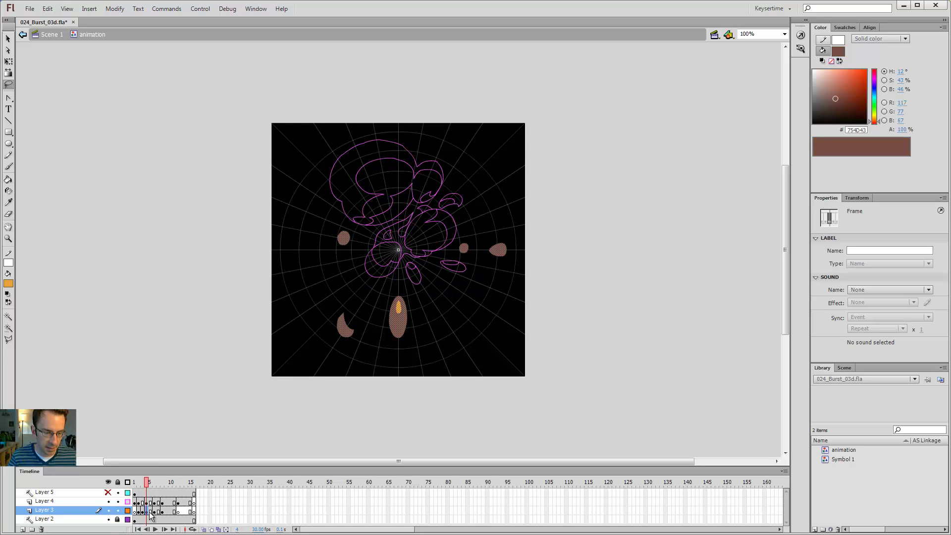
pyautogui.click(153, 513)
pyautogui.click(140, 511)
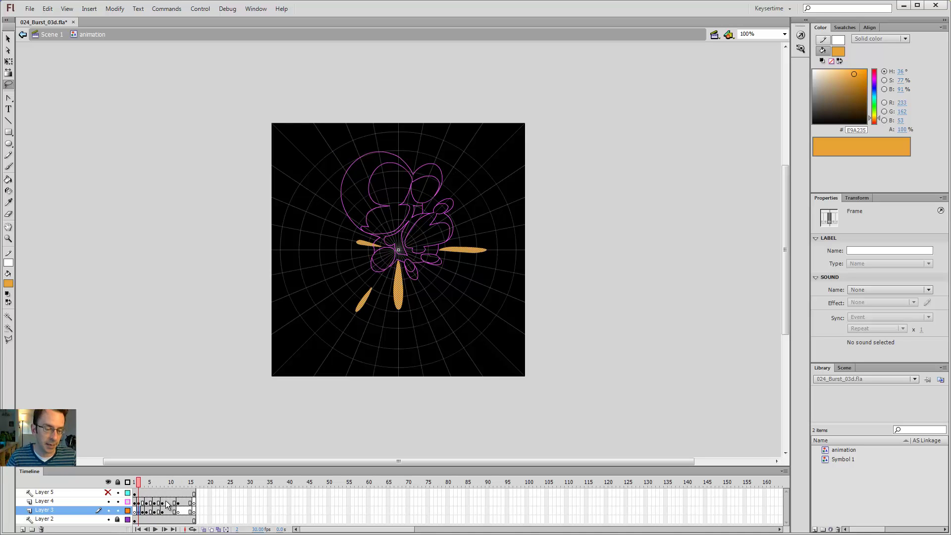
pyautogui.click(135, 512)
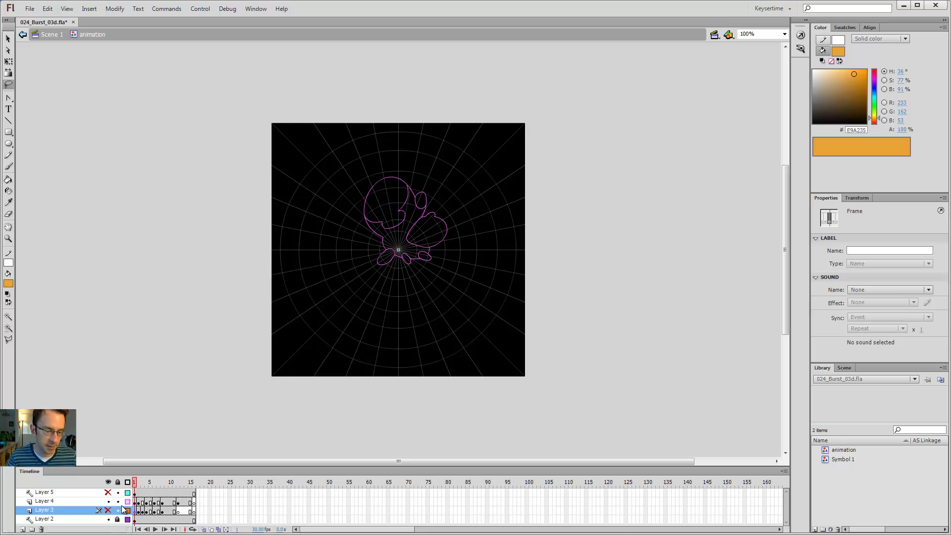
# - Hide Layer 3, restore Layer 4's filled display, and compare the central burst across frames 1 to 3
pyautogui.click(127, 509)
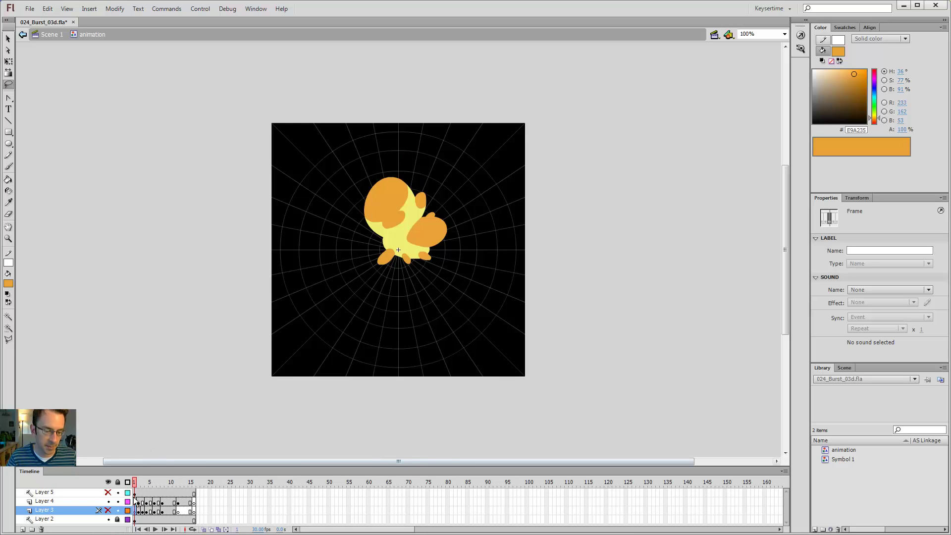
pyautogui.moveTo(136, 487)
pyautogui.mouseDown()
pyautogui.moveTo(165, 488)
pyautogui.moveTo(134, 486)
pyautogui.mouseUp()
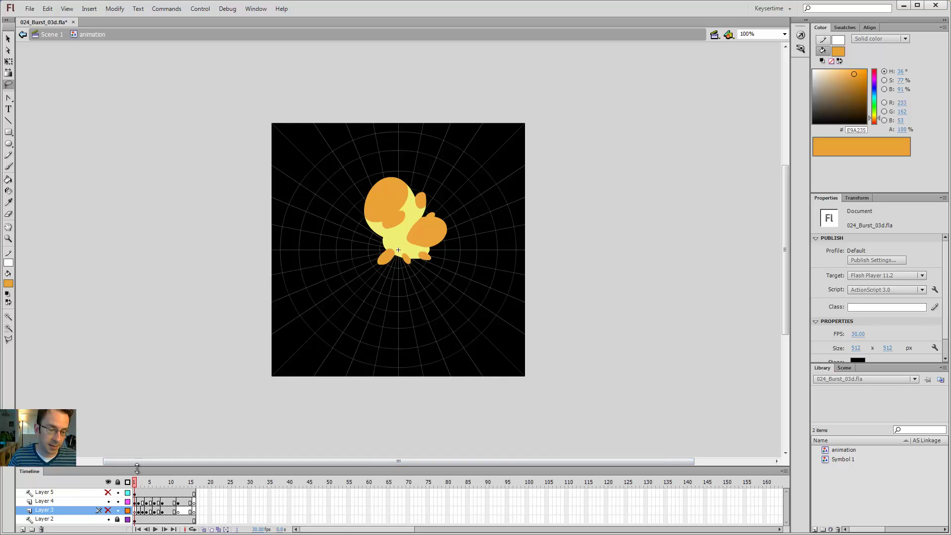
pyautogui.click(137, 483)
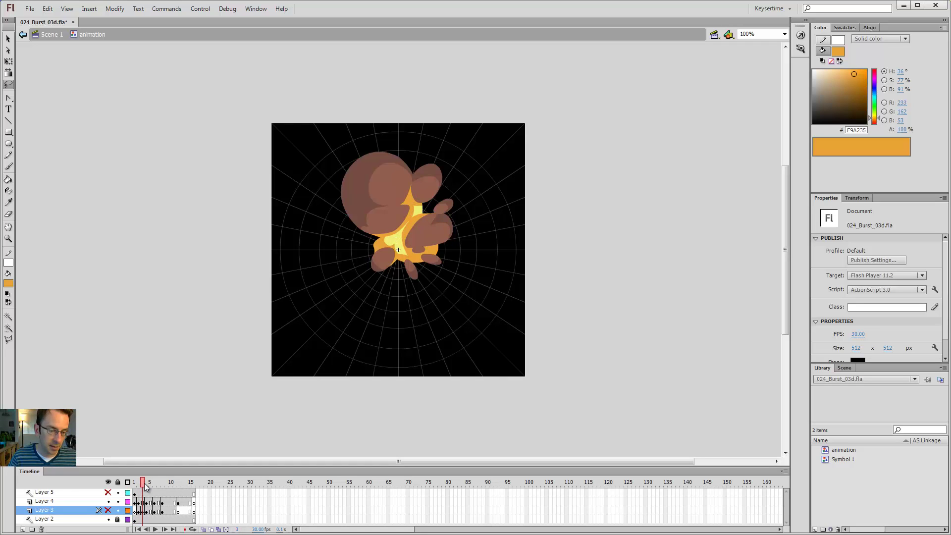
pyautogui.moveTo(144, 484); pyautogui.dragTo(133, 500)
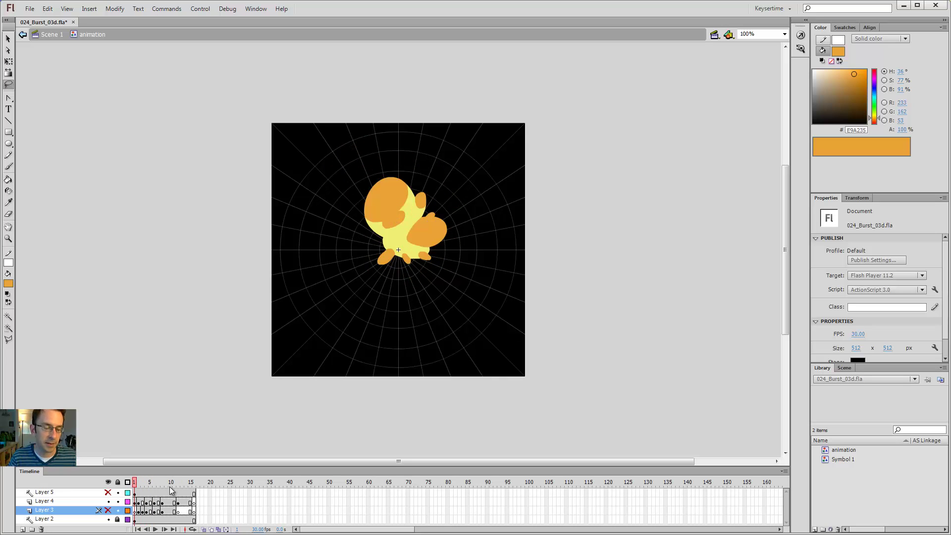
# - Move Layer 4's block of keyframes starting at frame 2 two frames later, so it begins at frame 4
pyautogui.press('v')
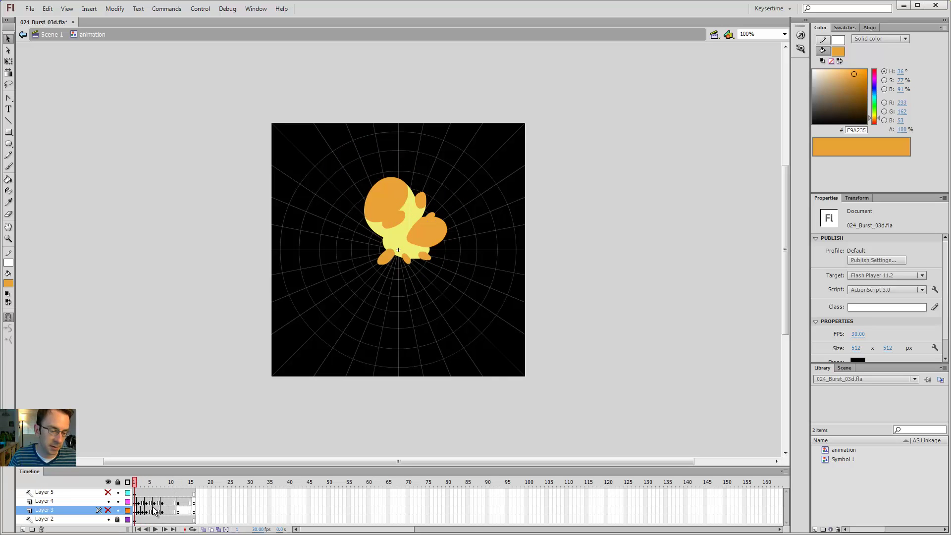
pyautogui.click(136, 503)
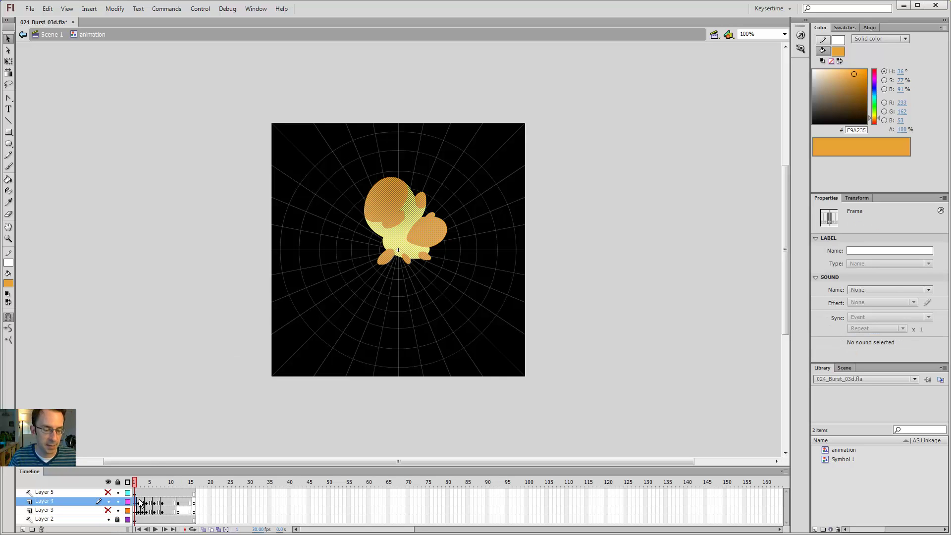
pyautogui.moveTo(137, 502)
pyautogui.mouseDown()
pyautogui.moveTo(166, 507)
pyautogui.moveTo(148, 507)
pyautogui.mouseUp()
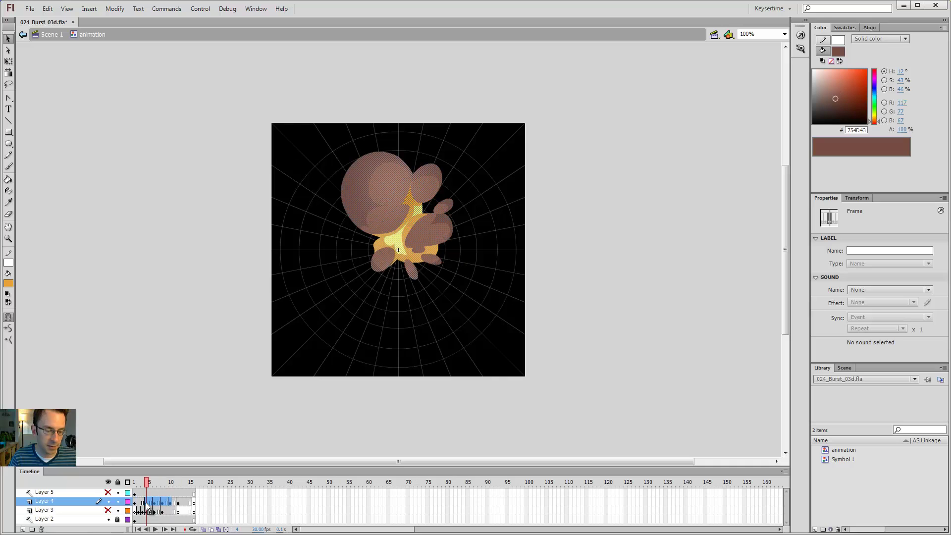
pyautogui.click(142, 502)
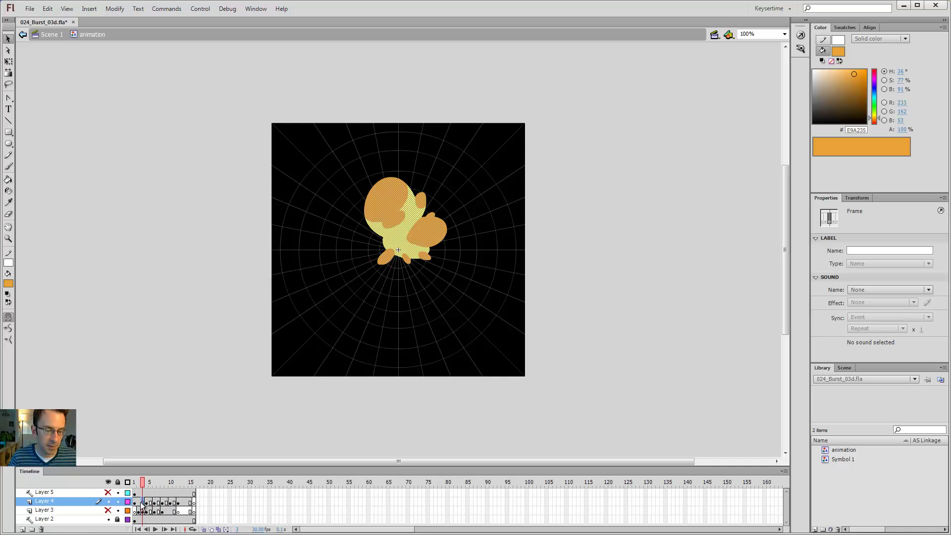
# - Insert blank keyframes on frames 2 and 3 of Layer 4, between the first burst drawing and the frame 4 drawing
pyautogui.click(138, 503)
pyautogui.click(142, 502)
pyautogui.click(140, 503)
pyautogui.press('F7')
pyautogui.press('F7')
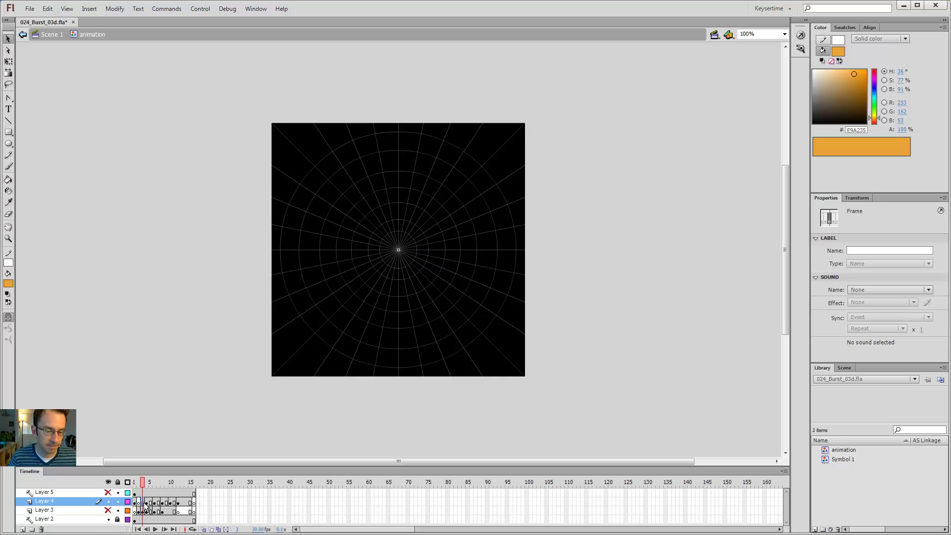
pyautogui.click(139, 503)
pyautogui.click(146, 504)
pyautogui.click(143, 503)
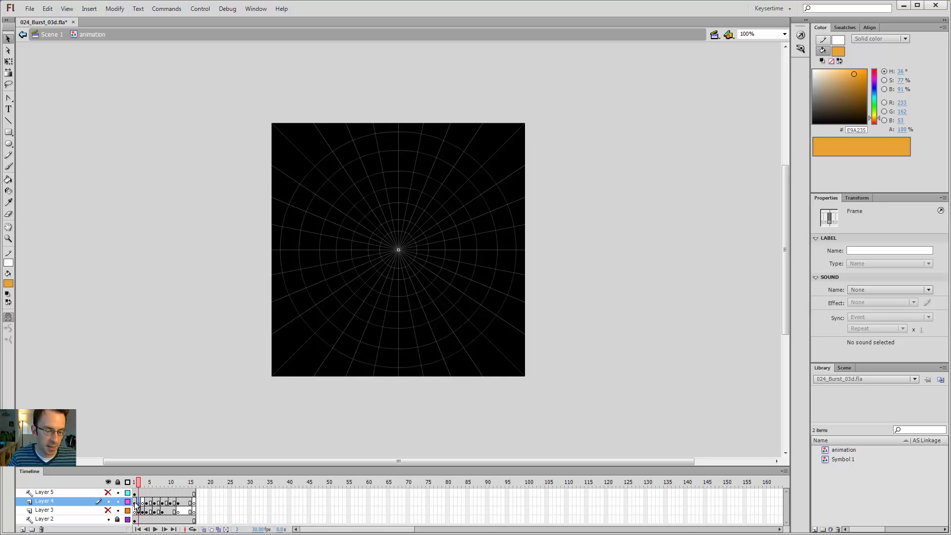
pyautogui.click(139, 502)
pyautogui.click(135, 502)
pyautogui.click(148, 502)
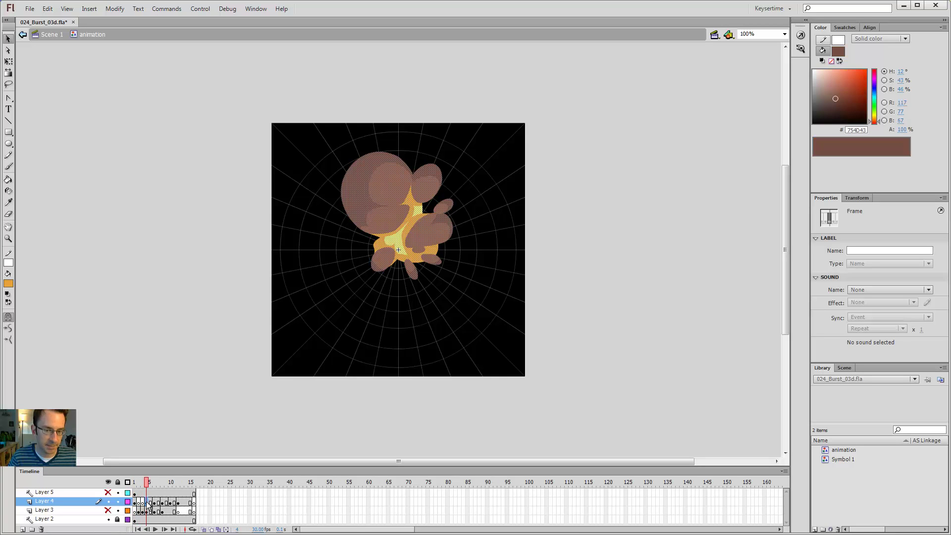
pyautogui.click(203, 339)
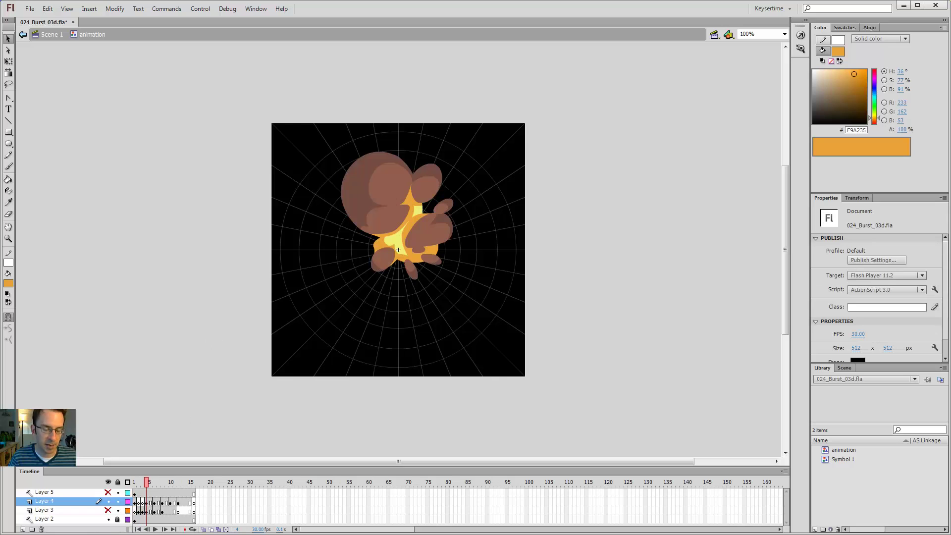
# - Open the recent file 024_Burst_03c.fla and enter its animation symbol for editing
pyautogui.click(24, 10)
pyautogui.moveTo(111, 53)
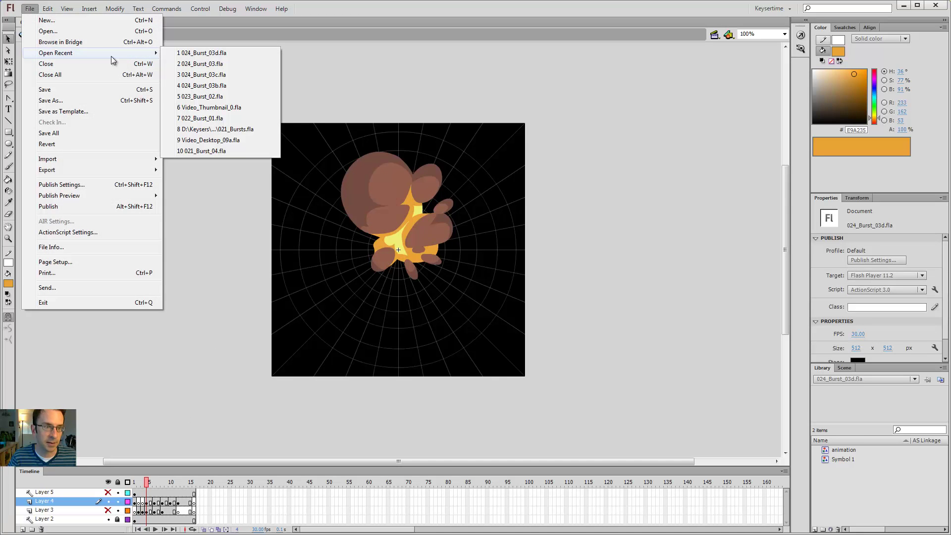
pyautogui.click(233, 52)
pyautogui.click(30, 10)
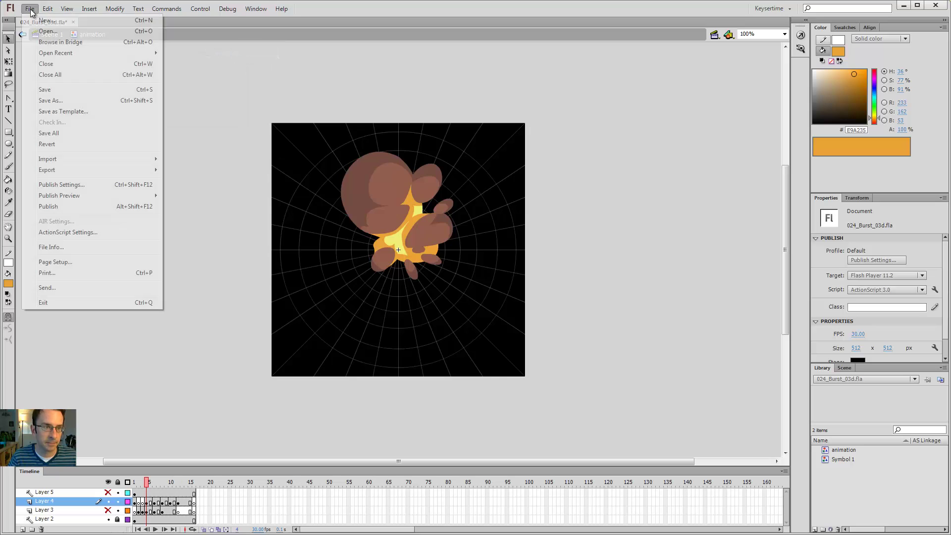
pyautogui.moveTo(72, 55)
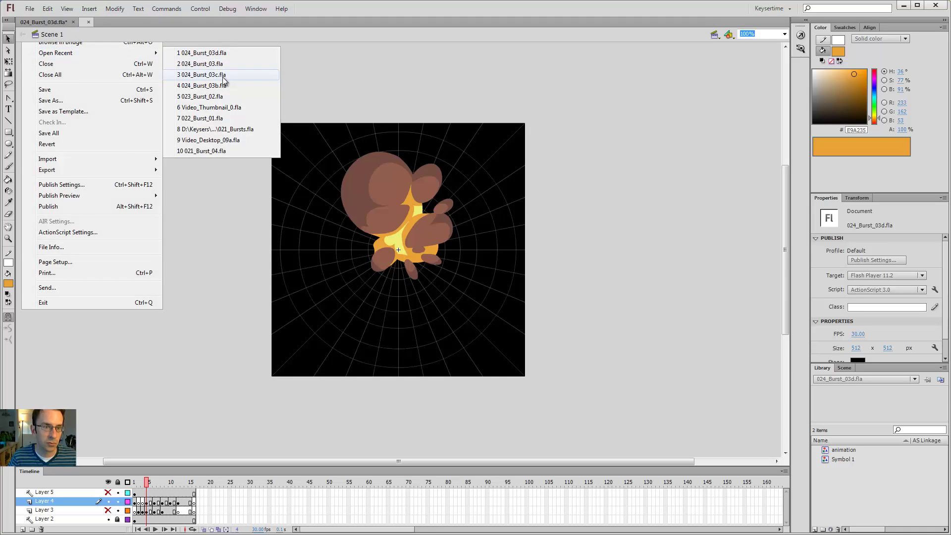
pyautogui.click(224, 77)
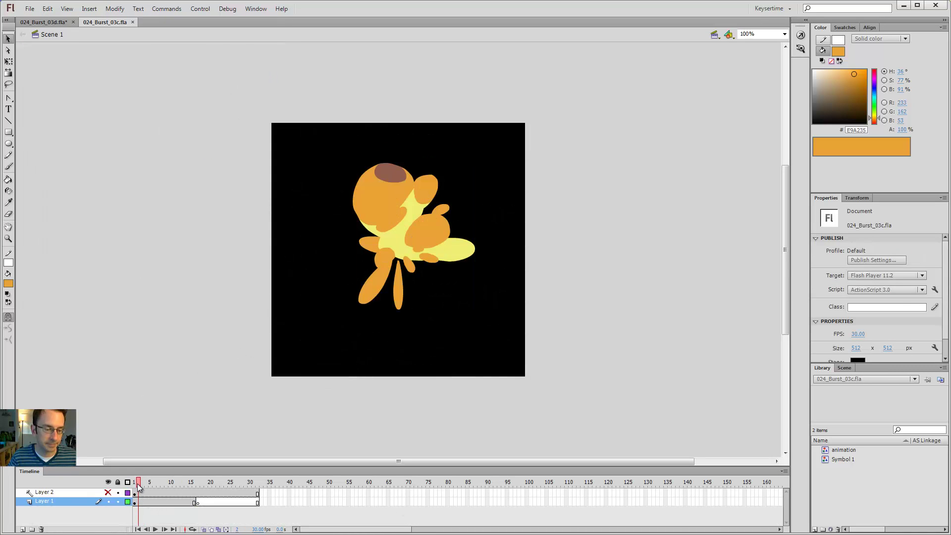
pyautogui.doubleClick(412, 212)
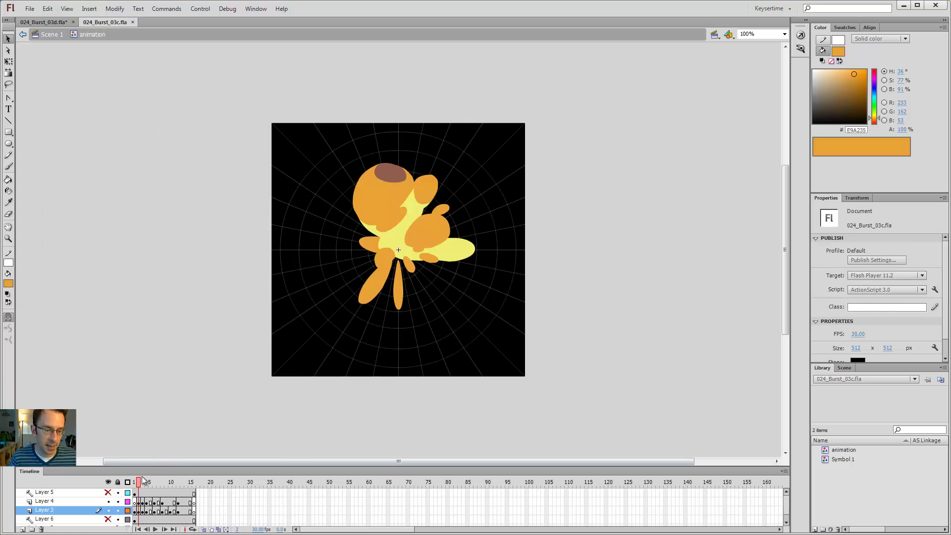
# - Examine frames 1 to 4 of the 024_Burst_03c.fla animation as a reference for how the burst develops
pyautogui.moveTo(144, 480); pyautogui.dragTo(135, 483)
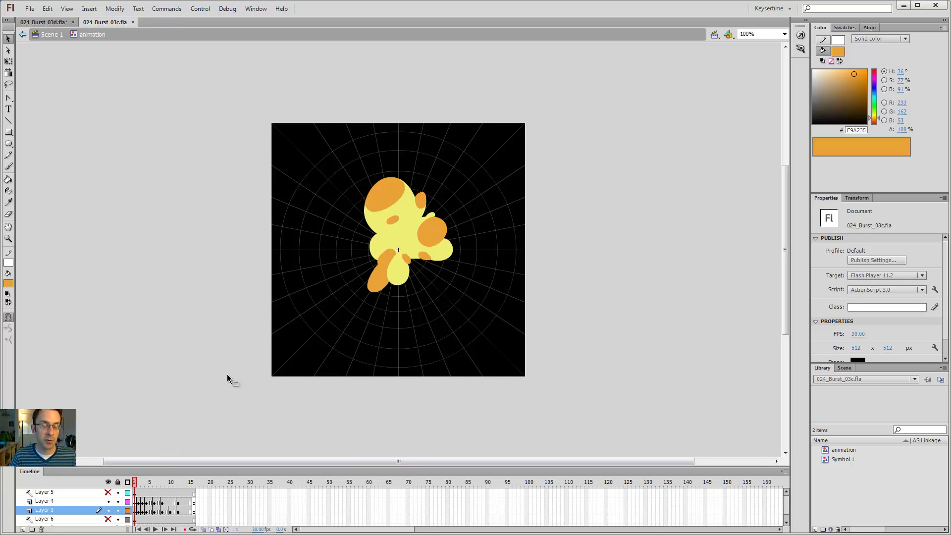
pyautogui.click(138, 482)
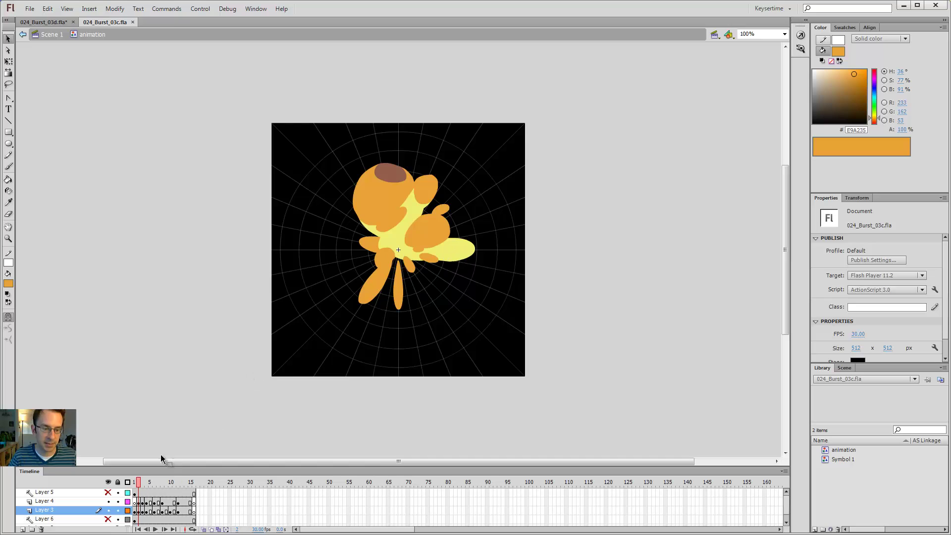
pyautogui.moveTo(140, 485); pyautogui.dragTo(143, 485)
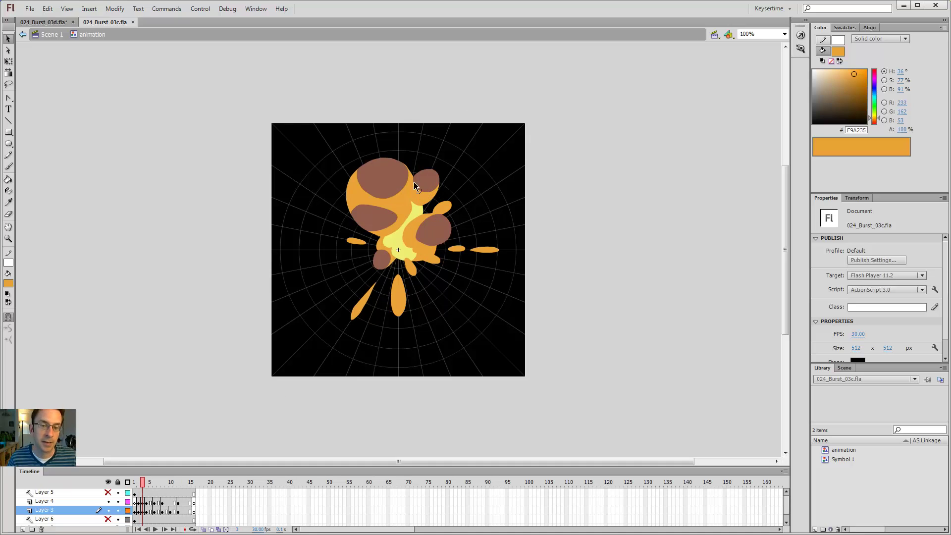
pyautogui.click(147, 485)
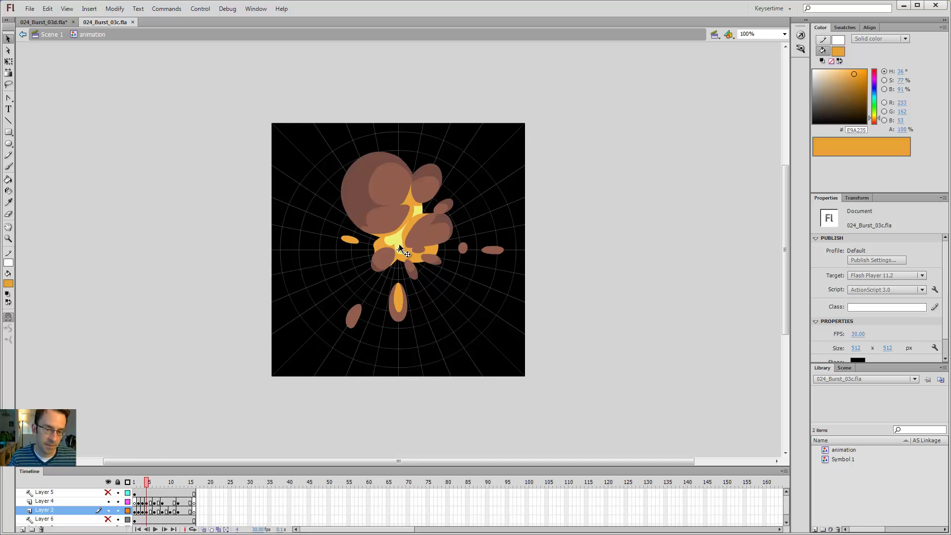
# - Return to the 024_Burst_03d.fla document and make Layer 3 visible again
pyautogui.click(43, 21)
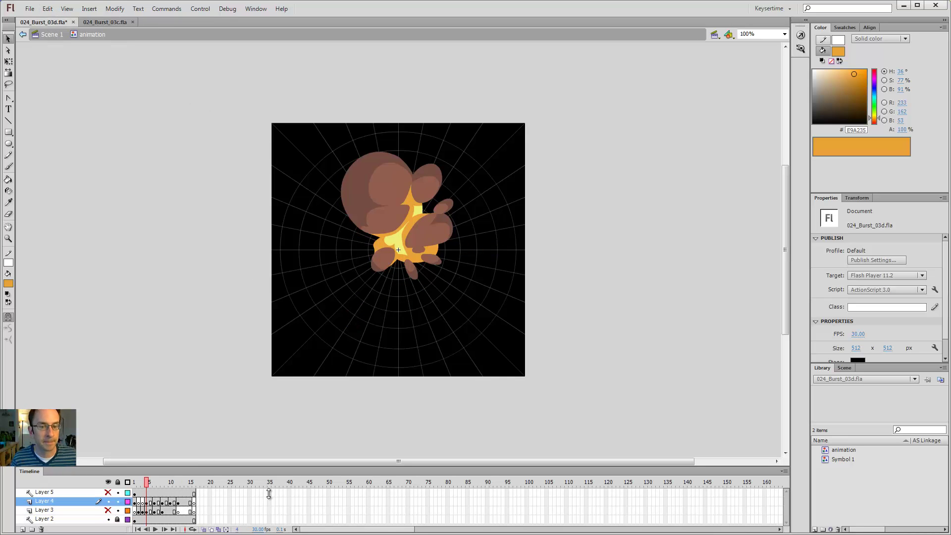
pyautogui.click(109, 510)
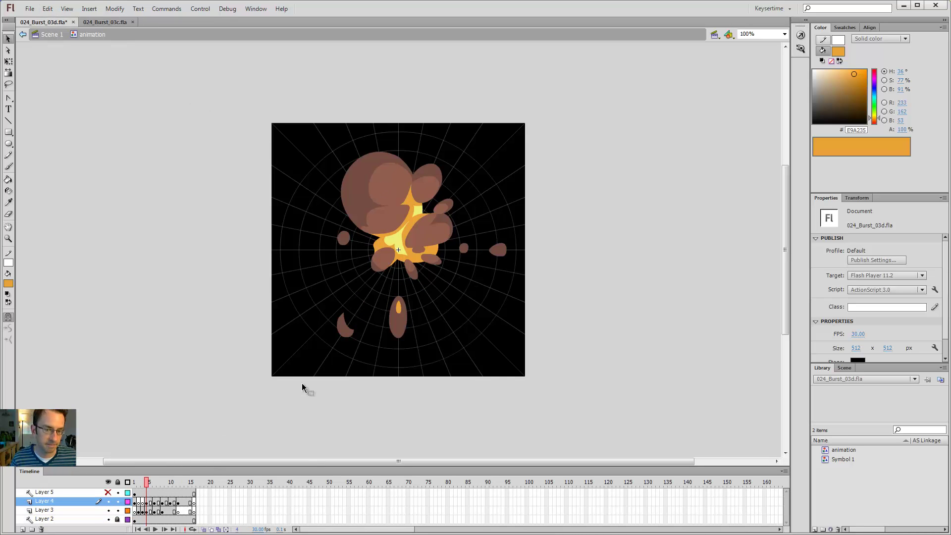
# - Switch to the 024_Burst_03c.fla reference document and go back to frame 1 of its animation
pyautogui.click(99, 22)
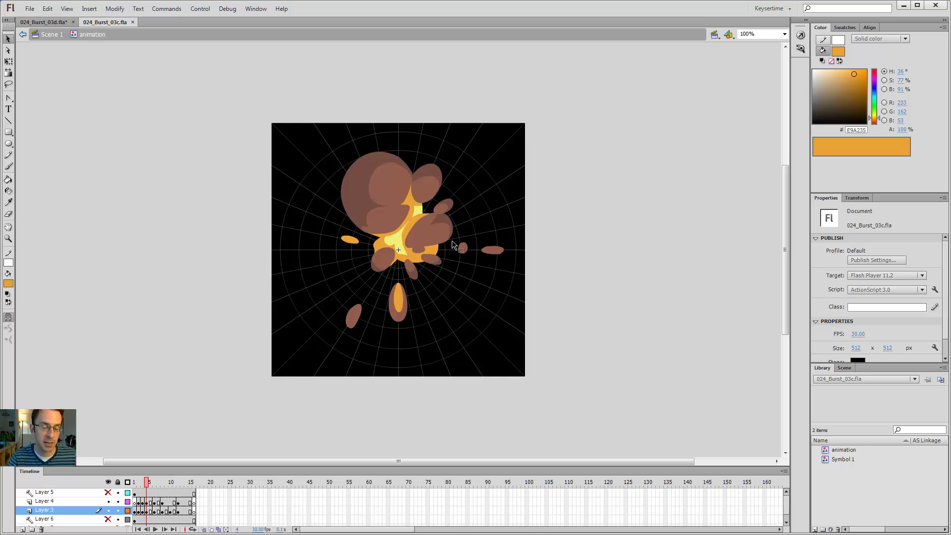
pyautogui.moveTo(147, 485); pyautogui.dragTo(135, 483)
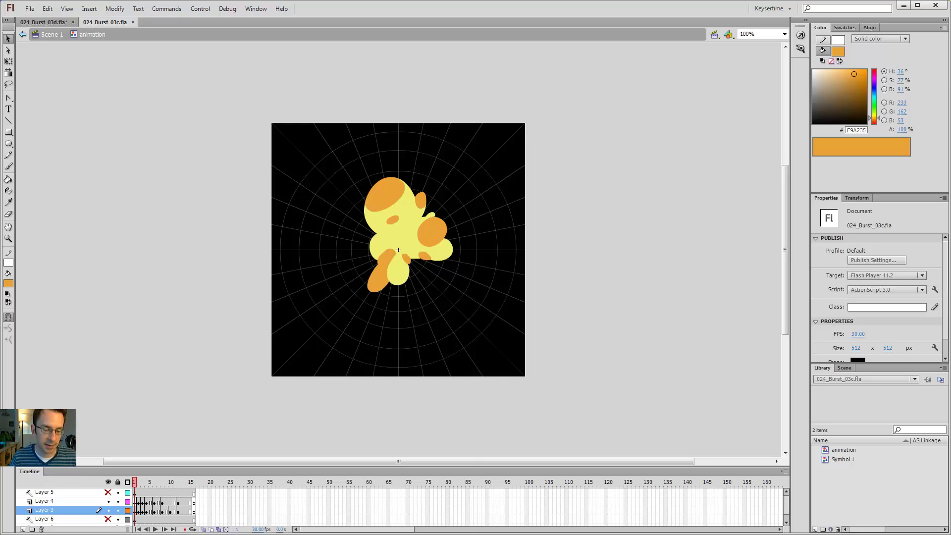
# - Play the exported 024_Burst_03c.swf and 024_Burst_03.swf side by side to compare the two bursts, and close both players
pyautogui.hotkey('alt', 'Tab')
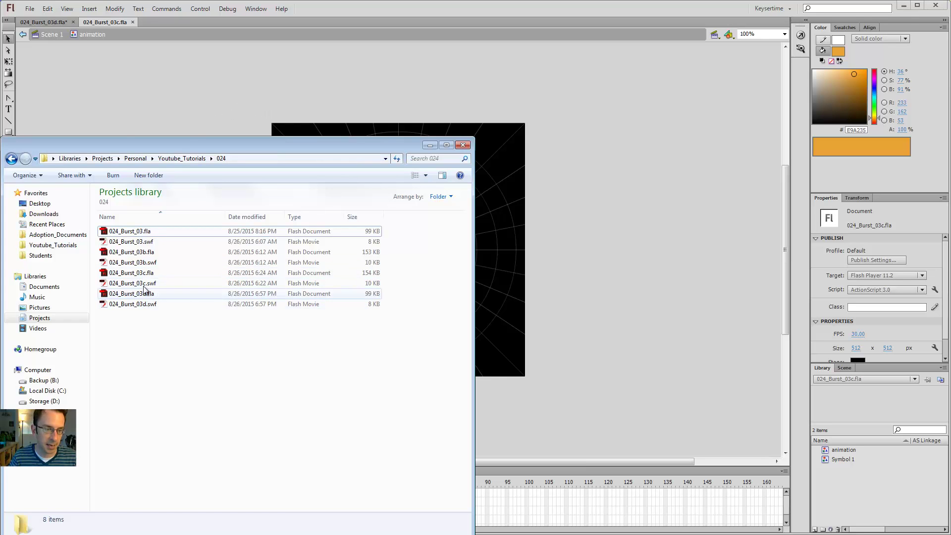
pyautogui.doubleClick(138, 282)
pyautogui.doubleClick(117, 242)
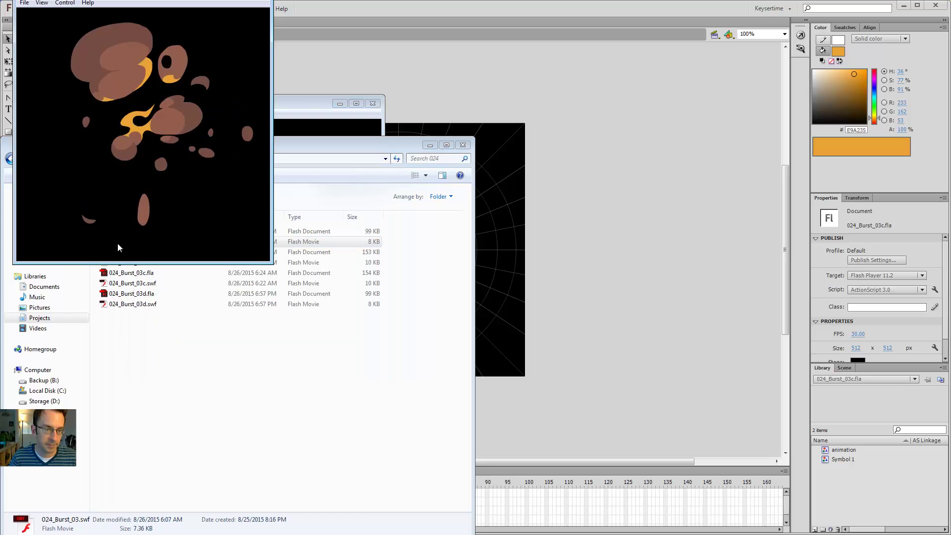
pyautogui.click(430, 145)
pyautogui.moveTo(321, 103); pyautogui.dragTo(536, 47)
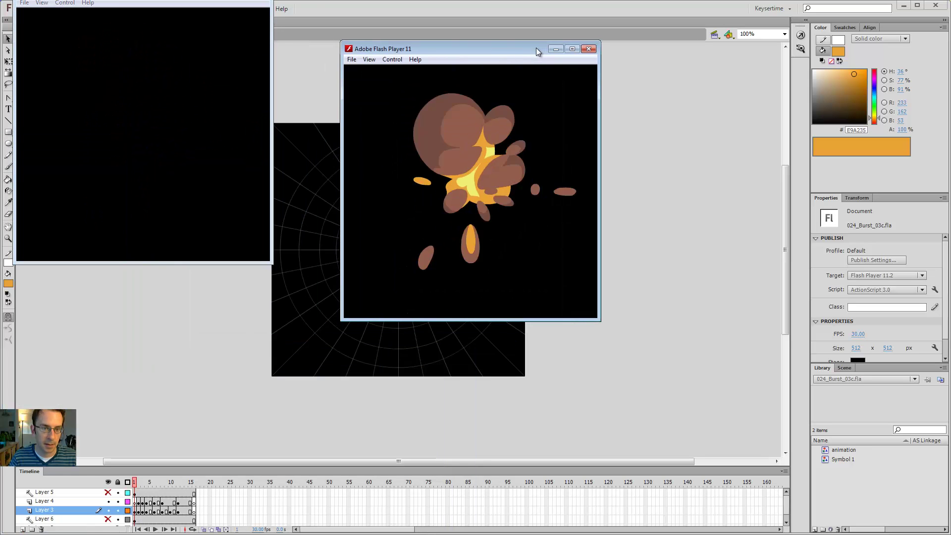
pyautogui.moveTo(193, 1); pyautogui.dragTo(241, 49)
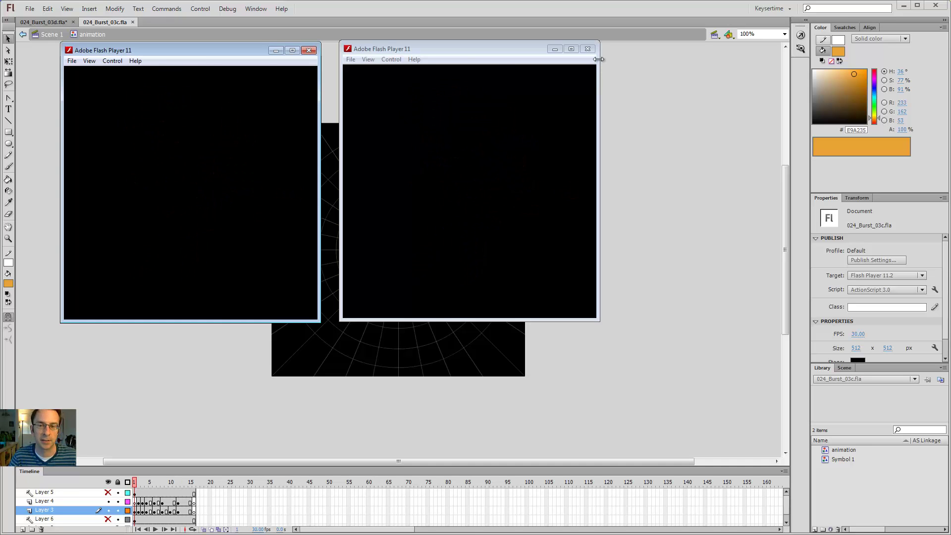
pyautogui.click(588, 48)
pyautogui.click(309, 51)
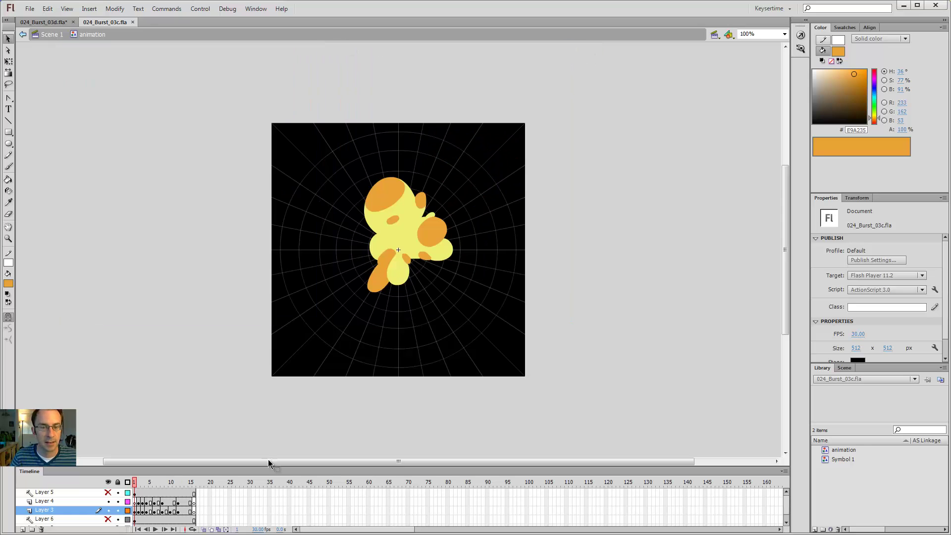
# - Examine at 200% how the burst and debris shapes change across the first four frames, flipping mainly between frames 2 and 4
pyautogui.moveTo(135, 485); pyautogui.dragTo(145, 487)
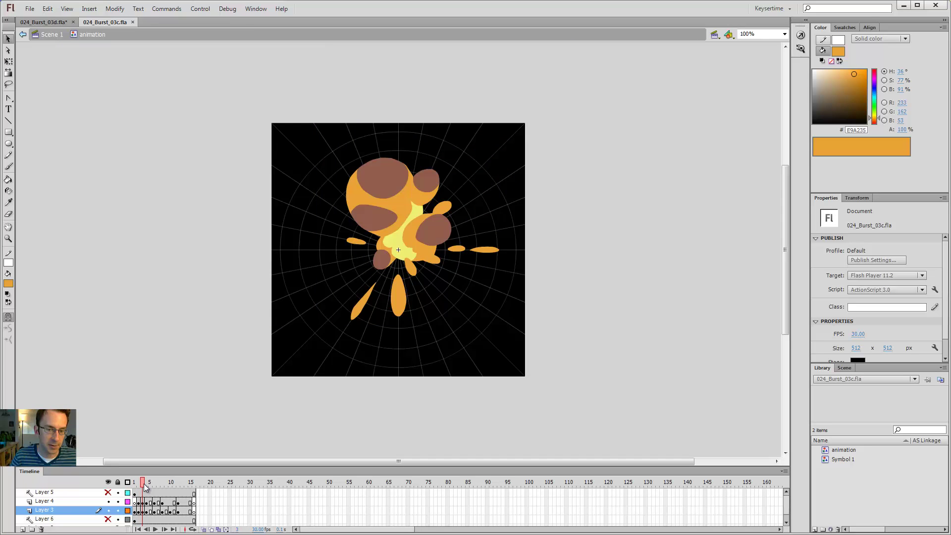
pyautogui.press('z')
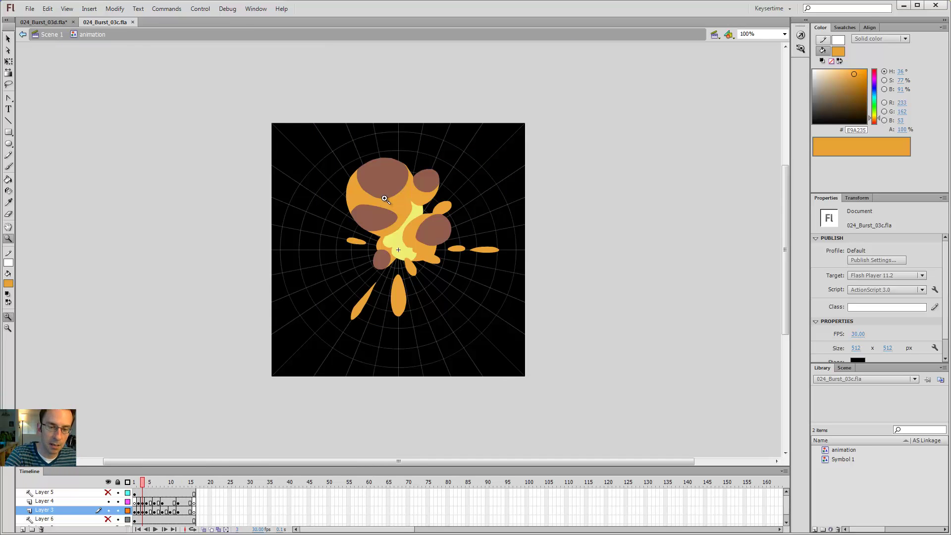
pyautogui.click(386, 200)
pyautogui.press(',')
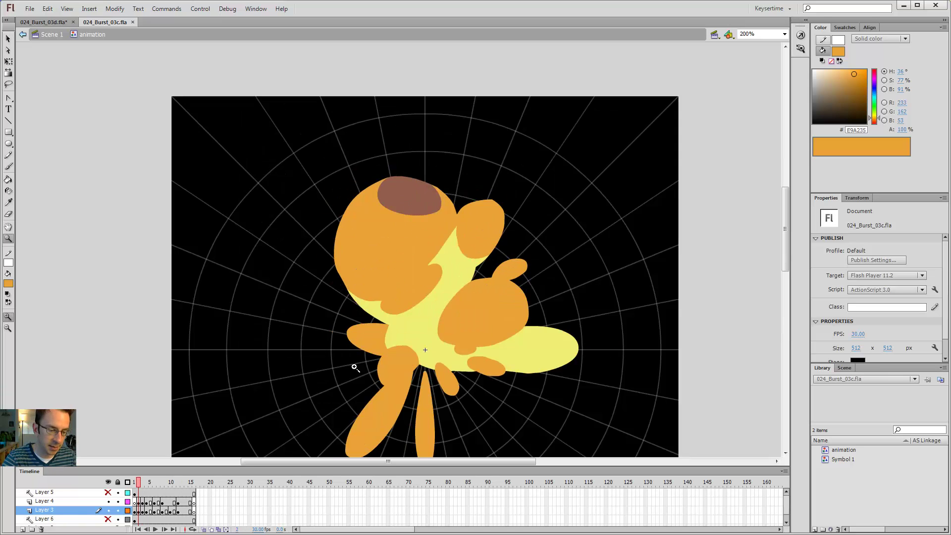
pyautogui.press('.')
pyautogui.press('.')
pyautogui.press(',')
pyautogui.press(',')
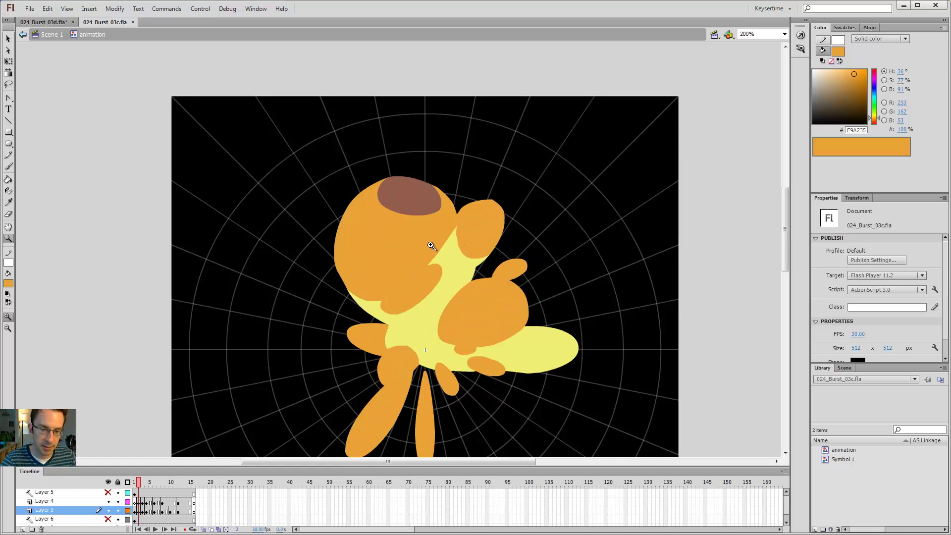
pyautogui.press('.')
pyautogui.press('.')
pyautogui.press(',')
pyautogui.press(',')
pyautogui.press('y')
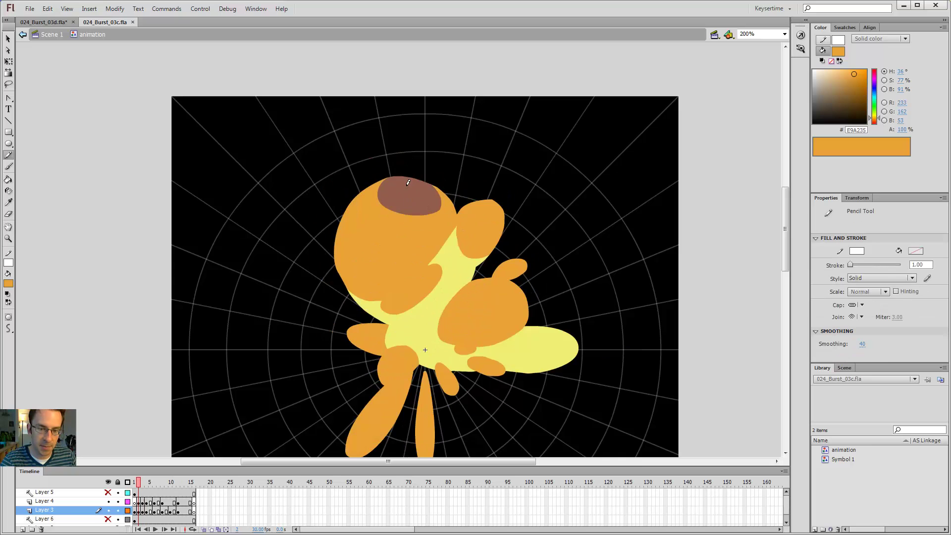
pyautogui.press('.')
pyautogui.press('.')
pyautogui.press(',')
pyautogui.press(',')
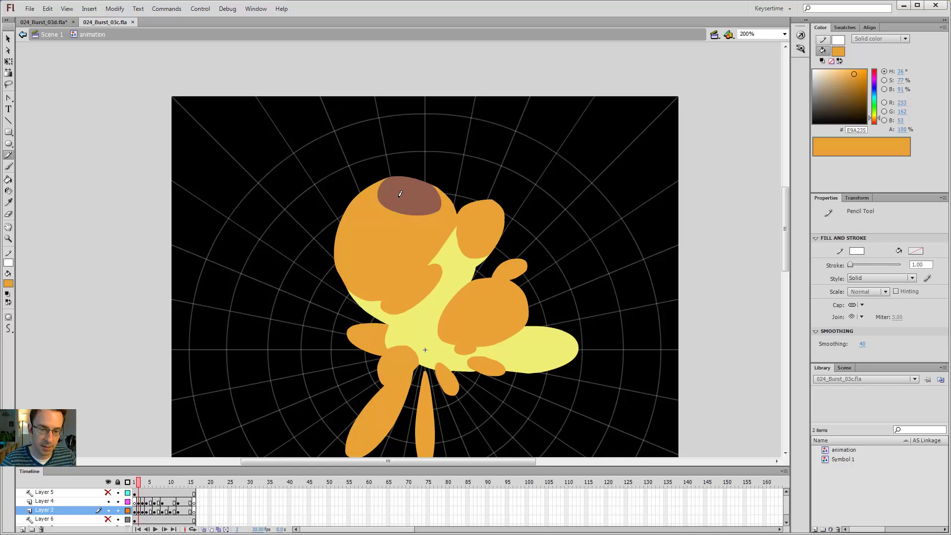
pyautogui.press('.')
pyautogui.press('.')
pyautogui.press(',')
pyautogui.press(',')
pyautogui.press('.')
pyautogui.press('.')
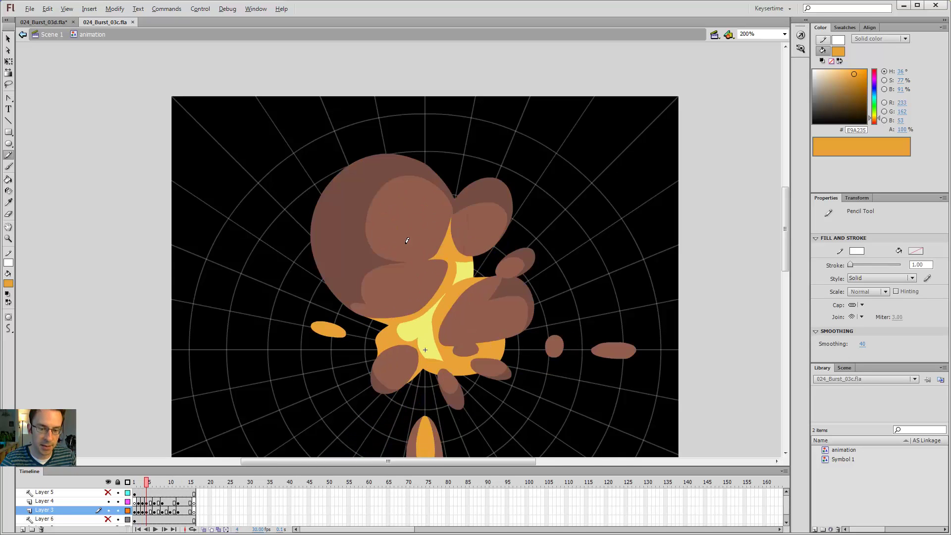
pyautogui.press(',')
pyautogui.press(',')
pyautogui.press('.')
pyautogui.press('.')
pyautogui.press(',')
pyautogui.press(',')
pyautogui.press('.')
pyautogui.press('.')
pyautogui.press(',')
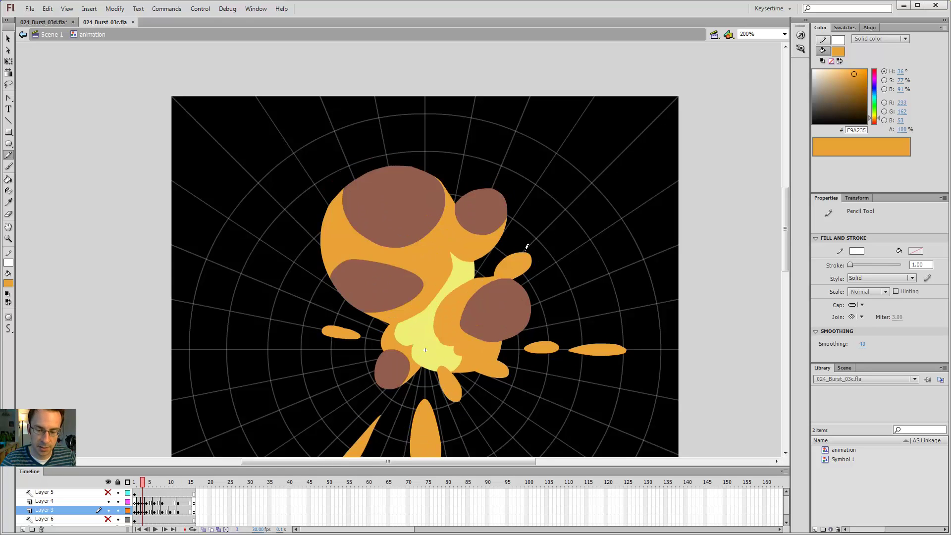
pyautogui.press(',')
pyautogui.press(',')
pyautogui.press('.')
pyautogui.press('.')
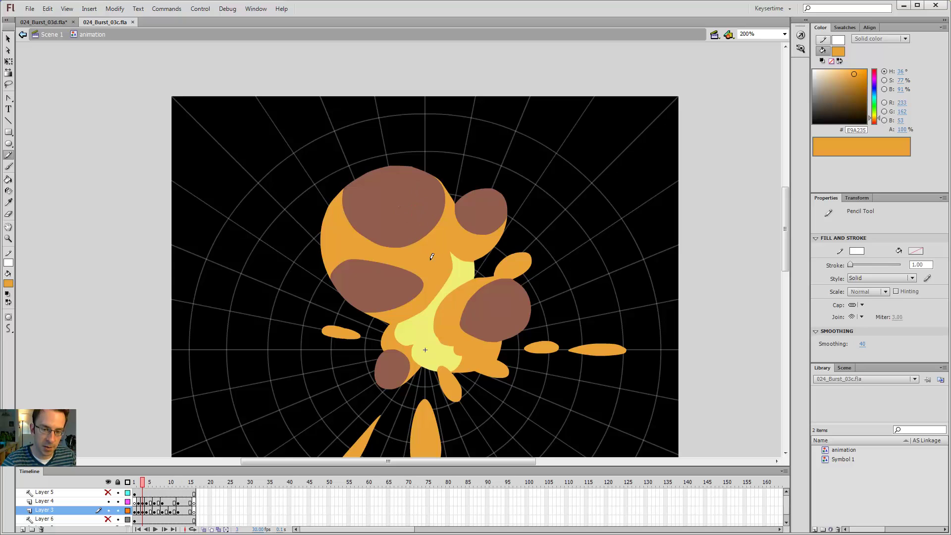
pyautogui.press(',')
pyautogui.press('.')
pyautogui.press('.')
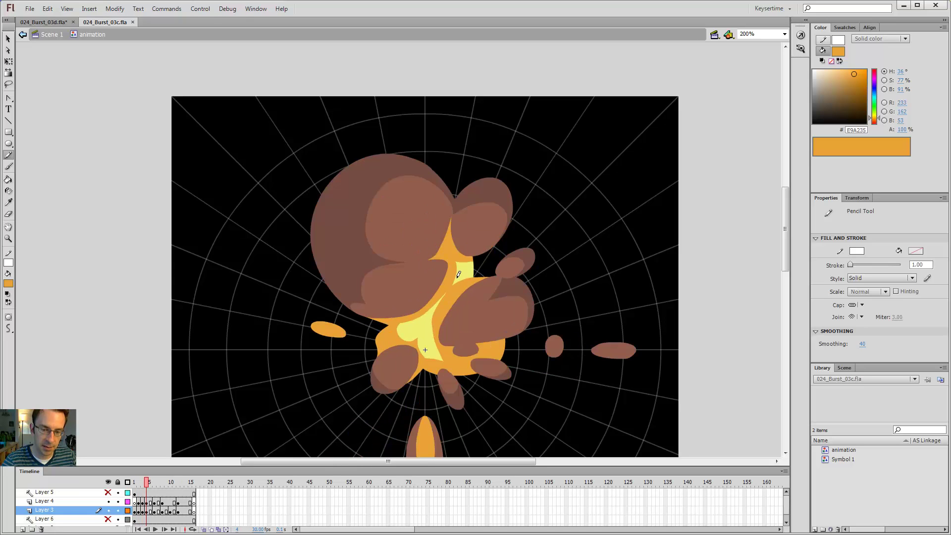
pyautogui.press(',')
pyautogui.press(',')
pyautogui.press('.')
pyautogui.press('.')
pyautogui.press(',')
pyautogui.press(',')
pyautogui.press('.')
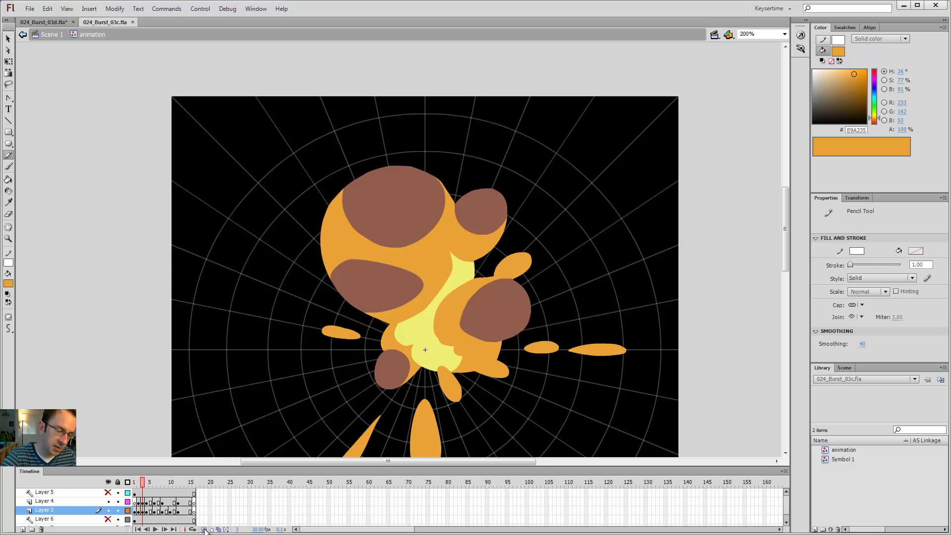
# - Display Layer 3 as onion-skinned outlines across frames 1 to 3, with Layer 4 hidden
pyautogui.click(203, 529)
pyautogui.moveTo(152, 486)
pyautogui.mouseDown()
pyautogui.moveTo(135, 483)
pyautogui.moveTo(144, 486)
pyautogui.moveTo(128, 518)
pyautogui.mouseUp()
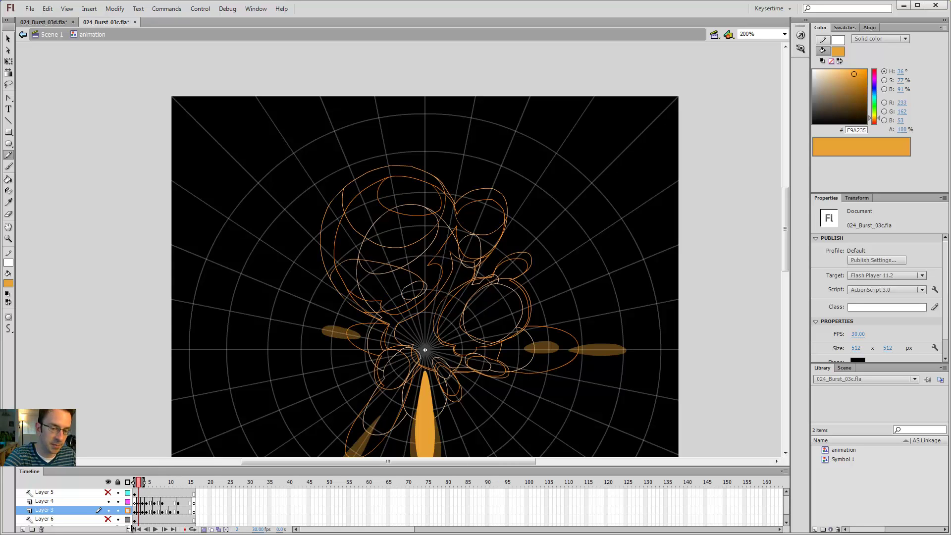
pyautogui.click(109, 501)
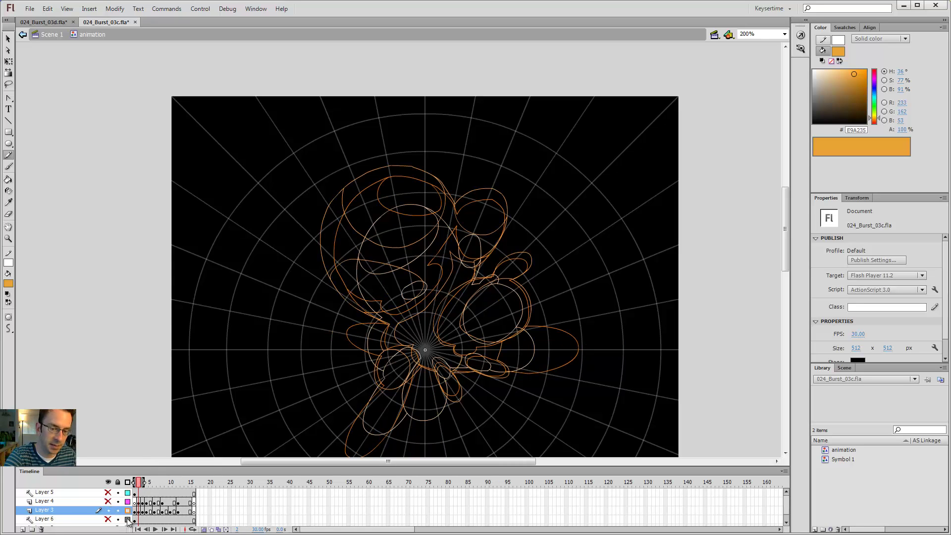
# - Examine the frame 2 outlines against the neighbouring frames at 400%, selecting the orange, yellow and brown shapes one by one
pyautogui.press('z')
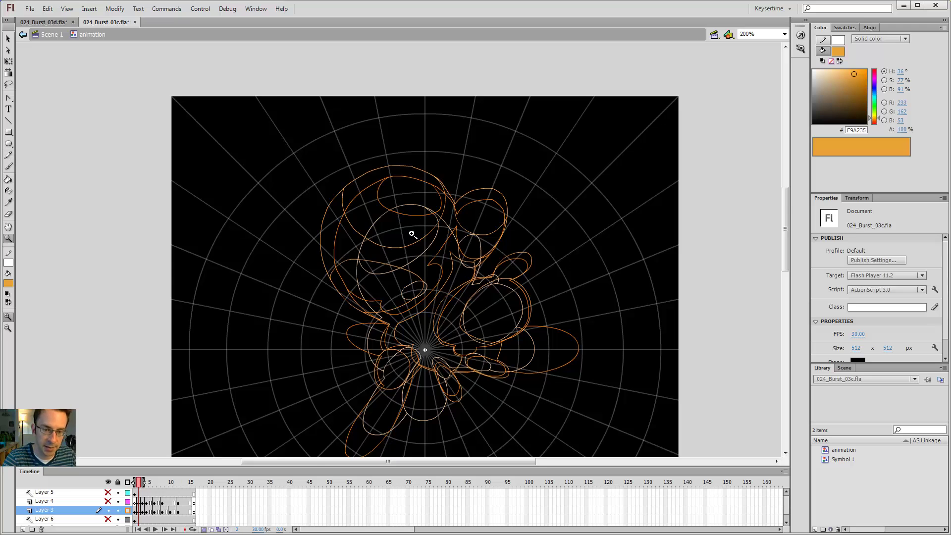
pyautogui.click(412, 233)
pyautogui.press('y')
pyautogui.moveTo(454, 242); pyautogui.dragTo(480, 190)
pyautogui.press('v')
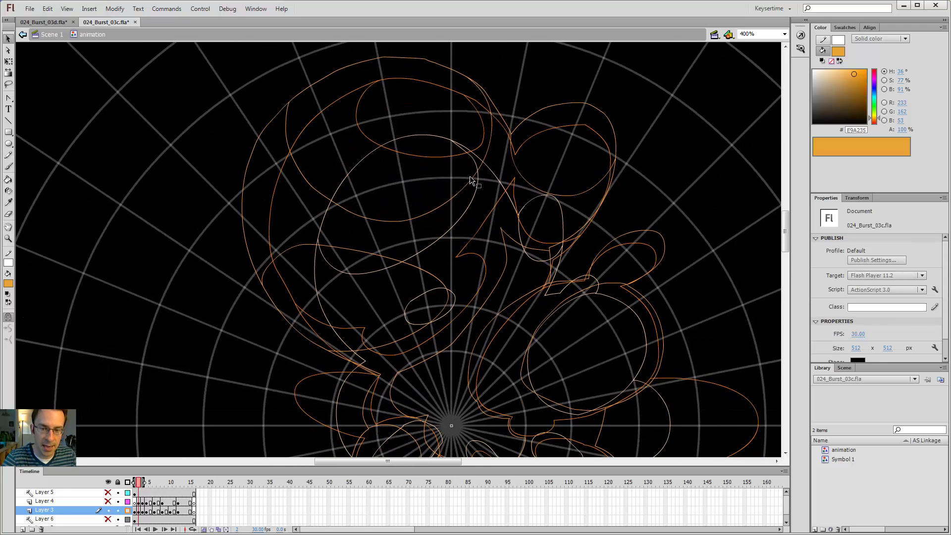
pyautogui.click(510, 141)
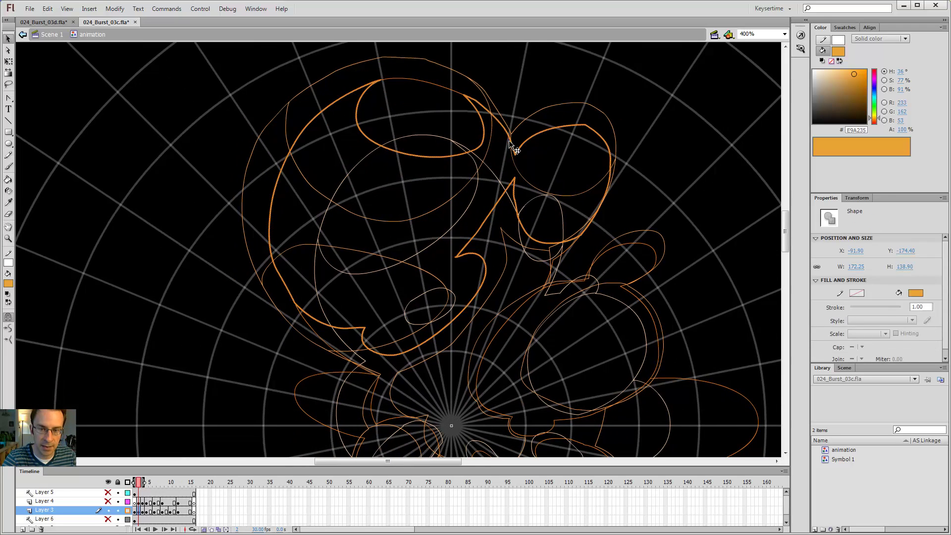
pyautogui.click(510, 240)
pyautogui.click(522, 305)
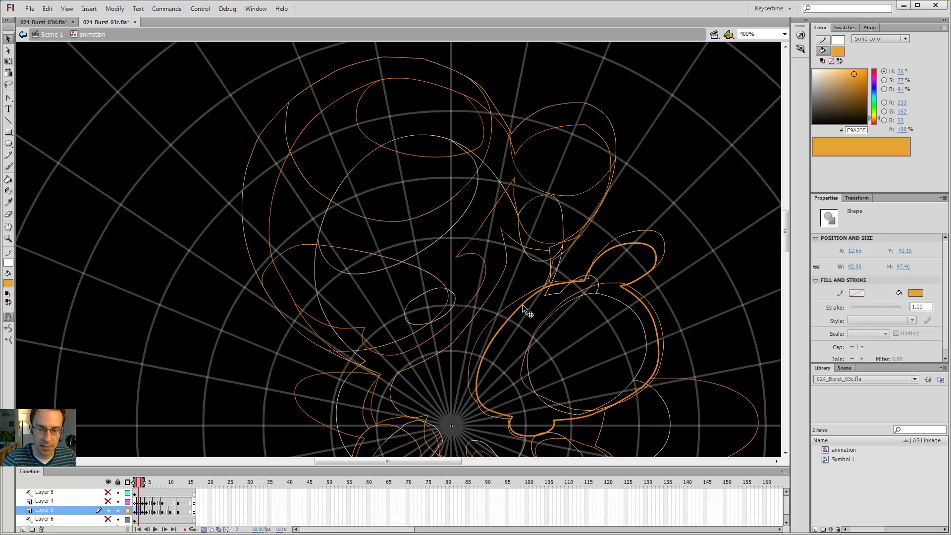
pyautogui.keyDown('shift'); pyautogui.click(522, 225); pyautogui.keyUp('shift')
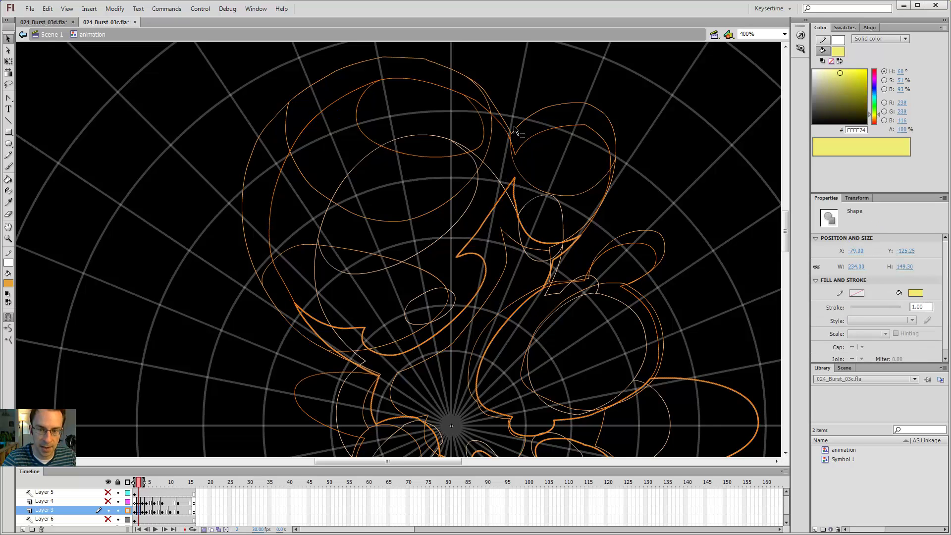
pyautogui.click(518, 151)
pyautogui.click(460, 95)
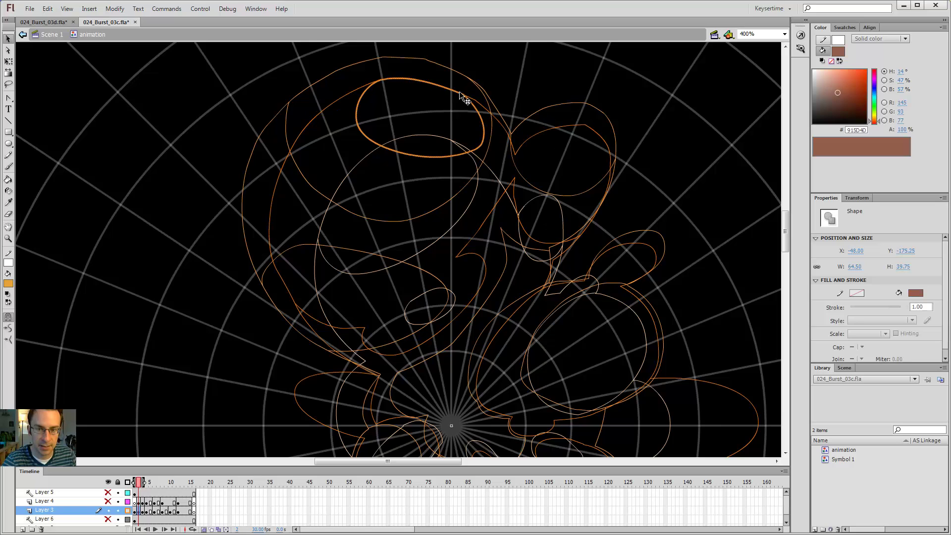
pyautogui.keyDown('shift'); pyautogui.click(492, 116); pyautogui.keyUp('shift')
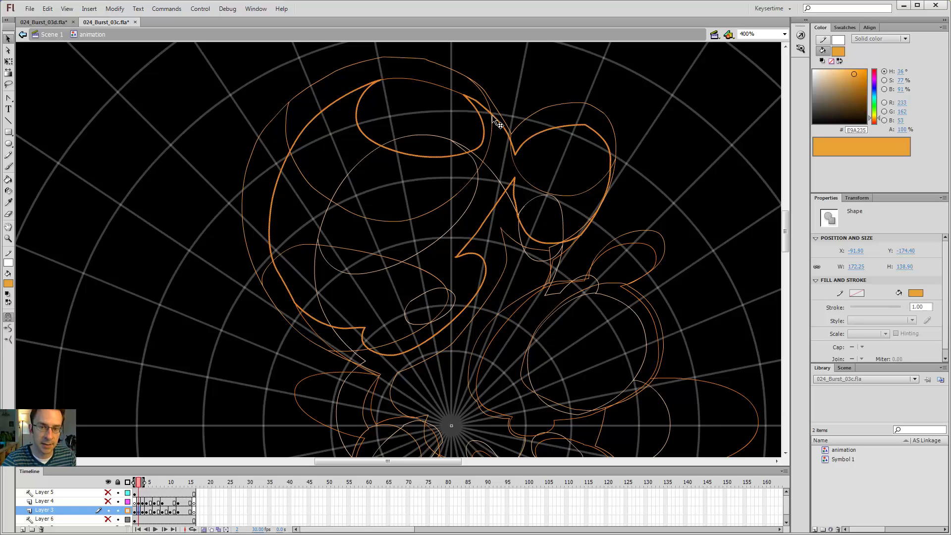
pyautogui.click(529, 108)
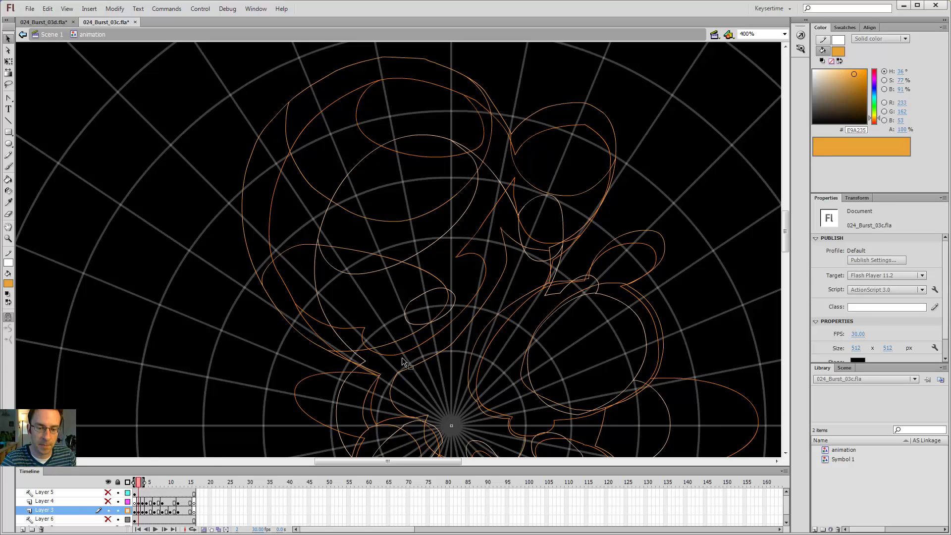
# - Restore the filled display of Layer 3 and turn off onion skinning
pyautogui.click(128, 511)
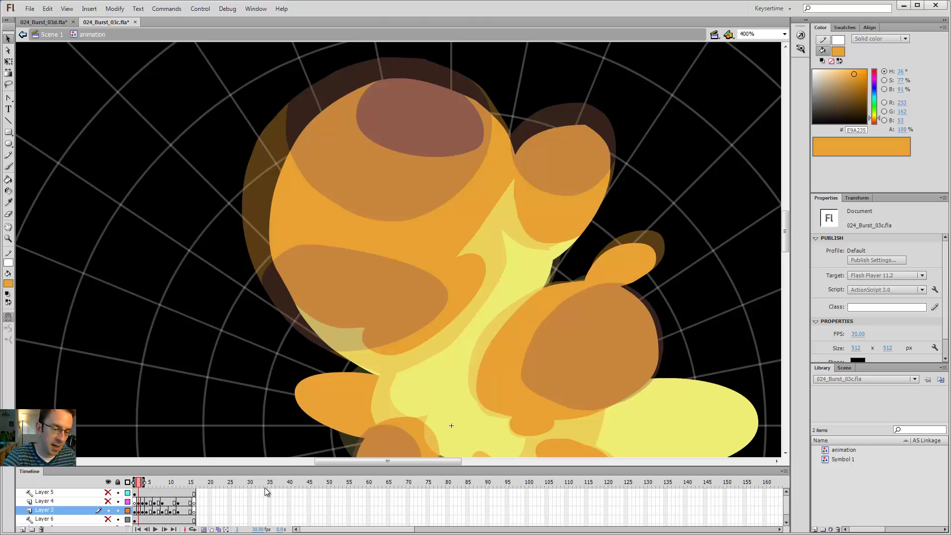
pyautogui.click(203, 530)
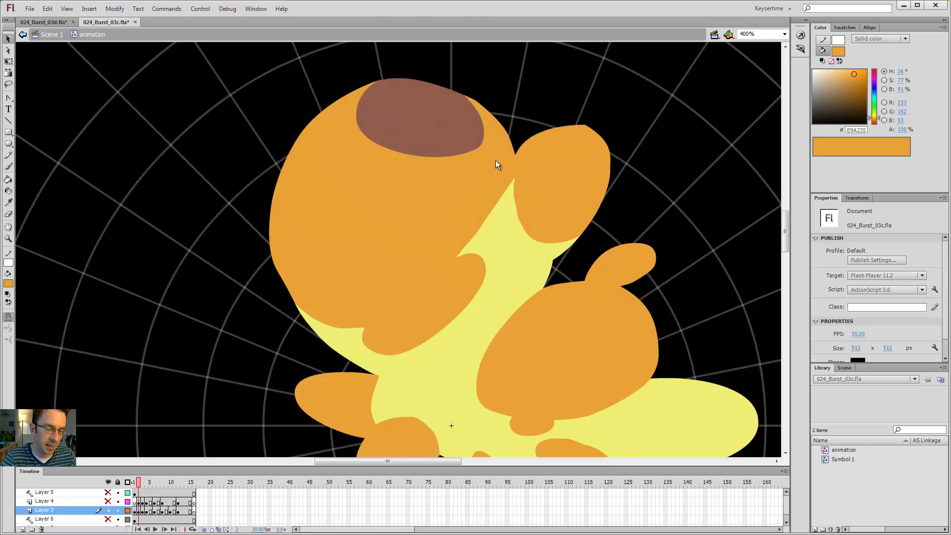
# - Flip back and forth through frames 1 to 3 to examine how the yellow, orange and brown areas evolve
pyautogui.press('.')
pyautogui.press('.')
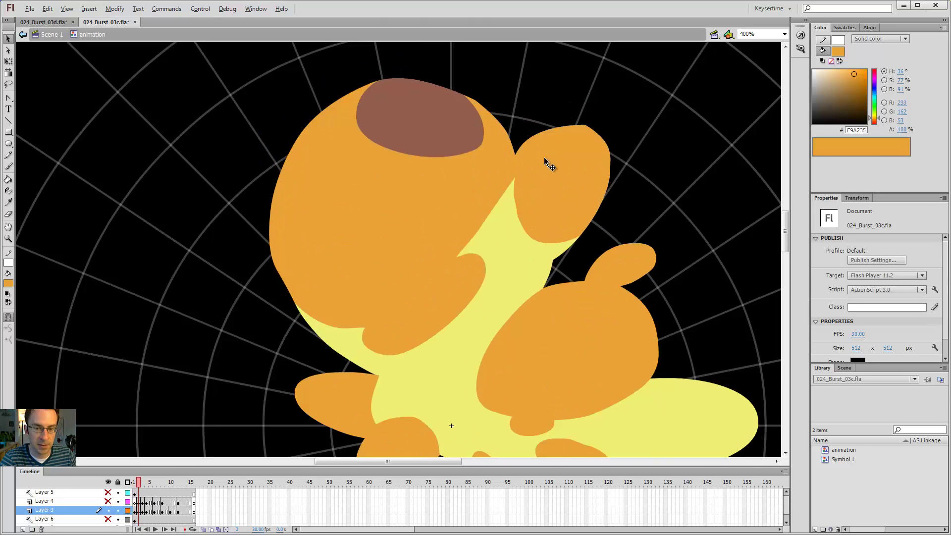
pyautogui.press('.')
pyautogui.press('.')
pyautogui.press('y')
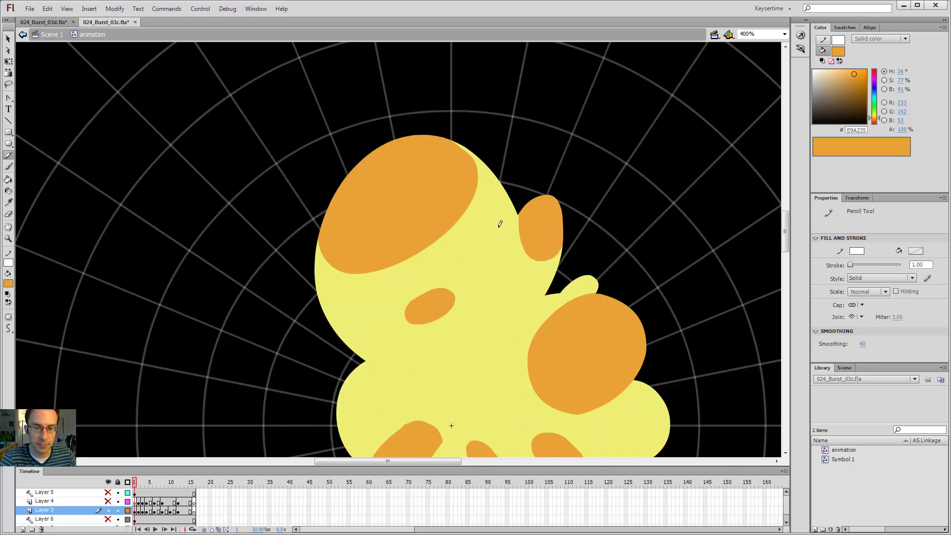
pyautogui.press('.')
pyautogui.press('.')
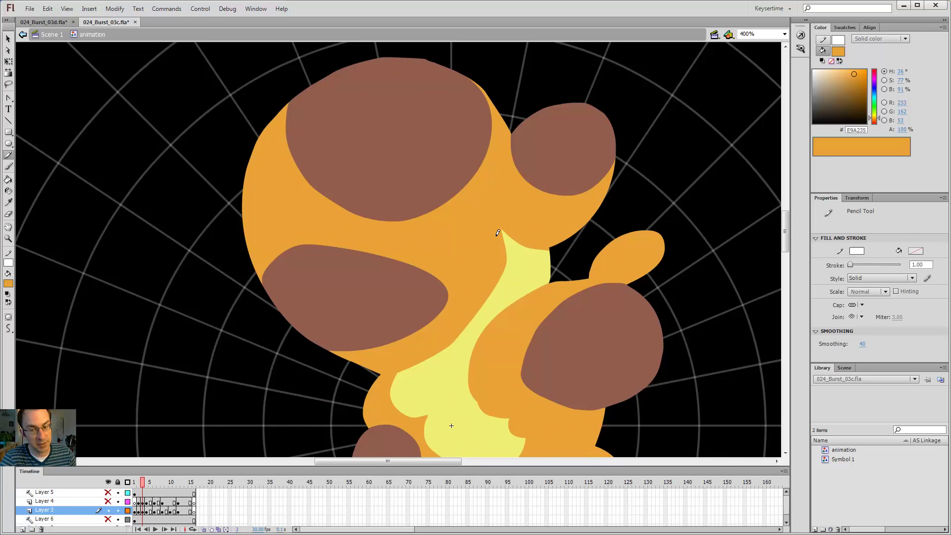
pyautogui.press(',')
pyautogui.press(',')
pyautogui.press('.')
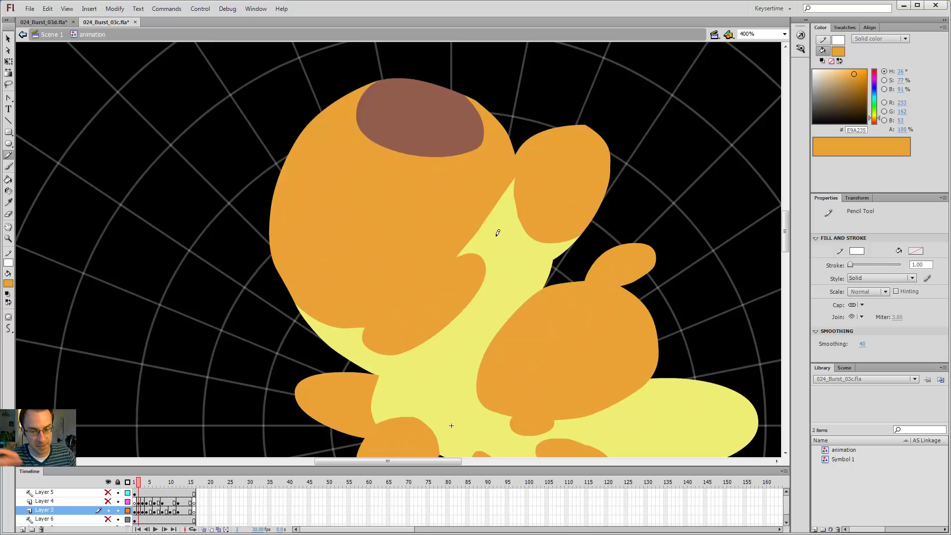
pyautogui.press('.')
pyautogui.press('.')
pyautogui.press(',')
pyautogui.press(',')
pyautogui.press('.')
pyautogui.press('.')
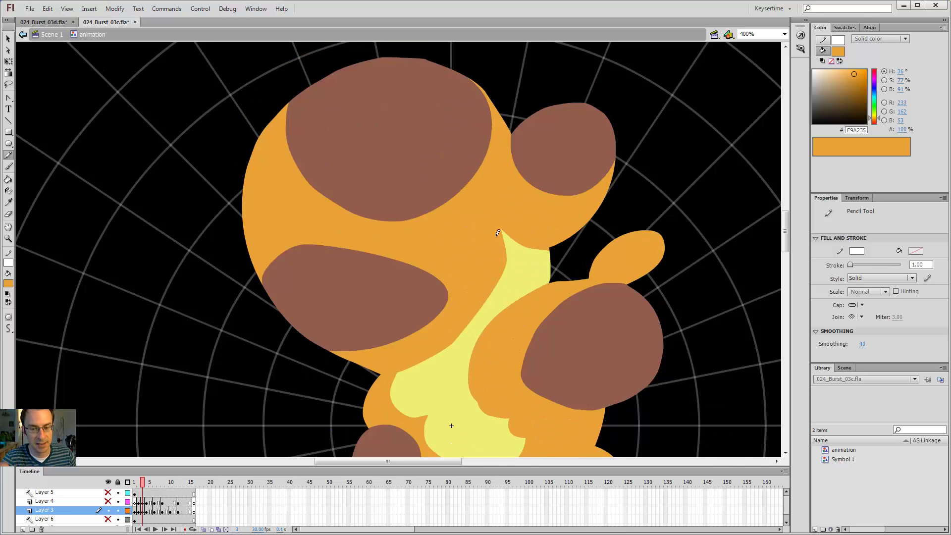
# - Compare frames 1 to 3 repeatedly to examine how the yellow notch between the two upper orange lobes develops
pyautogui.press(',')
pyautogui.press(',')
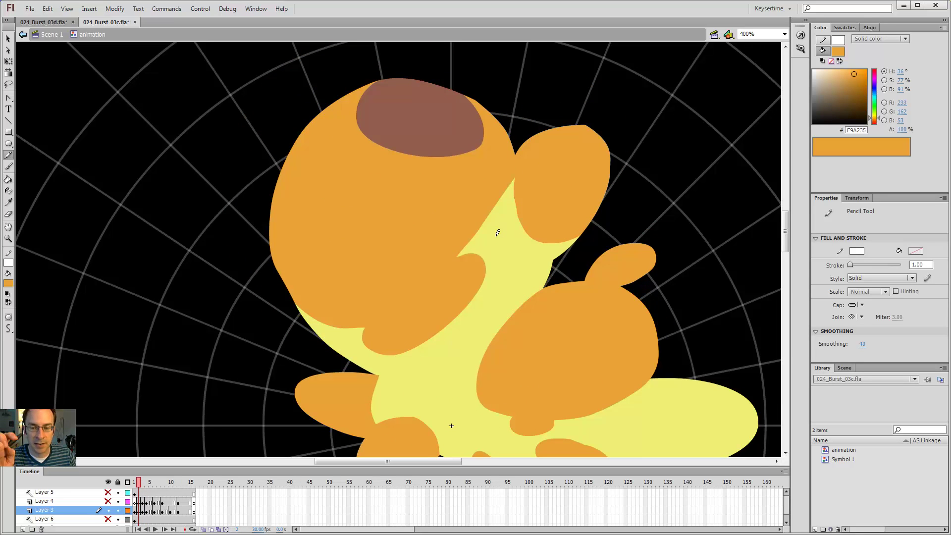
pyautogui.press(',')
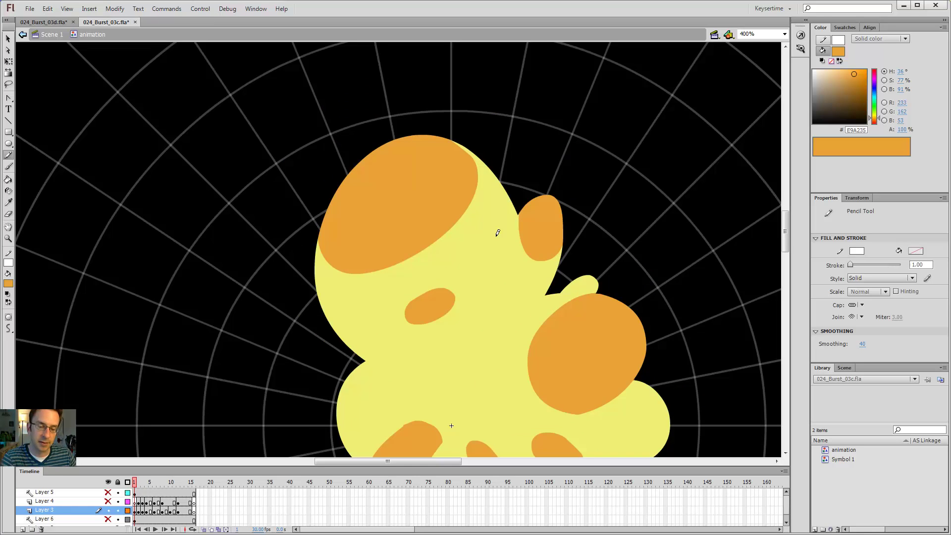
pyautogui.press('.')
pyautogui.press('.')
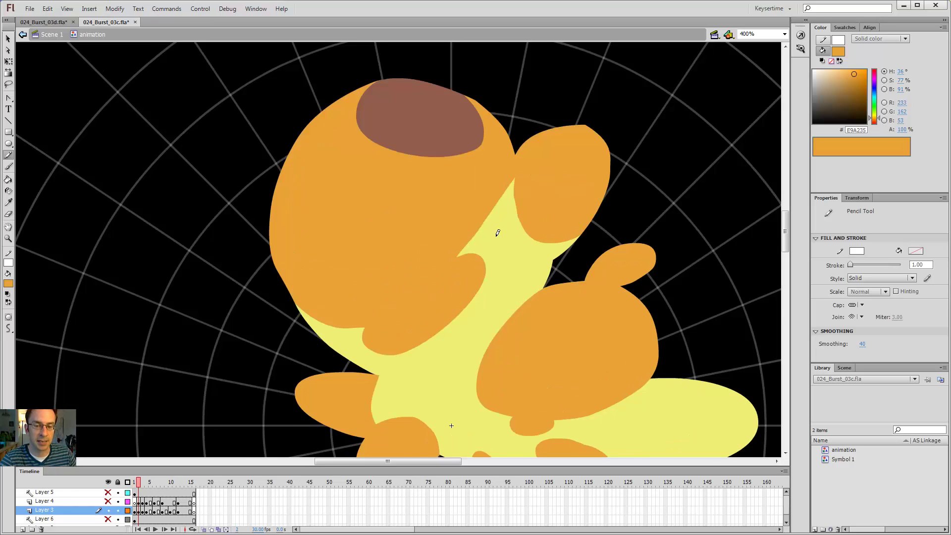
pyautogui.press(',')
pyautogui.press('.')
pyautogui.press(',')
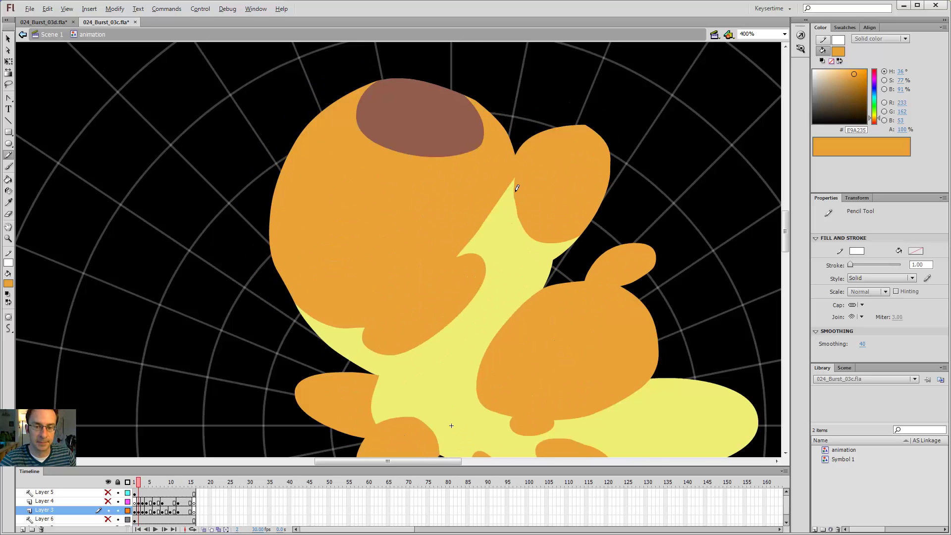
pyautogui.press(',')
pyautogui.press('.')
pyautogui.press('.')
pyautogui.press(',')
pyautogui.press(',')
pyautogui.press('.')
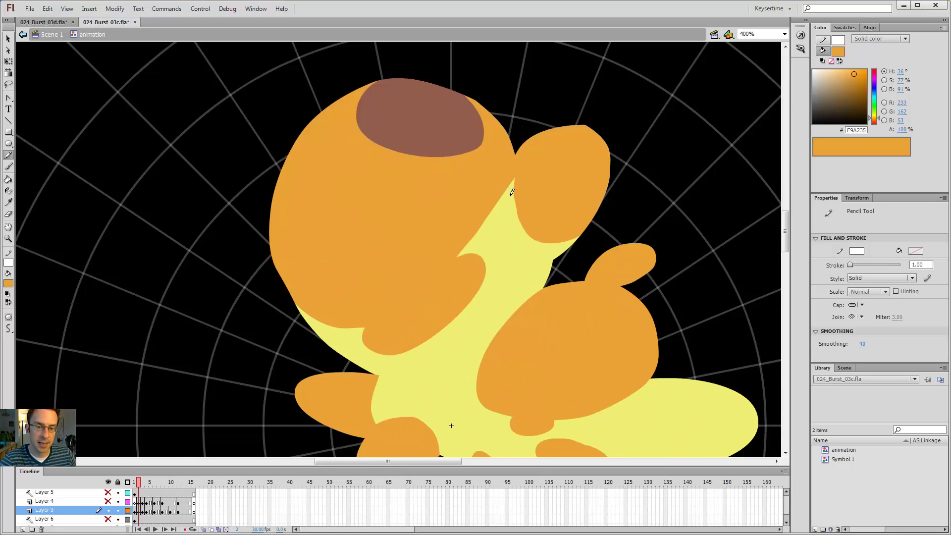
pyautogui.press('.')
pyautogui.press(',')
pyautogui.press(',')
pyautogui.press('.')
pyautogui.press('.')
pyautogui.press(',')
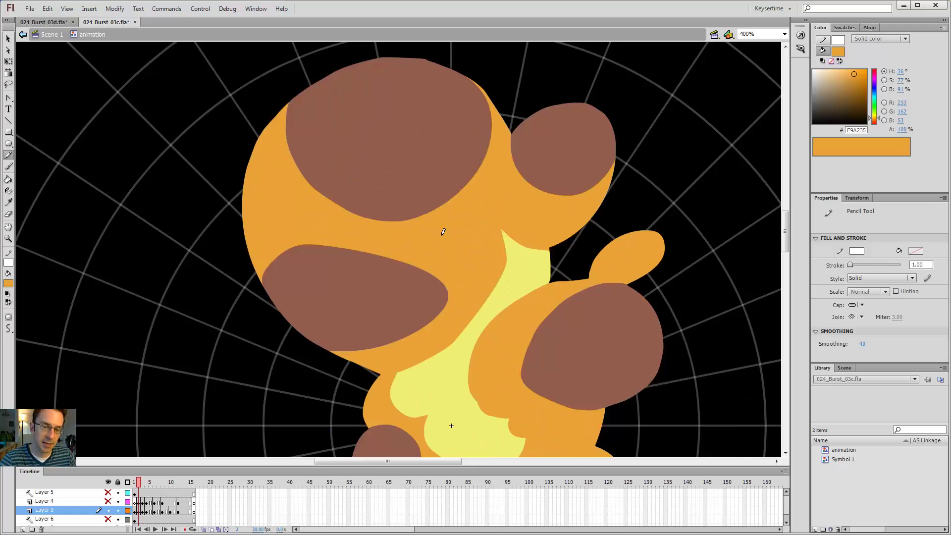
# - Draw a small oval near the large lobe's lower-left edge on frame 2, fill it with the sampled brown and delete its outline
pyautogui.press('.')
pyautogui.press('.')
pyautogui.press(',')
pyautogui.press(',')
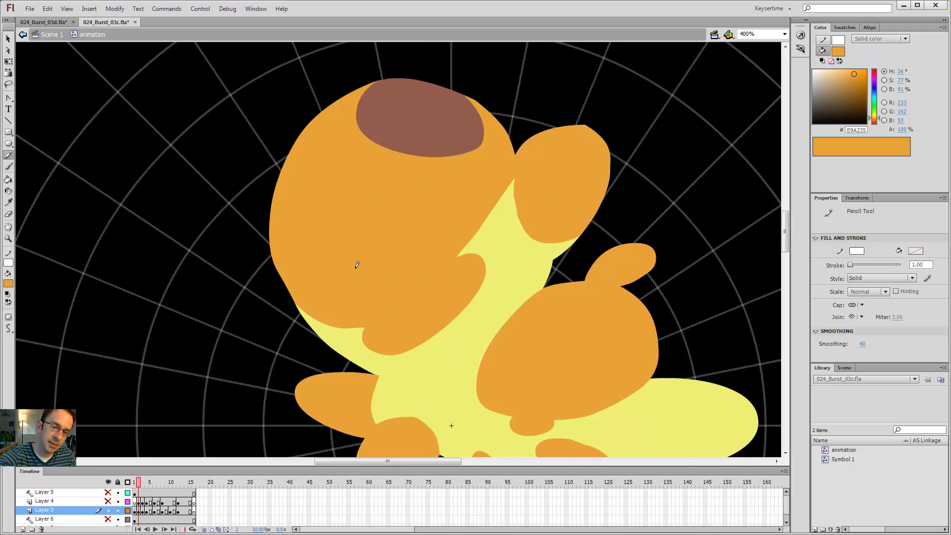
pyautogui.press('.')
pyautogui.press(',')
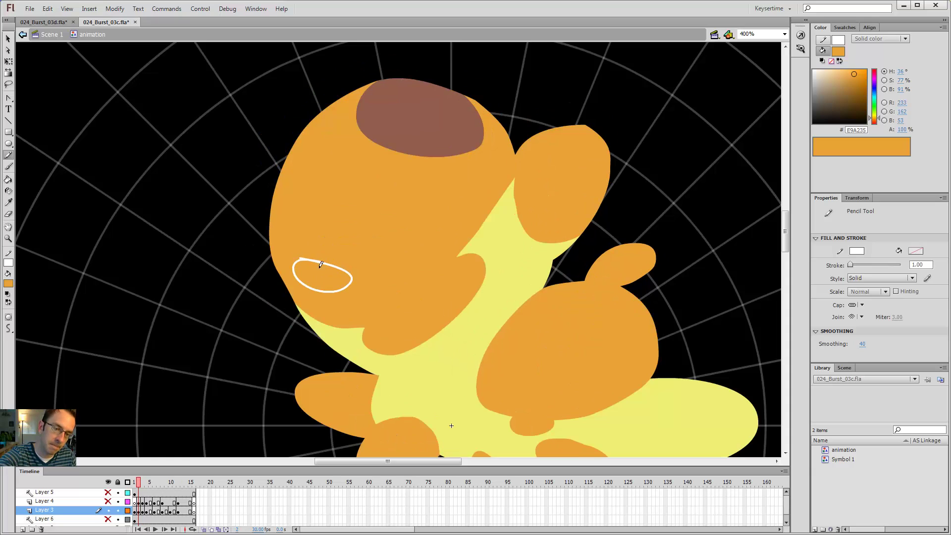
pyautogui.press('i')
pyautogui.click(419, 127)
pyautogui.click(322, 274)
pyautogui.press('v')
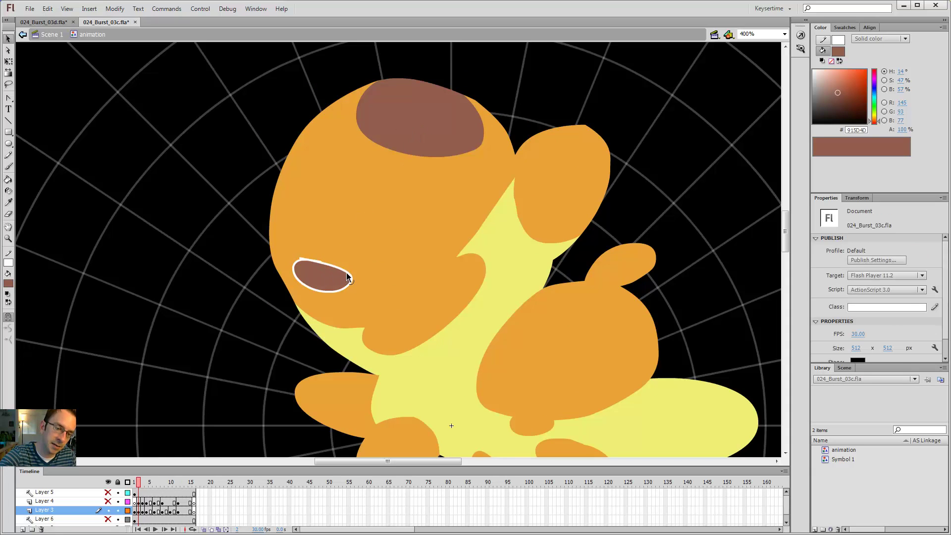
pyautogui.doubleClick(346, 276)
pyautogui.press('Delete')
# - Step through frames 1 to 7 and back to check how the new brown patch on frame 2 fits the motion
pyautogui.press(',')
pyautogui.press('.')
pyautogui.press('.')
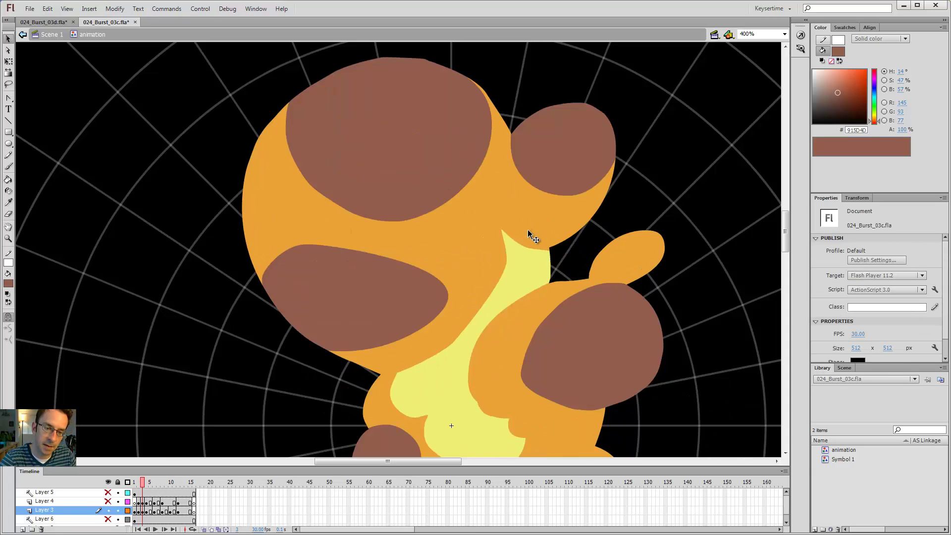
pyautogui.press(',')
pyautogui.press('.')
pyautogui.press('.')
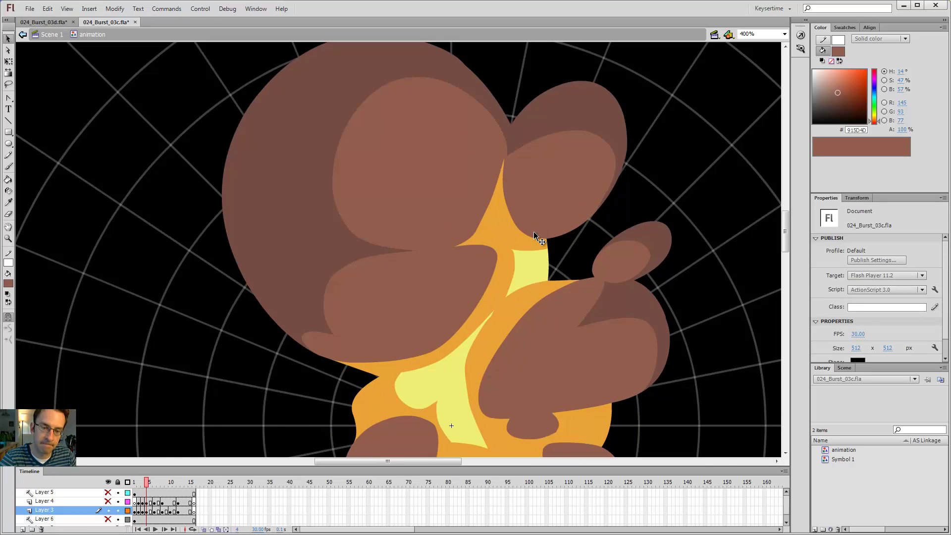
pyautogui.press('.')
pyautogui.press('.')
pyautogui.press('.')
pyautogui.press(',')
pyautogui.press(',')
pyautogui.press(',')
pyautogui.press(',')
pyautogui.press(',')
pyautogui.press(',')
pyautogui.press('.')
pyautogui.press('.')
pyautogui.press('.')
pyautogui.press(',')
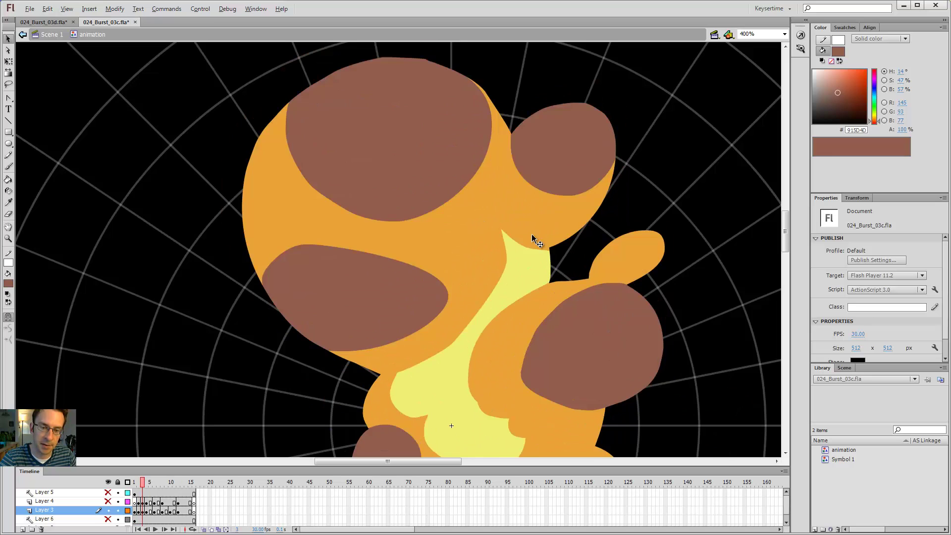
# - Flip repeatedly between frames 1 and 4 to examine the transition of the orange lobes and yellow notch
pyautogui.press(',')
pyautogui.press(',')
pyautogui.press('.')
pyautogui.press('.')
pyautogui.press('.')
pyautogui.press(',')
pyautogui.press(',')
pyautogui.press(',')
pyautogui.press('.')
pyautogui.press('.')
pyautogui.press('.')
pyautogui.press(',')
pyautogui.press(',')
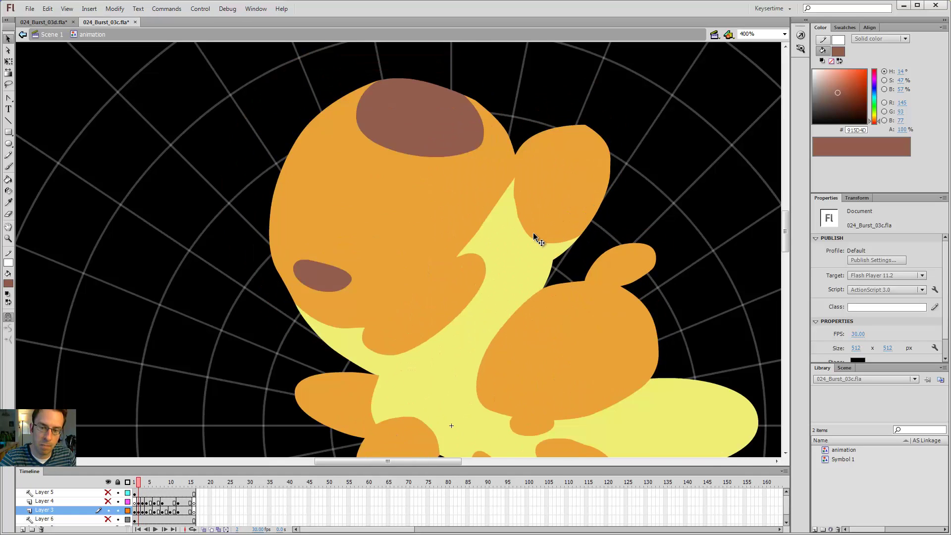
pyautogui.press(',')
pyautogui.press('.')
pyautogui.press('.')
pyautogui.press(',')
pyautogui.press(',')
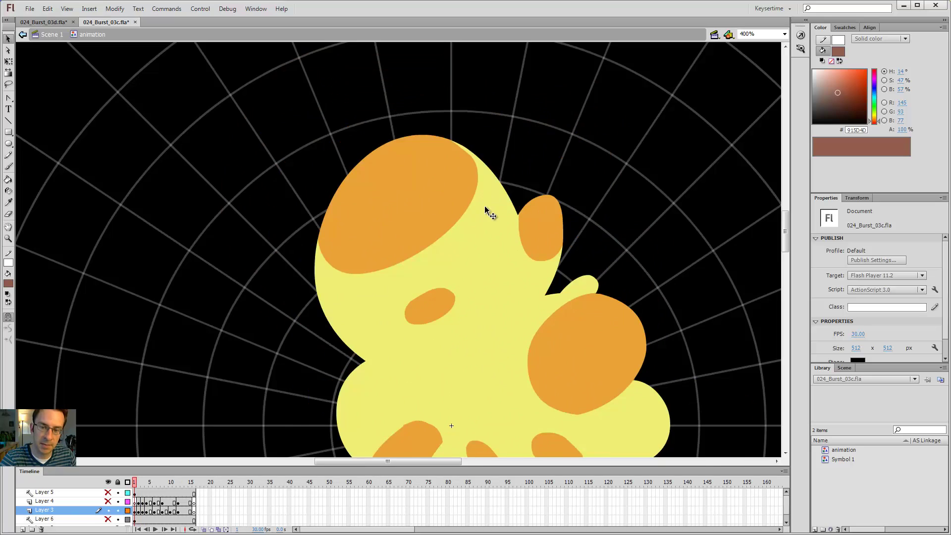
# - Try a pencil line along frame 2's yellow notch, undo it, and set the Pencil stroke to 0.10
pyautogui.press('.')
pyautogui.press('y')
pyautogui.moveTo(465, 237); pyautogui.dragTo(533, 154)
pyautogui.hotkey('ctrl', 'z')
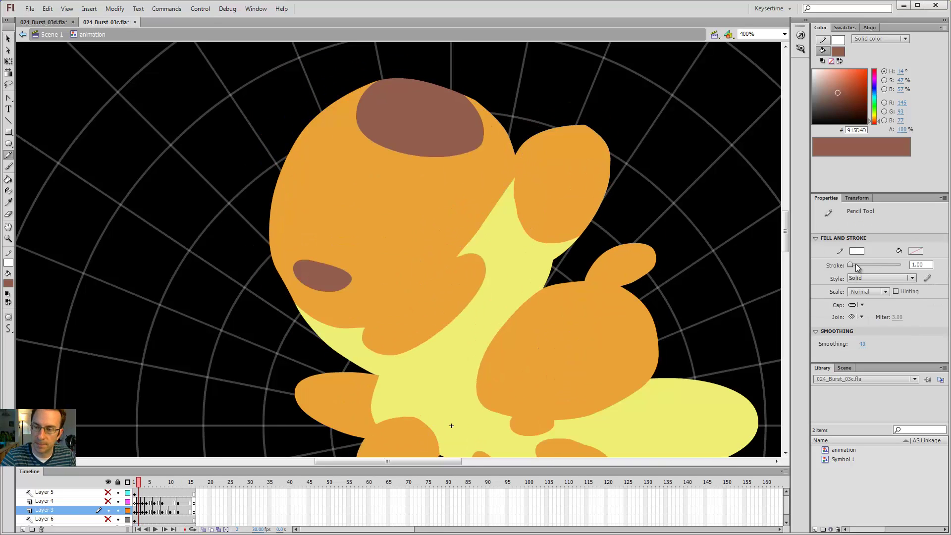
pyautogui.moveTo(851, 265); pyautogui.dragTo(786, 266)
# - Compare frame 2 with frames 1 and 3, and pencil thin curves for a lower yellow tip between its upper orange lobes
pyautogui.press(',')
pyautogui.press('.')
pyautogui.press('.')
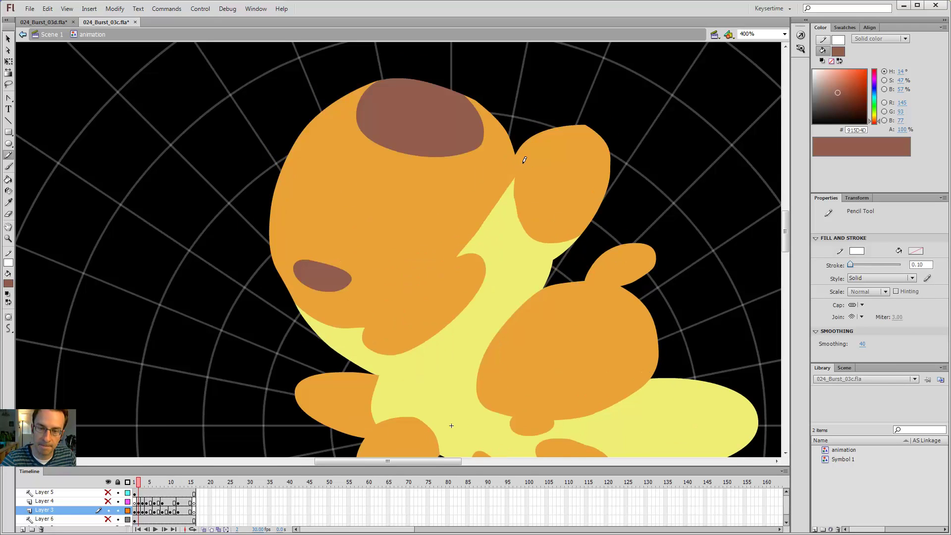
pyautogui.press(',')
pyautogui.press(',')
pyautogui.press('.')
pyautogui.press('.')
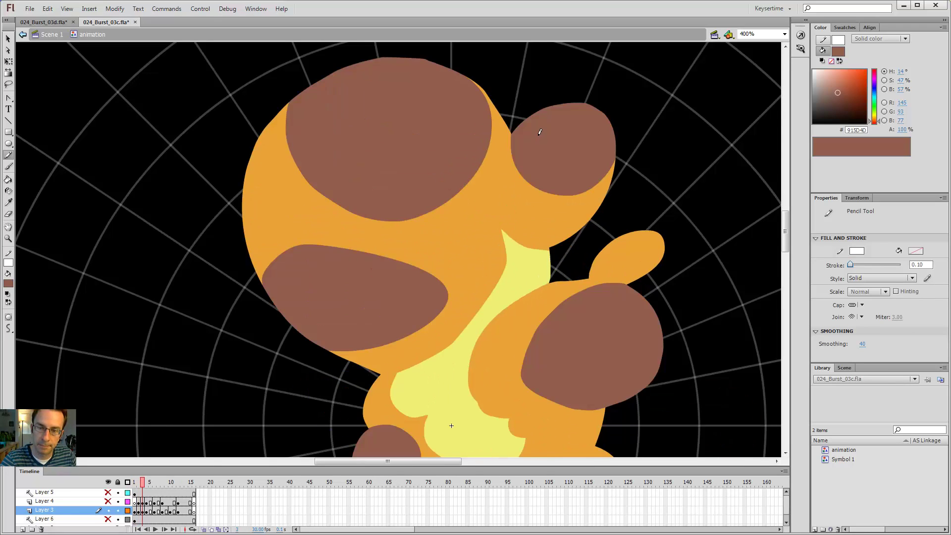
pyautogui.press(',')
pyautogui.press(',')
pyautogui.press('.')
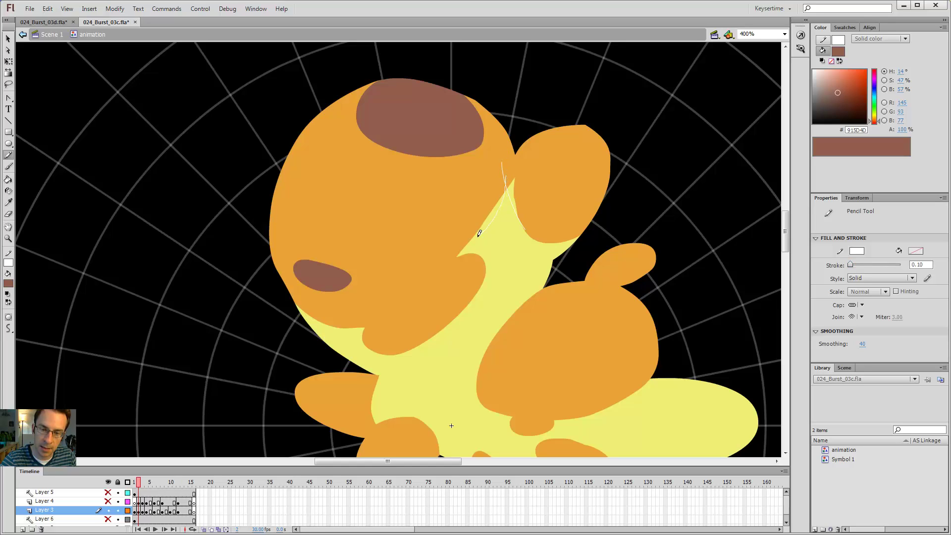
# - Fill the areas beside the pencil curves with the sampled orange and yellow, and delete the guide lines
pyautogui.press('i')
pyautogui.click(493, 198)
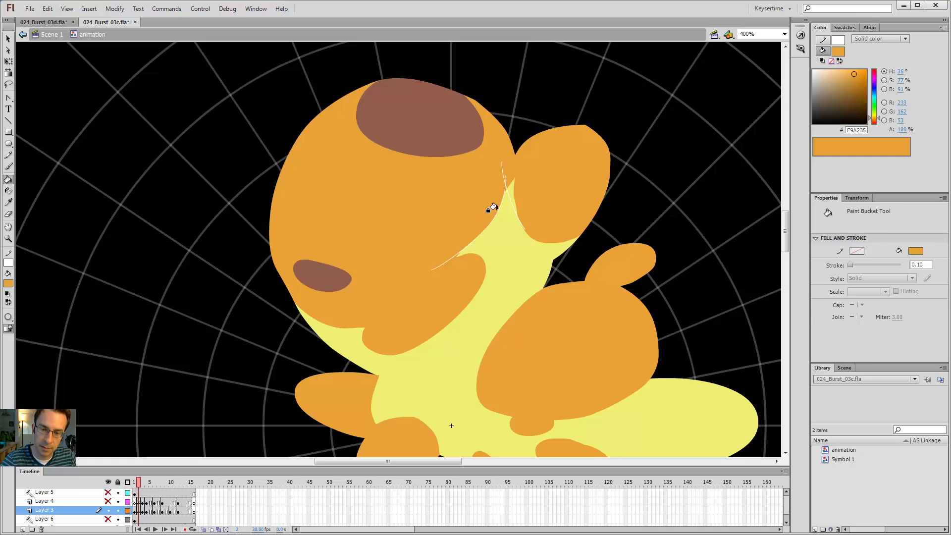
pyautogui.press('i')
pyautogui.click(505, 197)
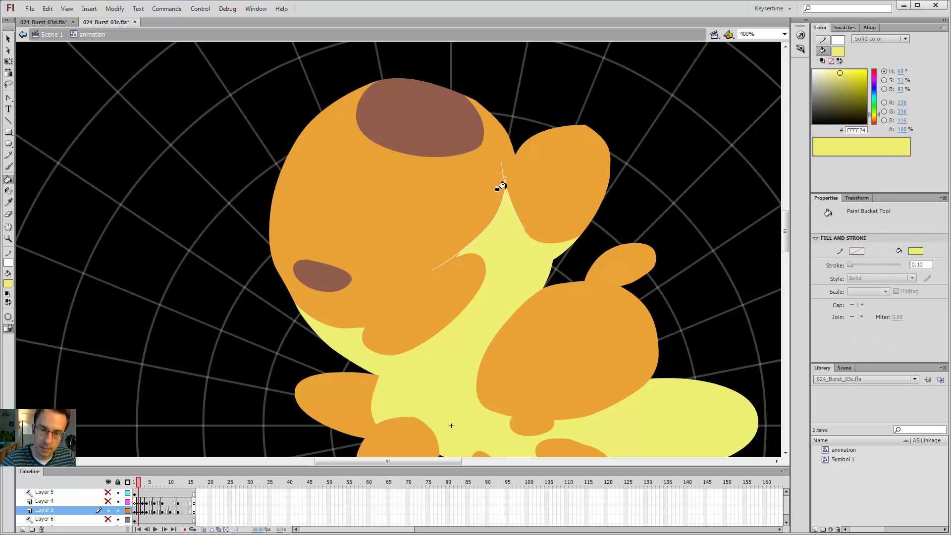
pyautogui.press('v')
pyautogui.doubleClick(508, 195)
pyautogui.press('Delete')
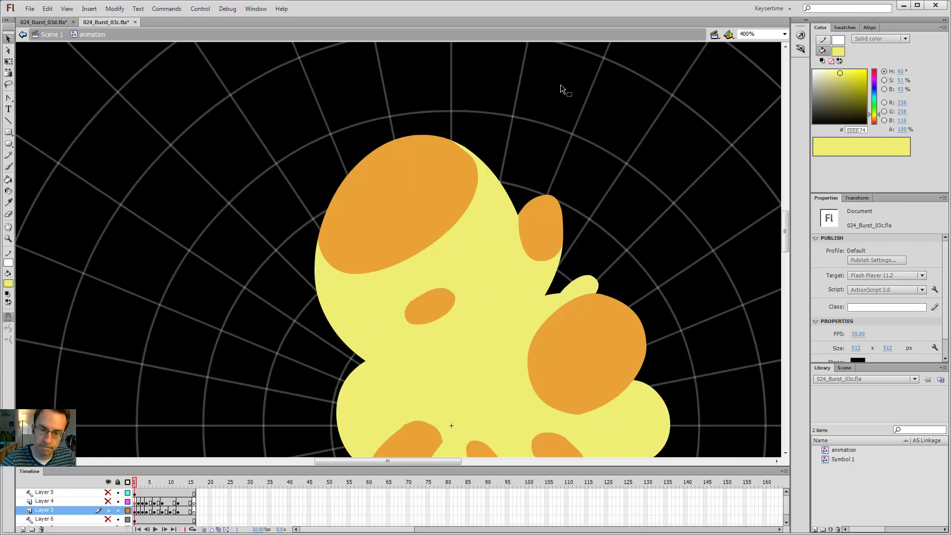
# - Flip through frames 1 to 3 to check the reshaped yellow tip against its neighbouring frames
pyautogui.press('.')
pyautogui.press('.')
pyautogui.press(',')
pyautogui.press(',')
pyautogui.press('.')
pyautogui.press('.')
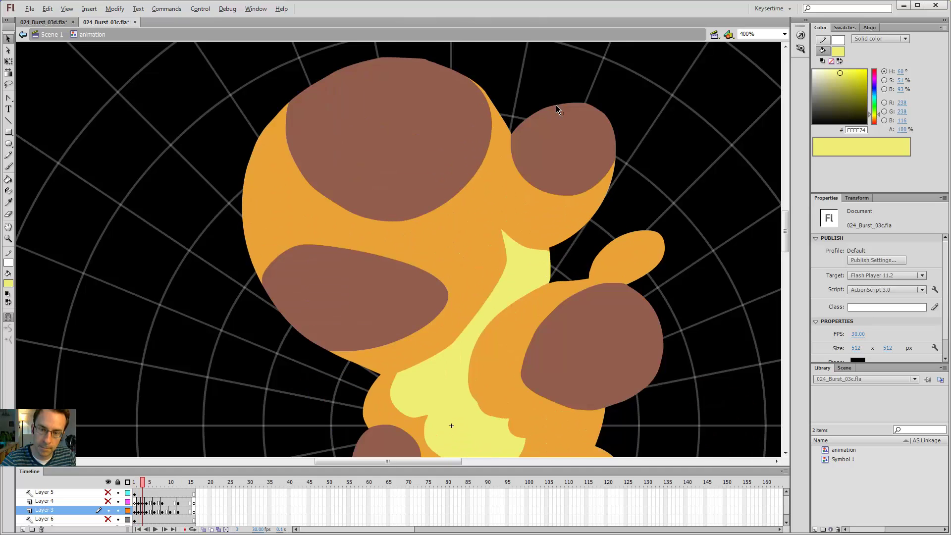
pyautogui.press(',')
pyautogui.press(',')
pyautogui.press('.')
pyautogui.press('.')
pyautogui.press(',')
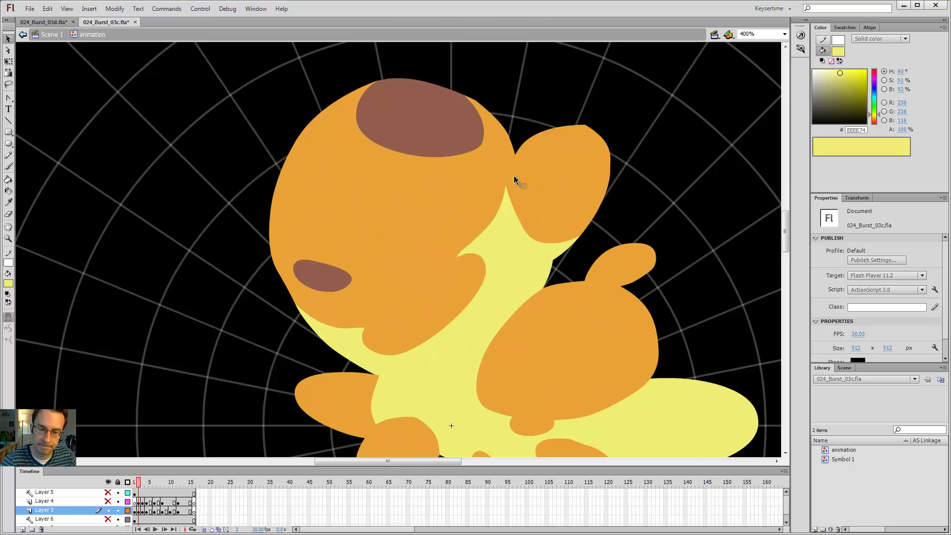
# - Slightly bend the orange edge beside the small inner yellow corner on frame 2
pyautogui.press(',')
pyautogui.press('.')
pyautogui.moveTo(461, 248); pyautogui.dragTo(466, 245)
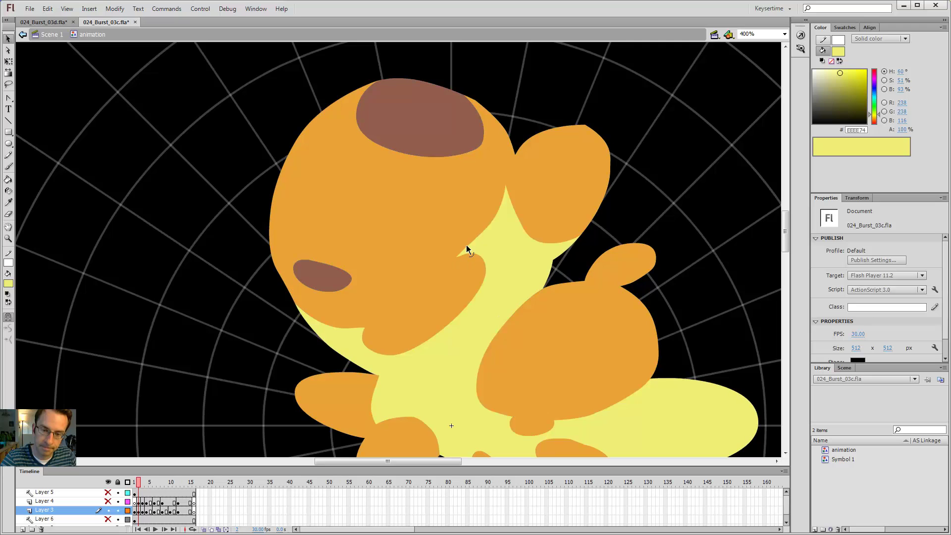
# - Compare frames 1 to 3 and slightly reshape the upper-right lobe's lower edge where it meets the yellow on frame 3
pyautogui.press(',')
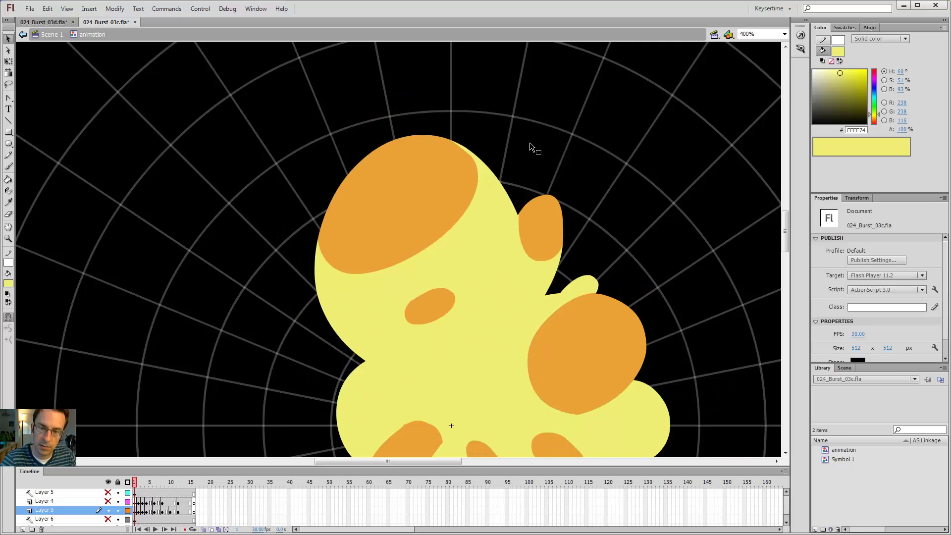
pyautogui.press('.')
pyautogui.press('.')
pyautogui.press(',')
pyautogui.press(',')
pyautogui.press('.')
pyautogui.press('.')
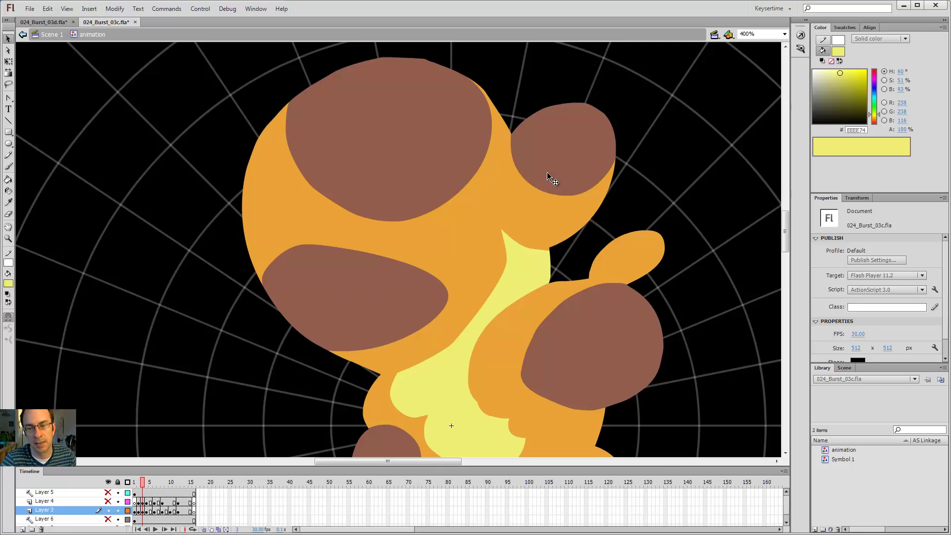
pyautogui.moveTo(550, 250); pyautogui.dragTo(539, 248)
# - Step forward and back through frames 1 to 8 to examine how the upper lobes change from orange to brown
pyautogui.press(',')
pyautogui.press('.')
pyautogui.press('.')
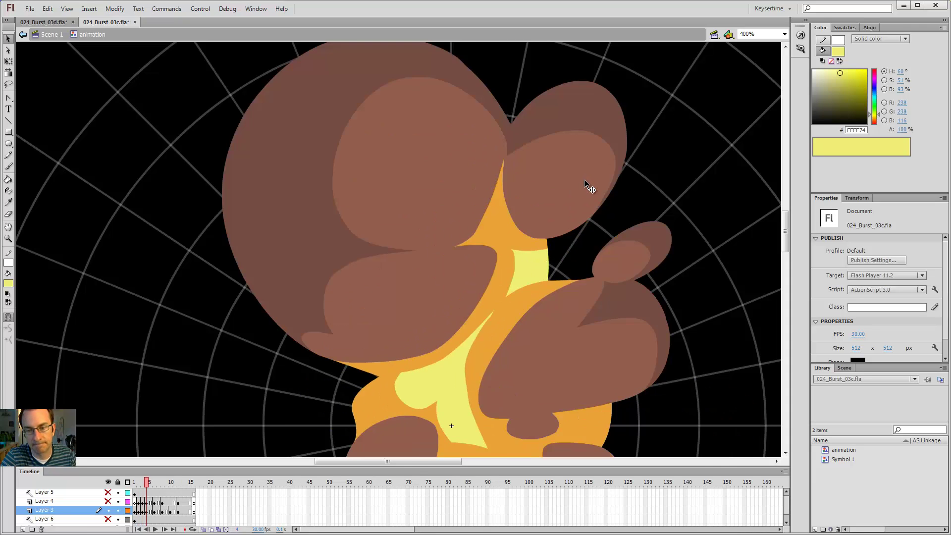
pyautogui.press(',')
pyautogui.press(',')
pyautogui.press(',')
pyautogui.press('.')
pyautogui.press('.')
pyautogui.press('.')
pyautogui.press('.')
pyautogui.press('.')
pyautogui.press('.')
pyautogui.press('.')
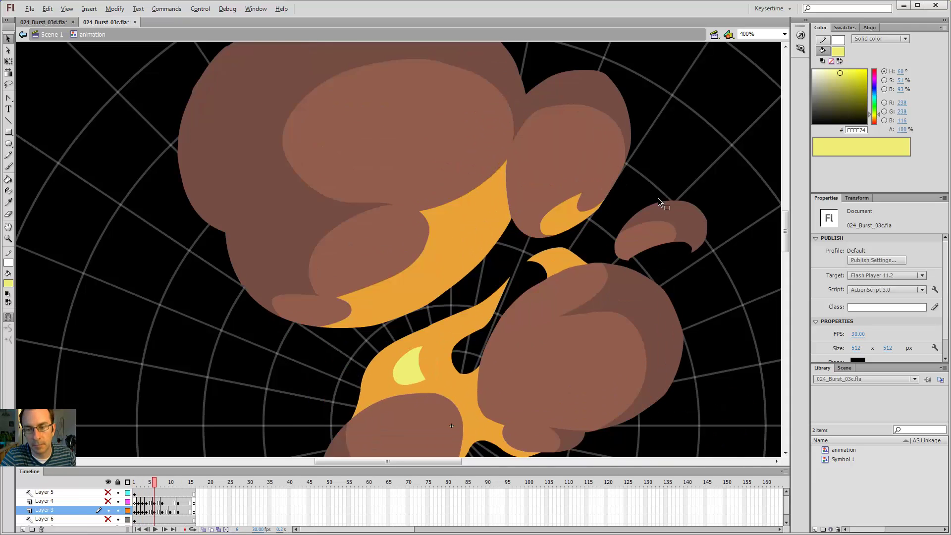
pyautogui.press(',')
pyautogui.press(',')
pyautogui.press(',')
pyautogui.press(',')
pyautogui.press(',')
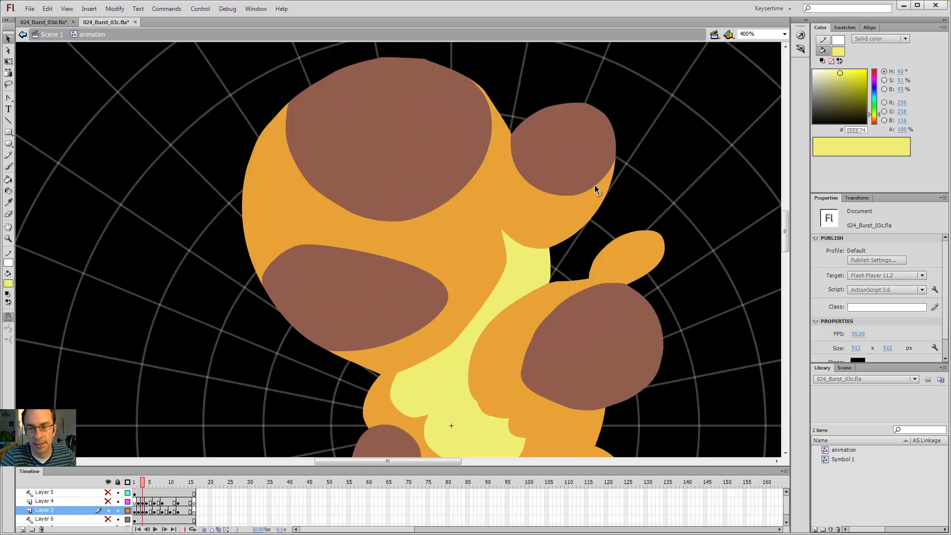
# - Compare the upper-right lobe across frames 2 to 7, and pencil a curve along its lower brown area on frame 4
pyautogui.press('y')
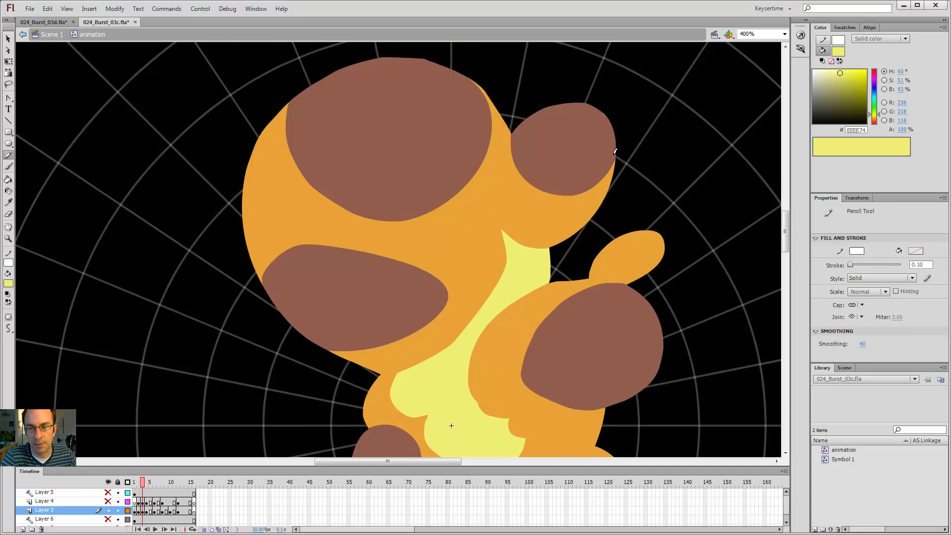
pyautogui.press(',')
pyautogui.press('.')
pyautogui.press('.')
pyautogui.press('.')
pyautogui.press('.')
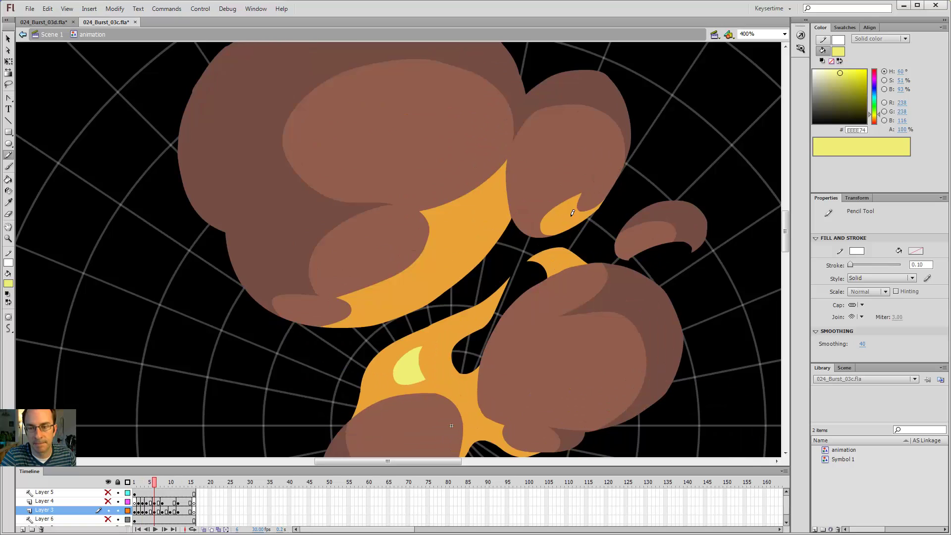
pyautogui.press('.')
pyautogui.press(',')
pyautogui.press(',')
pyautogui.press(',')
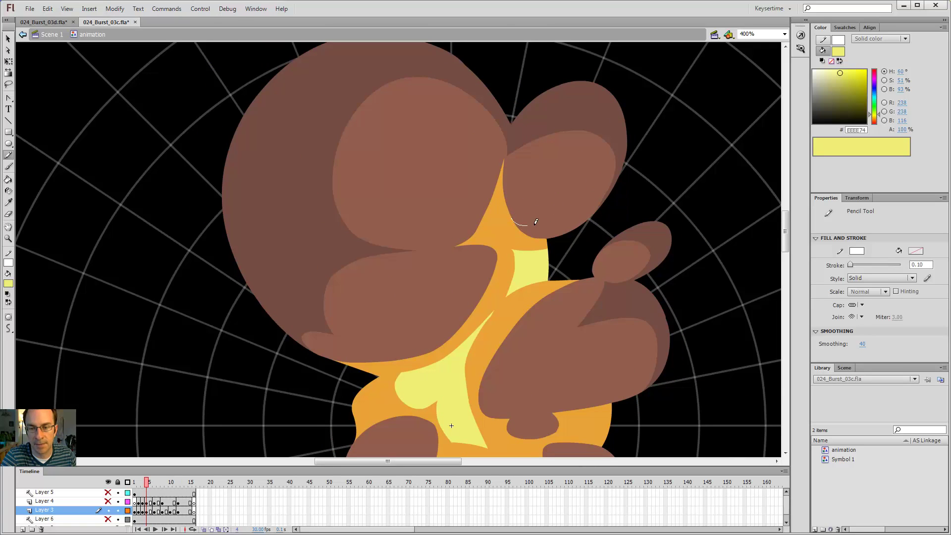
pyautogui.moveTo(617, 174); pyautogui.dragTo(640, 123)
# - Fill the strip below the pencil curve on frame 4's upper-right lobe with the sampled orange
pyautogui.press('i')
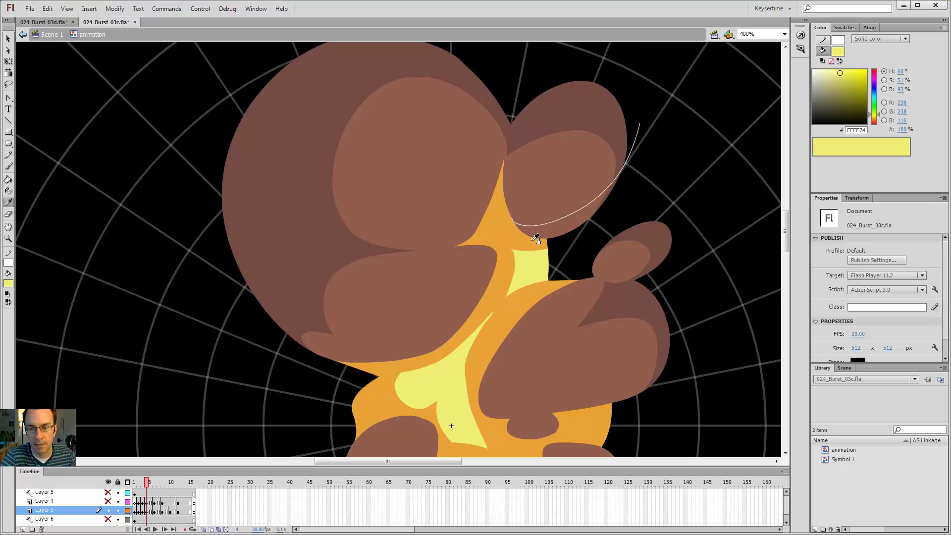
pyautogui.click(532, 243)
pyautogui.click(541, 230)
pyautogui.press('v')
# - Extend the lighter brown of frame 4's upper-right lobe to its right edge with a pencil curve, sampled brown fill and guide-line removal
pyautogui.press('y')
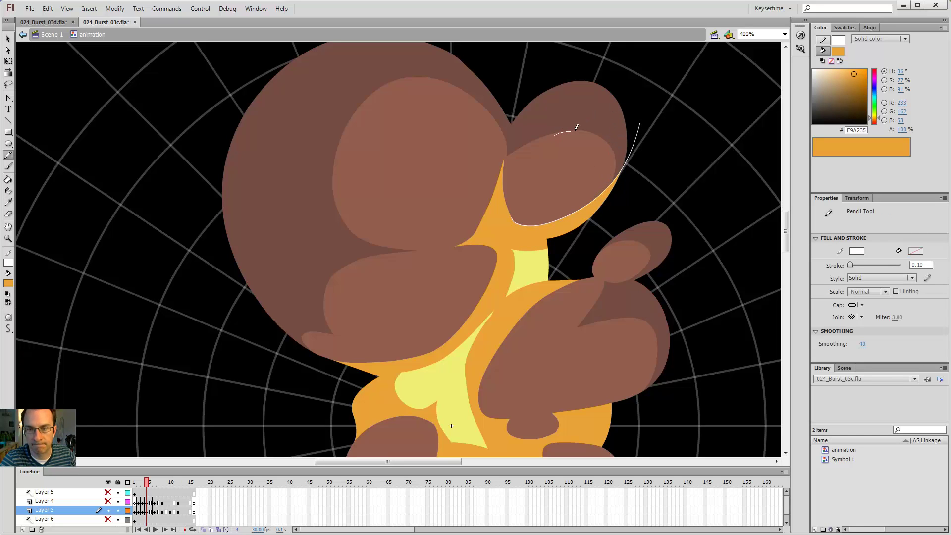
pyautogui.press('i')
pyautogui.click(603, 155)
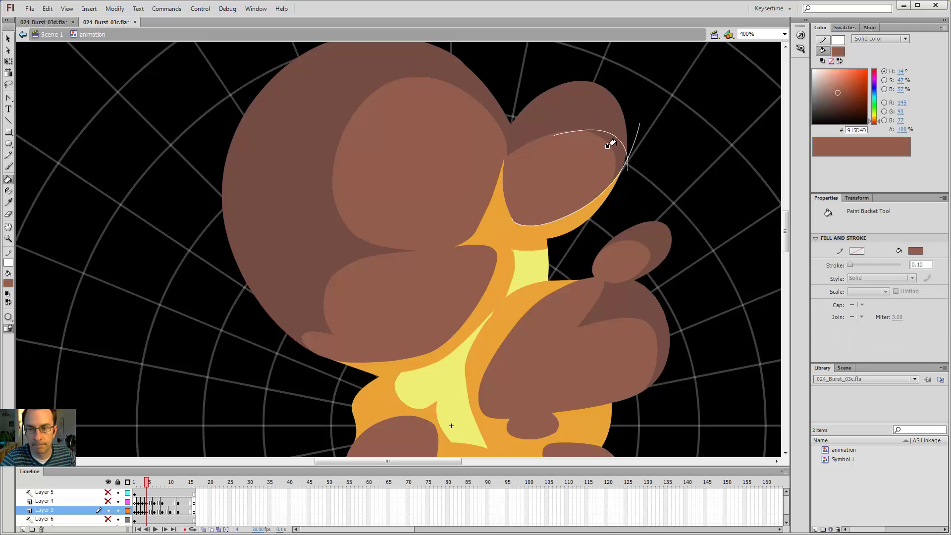
pyautogui.click(613, 144)
pyautogui.press('v')
pyautogui.doubleClick(625, 156)
pyautogui.press('Delete')
# - Compare the upper-right lobe on frame 4 with its neighbouring frames to judge the lighter brown area
pyautogui.press('.')
pyautogui.press('.')
pyautogui.press('.')
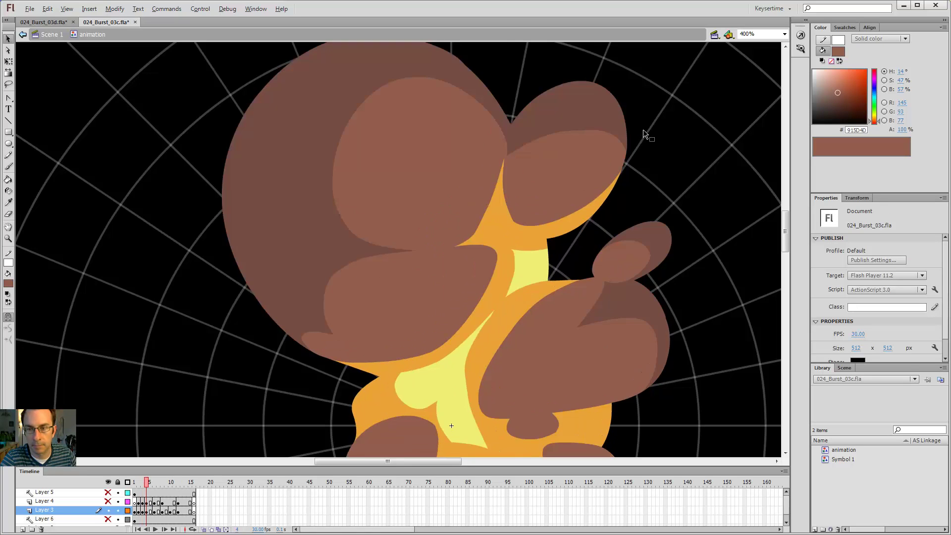
pyautogui.press(',')
pyautogui.press(',')
pyautogui.press(',')
pyautogui.press('.')
pyautogui.press('.')
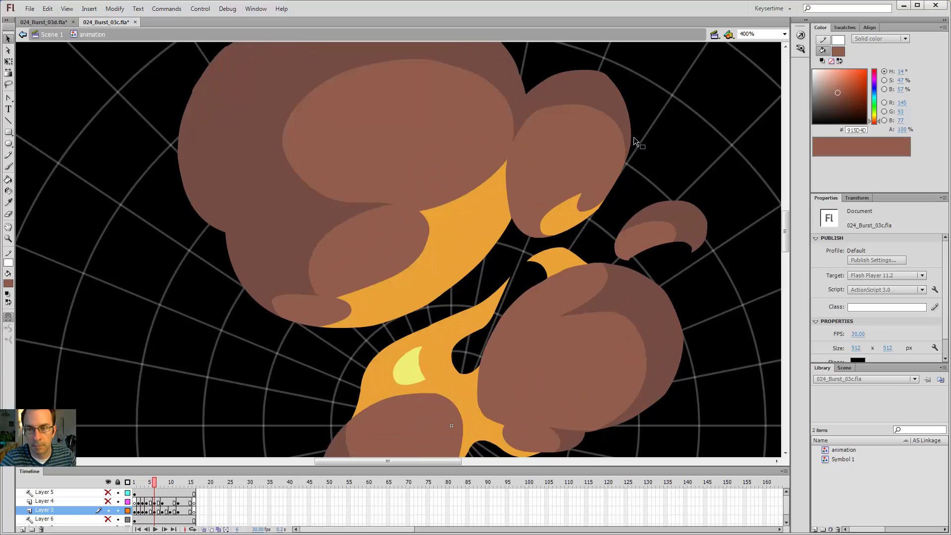
pyautogui.press(',')
# - Raise the top edge of the lighter brown on frame 4's upper-right lobe with a pencilled arc filled in the same brown
pyautogui.press('y')
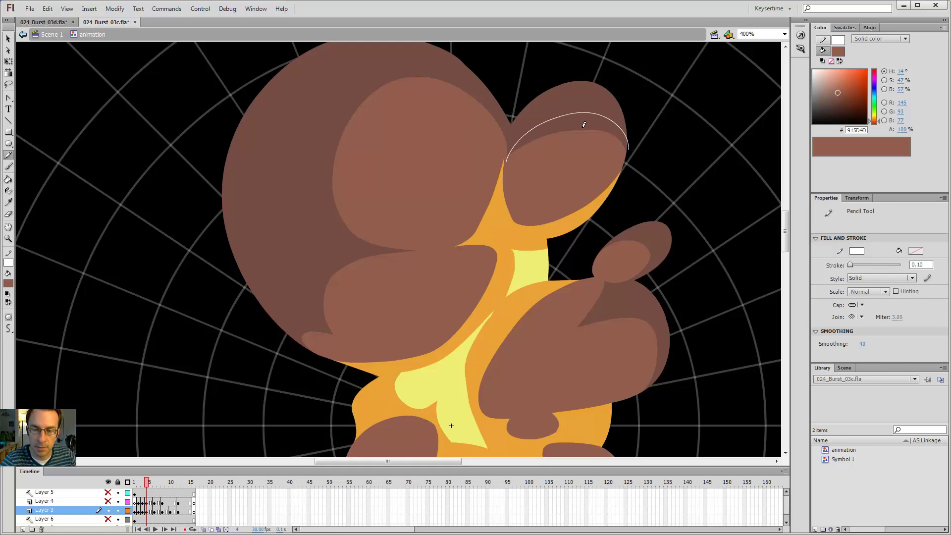
pyautogui.press('k')
pyautogui.click(583, 124)
pyautogui.press('v')
pyautogui.doubleClick(602, 114)
pyautogui.press('Delete')
# - Step back and forth through frames 3 to 6 to examine how the upper-right lobe's lighter brown grows
pyautogui.press(',')
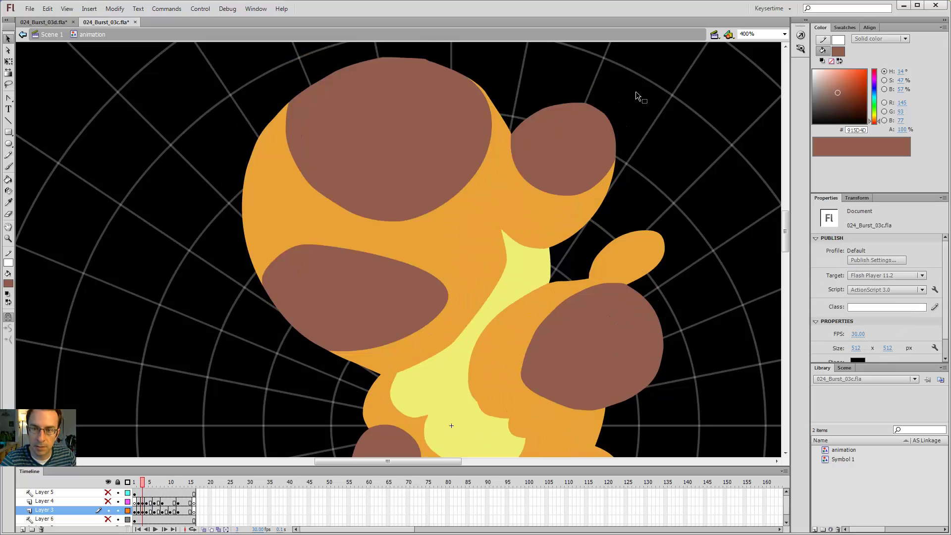
pyautogui.press('.')
pyautogui.press('.')
pyautogui.press('.')
pyautogui.press(',')
pyautogui.press(',')
pyautogui.press(',')
pyautogui.press('.')
pyautogui.press('.')
pyautogui.press('.')
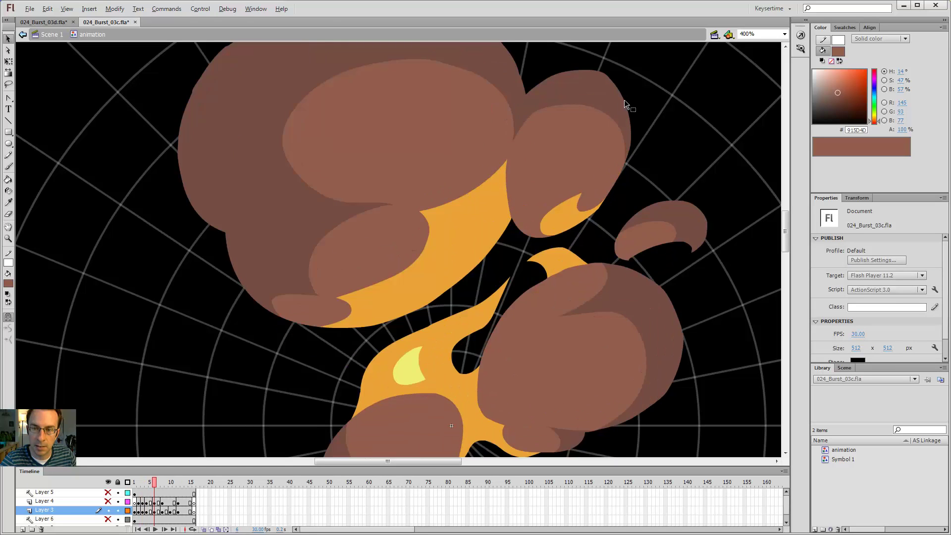
pyautogui.press(',')
pyautogui.press(',')
pyautogui.press(',')
pyautogui.press('.')
pyautogui.press('.')
pyautogui.press('.')
pyautogui.press(',')
pyautogui.press(',')
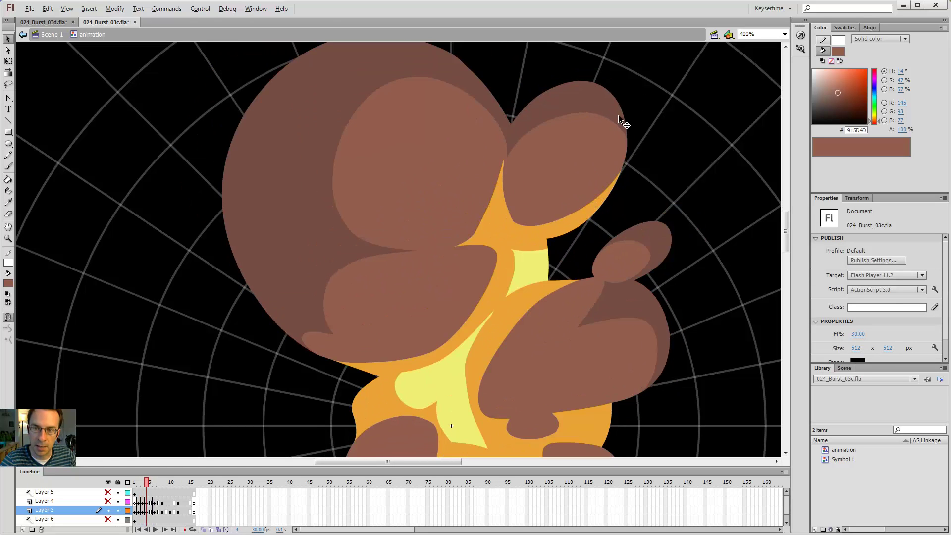
# - Push the lighter brown closer to the top outline of frame 4's upper-right lobe by filling below a higher pencil arc, removing the arc
pyautogui.press('y')
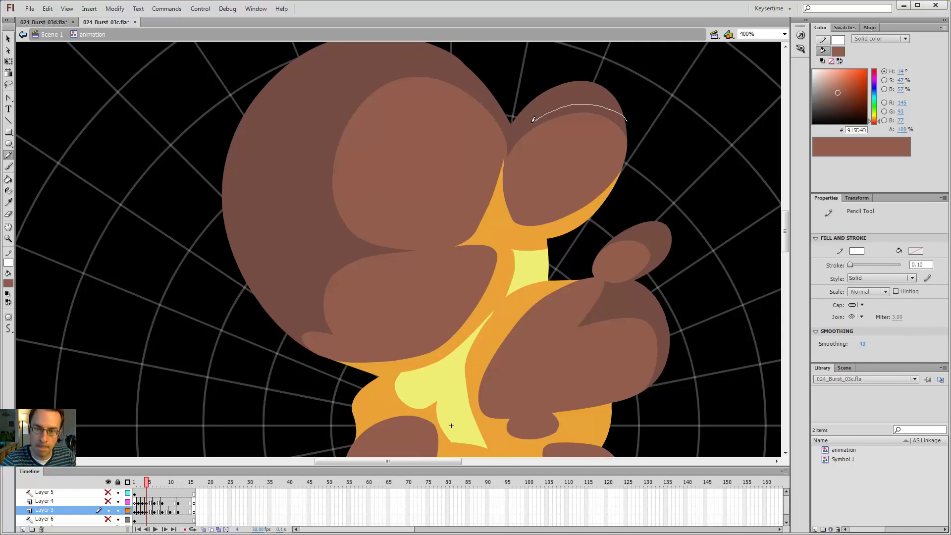
pyautogui.moveTo(510, 145); pyautogui.dragTo(507, 154)
pyautogui.press('k')
pyautogui.click(539, 119)
pyautogui.press('v')
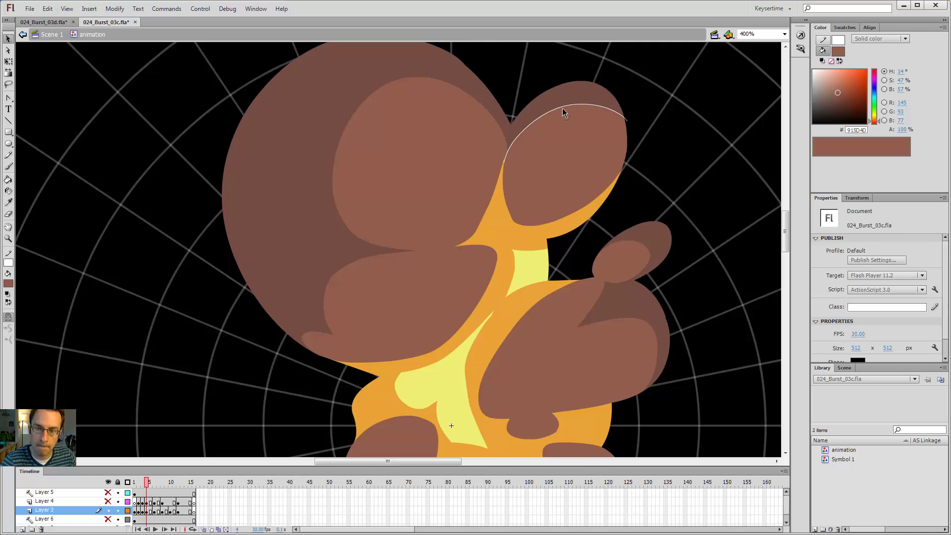
pyautogui.doubleClick(563, 108)
pyautogui.press('Delete')
# - Recheck the upper-right lobe's raised lighter brown area against frames 3 to 6
pyautogui.press(',')
pyautogui.press('.')
pyautogui.press('.')
pyautogui.press('.')
pyautogui.press(',')
pyautogui.press(',')
pyautogui.press(',')
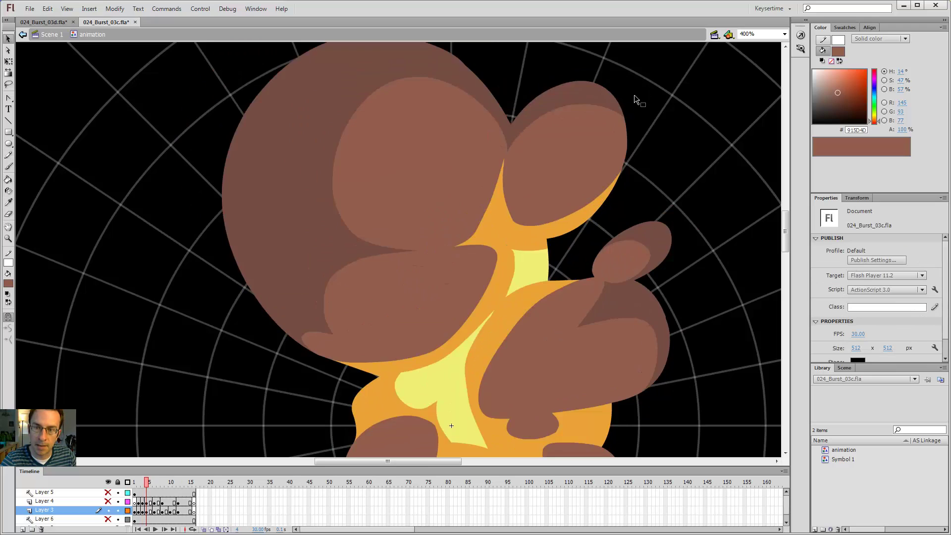
pyautogui.press('.')
pyautogui.press('.')
pyautogui.press(',')
# - Round off the upper-right edge of the lighter brown on frame 4's upper-right lobe using a pencil curve and dark brown fill
pyautogui.press('y')
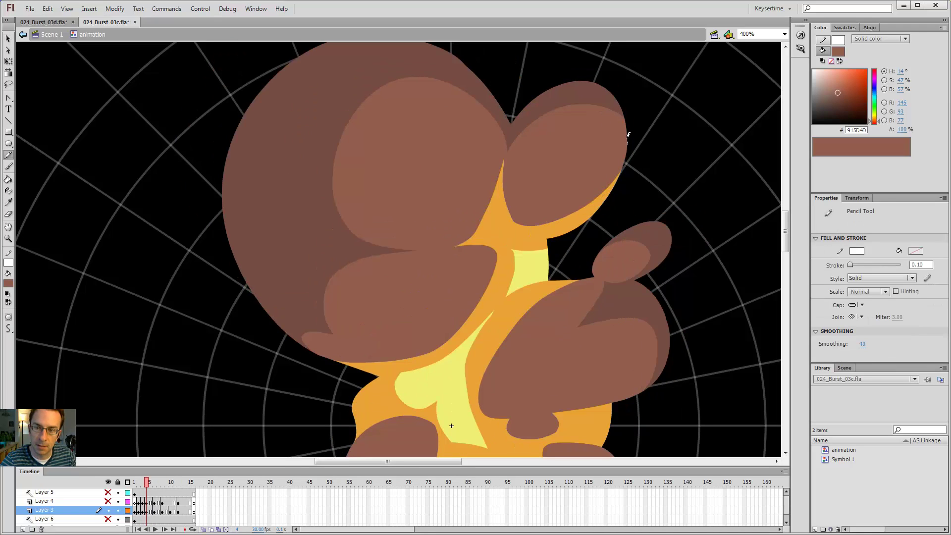
pyautogui.moveTo(616, 109); pyautogui.dragTo(617, 108)
pyautogui.press('v')
pyautogui.click(616, 110)
pyautogui.press('Delete')
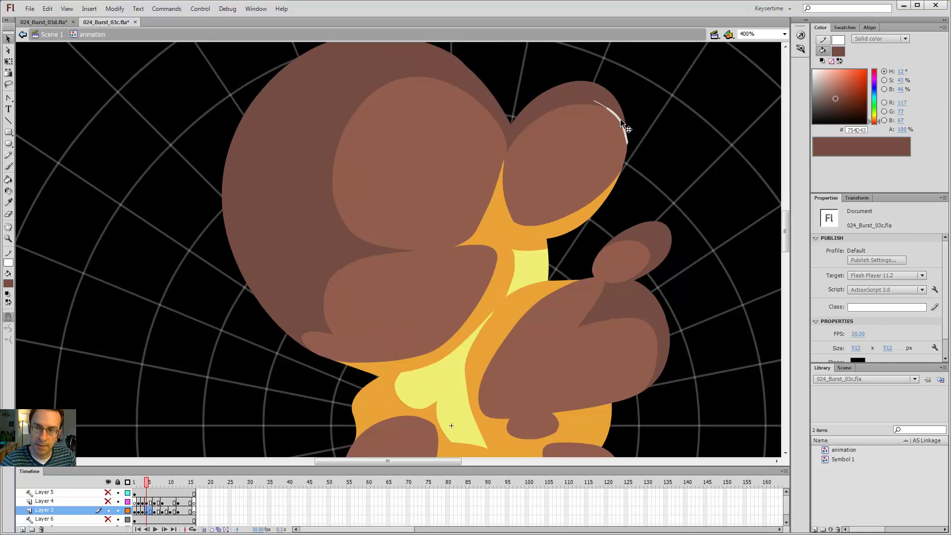
# - Flip repeatedly through frames 3 to 6 to examine the upper-right lobe's brown shapes and the orange beneath them
pyautogui.press(',')
pyautogui.press('.')
pyautogui.press('.')
pyautogui.press('.')
pyautogui.press(',')
pyautogui.press(',')
pyautogui.press(',')
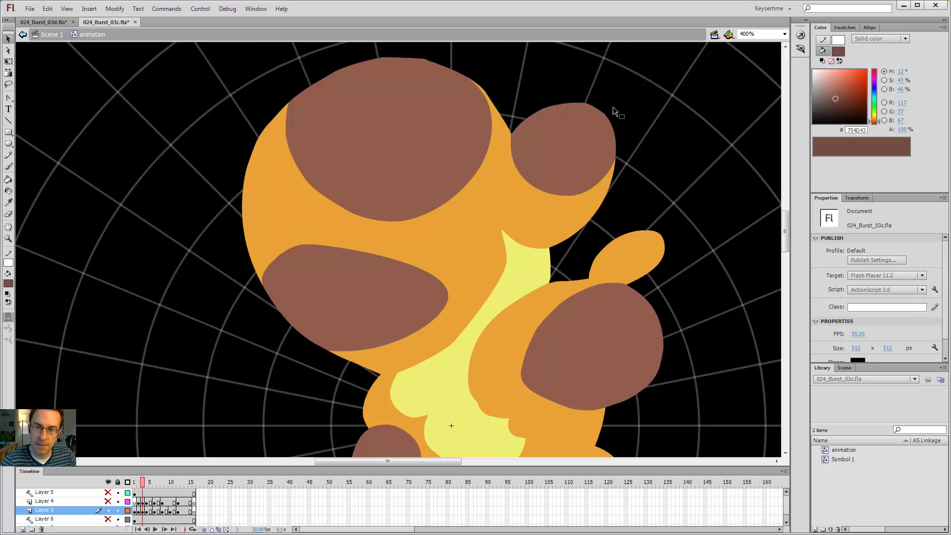
pyautogui.press('.')
pyautogui.press('.')
pyautogui.press('.')
pyautogui.press(',')
pyautogui.press(',')
pyautogui.press(',')
pyautogui.press('.')
pyautogui.press('.')
pyautogui.press('.')
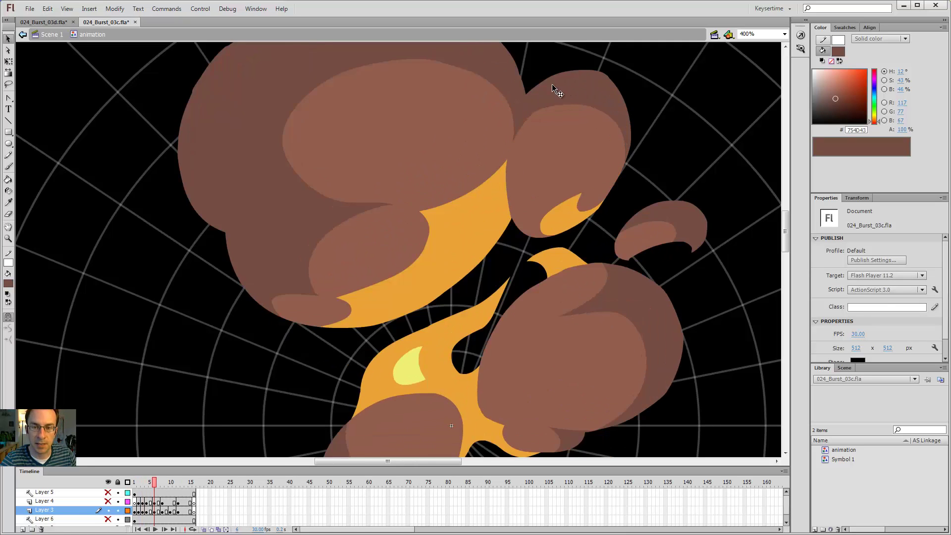
pyautogui.press(',')
pyautogui.press(',')
pyautogui.press(',')
pyautogui.press('.')
pyautogui.press('.')
pyautogui.press('.')
pyautogui.press(',')
pyautogui.press(',')
pyautogui.press(',')
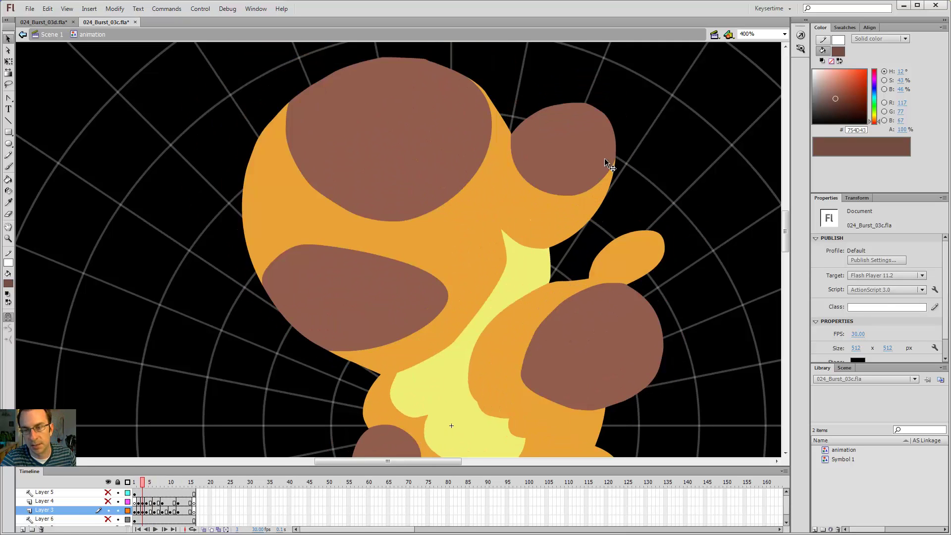
pyautogui.press('.')
pyautogui.press('.')
pyautogui.press('.')
pyautogui.press(',')
pyautogui.press(',')
pyautogui.press(',')
pyautogui.press('.')
pyautogui.press('.')
pyautogui.press('.')
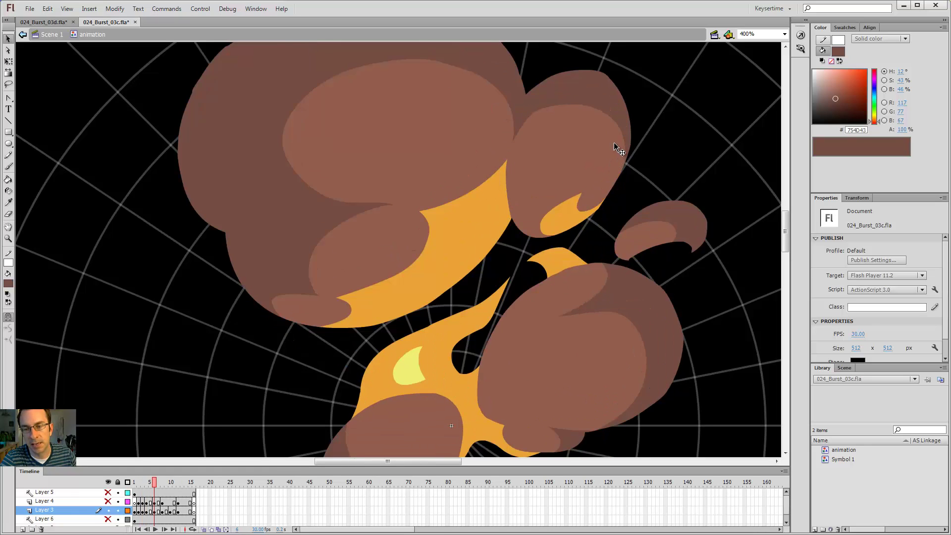
pyautogui.press(',')
pyautogui.press(',')
pyautogui.press(',')
pyautogui.press('.')
pyautogui.press('.')
pyautogui.press(',')
pyautogui.press(',')
pyautogui.press('.')
pyautogui.press('.')
pyautogui.press(',')
pyautogui.press(',')
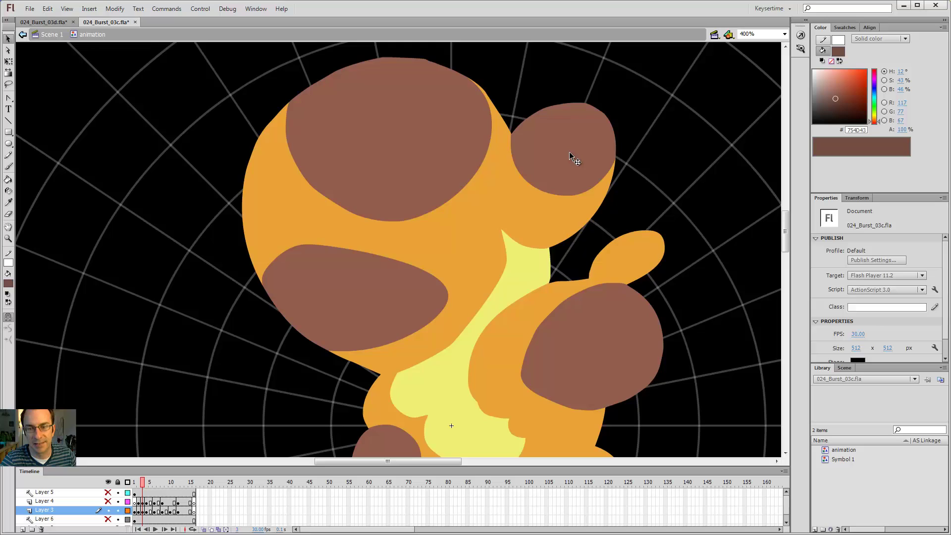
# - Enlarge the orange under frame 4's upper-right lobe by filling below a higher pencil curve with sampled orange, removing the curve
pyautogui.press('.')
pyautogui.press('y')
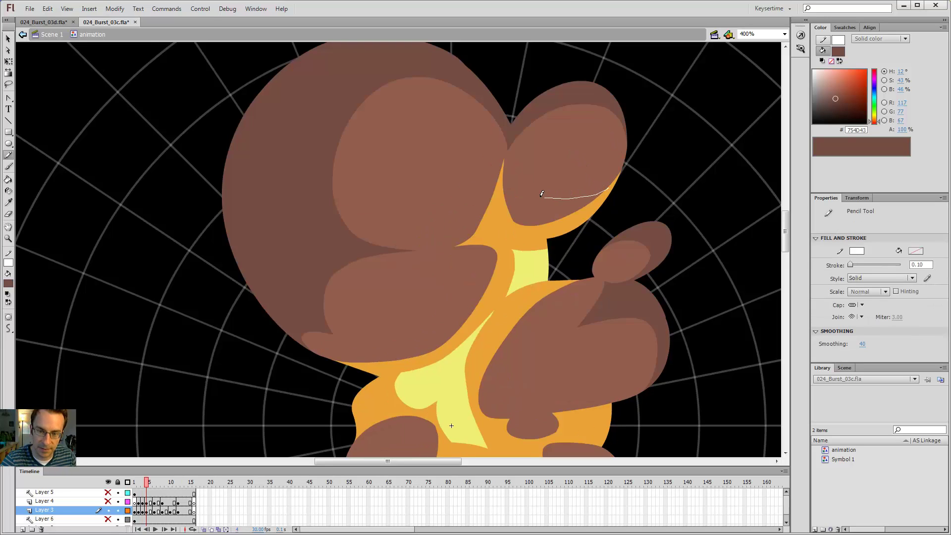
pyautogui.moveTo(504, 163); pyautogui.dragTo(501, 169)
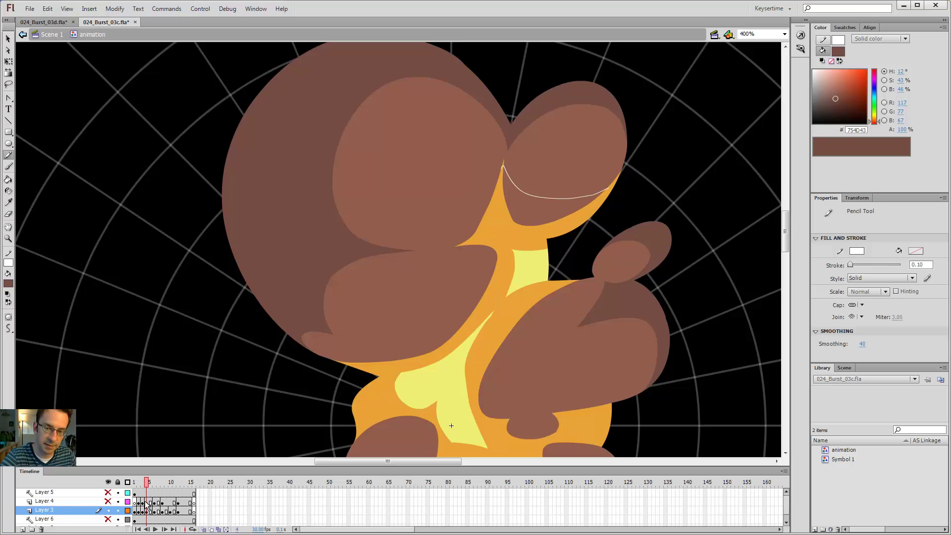
pyautogui.press('i')
pyautogui.click(536, 230)
pyautogui.click(538, 214)
pyautogui.press('v')
pyautogui.doubleClick(583, 197)
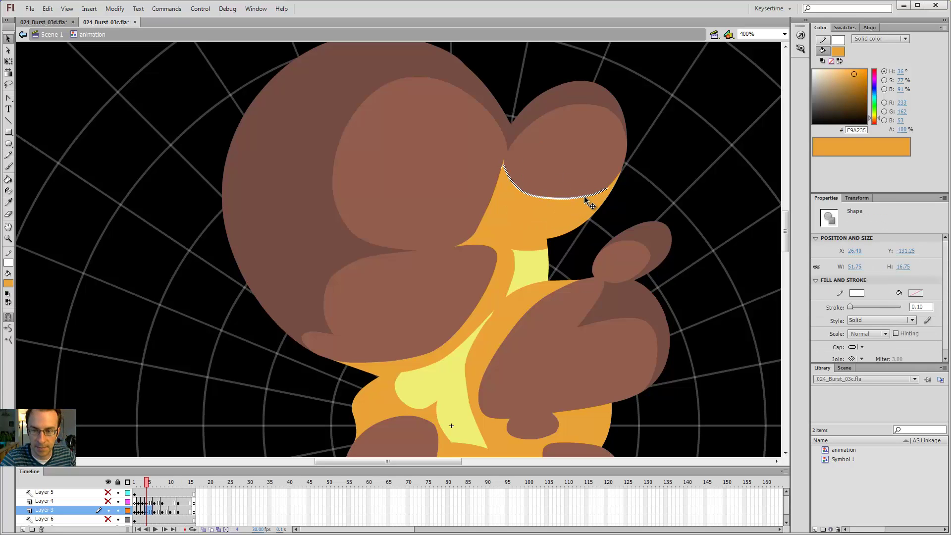
pyautogui.press('Delete')
# - Refine both ends of the boundary between brown and orange on frame 4's upper-right lobe, extending the orange at its right end
pyautogui.press('.')
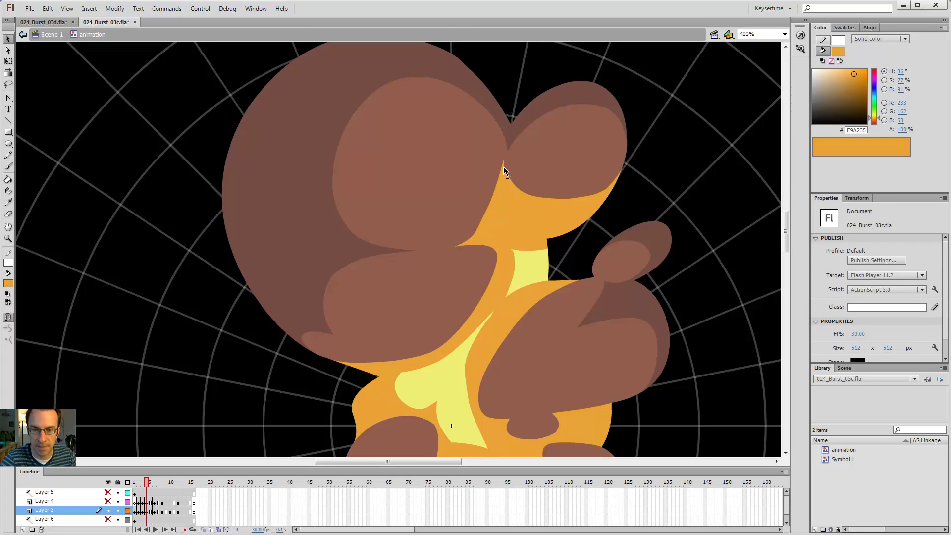
pyautogui.moveTo(503, 166); pyautogui.dragTo(505, 159)
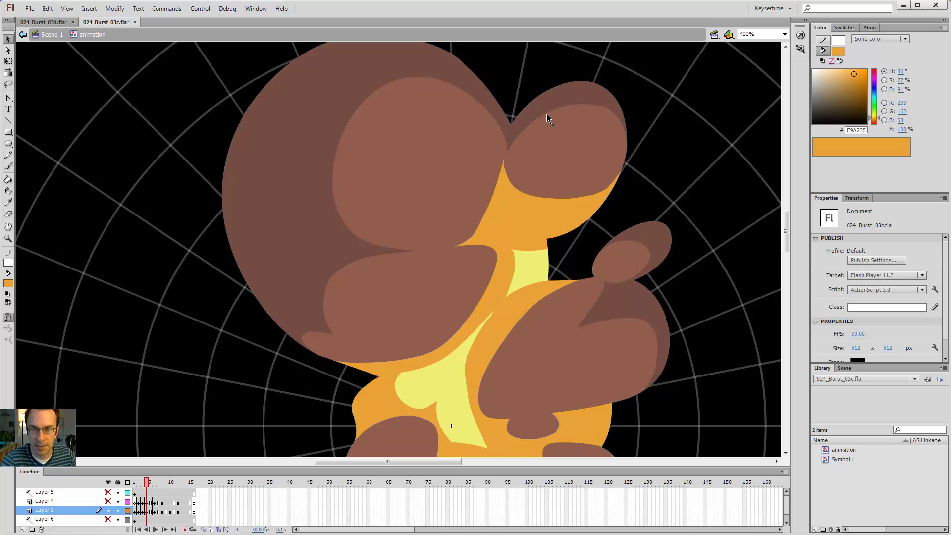
pyautogui.press('.')
pyautogui.press(',')
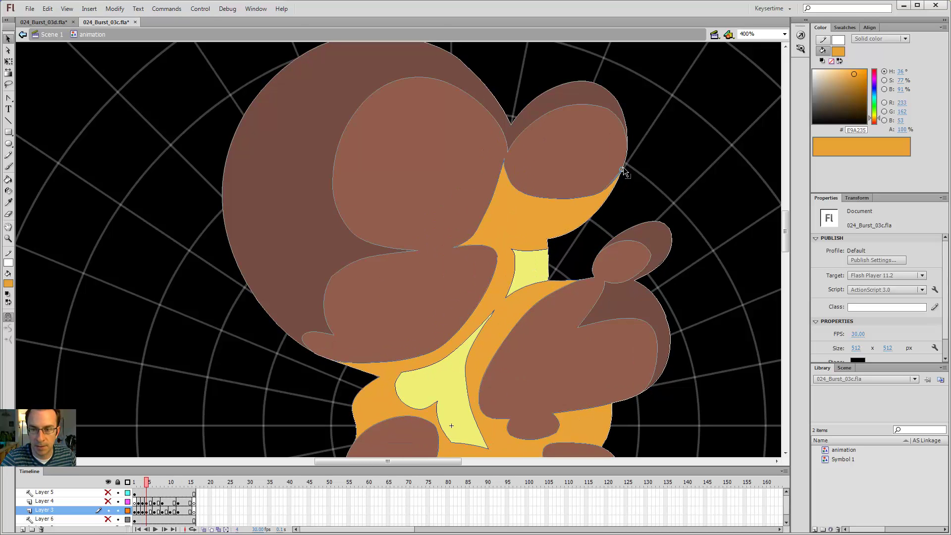
pyautogui.moveTo(623, 167)
pyautogui.mouseDown()
pyautogui.moveTo(606, 195)
pyautogui.moveTo(615, 180)
pyautogui.mouseUp()
pyautogui.press('k')
pyautogui.click(607, 190)
pyautogui.press('v')
# - Compare the upper-right lobe's orange area across frames 3 to 6
pyautogui.press(',')
pyautogui.press('.')
pyautogui.press('.')
pyautogui.press('.')
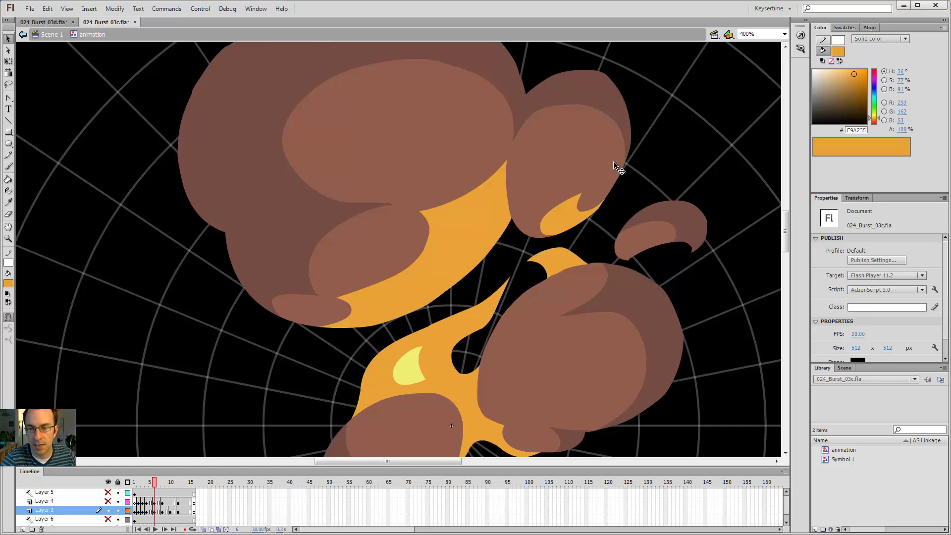
pyautogui.press(',')
pyautogui.press(',')
pyautogui.press(',')
pyautogui.press('.')
pyautogui.press('.')
pyautogui.press('.')
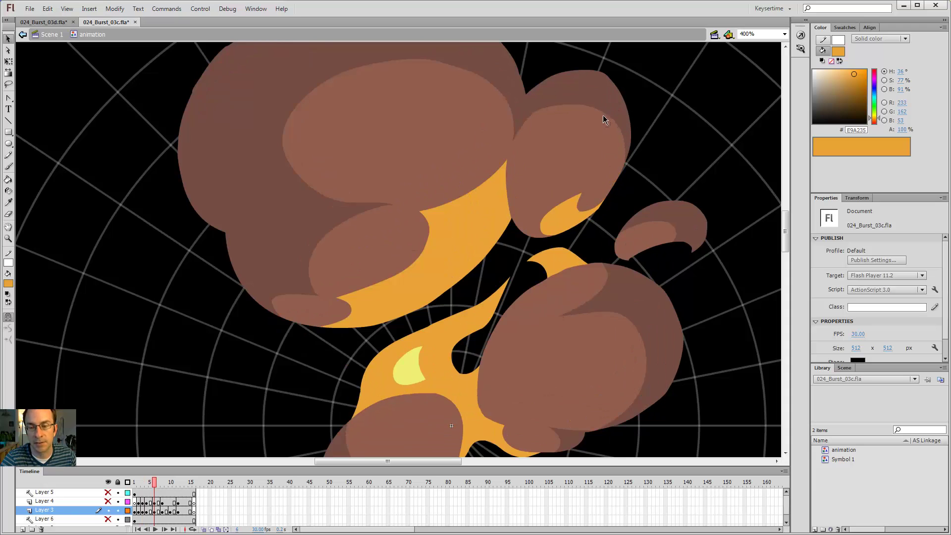
pyautogui.press(',')
pyautogui.press(',')
pyautogui.press(',')
pyautogui.press('.')
pyautogui.press('.')
pyautogui.press('.')
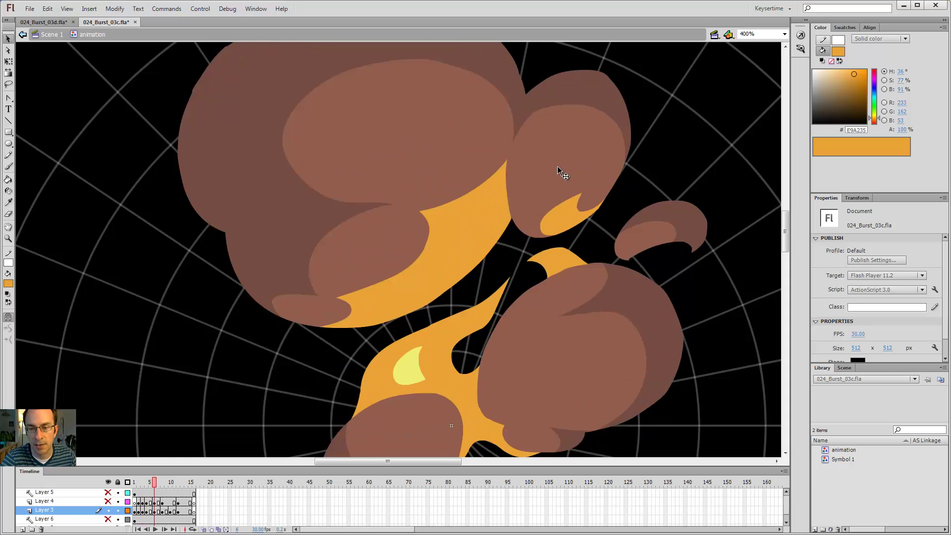
pyautogui.press(',')
pyautogui.press(',')
pyautogui.press(',')
pyautogui.press('.')
pyautogui.press('.')
pyautogui.press('.')
# - Raise the orange on frame 6's upper-right lobe by filling below a higher pencil curve with orange and removing the curve
pyautogui.press('y')
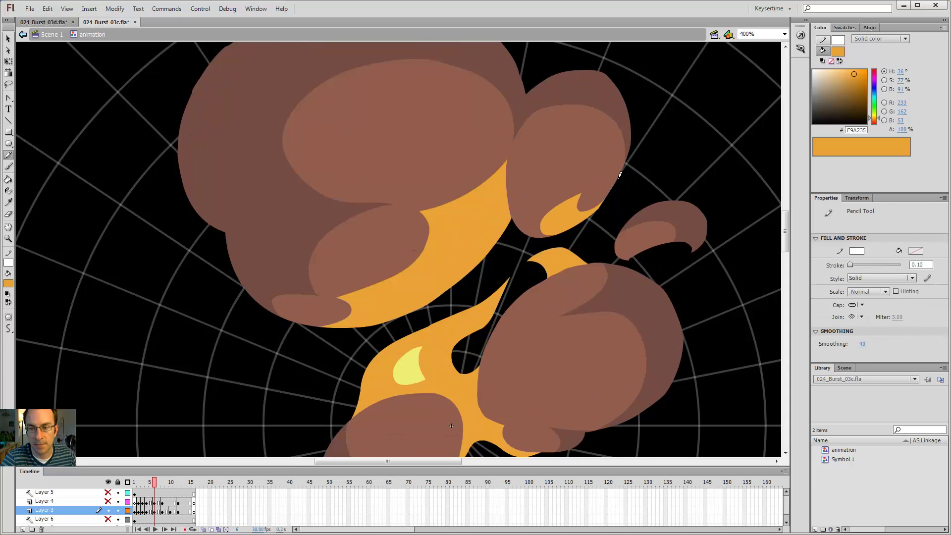
pyautogui.moveTo(547, 220); pyautogui.dragTo(545, 222)
pyautogui.press('k')
pyautogui.click(587, 194)
pyautogui.press('v')
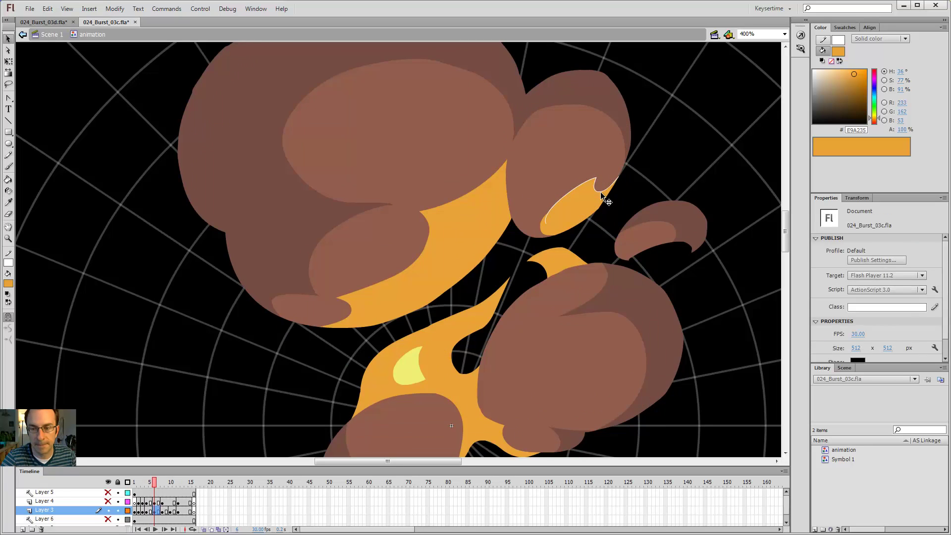
pyautogui.doubleClick(600, 191)
pyautogui.press('Delete')
# - Compare the upper-right lobe's orange shape across frames 4 to 8
pyautogui.press(',')
pyautogui.press('.')
pyautogui.press('.')
pyautogui.press(',')
pyautogui.press(',')
pyautogui.press(',')
pyautogui.press('.')
pyautogui.press('.')
pyautogui.press('.')
pyautogui.press('.')
pyautogui.press(',')
pyautogui.press(',')
pyautogui.press(',')
pyautogui.press('.')
# - Trim the top of the orange on frame 6's upper-right lobe with sampled brown above a pencil curve, removing the curve
pyautogui.press('y')
pyautogui.moveTo(584, 191); pyautogui.dragTo(557, 179)
pyautogui.press('k')
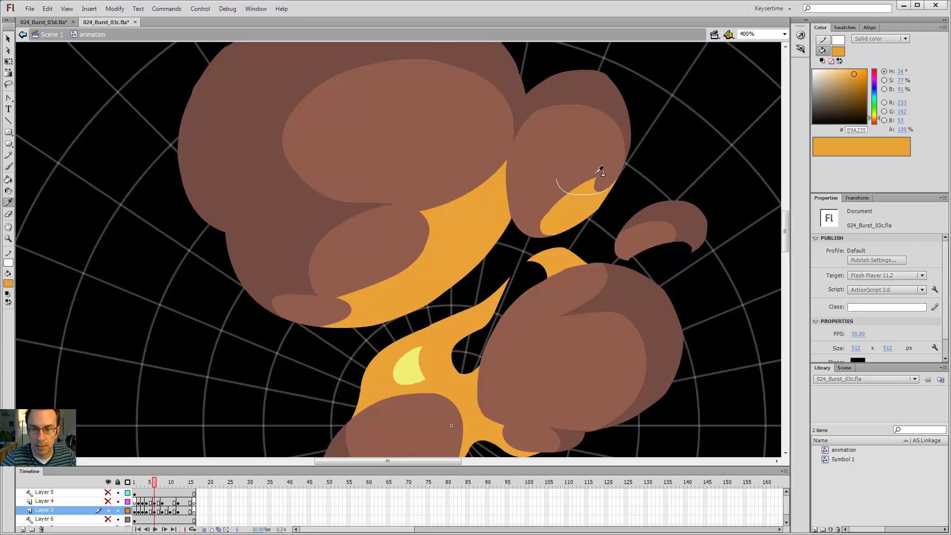
pyautogui.click(603, 169)
pyautogui.click(589, 186)
pyautogui.press('v')
pyautogui.doubleClick(602, 192)
pyautogui.press('Delete')
# - Flip through frames 4 to 8 to examine how the upper-right lobe's brown edge moves
pyautogui.press(',')
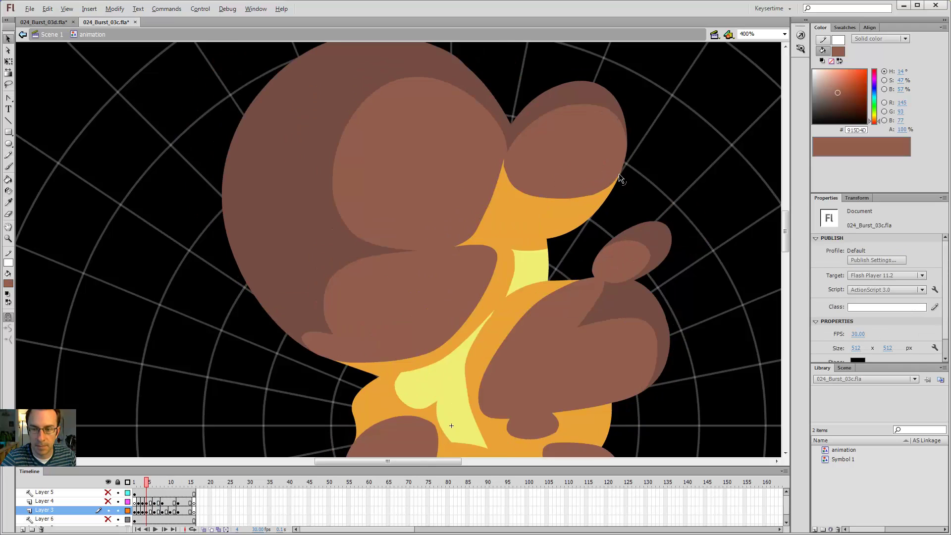
pyautogui.press('.')
pyautogui.press('.')
pyautogui.press('.')
pyautogui.press(',')
pyautogui.press(',')
pyautogui.press(',')
pyautogui.press(',')
pyautogui.press('.')
pyautogui.press('.')
# - Extend the brown bulge further down into the orange on frame 6's upper-right lobe, using a pencil curve and sampled brown
pyautogui.press('y')
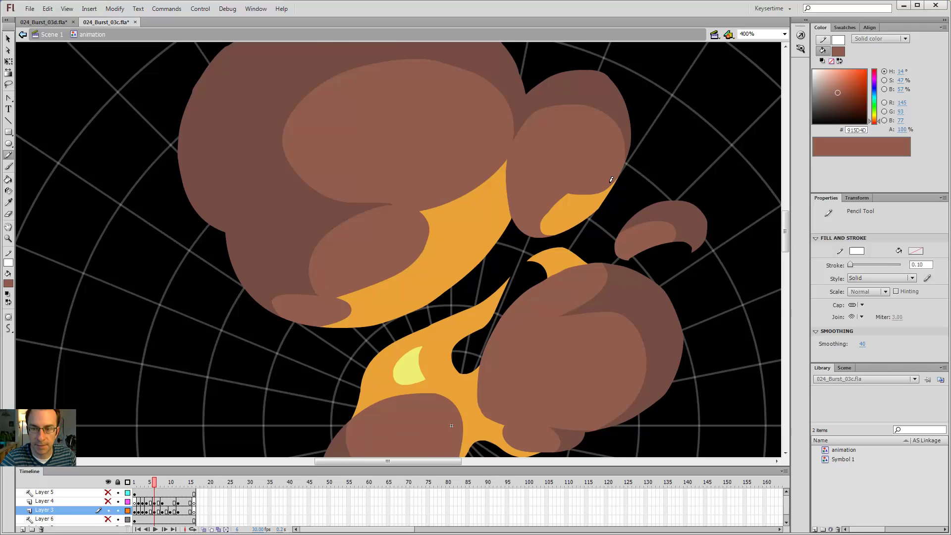
pyautogui.moveTo(562, 193); pyautogui.dragTo(568, 178)
pyautogui.press('i')
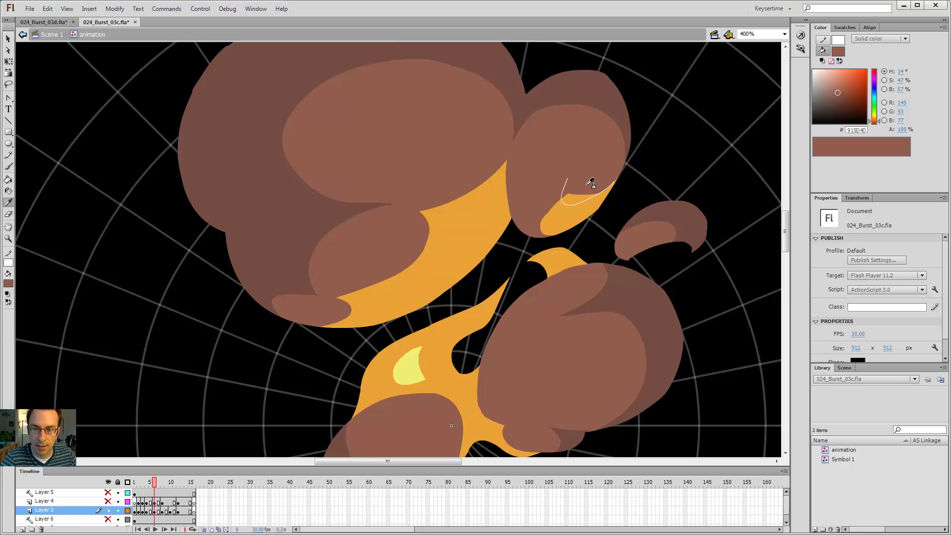
pyautogui.click(590, 183)
pyautogui.click(580, 196)
pyautogui.press('v')
pyautogui.click(586, 200)
pyautogui.press('Delete')
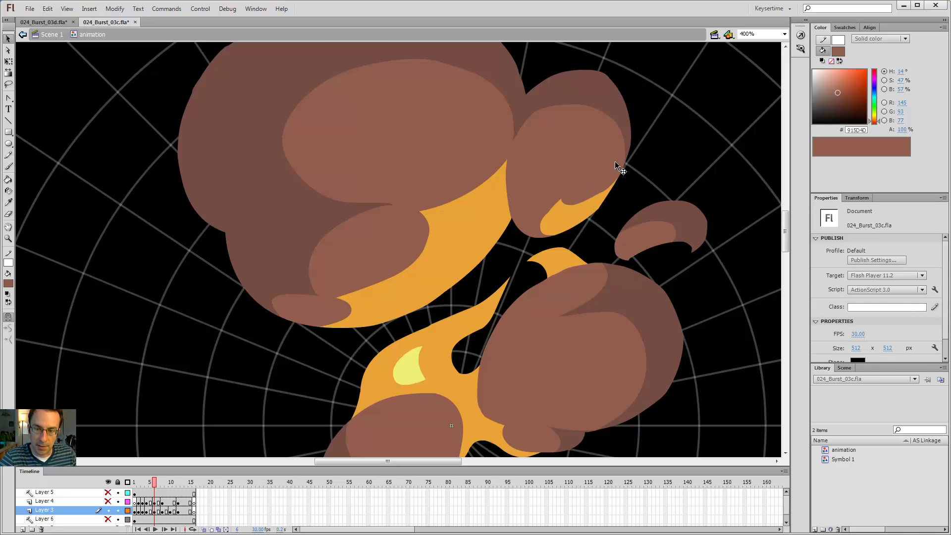
# - Flip repeatedly through frames 4 to 8 to check the upper-right lobe's brown bulge against its neighbouring drawings
pyautogui.press('.')
pyautogui.press(',')
pyautogui.press(',')
pyautogui.press('.')
pyautogui.press(',')
pyautogui.press('.')
pyautogui.press('.')
pyautogui.press('.')
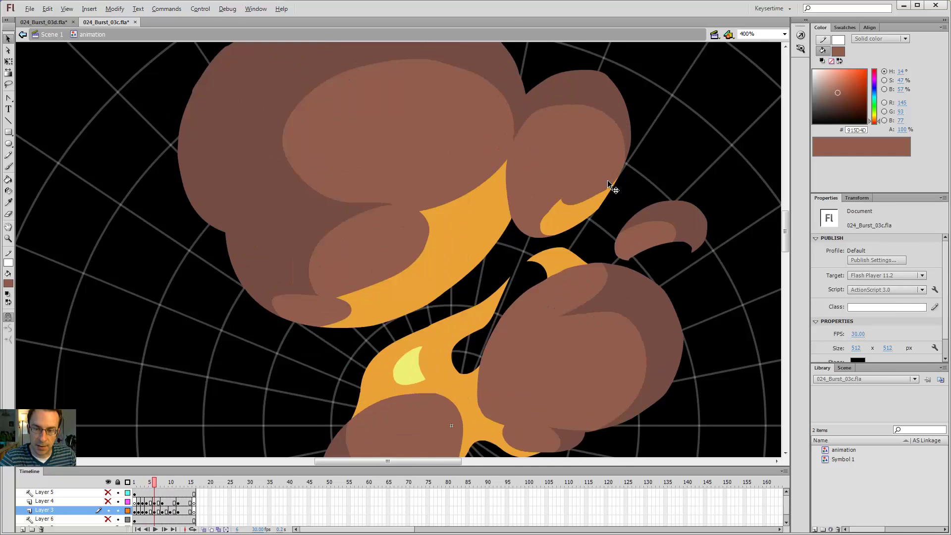
pyautogui.press(',')
pyautogui.press(',')
pyautogui.press(',')
pyautogui.press('.')
pyautogui.press('.')
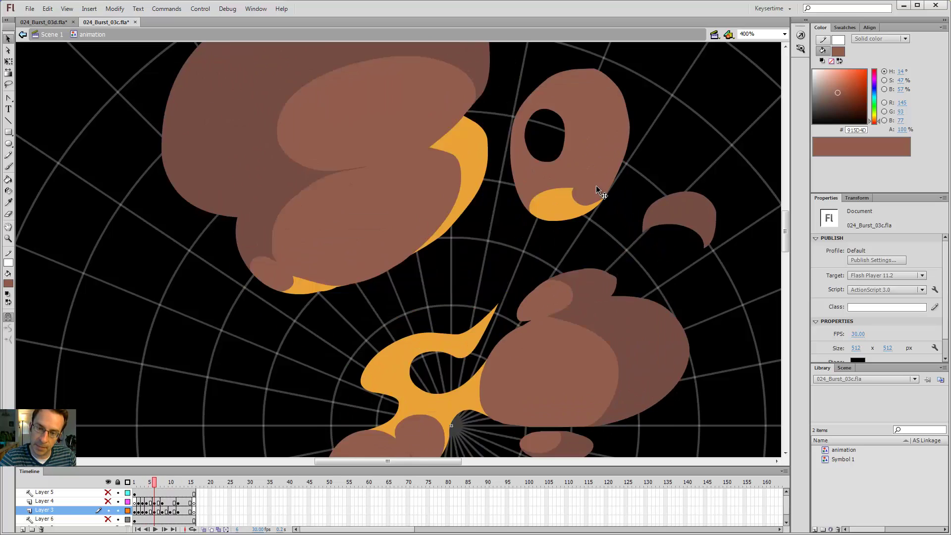
pyautogui.press(',')
pyautogui.press(',')
pyautogui.press('.')
pyautogui.press('.')
pyautogui.press(',')
pyautogui.press(',')
pyautogui.press(',')
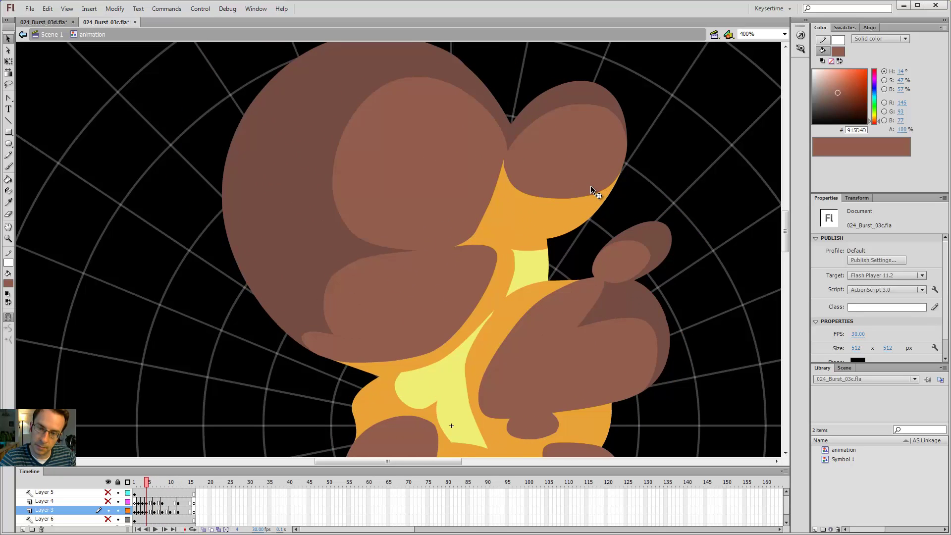
pyautogui.press('.')
pyautogui.press('.')
pyautogui.press('.')
pyautogui.press('.')
pyautogui.press(',')
pyautogui.press(',')
pyautogui.press(',')
pyautogui.press(',')
pyautogui.press('.')
pyautogui.press('.')
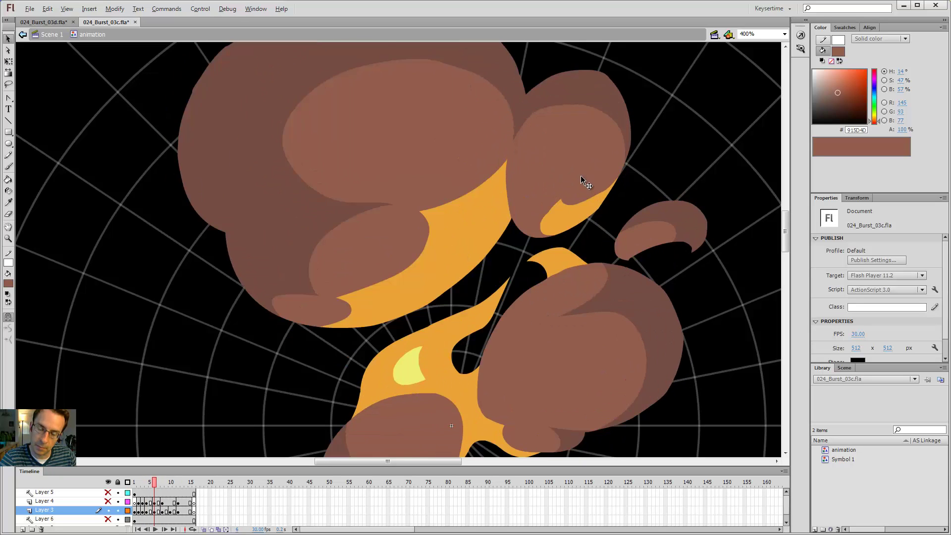
# - Add an orange band along the lower-left edge of frame 6's upper-right lobe, filled outside a pencil curve with sampled orange
pyautogui.press('y')
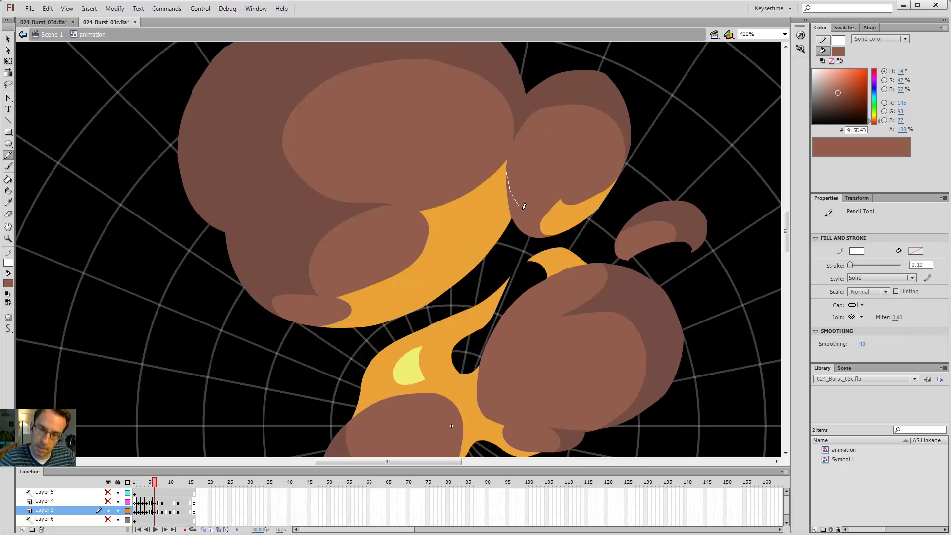
pyautogui.press('i')
pyautogui.click(554, 220)
pyautogui.click(527, 220)
pyautogui.press('v')
pyautogui.click(541, 219)
pyautogui.press('Delete')
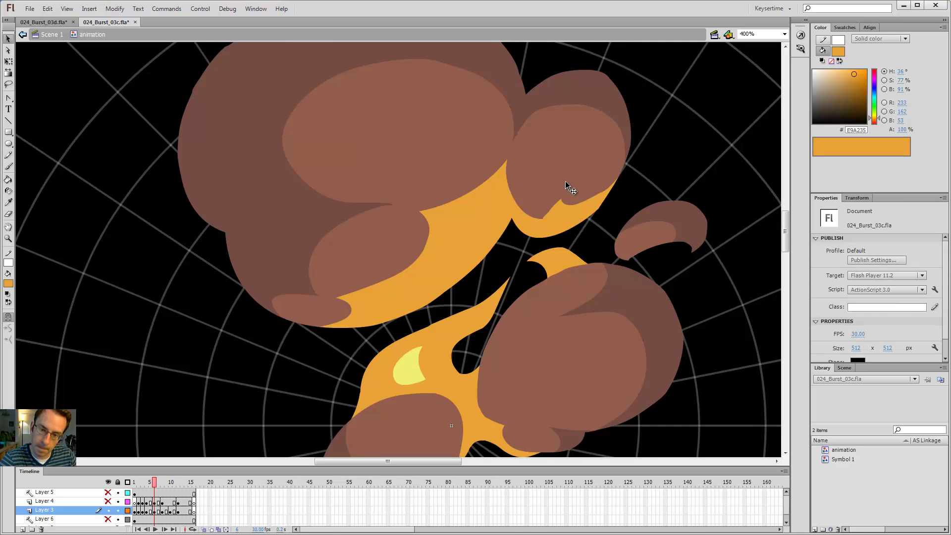
# - Flip repeatedly through frames 4 to 8 to compare the orange band along the upper-right lobe's underside
pyautogui.press(',')
pyautogui.press(',')
pyautogui.press('.')
pyautogui.press('.')
pyautogui.press('.')
pyautogui.press('.')
pyautogui.press(',')
pyautogui.press(',')
pyautogui.press(',')
pyautogui.press(',')
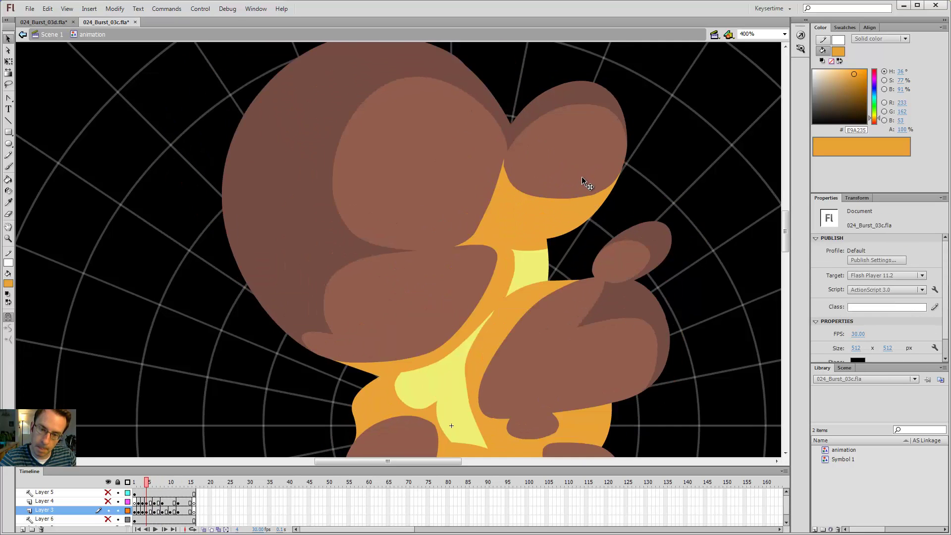
pyautogui.press('.')
pyautogui.press('.')
pyautogui.press('.')
pyautogui.press('.')
pyautogui.press(',')
pyautogui.press(',')
pyautogui.press(',')
pyautogui.press(',')
pyautogui.press('.')
pyautogui.press('.')
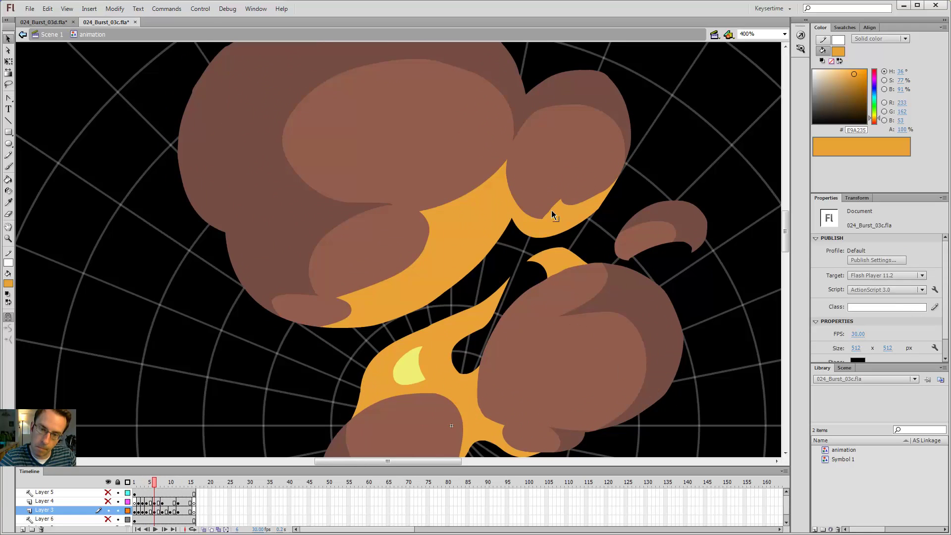
# - Round the orange notch in the brown on frame 6's upper-right lobe by filling a small pencilled arc with orange
pyautogui.press('y')
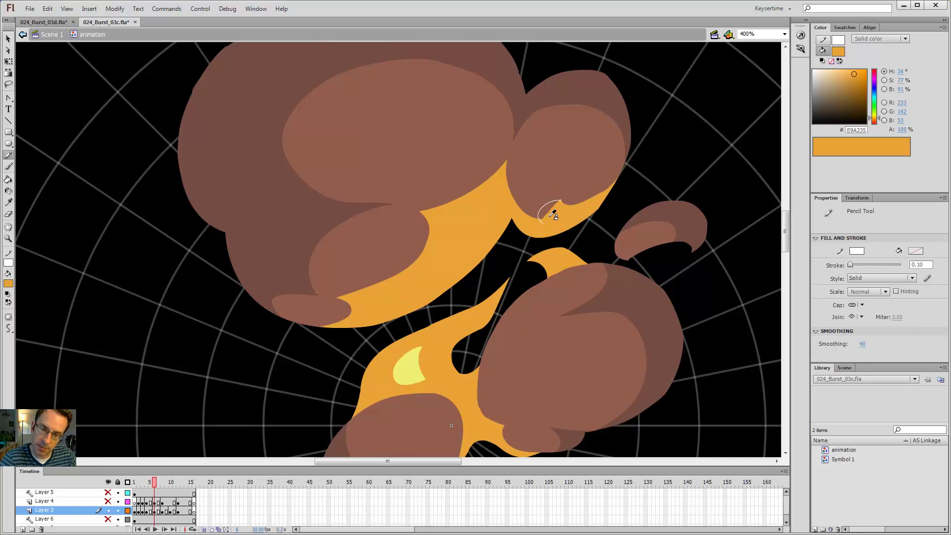
pyautogui.click(549, 216)
pyautogui.click(548, 206)
pyautogui.press('v')
pyautogui.click(549, 202)
pyautogui.press('Delete')
# - Compare the upper-right lobe's rounded orange notch between frames 4 and 6
pyautogui.press(',')
pyautogui.press(',')
pyautogui.press('.')
pyautogui.press('.')
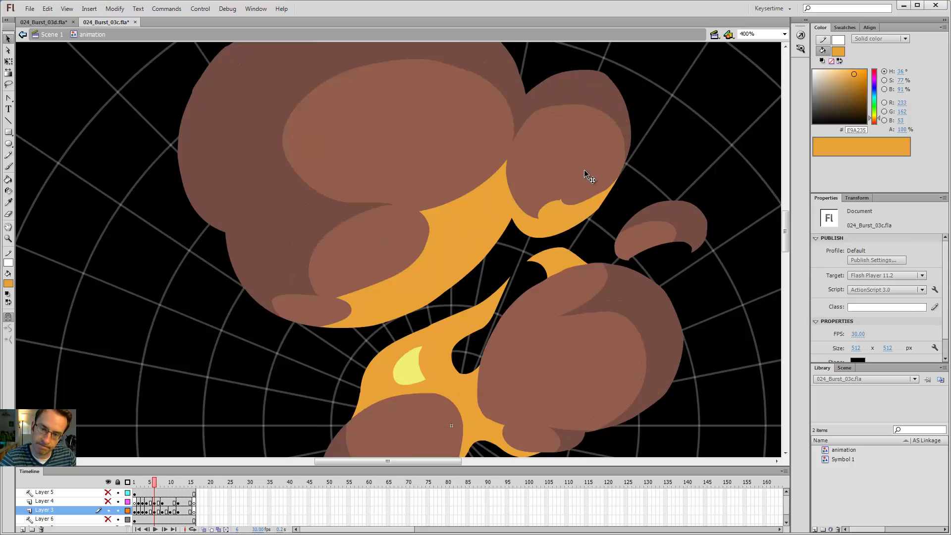
pyautogui.press(',')
pyautogui.press('.')
pyautogui.press(',')
pyautogui.press('.')
# - Redraw the brown-orange boundary on frame 6's upper-right lobe as a smooth hump, filling each side with its sampled color
pyautogui.press('y')
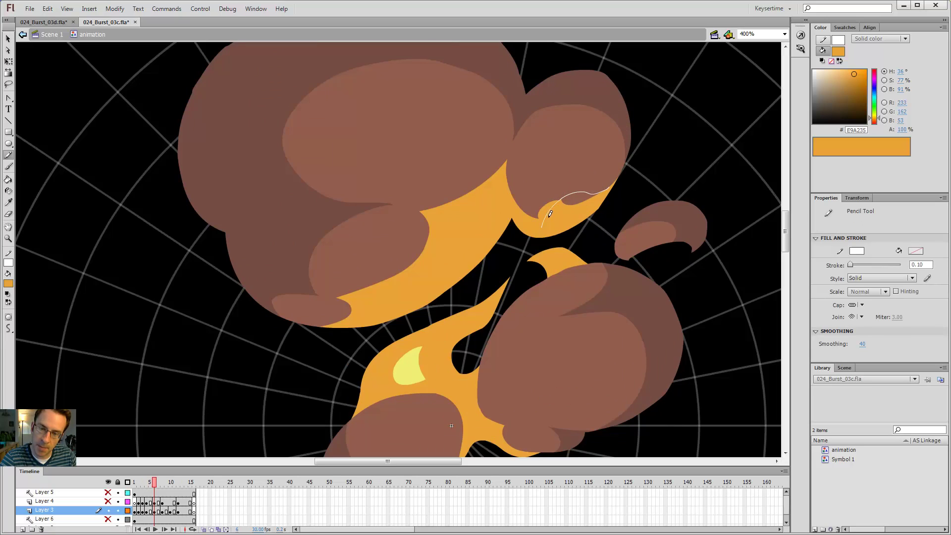
pyautogui.press('i')
pyautogui.click(539, 194)
pyautogui.click(544, 210)
pyautogui.press('i')
pyautogui.click(567, 205)
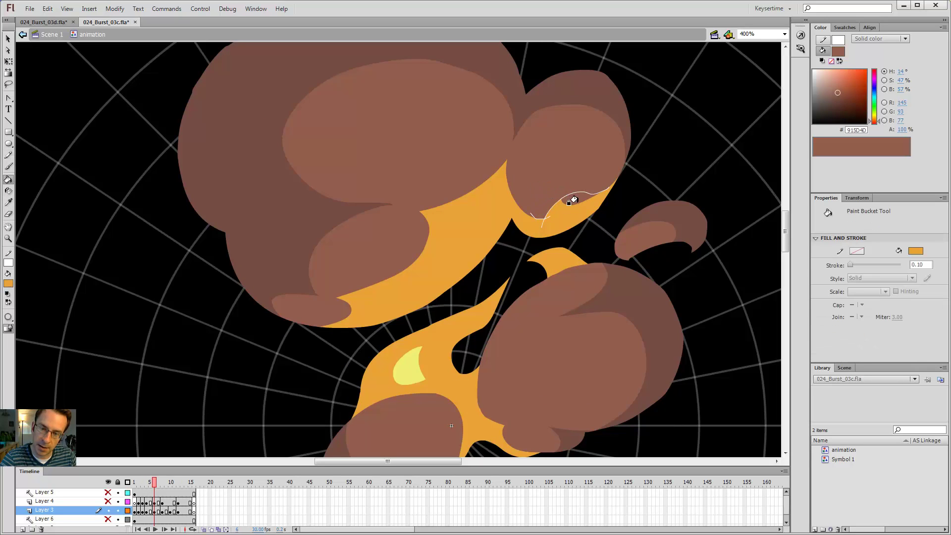
pyautogui.click(574, 200)
pyautogui.press('v')
pyautogui.doubleClick(601, 192)
pyautogui.press('Delete')
# - Examine how the upper-right lobe's orange underside develops across frames 2 to 8
pyautogui.press('y')
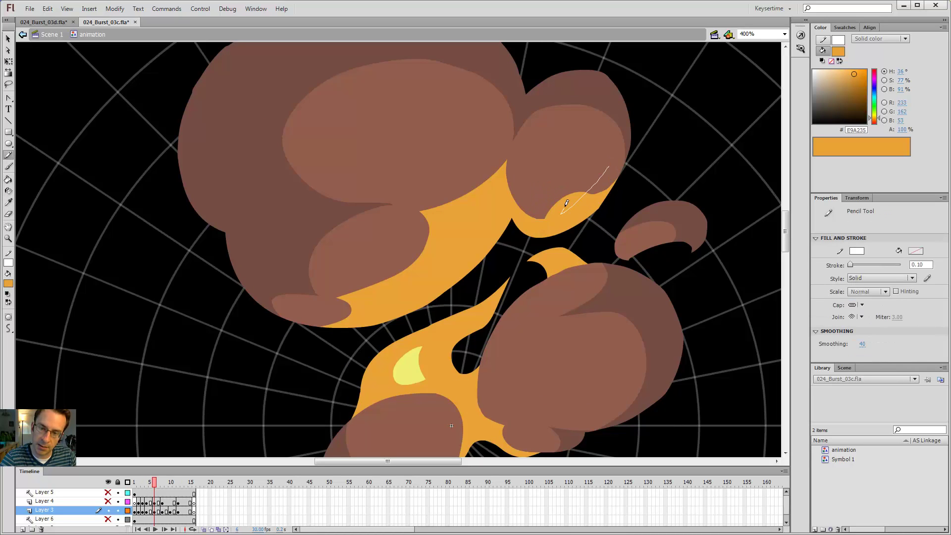
pyautogui.press(',')
pyautogui.press(',')
pyautogui.press(',')
pyautogui.press(',')
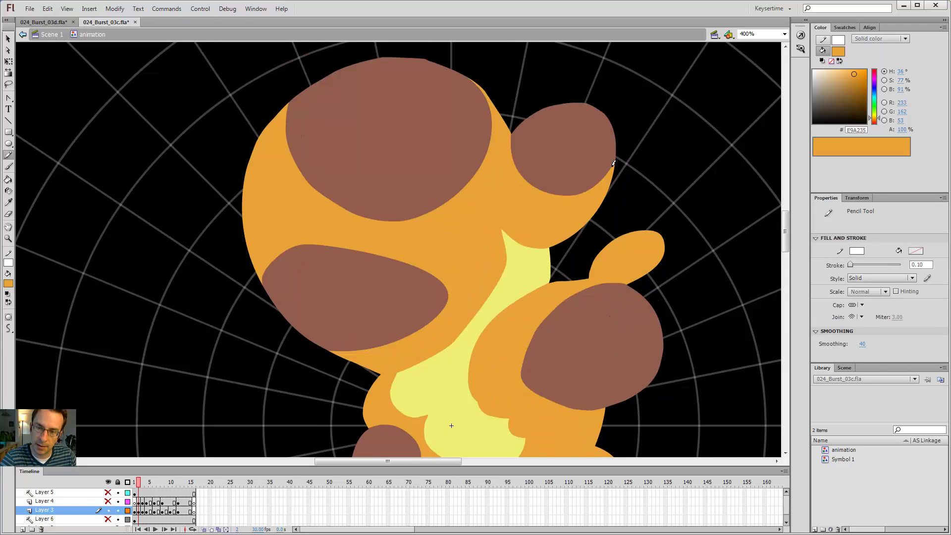
pyautogui.press('.')
pyautogui.press('.')
pyautogui.press('.')
pyautogui.press('.')
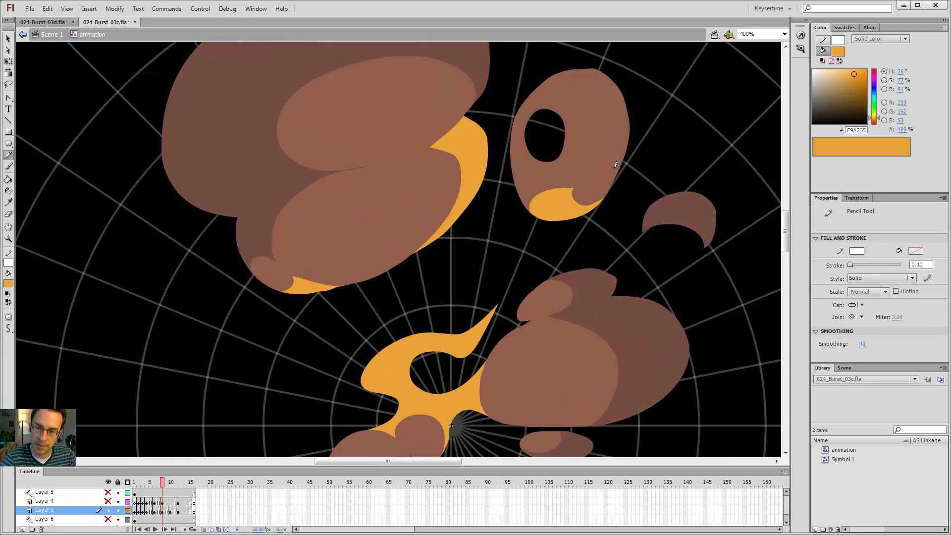
pyautogui.press(',')
pyautogui.press(',')
pyautogui.press(',')
pyautogui.press(',')
# - Cut an orange area into the lower-right side of frame 3's upper-right brown shape along a pencil curve, removing the curve
pyautogui.press('.')
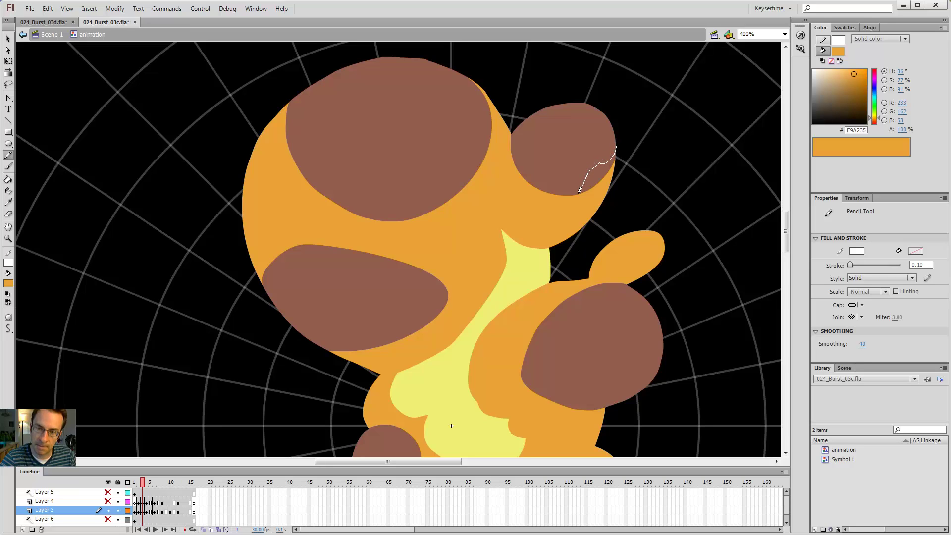
pyautogui.moveTo(580, 190); pyautogui.dragTo(560, 198)
pyautogui.press('v')
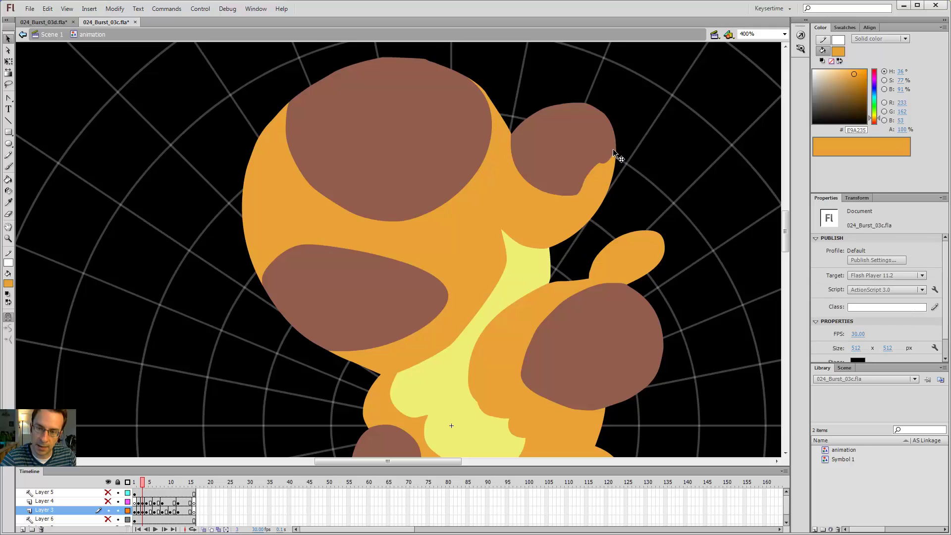
# - Cut an orange area into the lower-right side of frame 4's upper-right brown lobe along a pencil curve, deleting the curve after filling
pyautogui.press('.')
pyautogui.press('y')
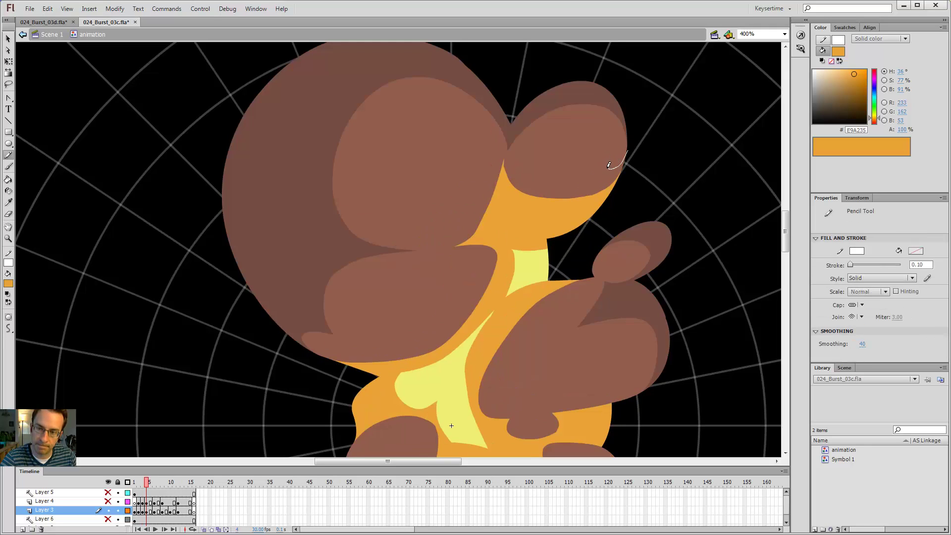
pyautogui.moveTo(567, 202); pyautogui.dragTo(562, 210)
pyautogui.press('v')
pyautogui.press('k')
pyautogui.click(599, 187)
pyautogui.press('v')
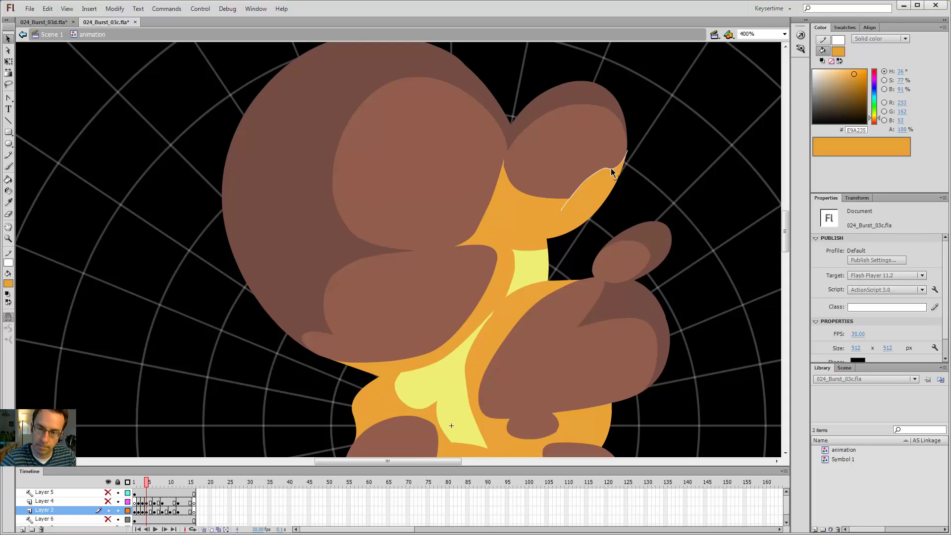
pyautogui.doubleClick(612, 169)
pyautogui.press('Delete')
# - Check how the orange notch under the upper-right lobe moves from frame 3 through the following frames
pyautogui.press(',')
pyautogui.press('.')
pyautogui.press('.')
pyautogui.press('.')
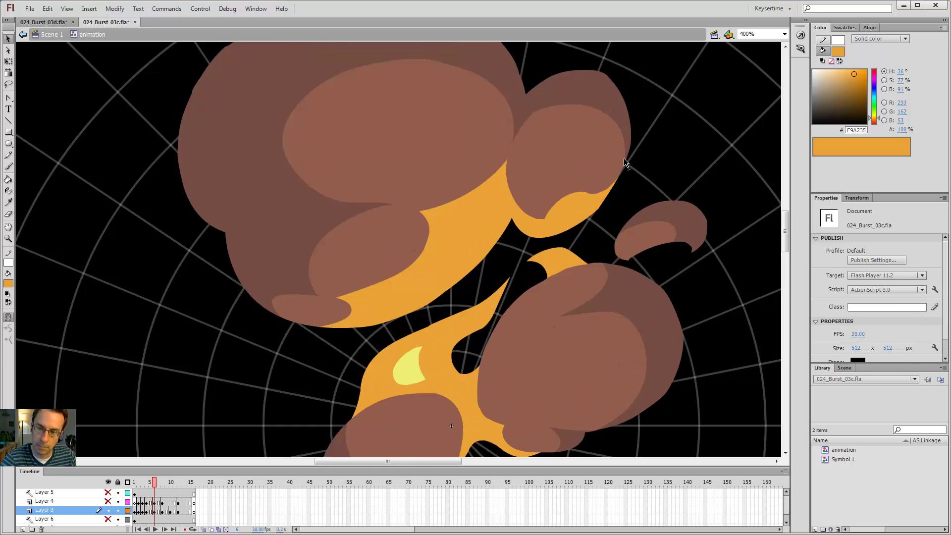
pyautogui.press(',')
pyautogui.press(',')
pyautogui.press(',')
pyautogui.press(',')
pyautogui.press(',')
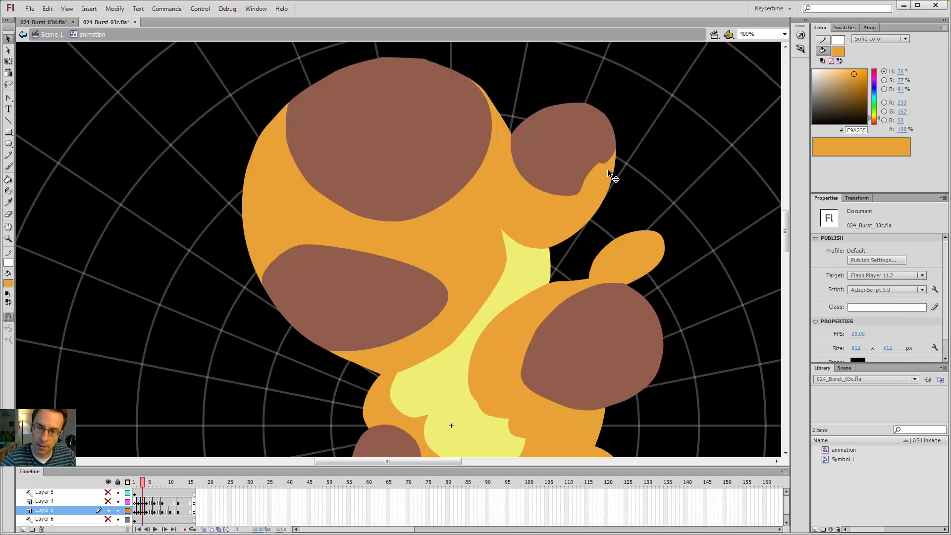
pyautogui.press('.')
pyautogui.press('.')
pyautogui.press('.')
pyautogui.press('.')
pyautogui.press('.')
pyautogui.press('.')
pyautogui.press('.')
pyautogui.press(',')
pyautogui.press(',')
pyautogui.press('.')
pyautogui.press('.')
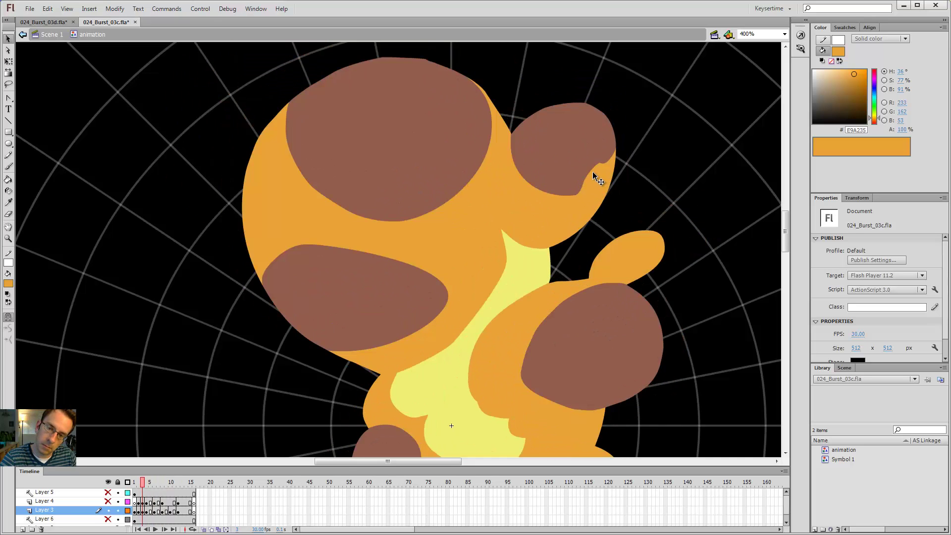
pyautogui.press(',')
pyautogui.press(',')
pyautogui.press('.')
pyautogui.press('.')
pyautogui.press(',')
pyautogui.press(',')
pyautogui.press(',')
pyautogui.press(',')
# - Extend the brown along the lower-left edge of frame 6's upper-right lobe with a pencil curve and sampled brown fill, removing the curve
pyautogui.press('y')
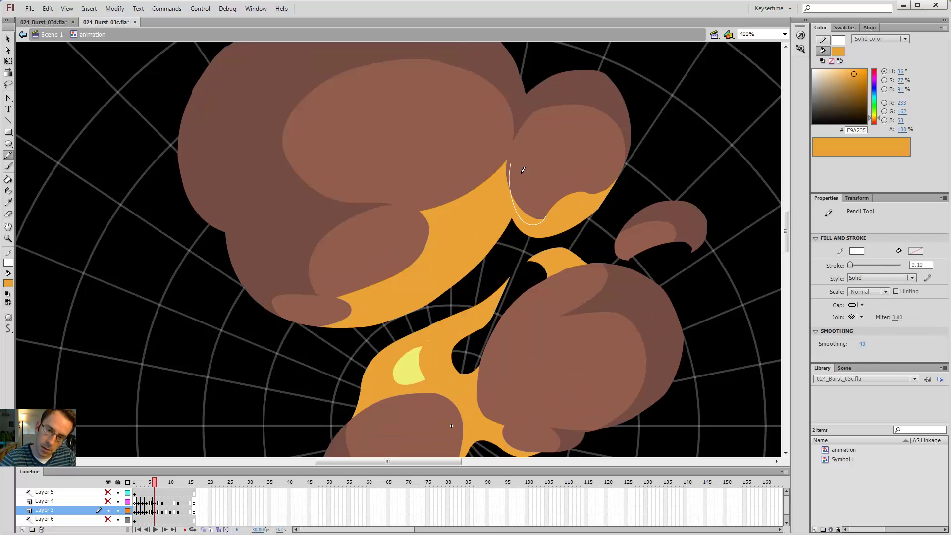
pyautogui.press('i')
pyautogui.click(523, 174)
pyautogui.click(527, 217)
pyautogui.press('v')
pyautogui.doubleClick(540, 223)
pyautogui.press('Delete')
# - Examine the upper-right lobe's brown-orange boundary across the early frames around frames 4 to 8
pyautogui.press(',')
pyautogui.press(',')
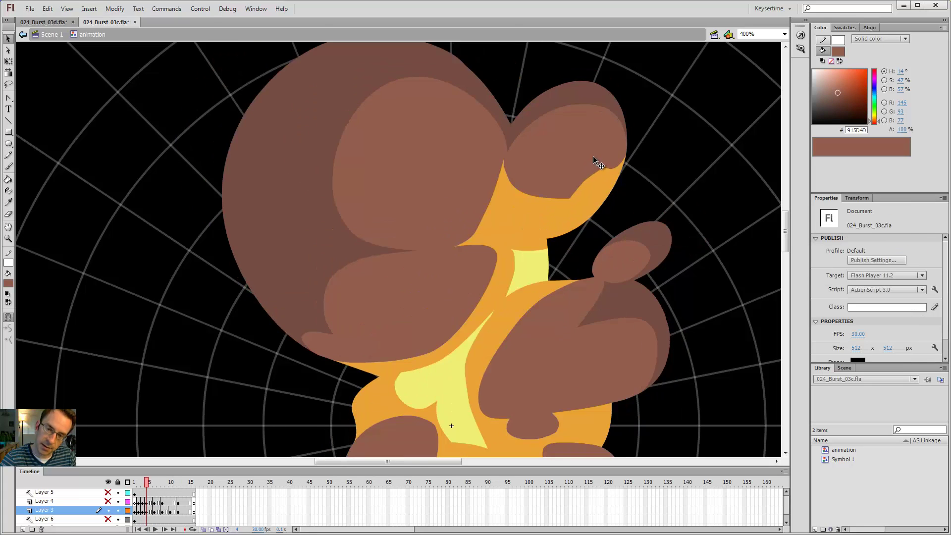
pyautogui.press('.')
pyautogui.press('.')
pyautogui.press('.')
pyautogui.press('.')
pyautogui.press('.')
pyautogui.press('.')
pyautogui.press(',')
pyautogui.press(',')
pyautogui.press(',')
pyautogui.press(',')
pyautogui.press(',')
pyautogui.press(',')
pyautogui.press('.')
pyautogui.press('.')
pyautogui.press('.')
pyautogui.press('.')
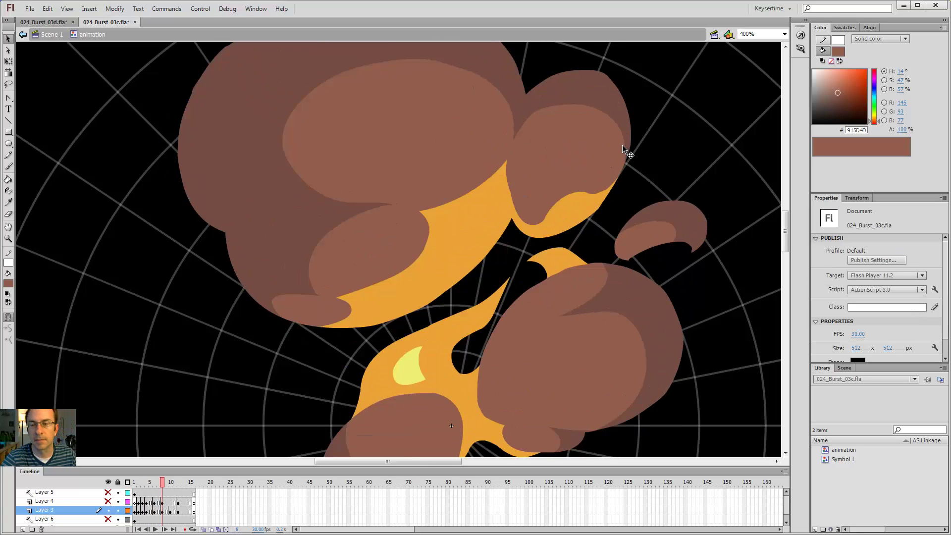
# - Review the whole explosion at 200% by stepping repeatedly back and forth from the early frames into the later breakup frames
pyautogui.hotkey('ctrl', '-')
pyautogui.press('.')
pyautogui.press('.')
pyautogui.press(',')
pyautogui.press(',')
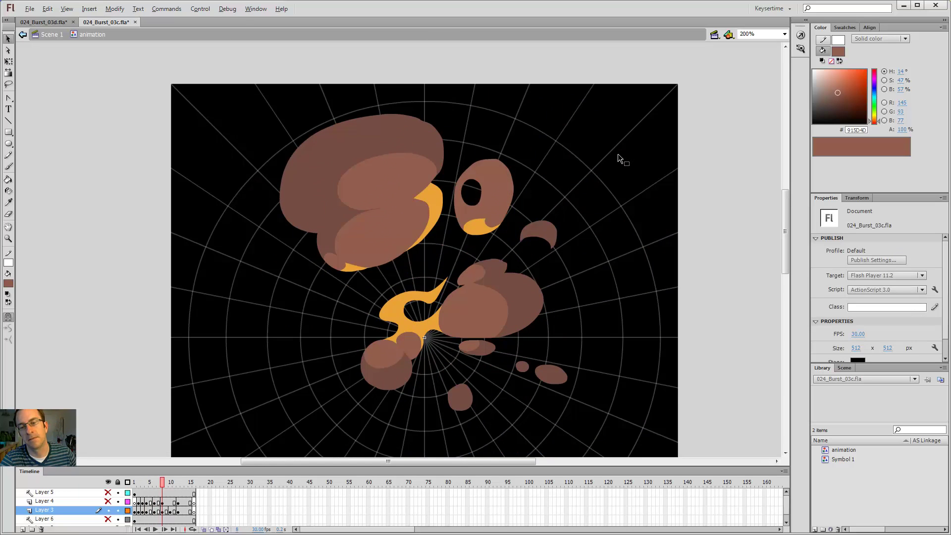
pyautogui.press(',')
pyautogui.press(',')
pyautogui.press(',')
pyautogui.press(',')
pyautogui.press(',')
pyautogui.press('.')
pyautogui.press('.')
pyautogui.press('.')
pyautogui.press('.')
pyautogui.press('.')
pyautogui.press('.')
pyautogui.press('.')
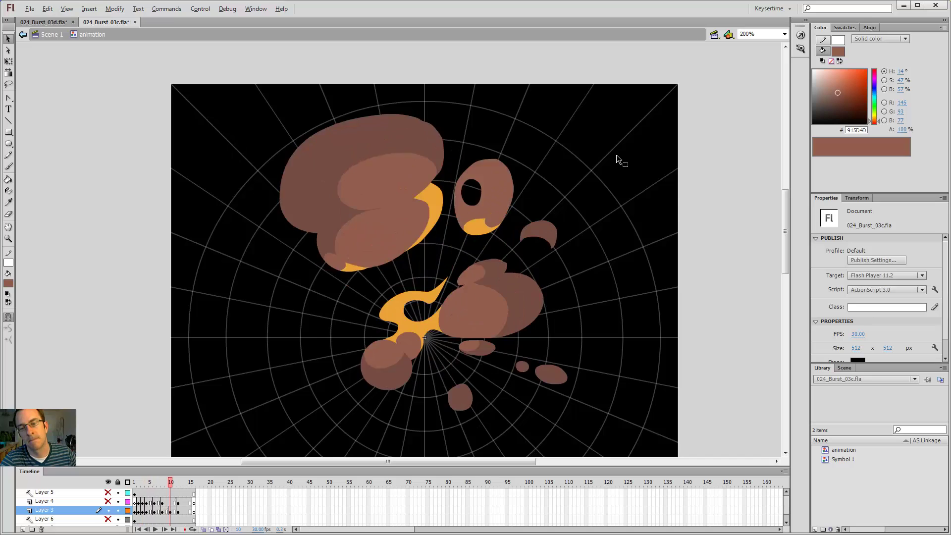
pyautogui.press('.')
pyautogui.press('.')
pyautogui.press(',')
pyautogui.press(',')
pyautogui.press(',')
pyautogui.press(',')
pyautogui.press(',')
pyautogui.press(',')
pyautogui.press(',')
pyautogui.press(',')
pyautogui.press(',')
pyautogui.press('.')
pyautogui.press('.')
pyautogui.press('.')
pyautogui.press('.')
pyautogui.press('.')
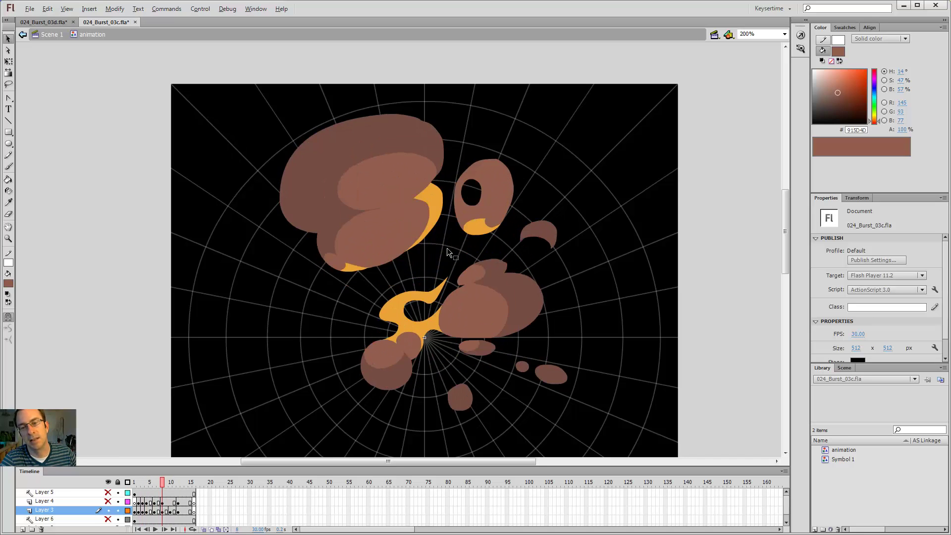
pyautogui.press(',')
pyautogui.press(',')
pyautogui.press(',')
pyautogui.press(',')
pyautogui.press(',')
pyautogui.press('.')
pyautogui.press('.')
pyautogui.press('.')
pyautogui.press('.')
pyautogui.press('.')
pyautogui.press('.')
pyautogui.press('.')
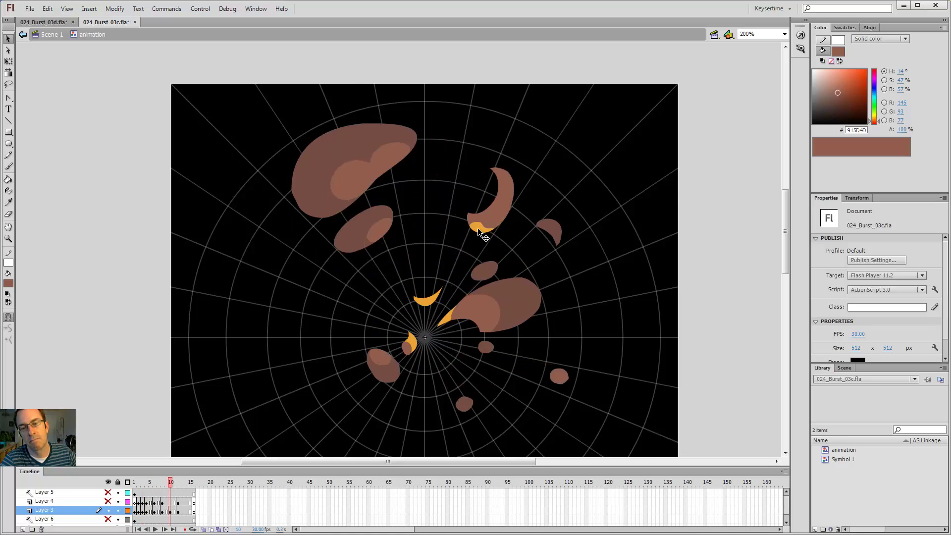
pyautogui.press(',')
pyautogui.press(',')
pyautogui.press(',')
pyautogui.press(',')
pyautogui.press(',')
pyautogui.press(',')
pyautogui.press(',')
pyautogui.press('.')
pyautogui.press('.')
pyautogui.press('.')
pyautogui.press('.')
pyautogui.press('.')
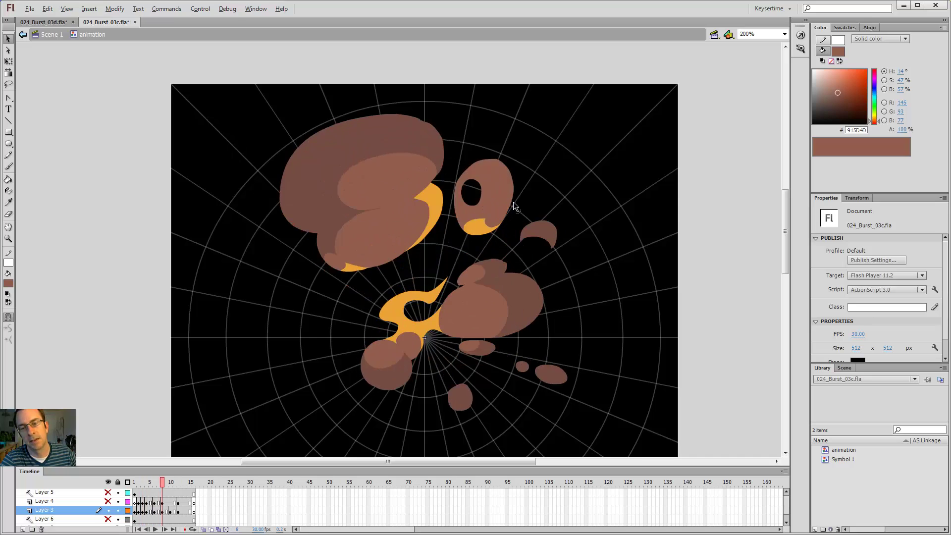
pyautogui.press('.')
pyautogui.press('.')
pyautogui.press('.')
pyautogui.press('.')
pyautogui.press('.')
pyautogui.press('.')
pyautogui.press('.')
pyautogui.press('.')
pyautogui.press(',')
pyautogui.press(',')
pyautogui.press(',')
pyautogui.press(',')
pyautogui.press(',')
pyautogui.press(',')
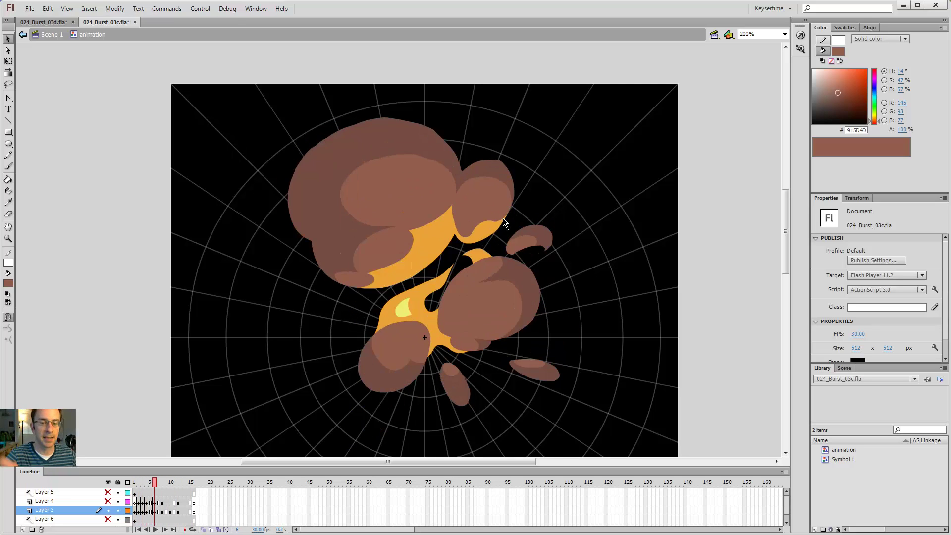
# - Test the movie to watch the explosion play in real time, and close the preview
pyautogui.hotkey('ctrl', 'Return')
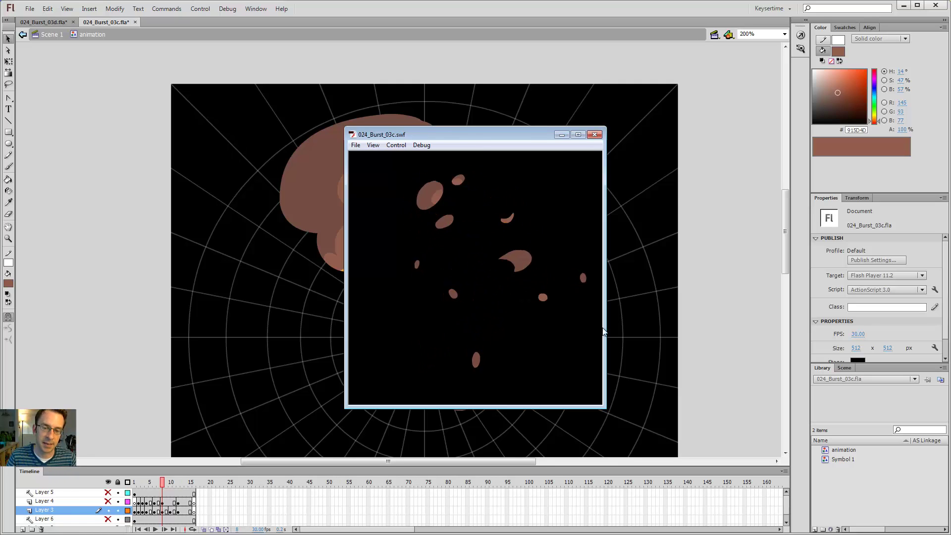
pyautogui.click(596, 134)
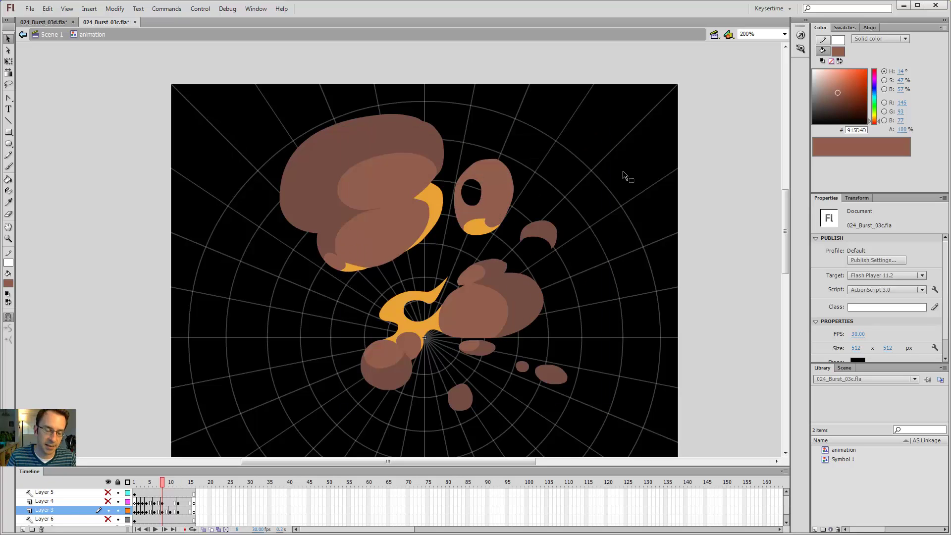
# - Compare the large upper-left lobe's brown and orange areas between frame 3 and the frames that follow
pyautogui.press(',')
pyautogui.press(',')
pyautogui.press(',')
pyautogui.press(',')
pyautogui.press(',')
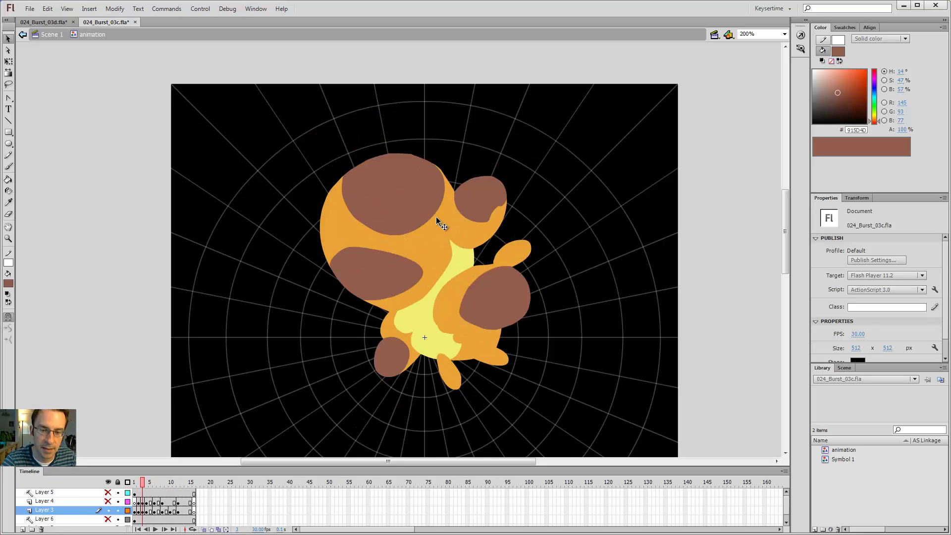
pyautogui.press('.')
pyautogui.press('.')
pyautogui.press('.')
pyautogui.press('.')
pyautogui.press('.')
pyautogui.press('.')
pyautogui.press('.')
pyautogui.press(',')
pyautogui.press(',')
pyautogui.press(',')
pyautogui.press(',')
pyautogui.press(',')
pyautogui.press(',')
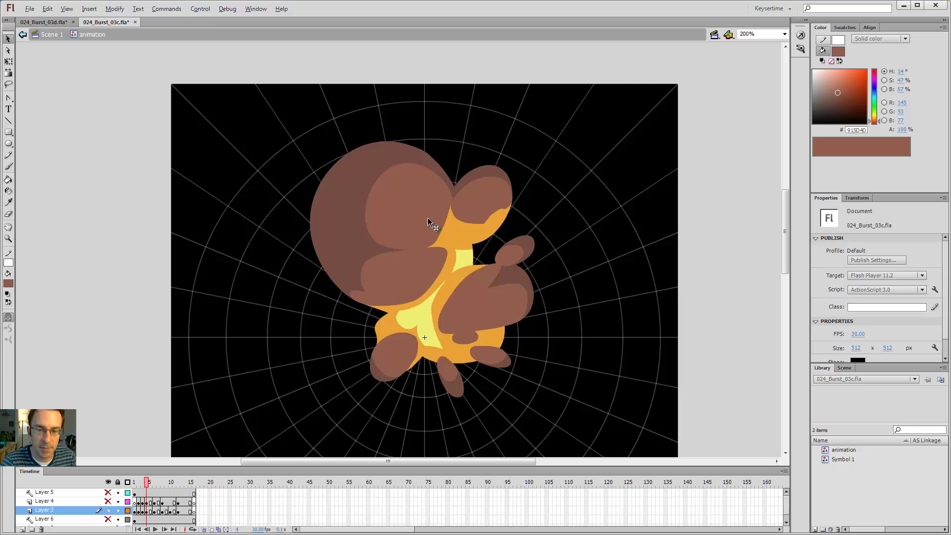
# - Sketch thin white Pencil lines marking the orange notch between the upper-left lobe's two lighter brown areas on frames 3, 4 and 6
pyautogui.press('y')
pyautogui.press(',')
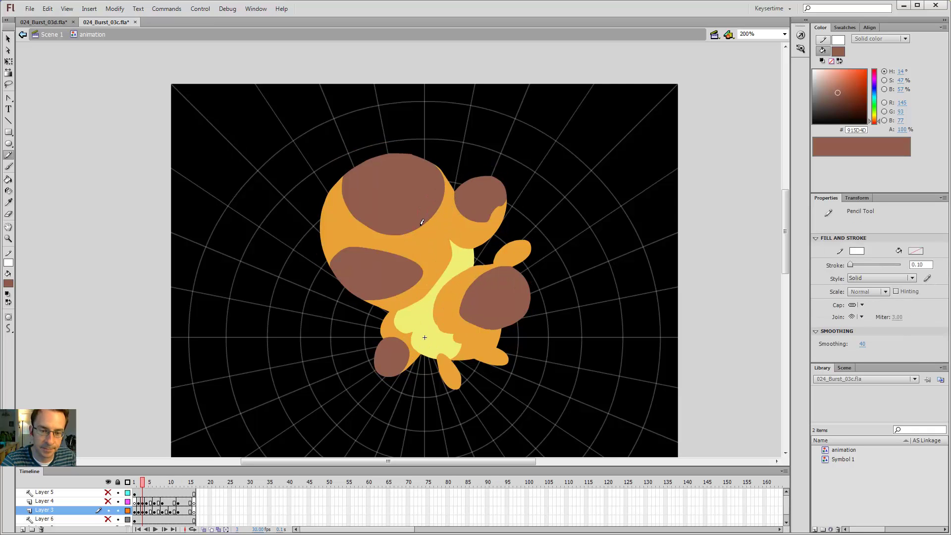
pyautogui.moveTo(423, 222)
pyautogui.mouseDown()
pyautogui.moveTo(380, 243)
pyautogui.moveTo(420, 267)
pyautogui.mouseUp()
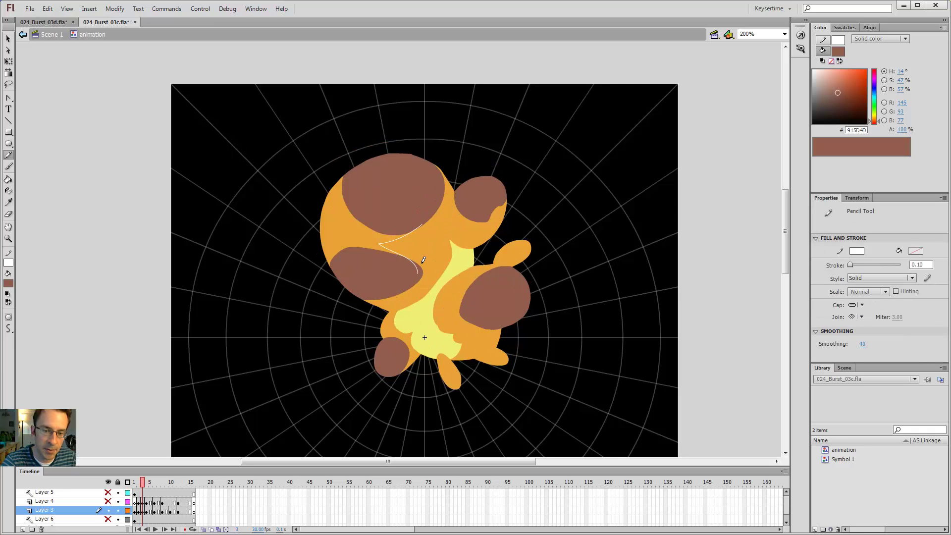
pyautogui.press('.')
pyautogui.moveTo(443, 224); pyautogui.dragTo(425, 267)
pyautogui.press('.')
pyautogui.press('.')
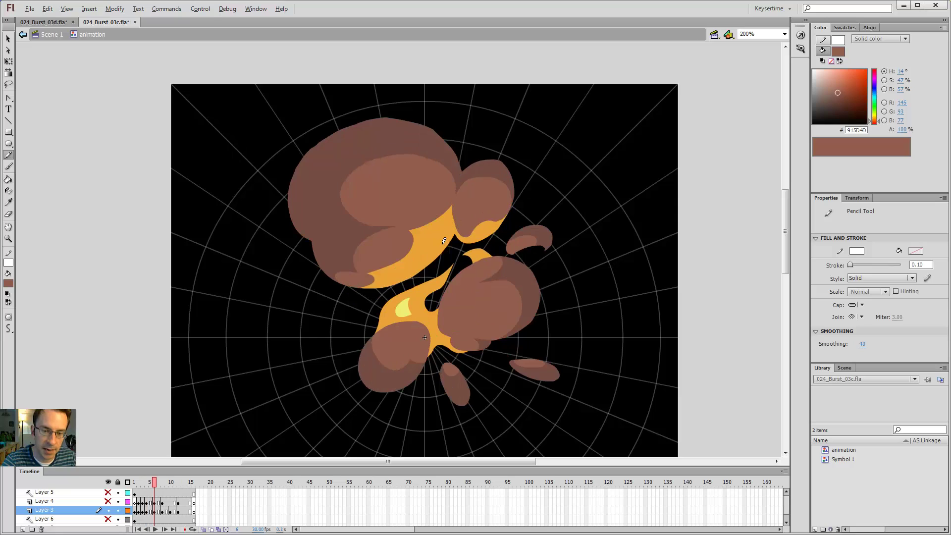
pyautogui.moveTo(405, 229); pyautogui.dragTo(408, 242)
pyautogui.press(',')
pyautogui.press(',')
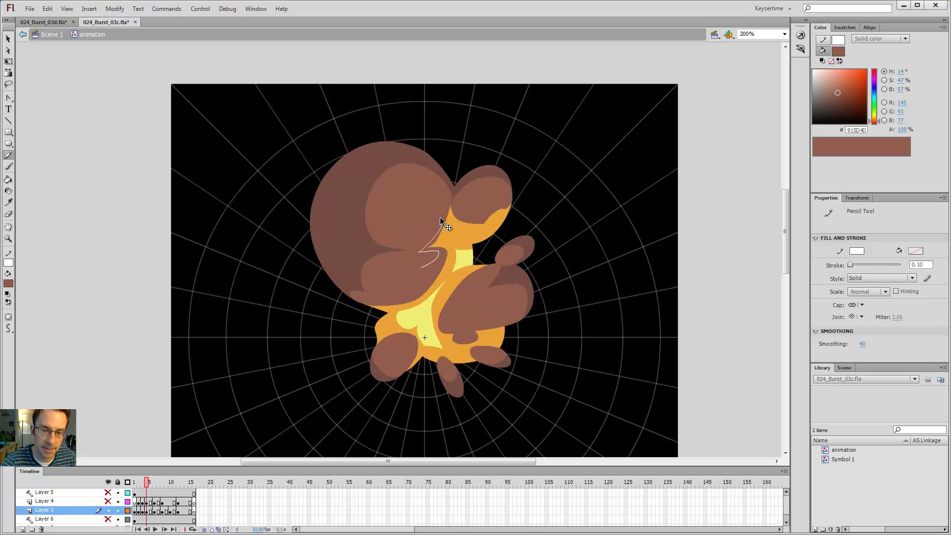
# - On frame 6, pencil a white V-shaped guide line about 22 by 17.5 px at the notch between the large cloud's lobes
pyautogui.press('.')
pyautogui.press('.')
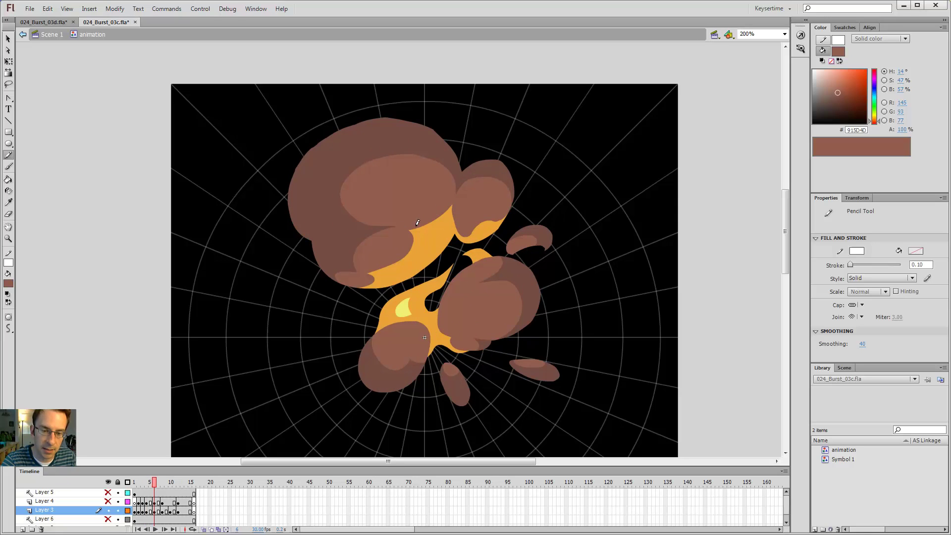
pyautogui.moveTo(420, 224)
pyautogui.mouseDown()
pyautogui.moveTo(399, 231)
pyautogui.moveTo(410, 240)
pyautogui.mouseUp()
pyautogui.press('v')
pyautogui.click(407, 238)
pyautogui.keyDown('shift'); pyautogui.click(409, 228); pyautogui.keyUp('shift')
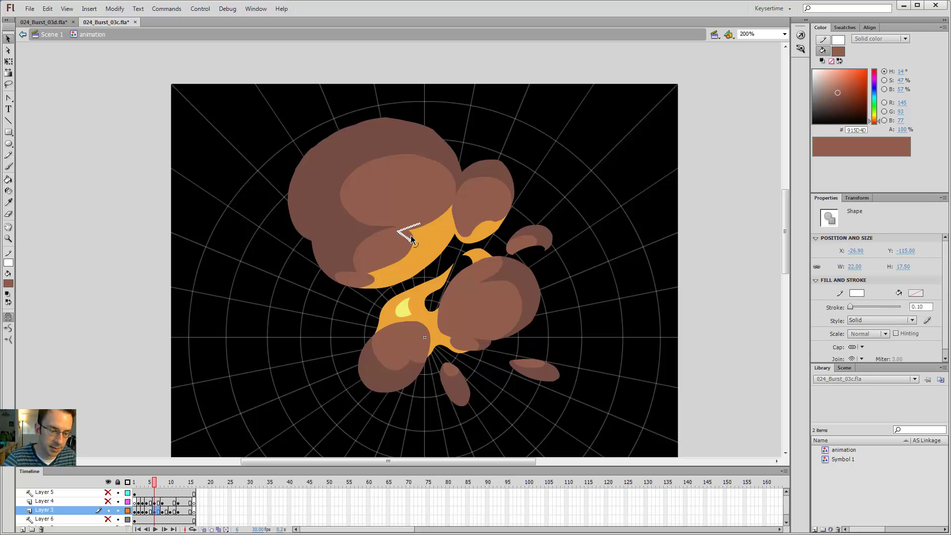
# - Add a new layer above Layer 3 and insert blank keyframes on it at frames 6, 4 and 3
pyautogui.click(20, 529)
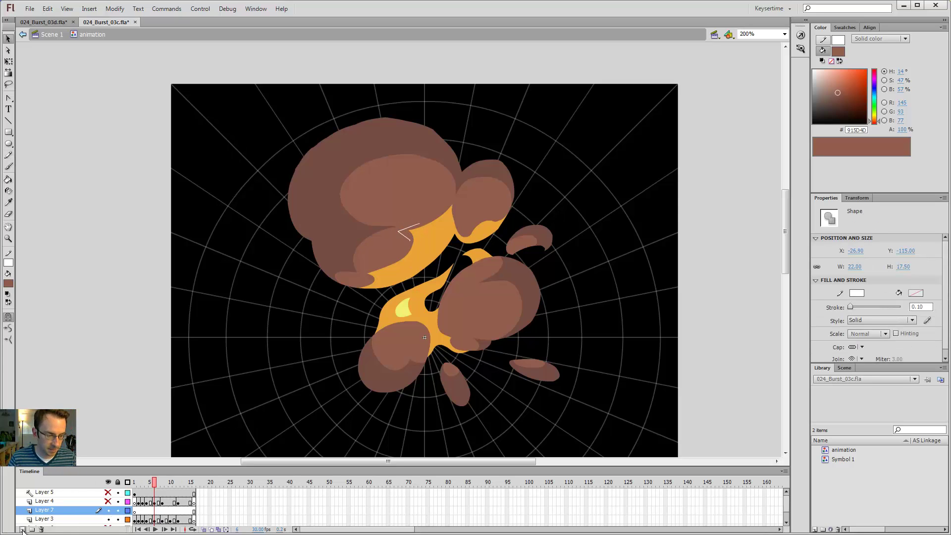
pyautogui.click(155, 513)
pyautogui.press('F7')
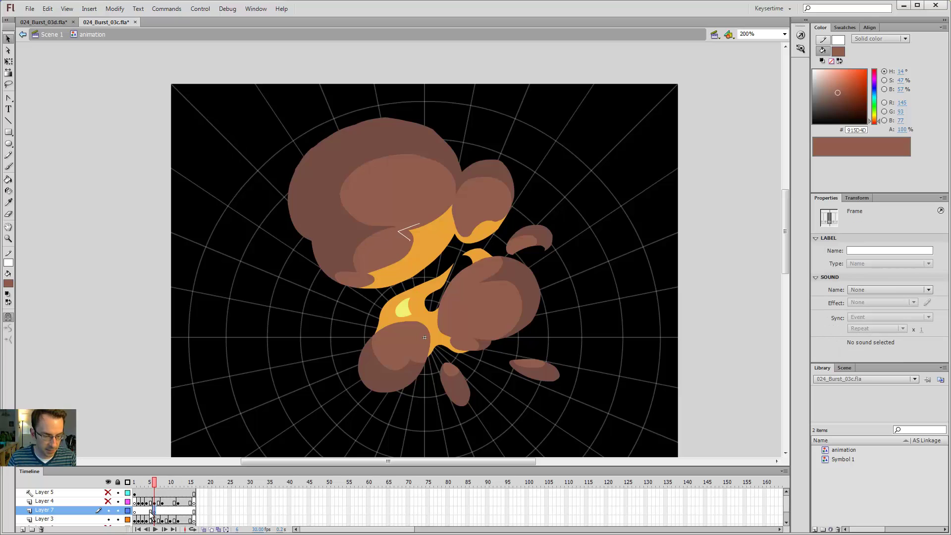
pyautogui.click(147, 512)
pyautogui.press('F7')
pyautogui.click(143, 512)
pyautogui.press('F7')
# - Move the V-shaped guide line on frame 6 from Layer 3 onto the new Layer 7 in the same position
pyautogui.press('.')
pyautogui.press('.')
pyautogui.press('.')
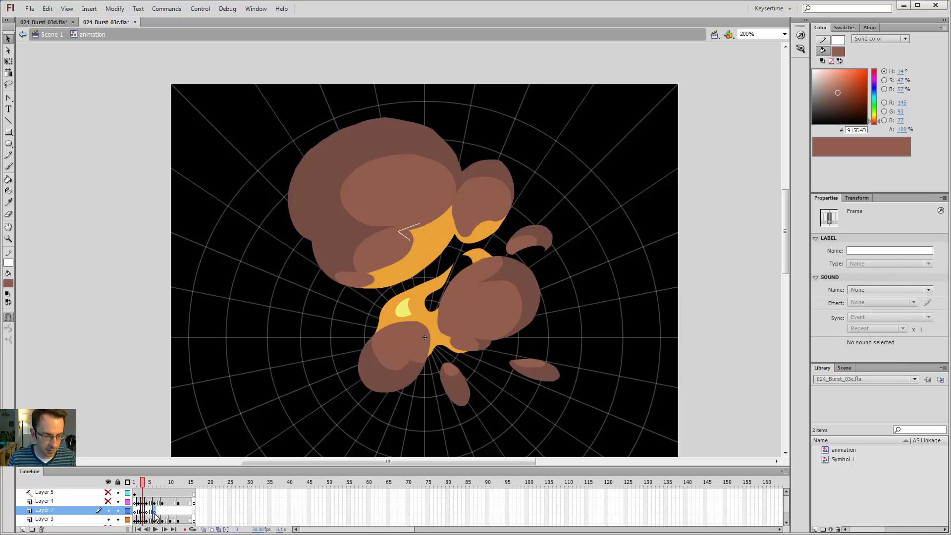
pyautogui.click(405, 237)
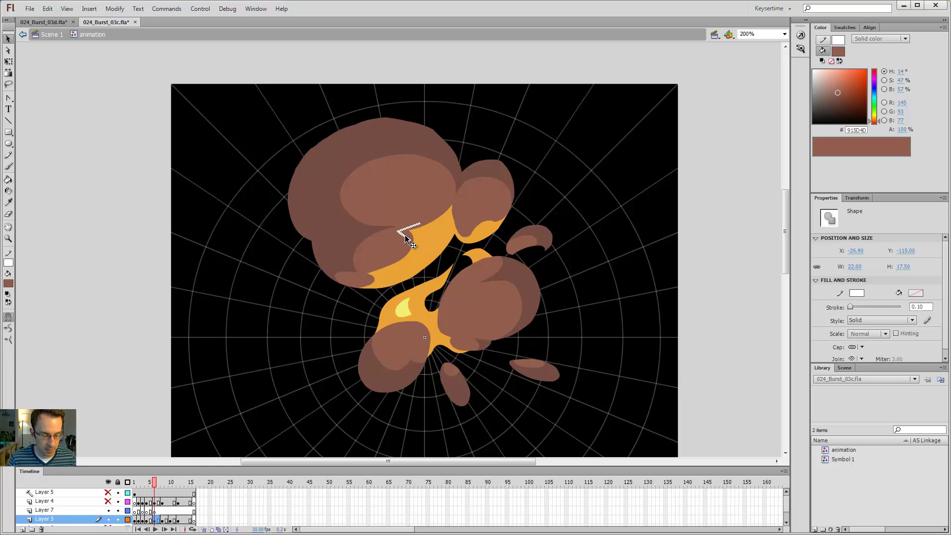
pyautogui.click(154, 512)
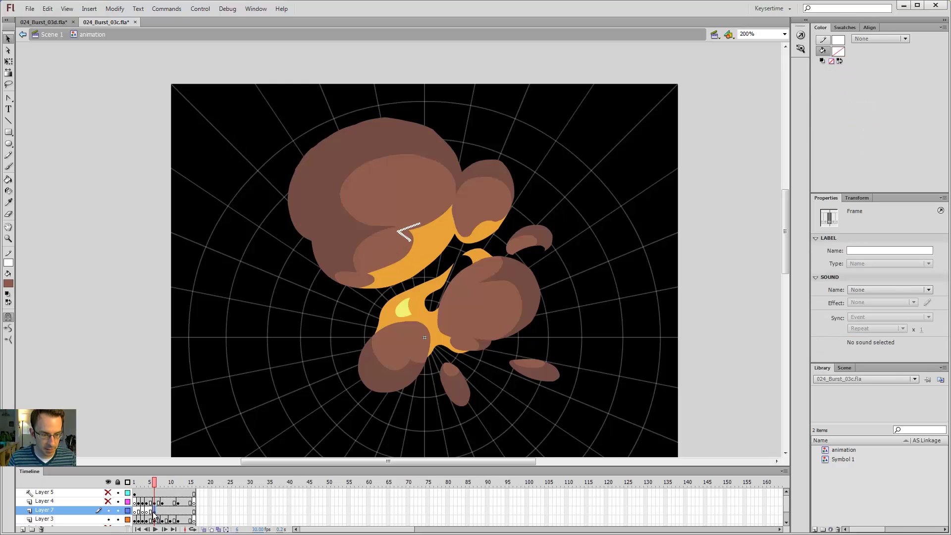
# - Cut the zigzag guide line from frame 4 of Layer 3 and paste it in place on Layer 7
pyautogui.click(150, 519)
pyautogui.click(430, 251)
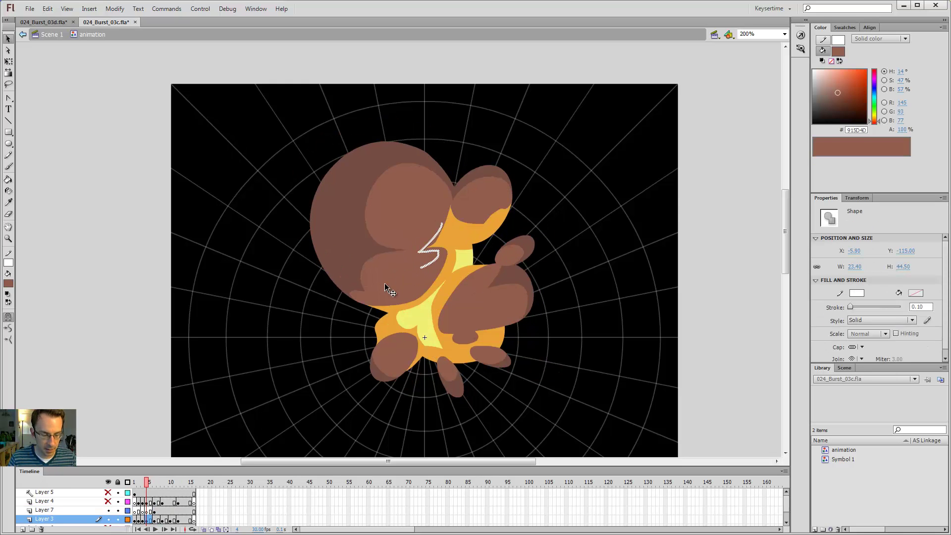
pyautogui.hotkey('ctrl', 'x')
pyautogui.click(147, 510)
pyautogui.hotkey('ctrl', 'shift', 'v')
# - Cut the curved notch guide line from frame 3 of Layer 3 and paste it in place on Layer 7
pyautogui.click(142, 519)
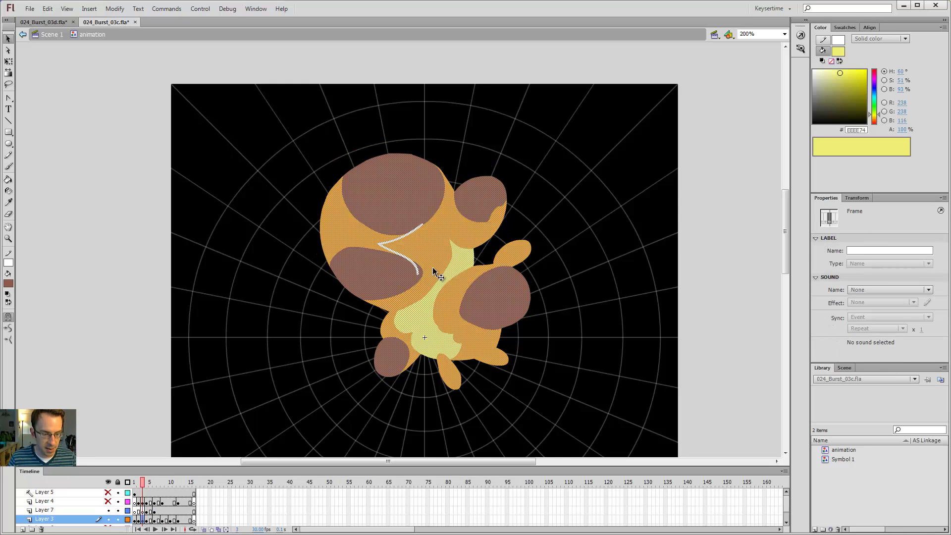
pyautogui.click(288, 130)
pyautogui.doubleClick(415, 267)
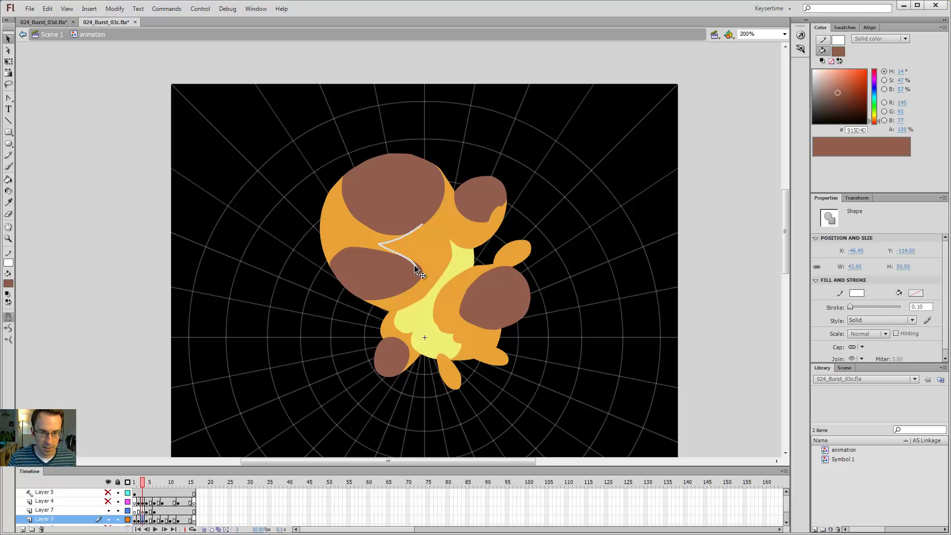
pyautogui.hotkey('ctrl', 'x')
pyautogui.click(142, 511)
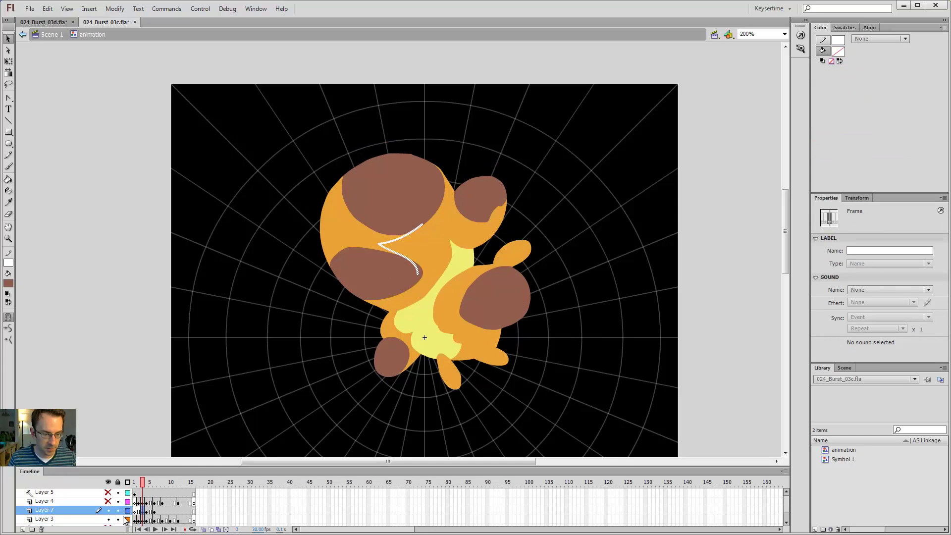
# - Hide Layer 3 and turn on onion skinning, extending its range to frame 7 around the guide lines
pyautogui.click(108, 520)
pyautogui.click(203, 530)
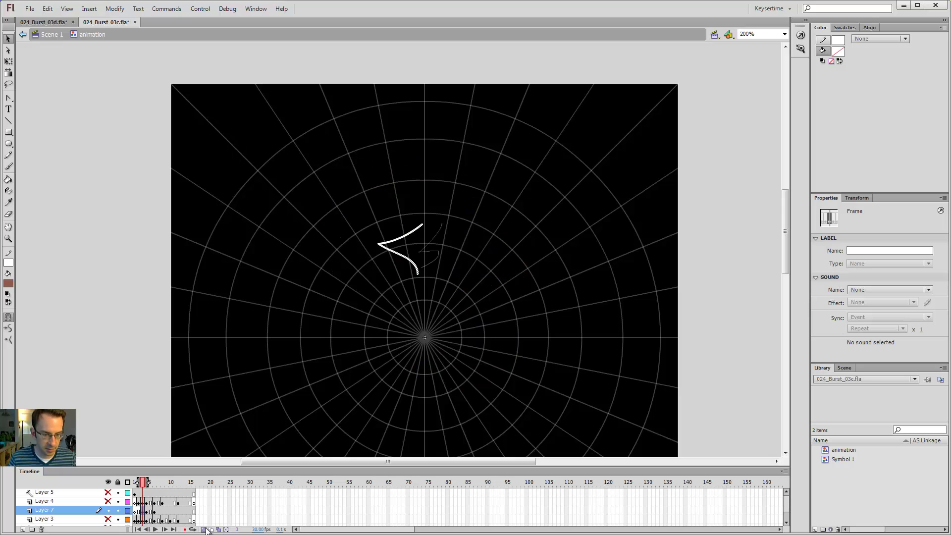
pyautogui.click(145, 485)
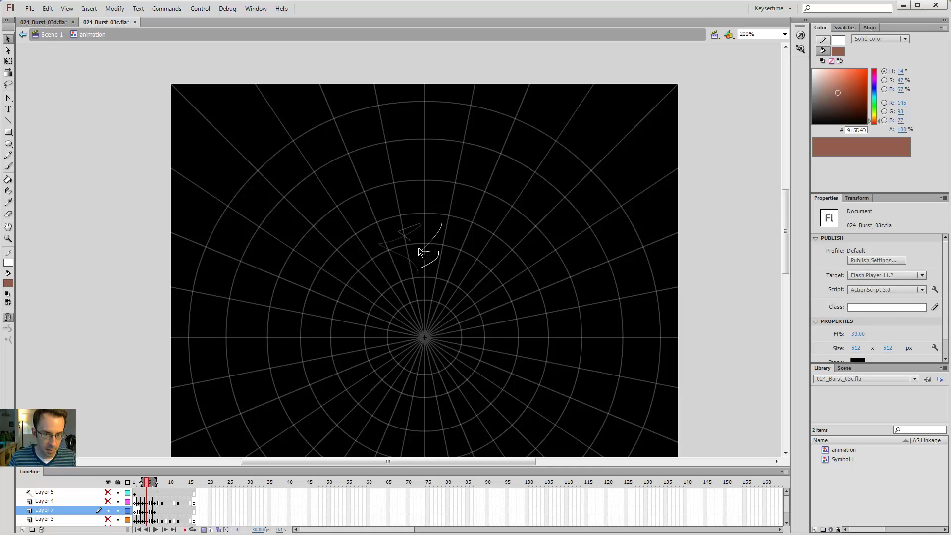
pyautogui.press('z')
pyautogui.click(432, 234)
pyautogui.press(',')
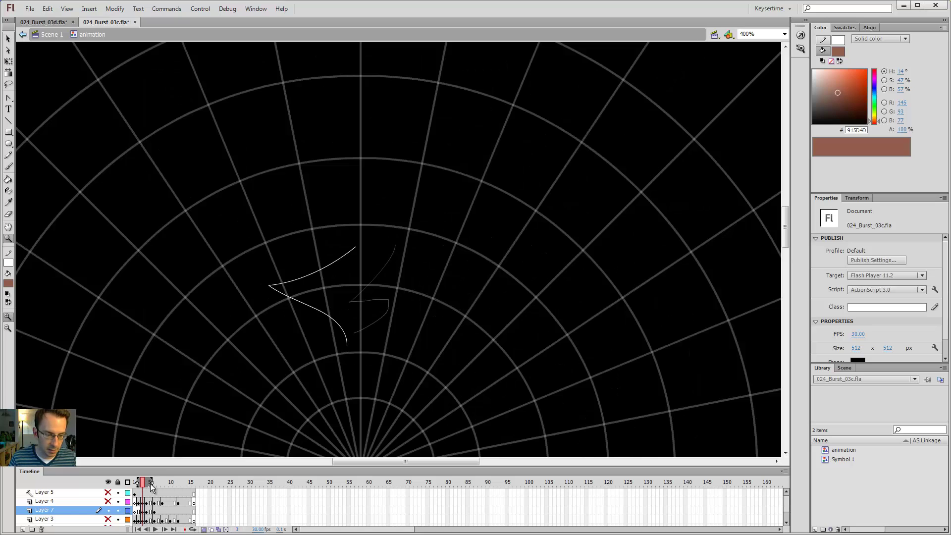
pyautogui.moveTo(151, 483); pyautogui.dragTo(160, 483)
# - Compare the notch guide lines on frames 3, 4 and 6 of Layer 7 through the onion skins
pyautogui.press('v')
pyautogui.click(304, 303)
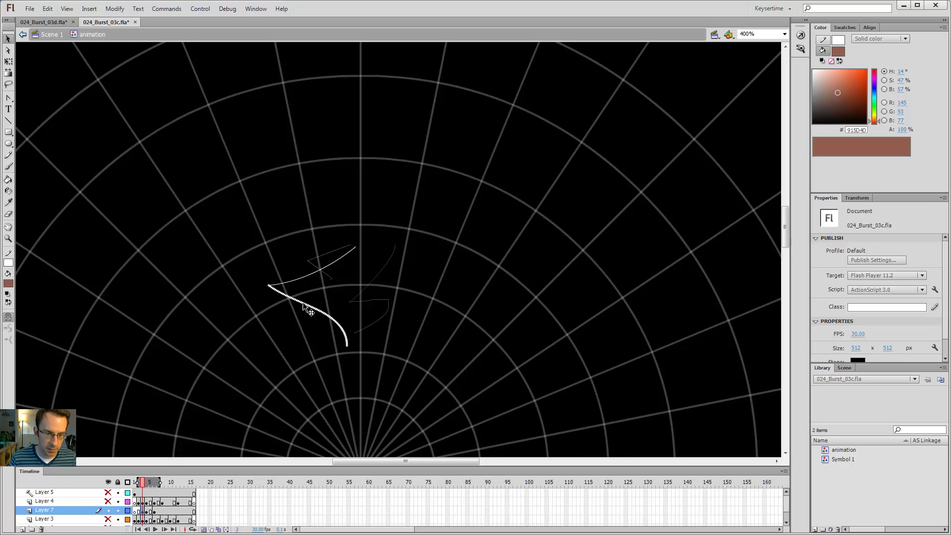
pyautogui.press('.')
pyautogui.click(372, 300)
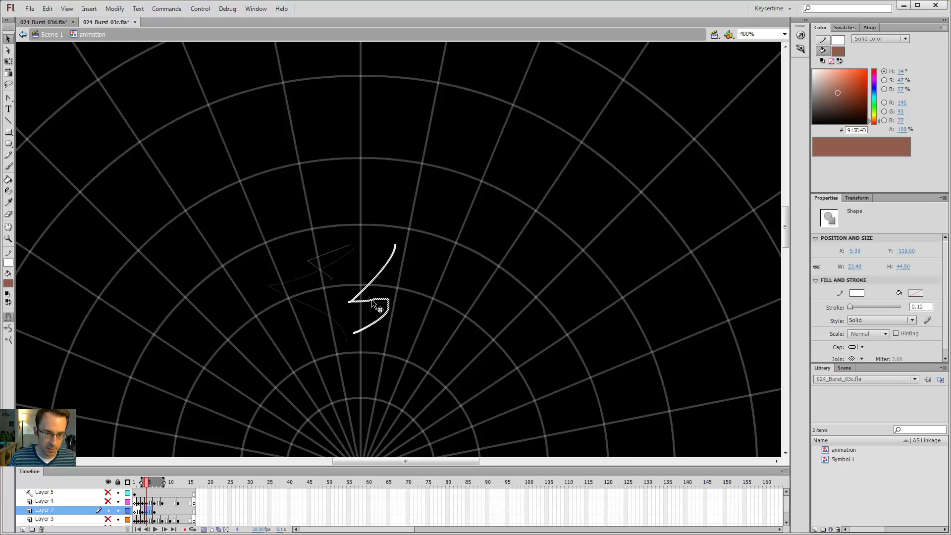
pyautogui.press('.')
pyautogui.press('.')
pyautogui.click(315, 259)
pyautogui.press(',')
pyautogui.press(',')
pyautogui.press(',')
pyautogui.press('.')
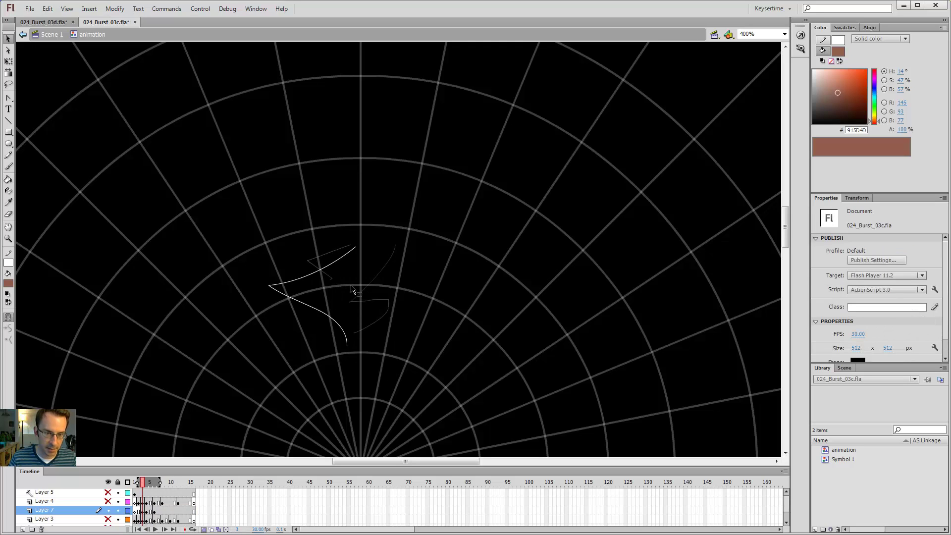
# - Try a pencilled arrow path linking the notch points of frames 3, 4 and 6, and undo it
pyautogui.press('y')
pyautogui.moveTo(282, 287)
pyautogui.mouseDown()
pyautogui.moveTo(351, 298)
pyautogui.moveTo(305, 258)
pyautogui.mouseUp()
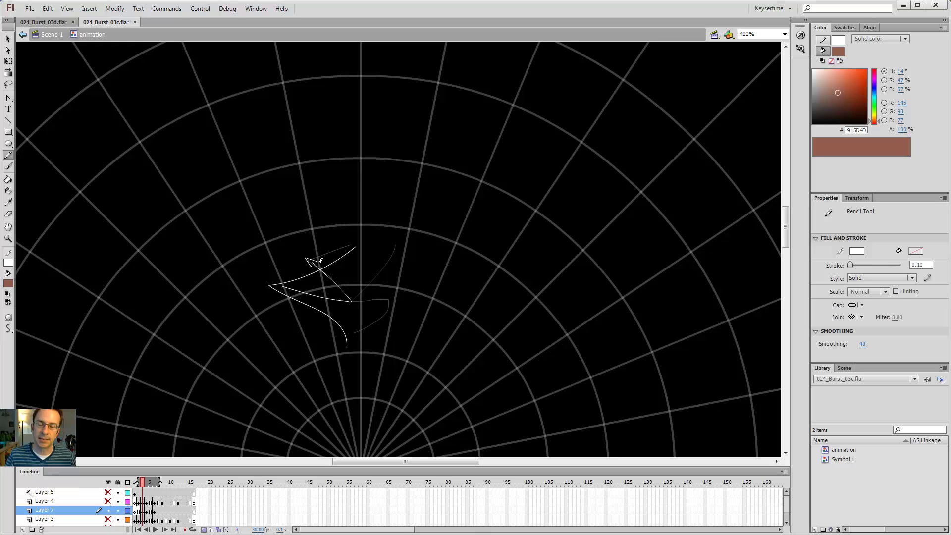
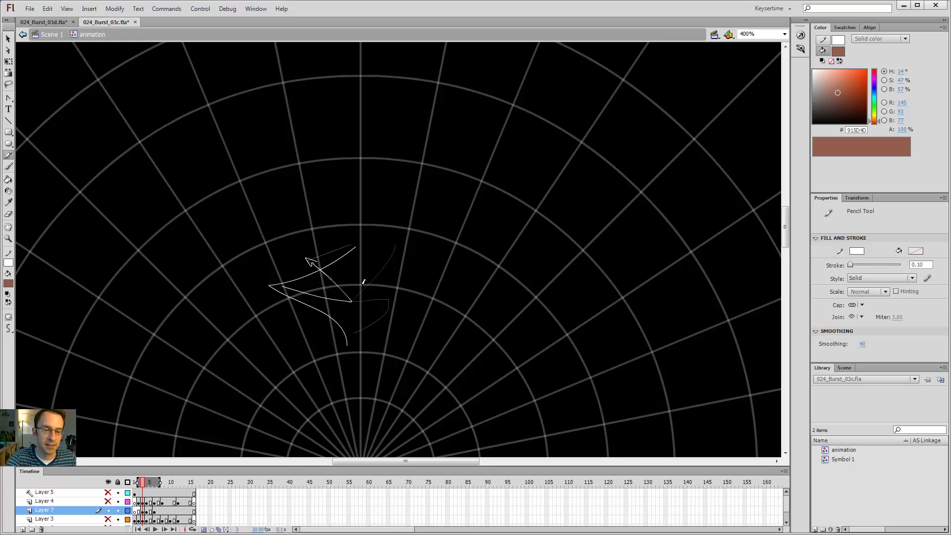
pyautogui.hotkey('ctrl', 'z')
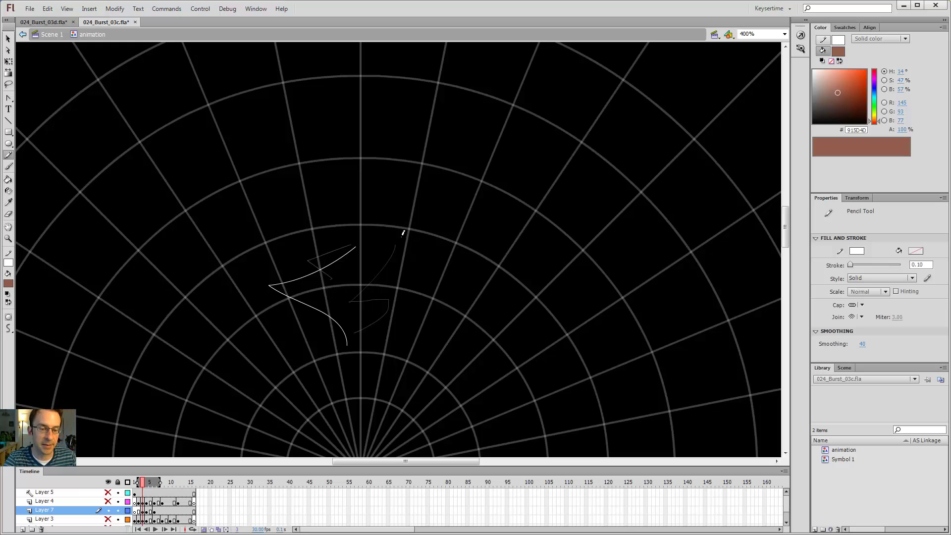
# - Show the explosion artwork on Layer 3 again and delete the guide-line Layer 7
pyautogui.click(108, 510)
pyautogui.click(108, 519)
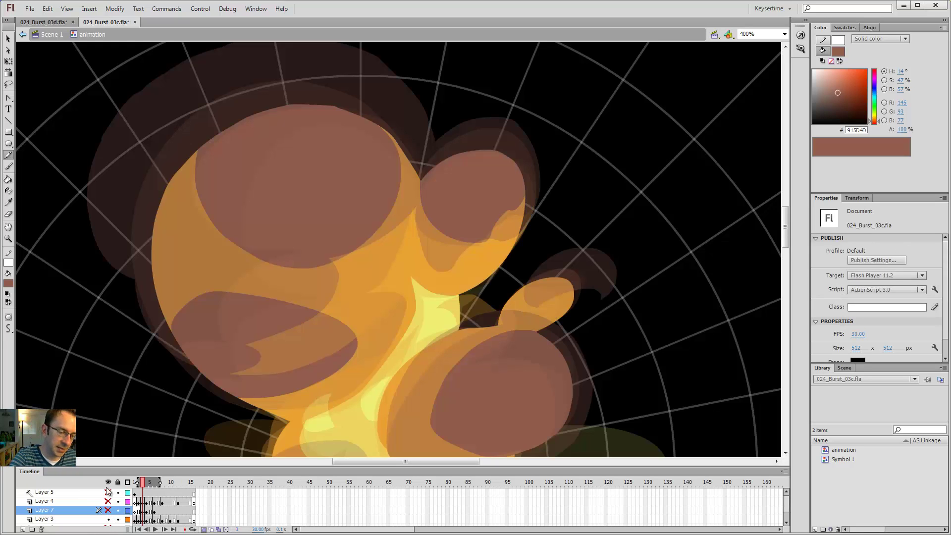
pyautogui.click(41, 529)
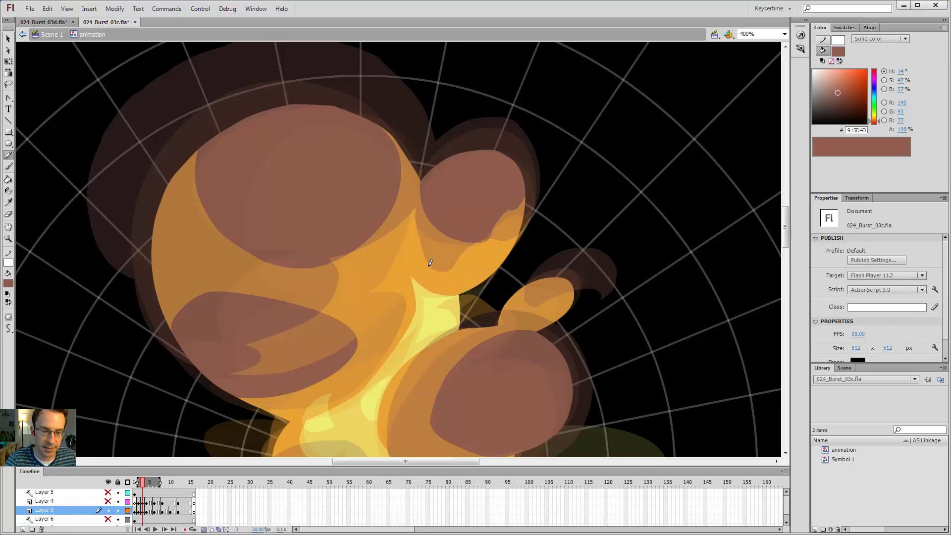
# - Try pencil strokes over the onion-skinned notch between the large cloud's lobes on frame 3, undoing them
pyautogui.press(',')
pyautogui.press('.')
pyautogui.press('v')
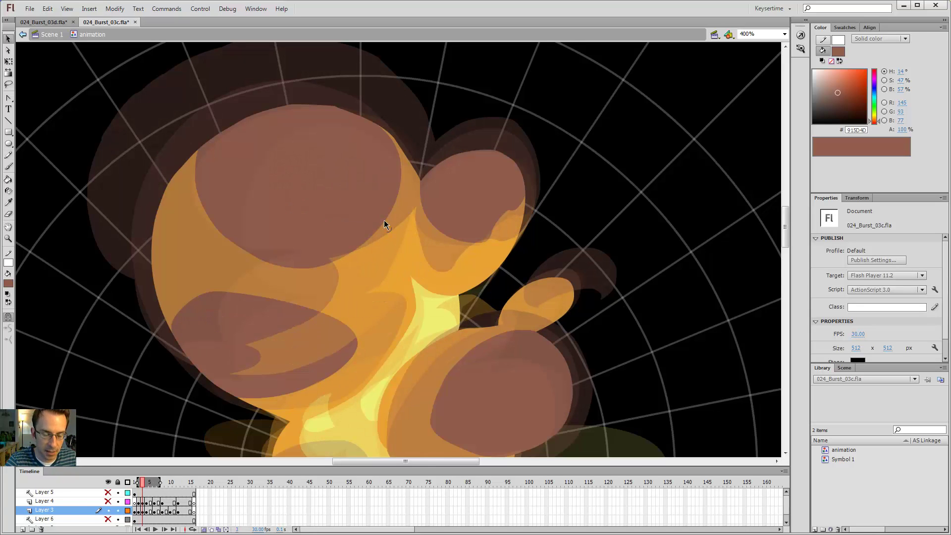
pyautogui.press('.')
pyautogui.press(',')
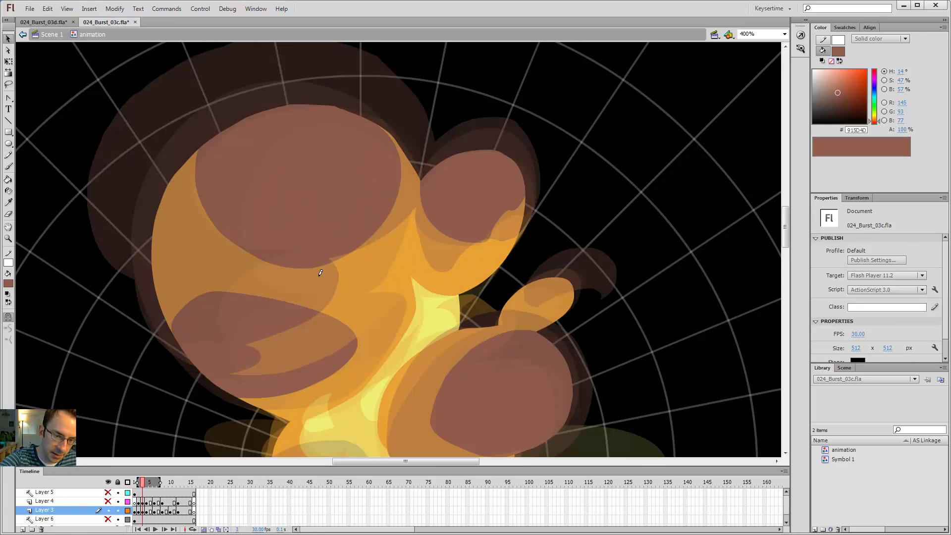
pyautogui.press('y')
pyautogui.moveTo(331, 276); pyautogui.dragTo(321, 298)
pyautogui.hotkey('ctrl', 'z')
pyautogui.moveTo(327, 254)
pyautogui.mouseDown()
pyautogui.moveTo(375, 272)
pyautogui.moveTo(373, 290)
pyautogui.moveTo(390, 281)
pyautogui.mouseUp()
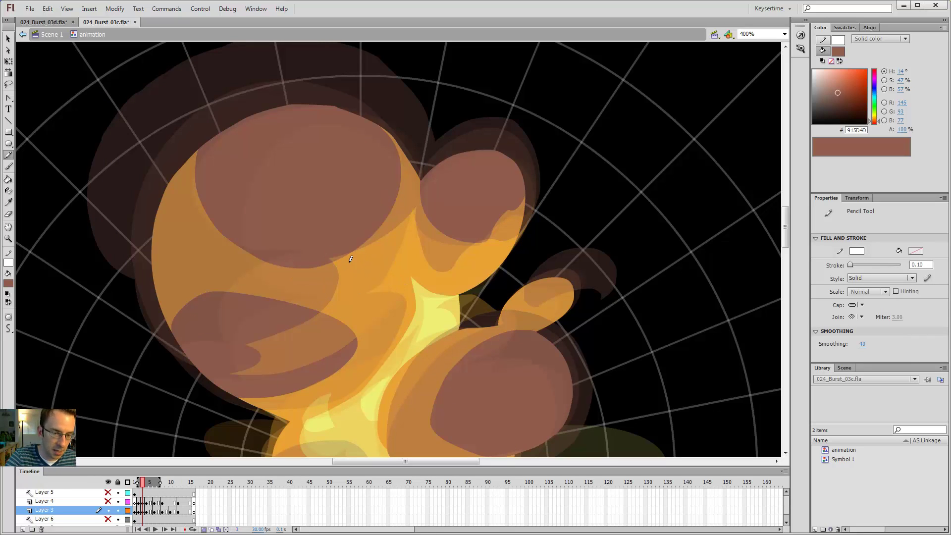
# - Turn off onion skinning and flip between the frames around frame 3 to check the large cloud's notch movement
pyautogui.click(205, 529)
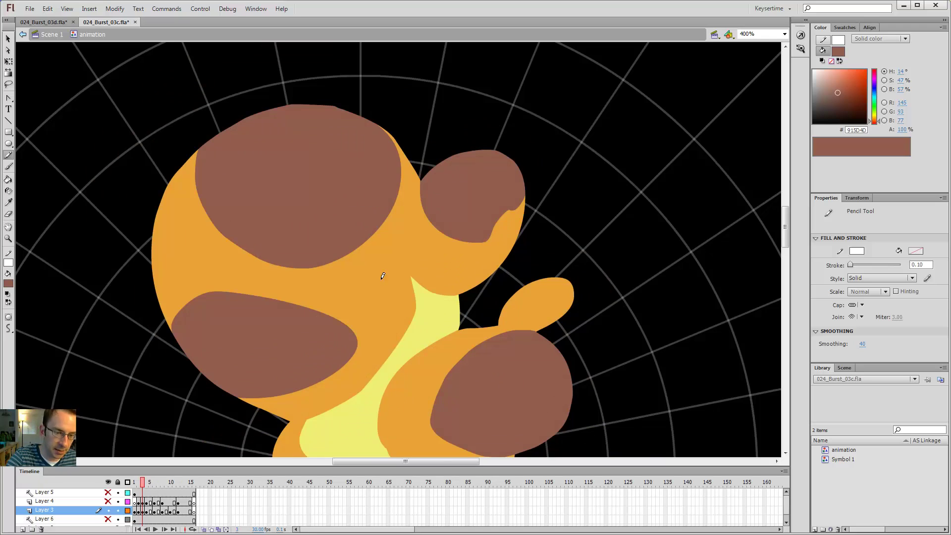
pyautogui.press(',')
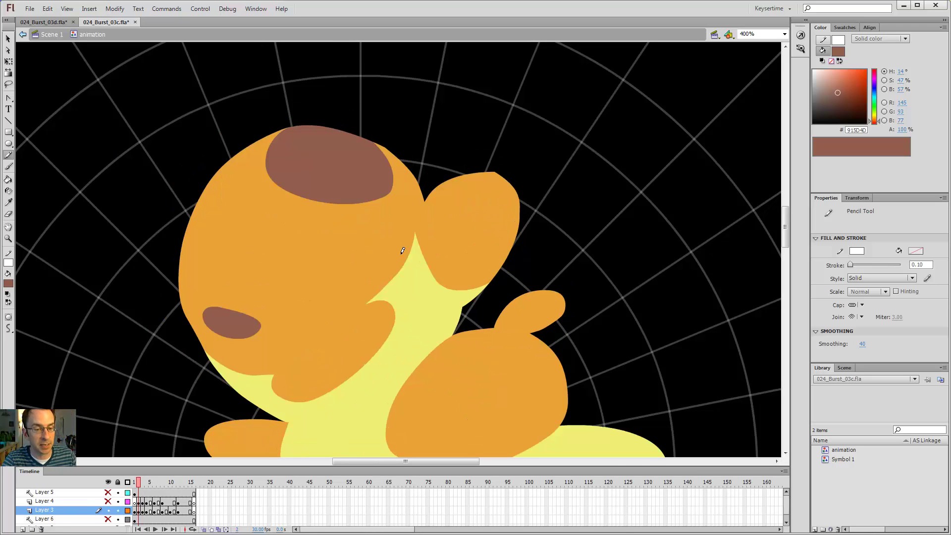
pyautogui.press('.')
pyautogui.press('.')
pyautogui.press('.')
pyautogui.press(',')
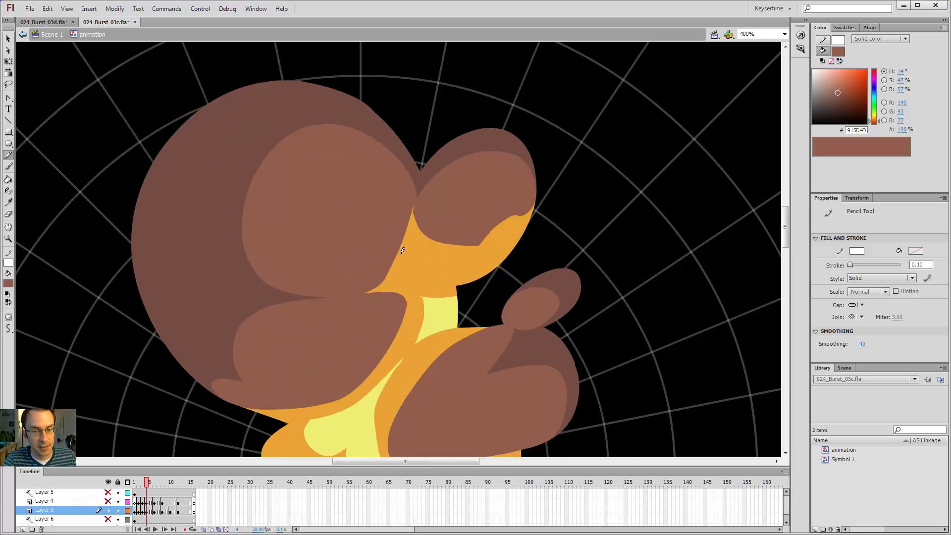
pyautogui.press(',')
pyautogui.press('.')
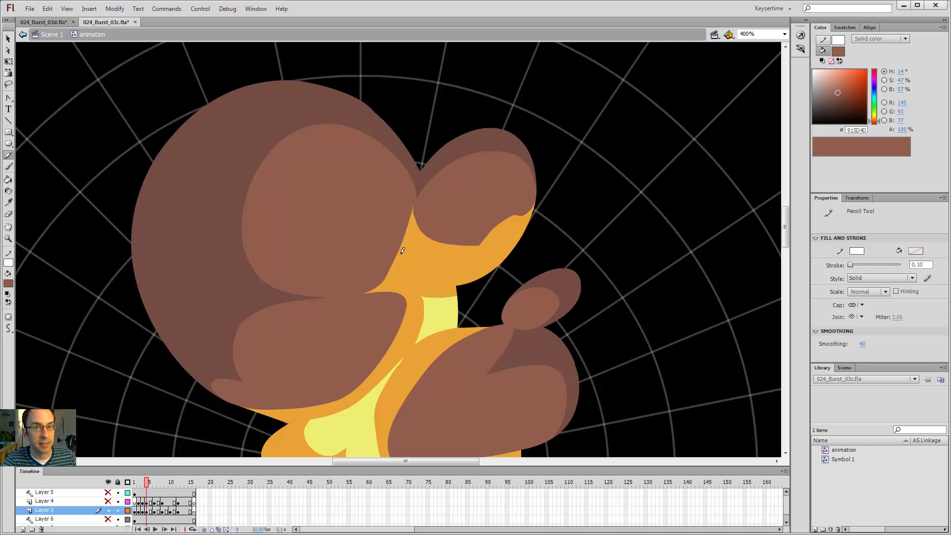
# - Flip back and forth between frames 4 and 8 to examine how the notch between the large cloud's lobes shifts
pyautogui.press('.')
pyautogui.press('.')
pyautogui.press('.')
pyautogui.press('.')
pyautogui.press(',')
pyautogui.press(',')
pyautogui.press(',')
pyautogui.press(',')
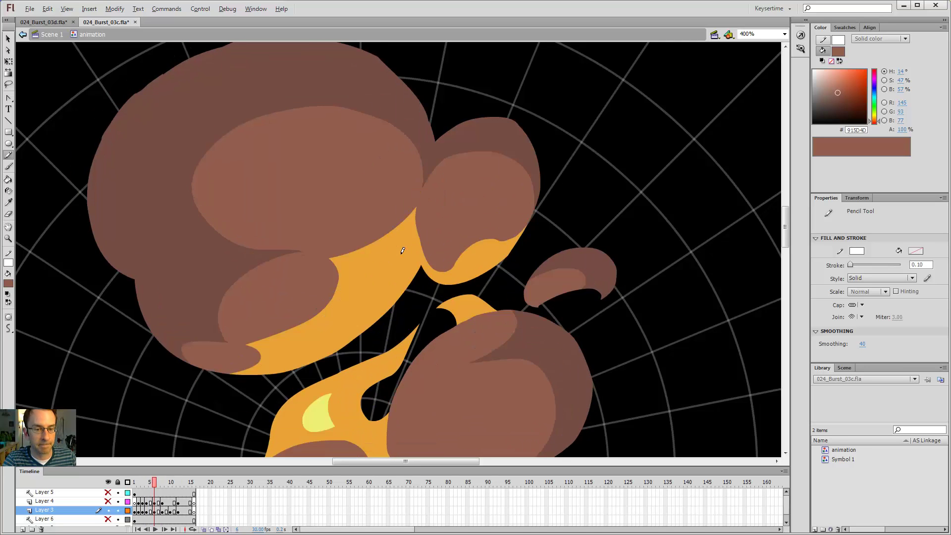
pyautogui.press('.')
pyautogui.press('.')
pyautogui.press('.')
pyautogui.press('.')
pyautogui.press(',')
pyautogui.press(',')
pyautogui.press(',')
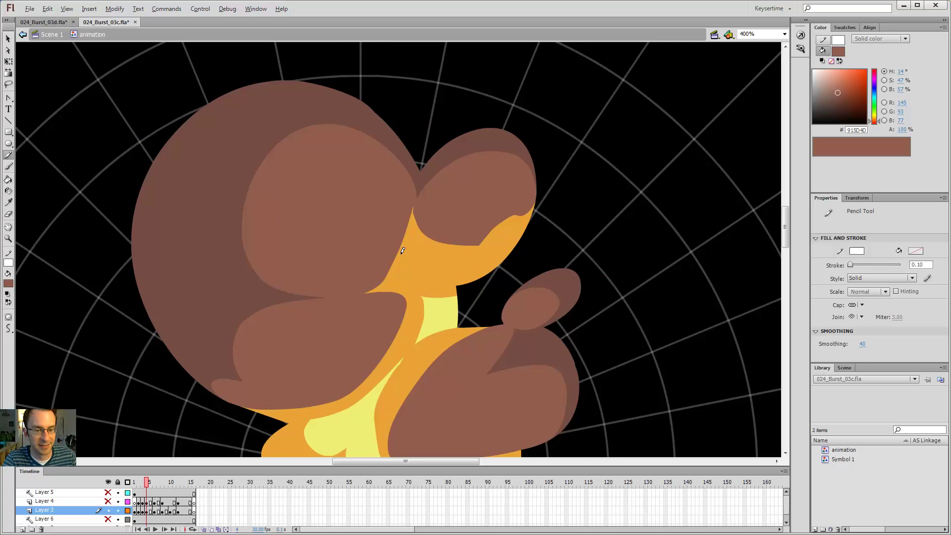
pyautogui.press(',')
pyautogui.press('.')
pyautogui.press('.')
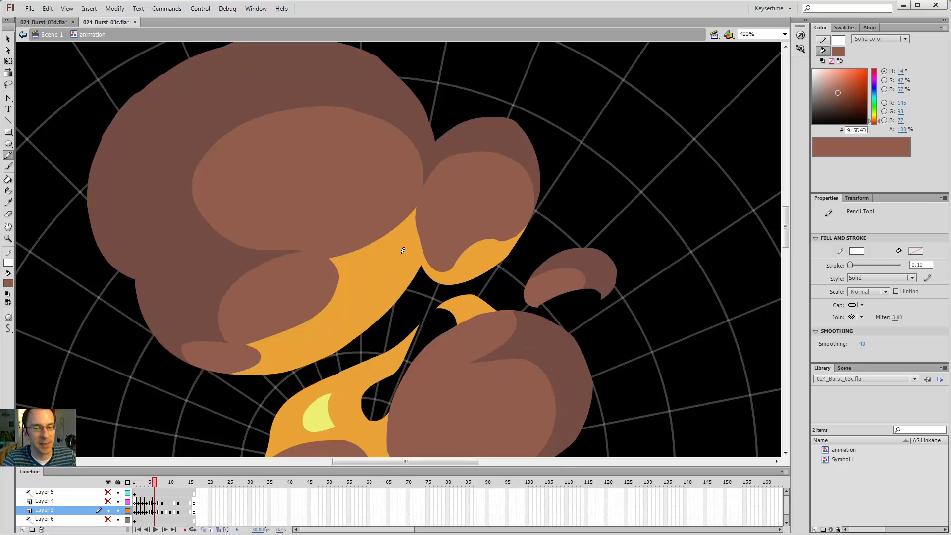
pyautogui.press(',')
pyautogui.press(',')
pyautogui.press('.')
pyautogui.press('.')
pyautogui.press('.')
pyautogui.press('.')
pyautogui.press(',')
pyautogui.press(',')
pyautogui.press(',')
pyautogui.press(',')
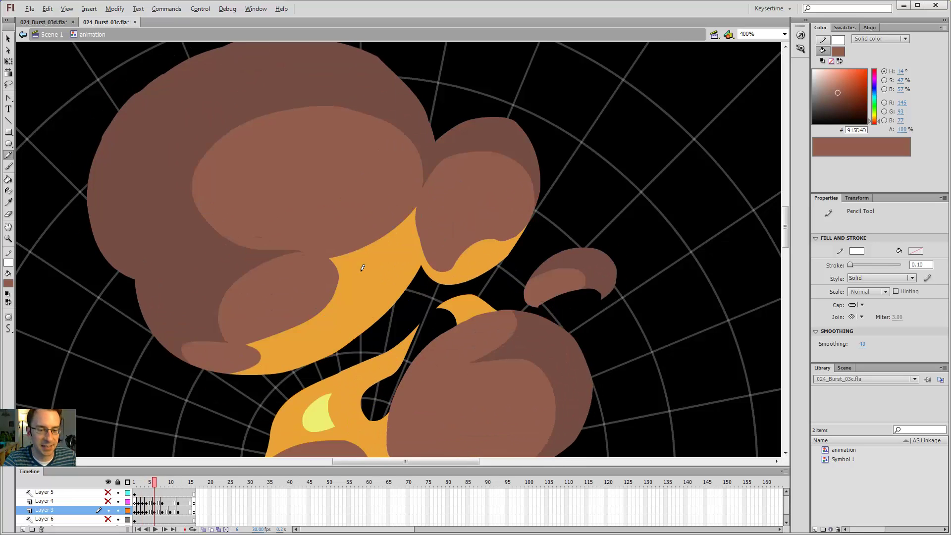
pyautogui.press('.')
pyautogui.press('.')
pyautogui.press('.')
pyautogui.press('.')
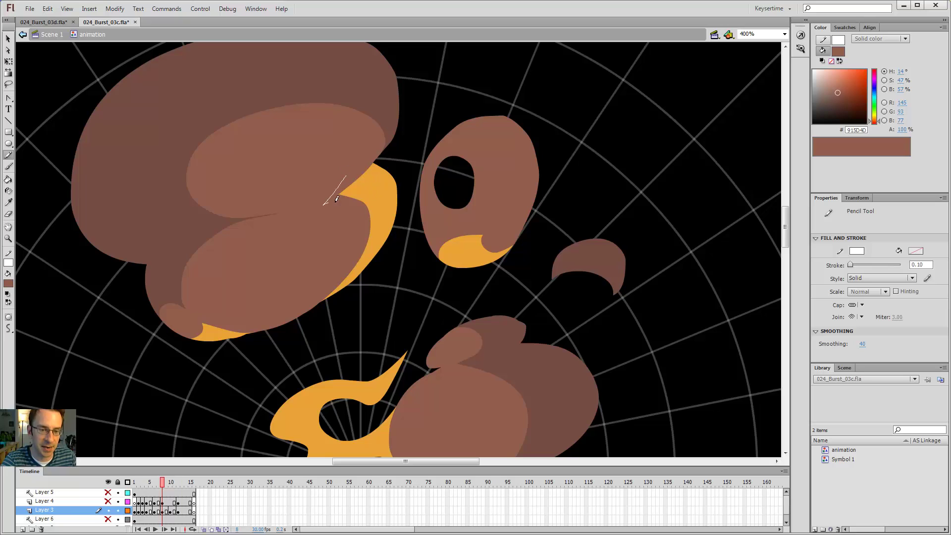
pyautogui.press(',')
pyautogui.press(',')
pyautogui.press(',')
pyautogui.press(',')
pyautogui.press('.')
pyautogui.press('.')
pyautogui.press('.')
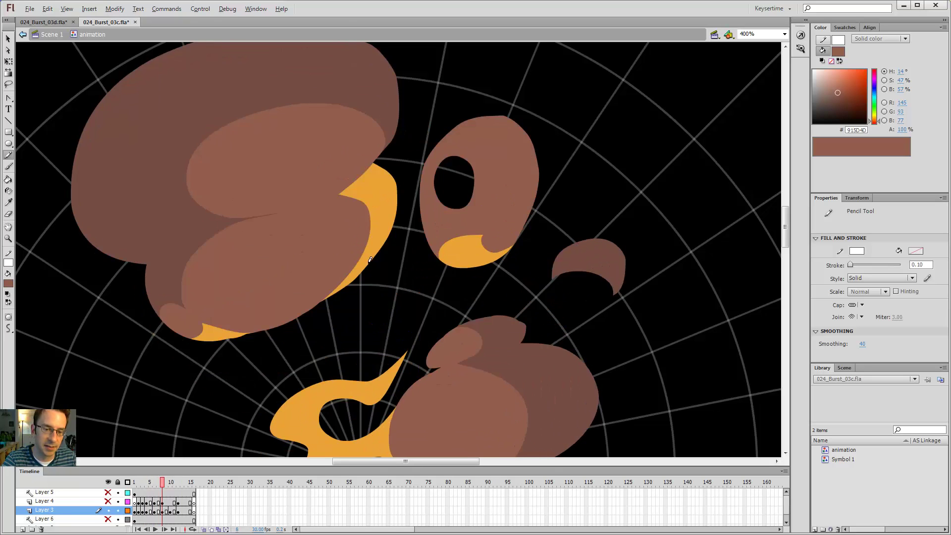
# - Step through the frames before and after frame 6 to compare the edge of the large cloud's lower lobe
pyautogui.press(',')
pyautogui.press(',')
pyautogui.press(',')
pyautogui.press(',')
pyautogui.press('.')
pyautogui.press('.')
pyautogui.press('.')
pyautogui.press('.')
pyautogui.press('.')
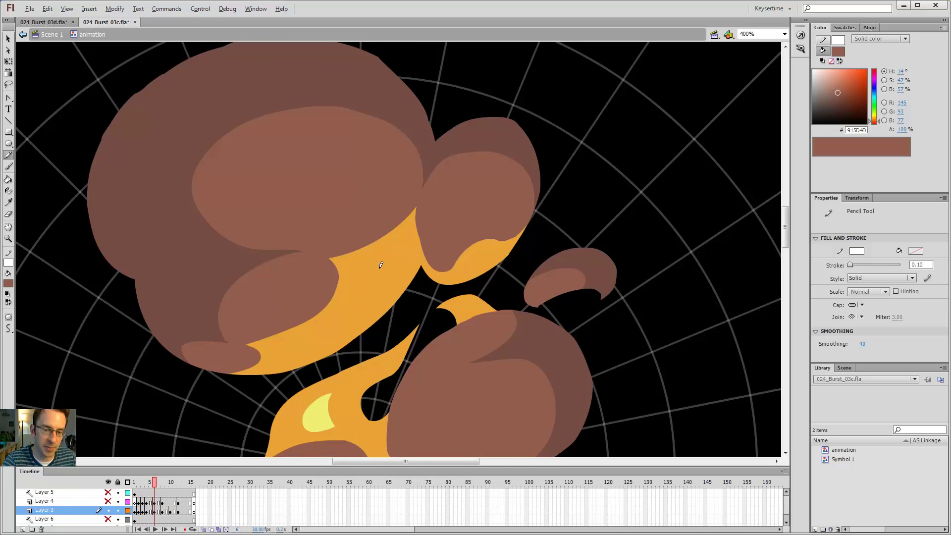
pyautogui.press(',')
pyautogui.press(',')
pyautogui.press(',')
pyautogui.press(',')
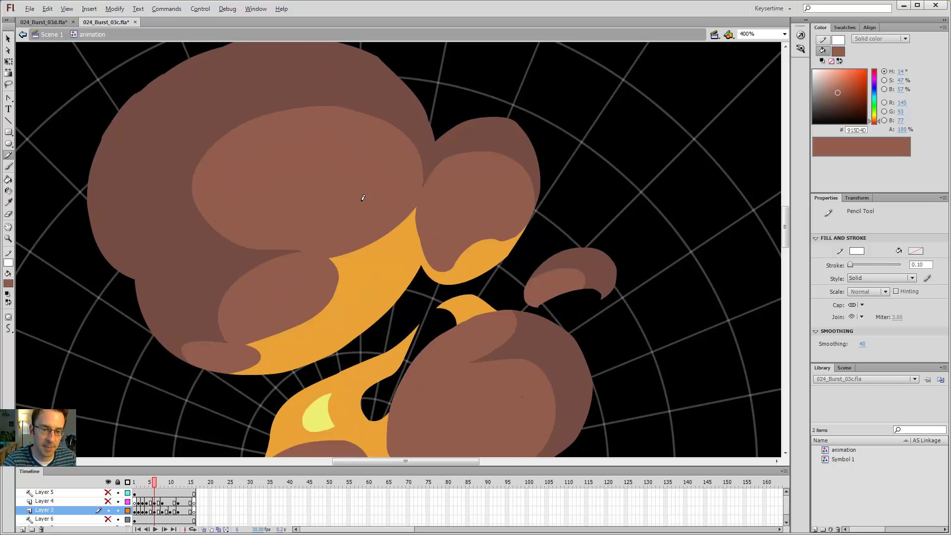
pyautogui.press('.')
pyautogui.press('.')
pyautogui.press('.')
pyautogui.press('.')
pyautogui.press(',')
pyautogui.press(',')
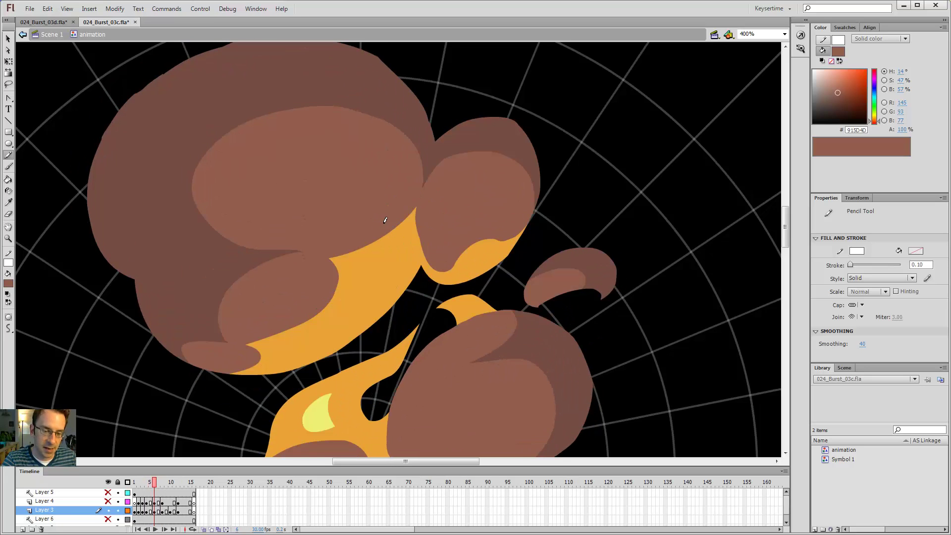
# - Turn on outline onion skinning around frame 6 with its range ending at frame 8, and display Layer 3 as outlines
pyautogui.click(205, 529)
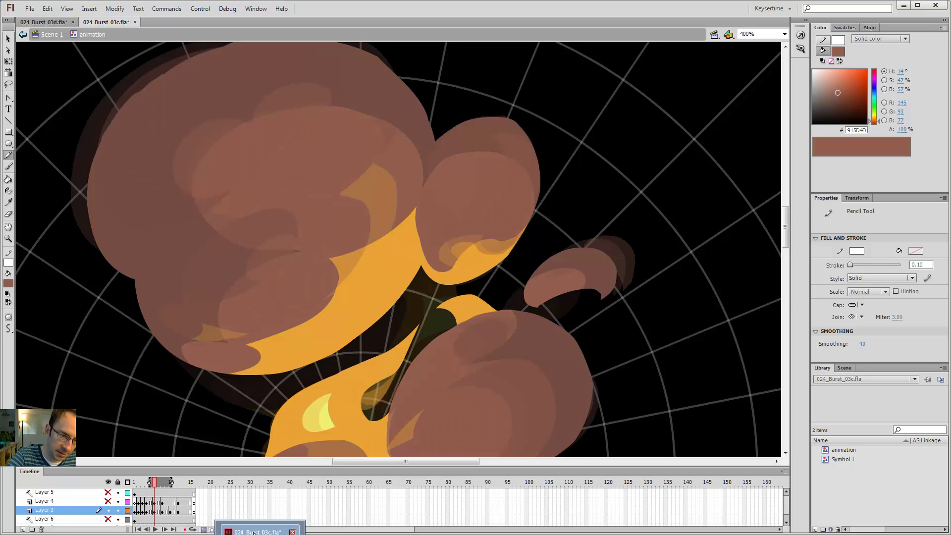
pyautogui.moveTo(171, 480); pyautogui.dragTo(164, 486)
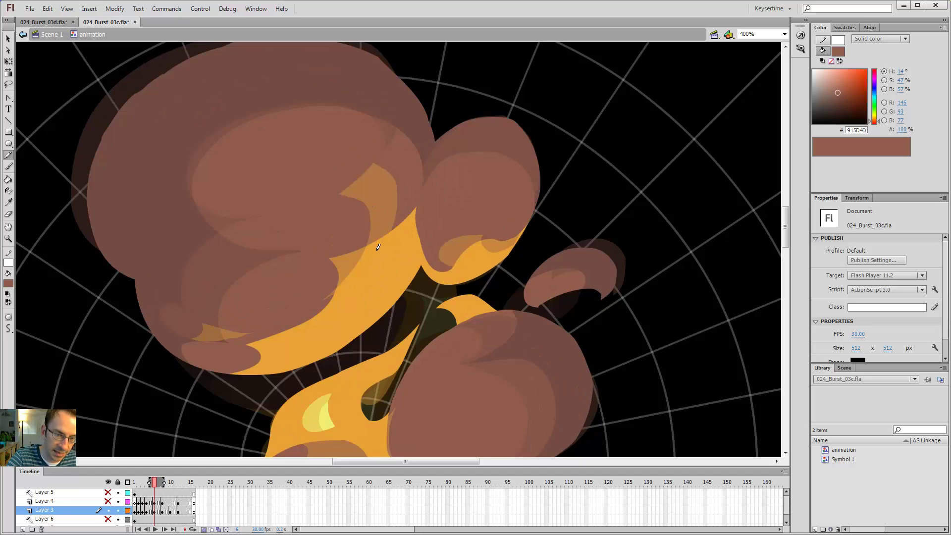
pyautogui.click(206, 529)
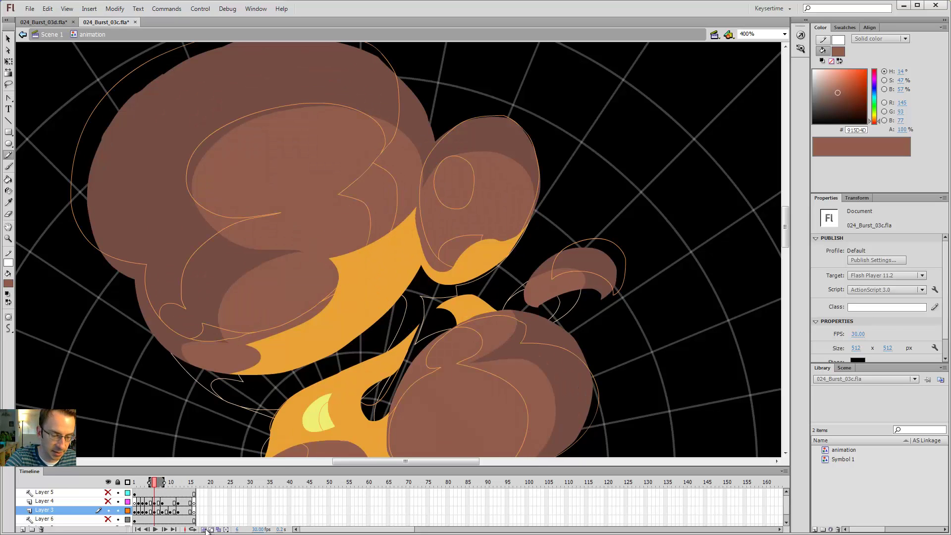
pyautogui.click(205, 529)
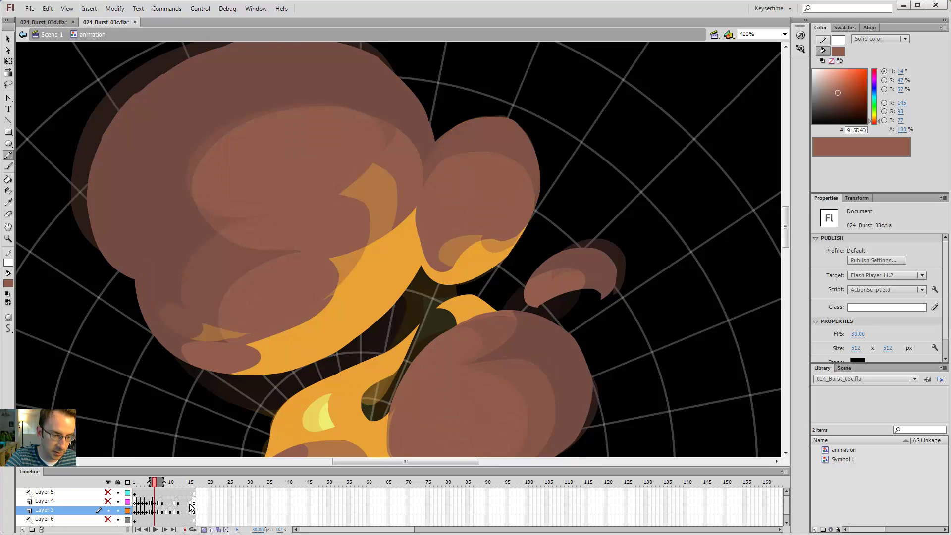
pyautogui.click(128, 511)
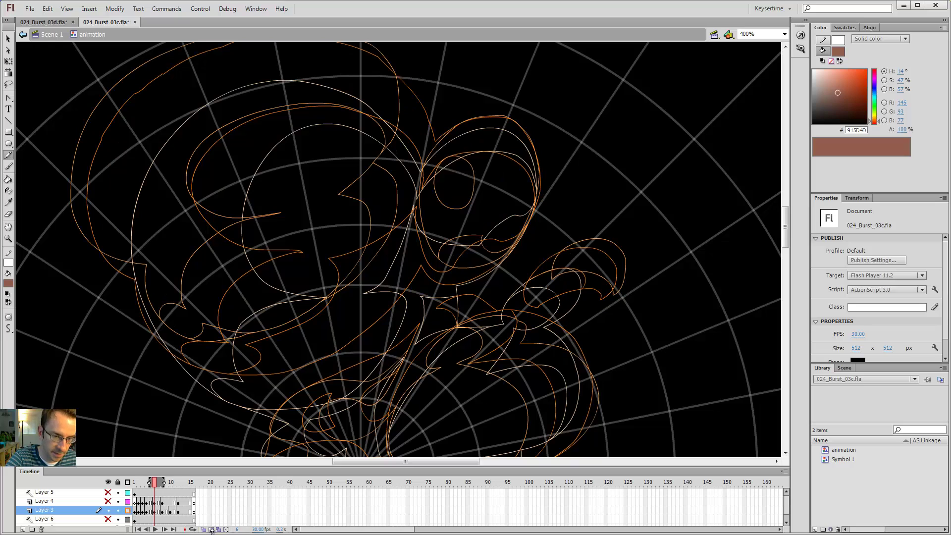
# - Draw a pencil curve on frame 6 that extends the large cloud's lower lobe into the orange area beside the notch
pyautogui.keyDown('ctrl'); pyautogui.click(366, 255); pyautogui.keyUp('ctrl')
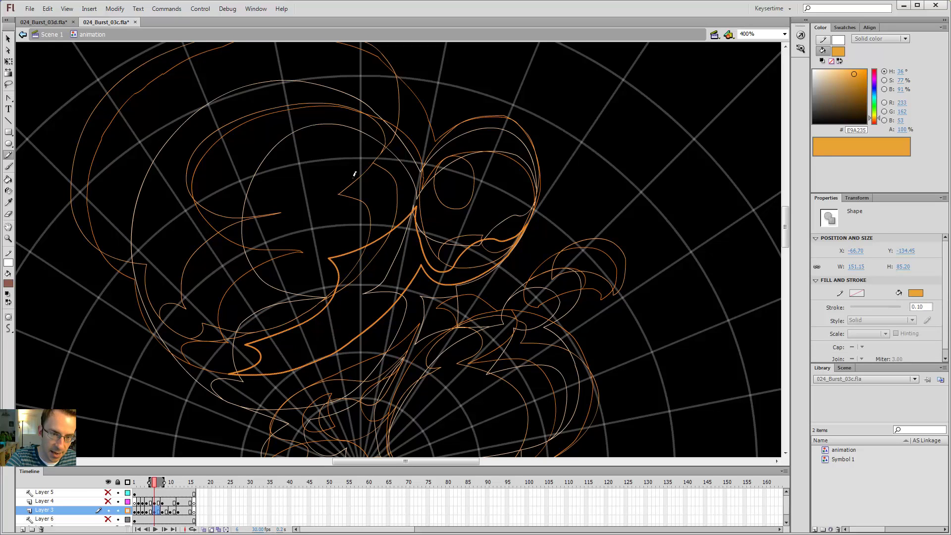
pyautogui.moveTo(355, 174)
pyautogui.mouseDown()
pyautogui.moveTo(328, 197)
pyautogui.moveTo(359, 202)
pyautogui.moveTo(374, 261)
pyautogui.mouseUp()
pyautogui.hotkey('ctrl', 'z')
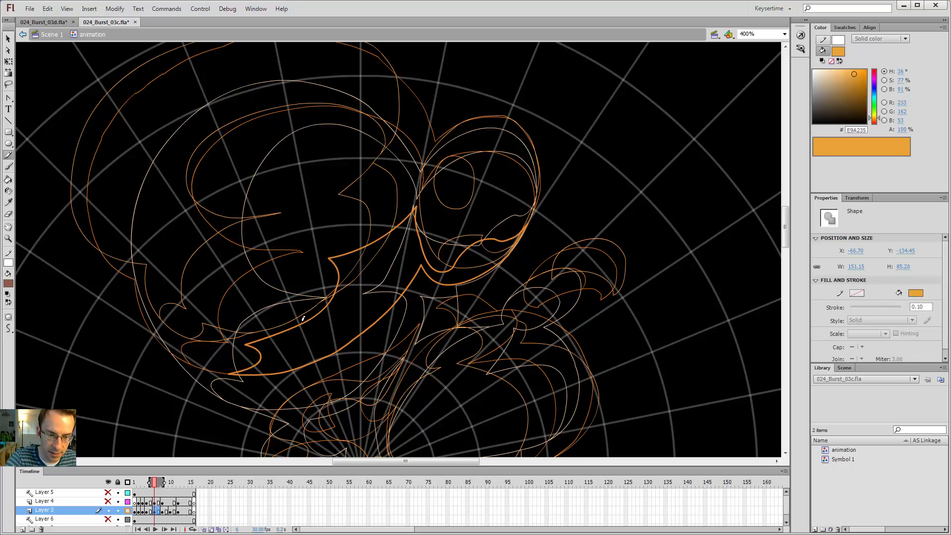
pyautogui.moveTo(297, 323); pyautogui.dragTo(362, 284)
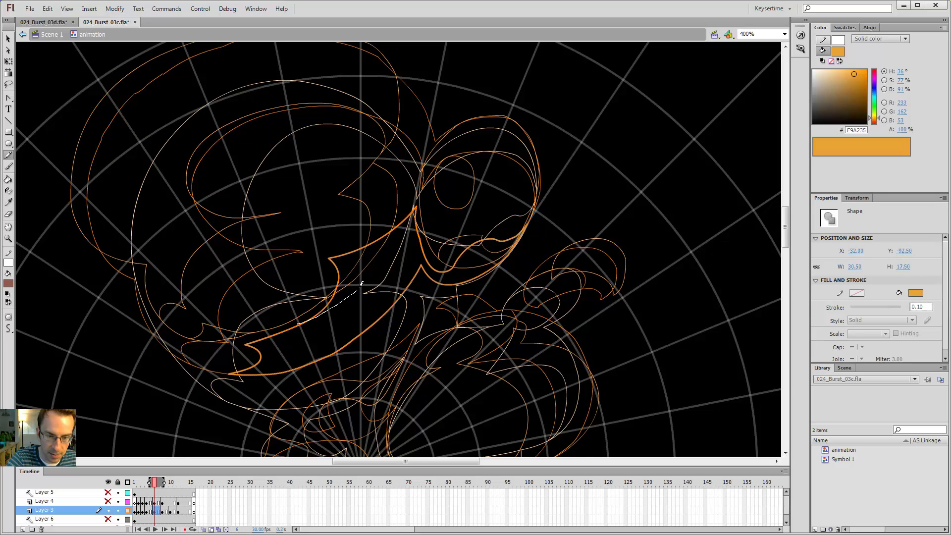
pyautogui.moveTo(367, 246); pyautogui.dragTo(367, 246)
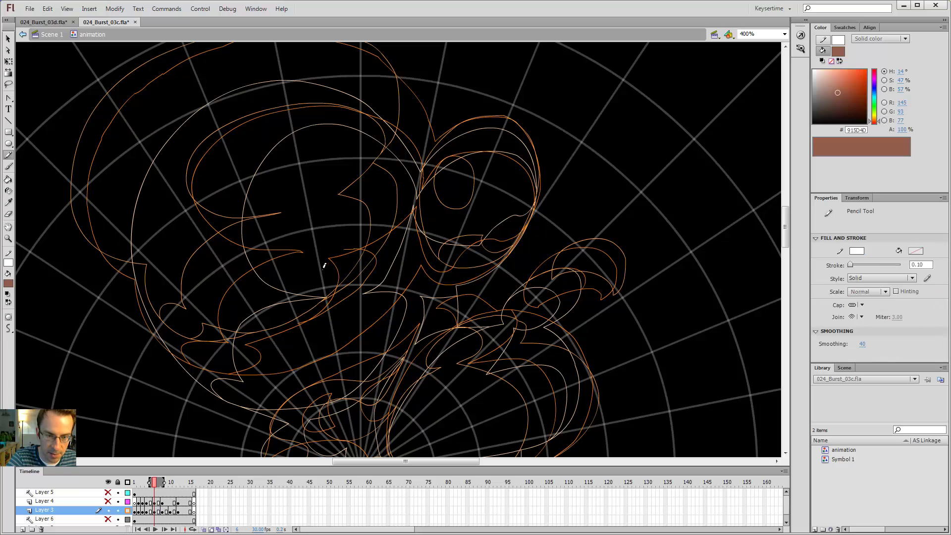
pyautogui.press('v')
pyautogui.click(350, 254)
pyautogui.click(376, 241)
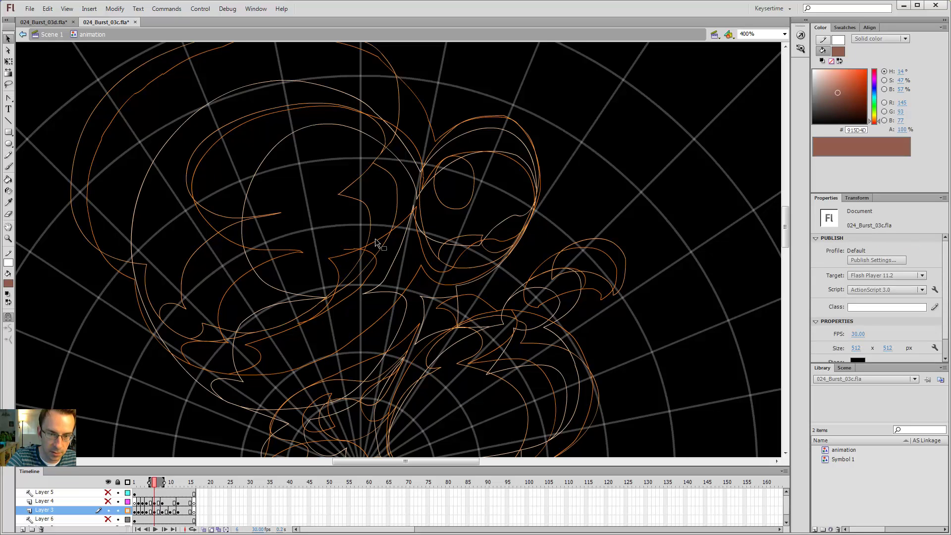
# - Show Layer 3 filled again, then fill the lower lobe's extension with brown 915D4D and delete its pencil line
pyautogui.click(127, 511)
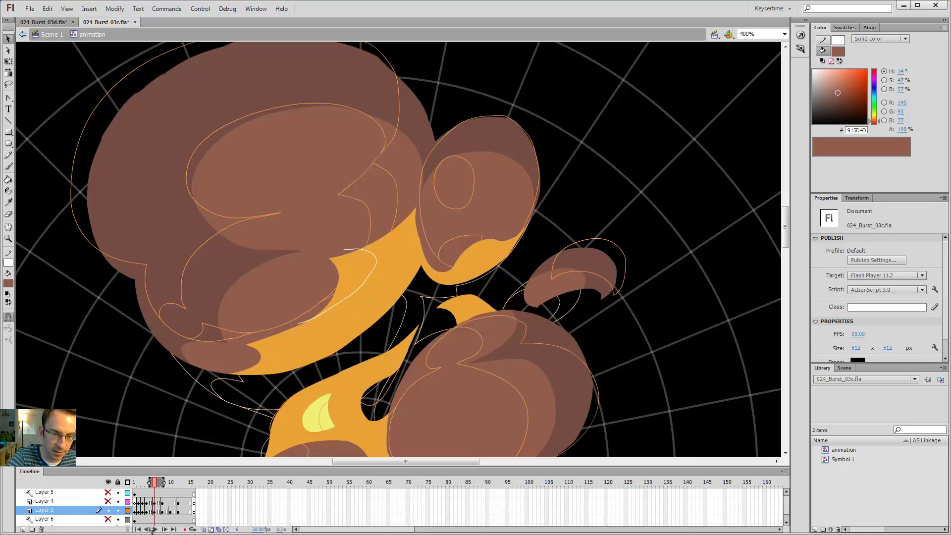
pyautogui.press('k')
pyautogui.click(345, 277)
pyautogui.press('v')
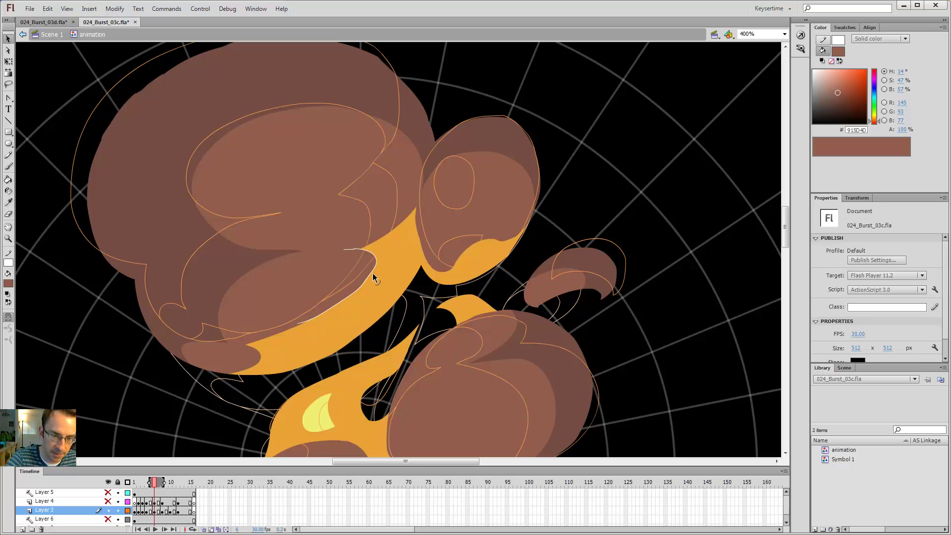
pyautogui.click(372, 272)
pyautogui.doubleClick(372, 272)
pyautogui.press('Delete')
pyautogui.moveTo(366, 281); pyautogui.dragTo(370, 276)
# - Flip through the frames on either side of frame 6 to check how the reshaped lower lobe moves
pyautogui.press(',')
pyautogui.press(',')
pyautogui.press('.')
pyautogui.press('.')
pyautogui.press('.')
pyautogui.press('.')
pyautogui.press(',')
pyautogui.press(',')
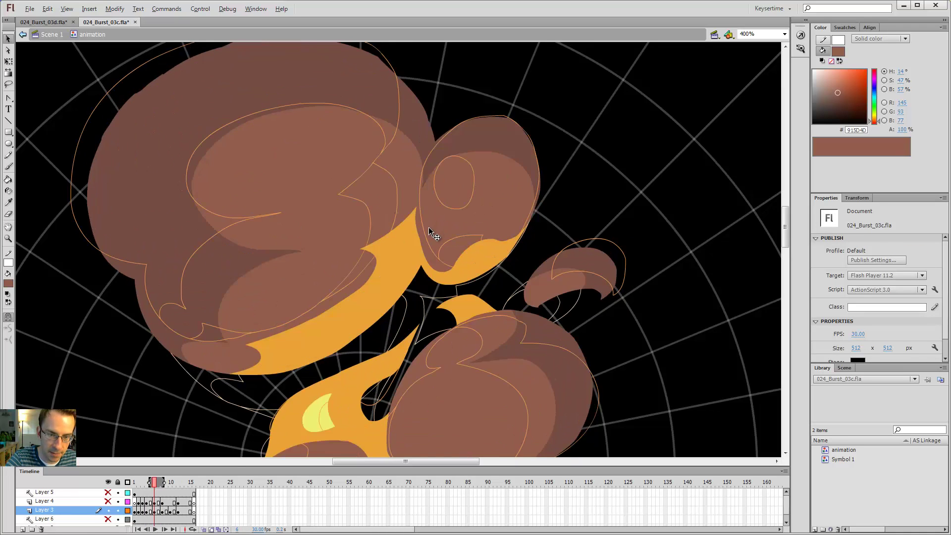
pyautogui.press(',')
pyautogui.press(',')
pyautogui.press('.')
pyautogui.press('.')
pyautogui.press('.')
pyautogui.press('.')
pyautogui.press(',')
pyautogui.press(',')
pyautogui.press(',')
pyautogui.press(',')
# - Try marking the edge of the large cloud's upper lobe with short pencil strokes on frames 3, 4, 6 and 8
pyautogui.press('y')
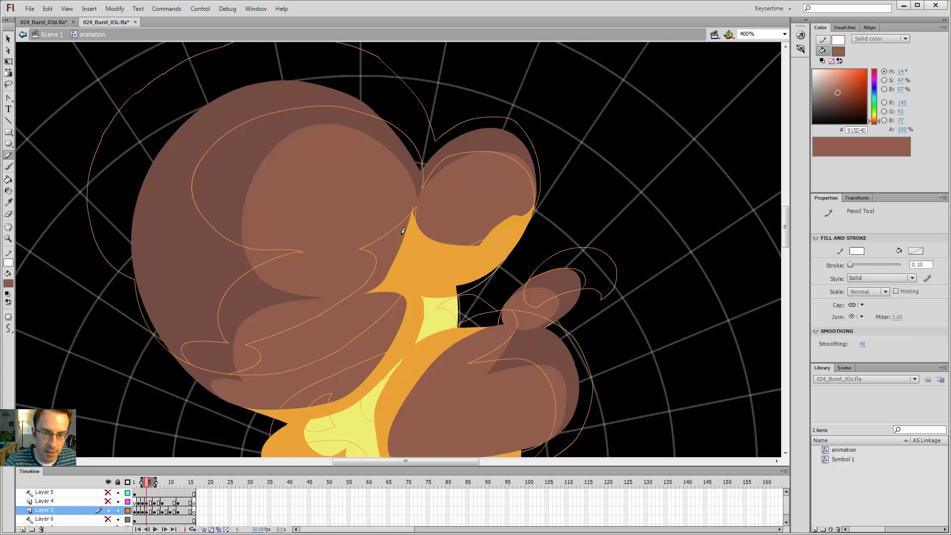
pyautogui.press(',')
pyautogui.press('.')
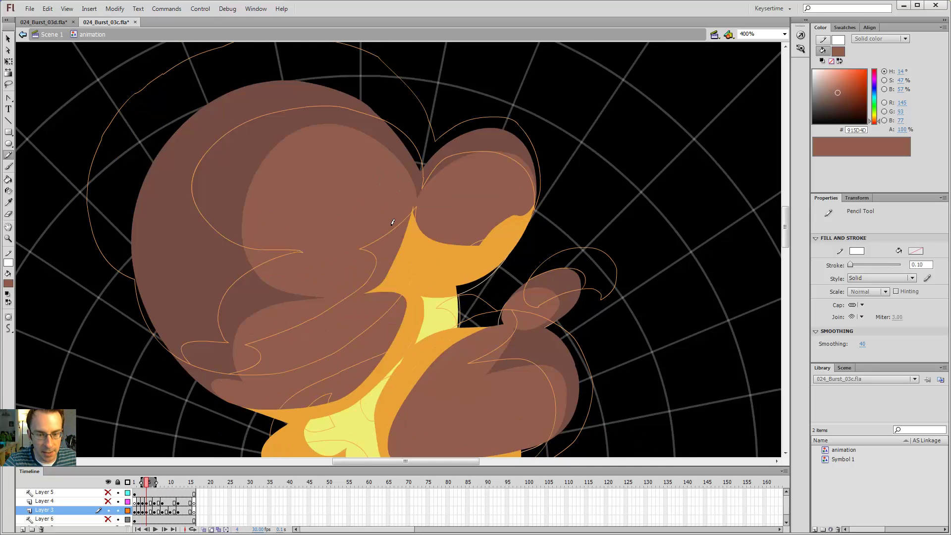
pyautogui.press(',')
pyautogui.moveTo(385, 209); pyautogui.dragTo(333, 248)
pyautogui.press('.')
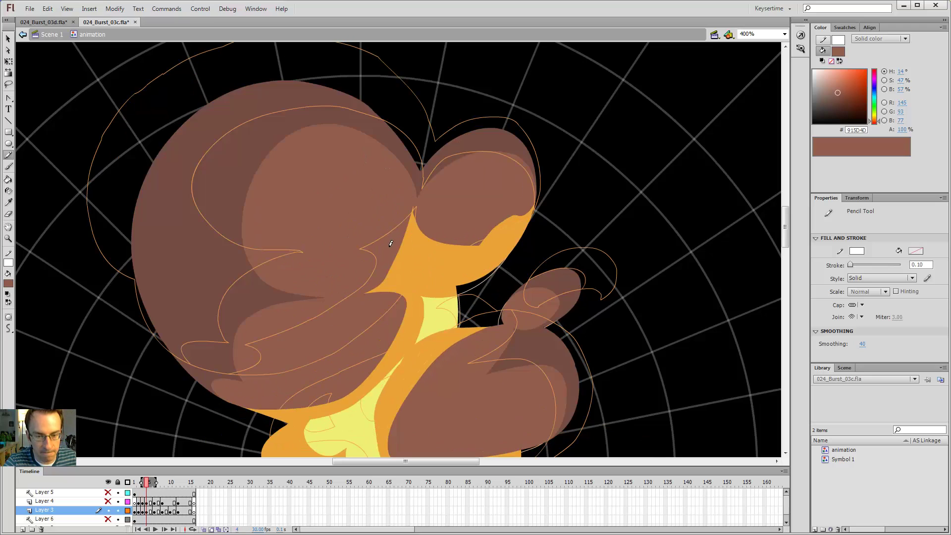
pyautogui.moveTo(389, 239); pyautogui.dragTo(376, 270)
pyautogui.press('.')
pyautogui.press('.')
pyautogui.moveTo(402, 216); pyautogui.dragTo(363, 235)
pyautogui.press('.')
pyautogui.press('.')
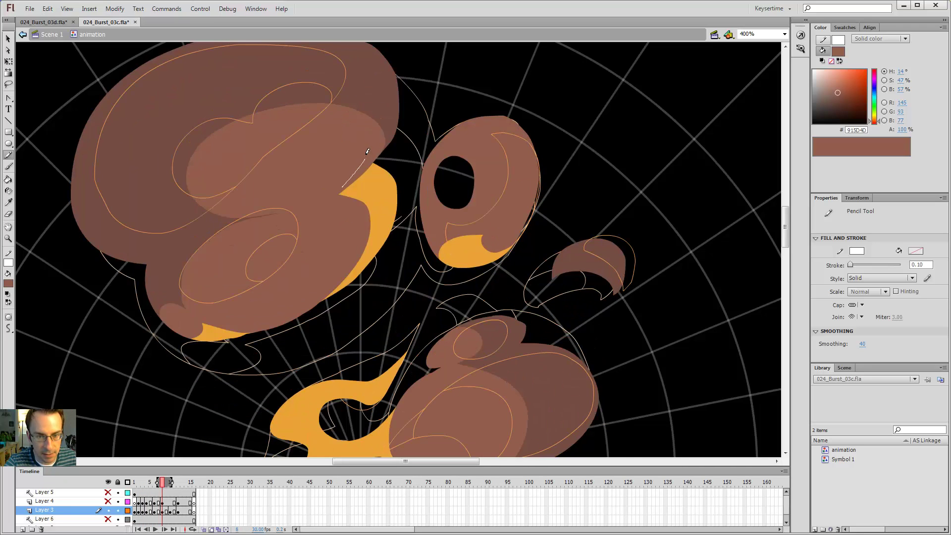
pyautogui.moveTo(367, 151); pyautogui.dragTo(368, 150)
# - Flip between frames 3 and 8 to examine how the upper lobe's edge travels from frame to frame
pyautogui.press(',')
pyautogui.press(',')
pyautogui.press('.')
pyautogui.press('.')
pyautogui.press(',')
pyautogui.press(',')
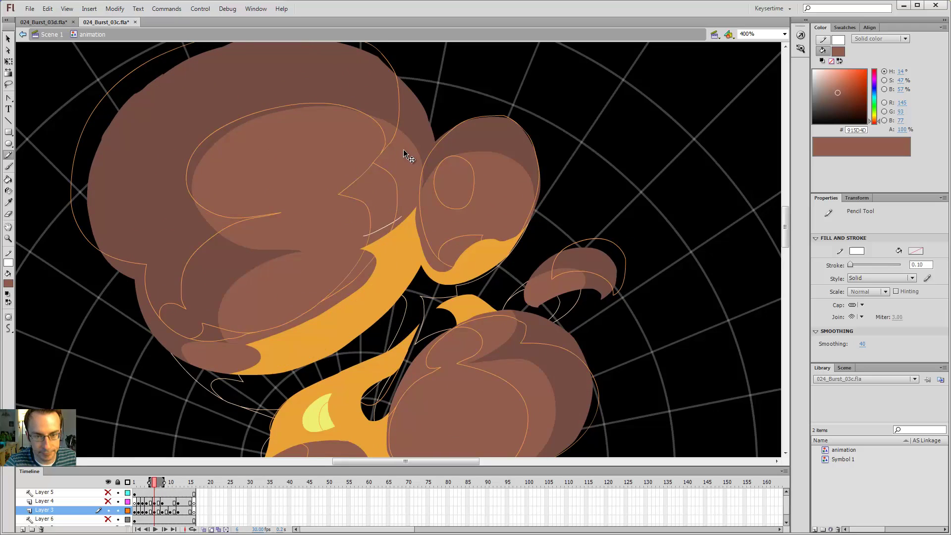
pyautogui.press(',')
pyautogui.press(',')
pyautogui.press(',')
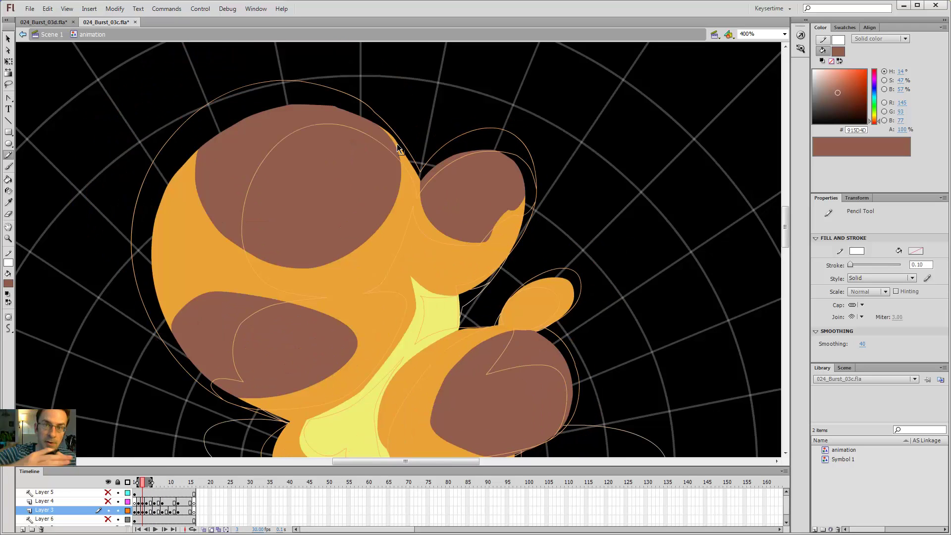
pyautogui.press(',')
pyautogui.press('.')
pyautogui.press('.')
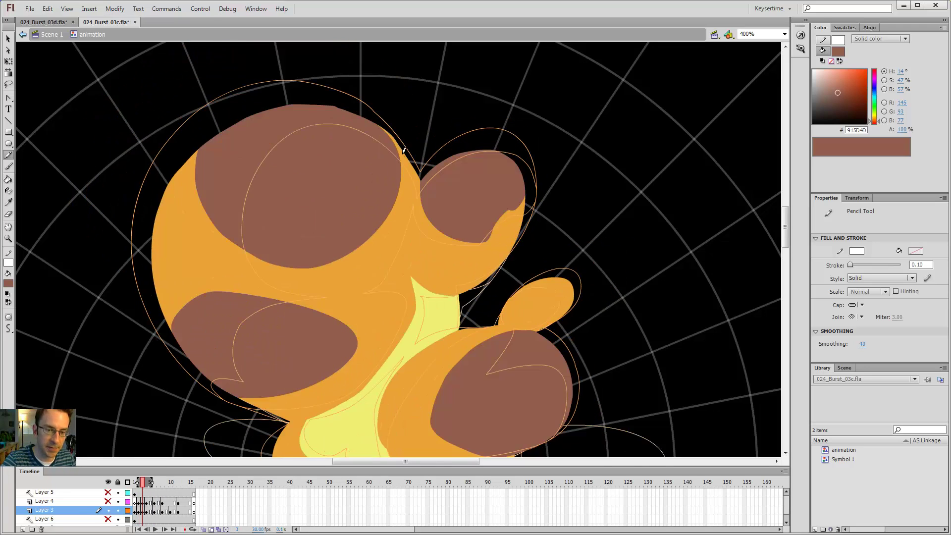
pyautogui.press(',')
pyautogui.press('.')
pyautogui.press(',')
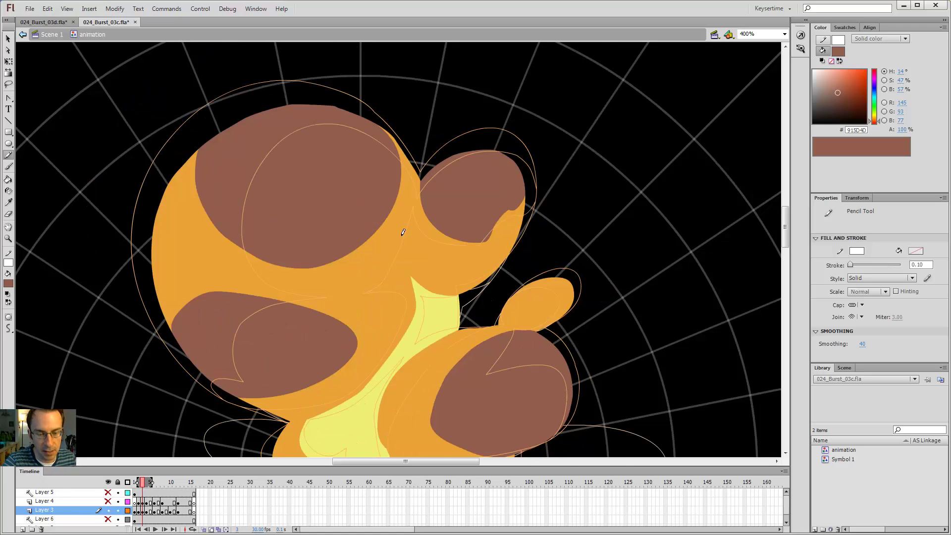
pyautogui.press(',')
pyautogui.press('.')
pyautogui.press('.')
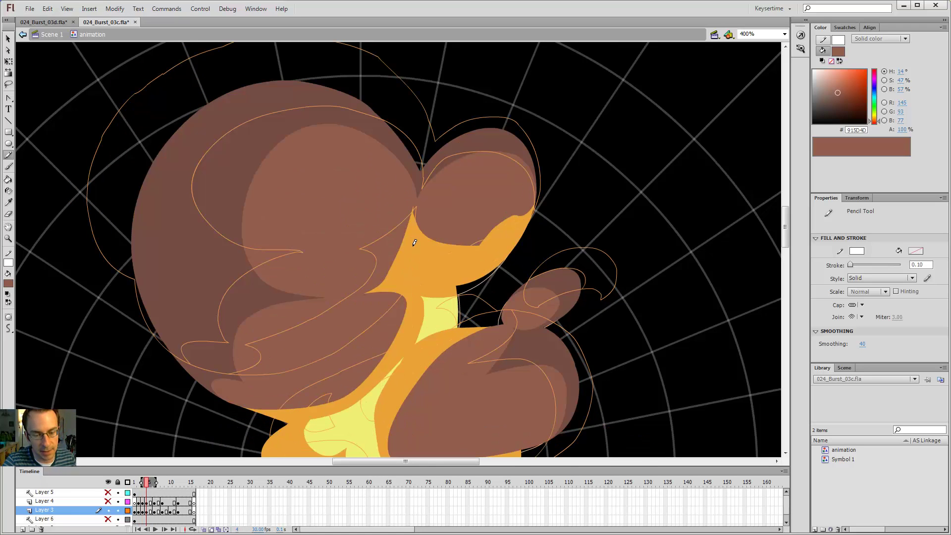
# - Try a pencil stroke along the upper lobe's lower edge on frame 4 and undo the trial strokes
pyautogui.moveTo(352, 285)
pyautogui.mouseDown()
pyautogui.moveTo(410, 194)
pyautogui.moveTo(367, 290)
pyautogui.moveTo(412, 230)
pyautogui.moveTo(401, 264)
pyautogui.mouseUp()
pyautogui.hotkey('ctrl', 'z')
pyautogui.hotkey('ctrl', 'z')
pyautogui.hotkey('ctrl', 'z')
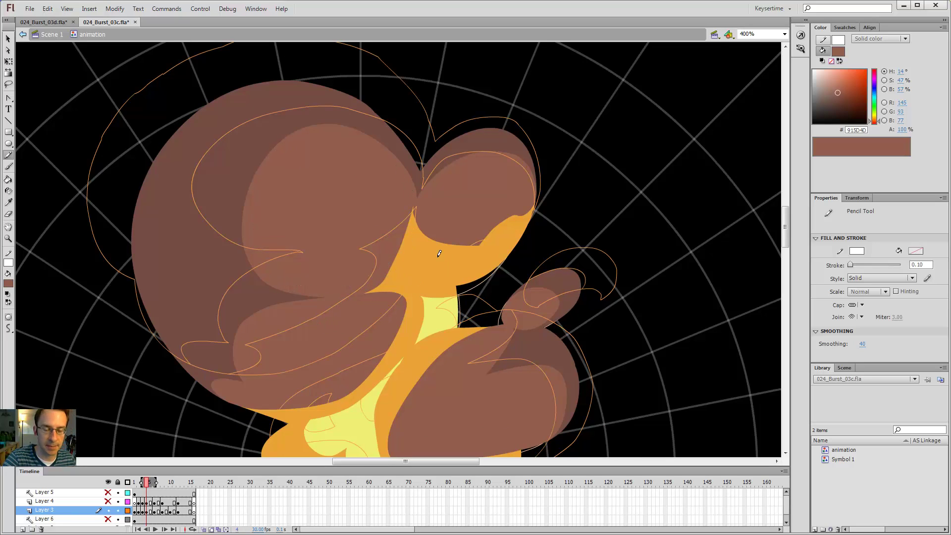
# - Bulge the upper lobe's edge into the orange gap on frame 4 with a pencil curve, brown fill and deleted guide line
pyautogui.press(',')
pyautogui.press('.')
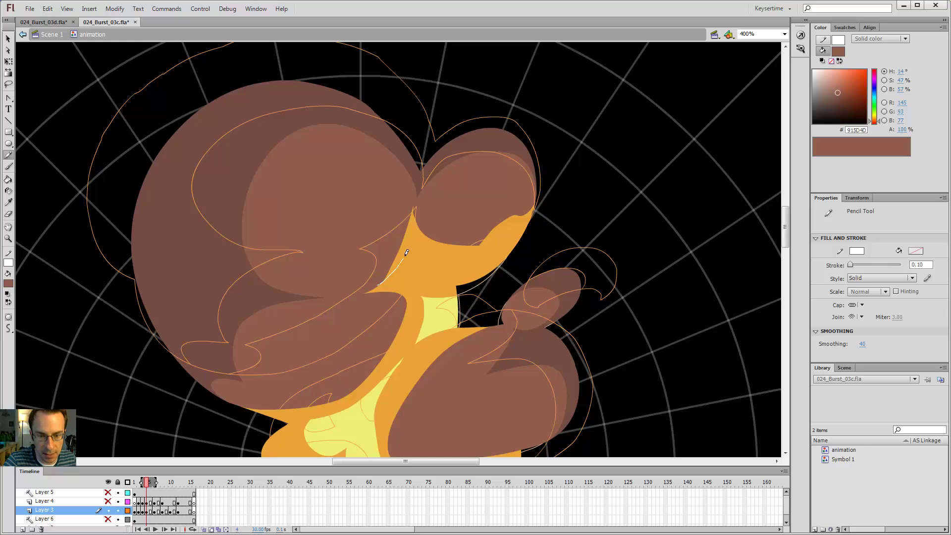
pyautogui.moveTo(421, 203); pyautogui.dragTo(417, 198)
pyautogui.press('v')
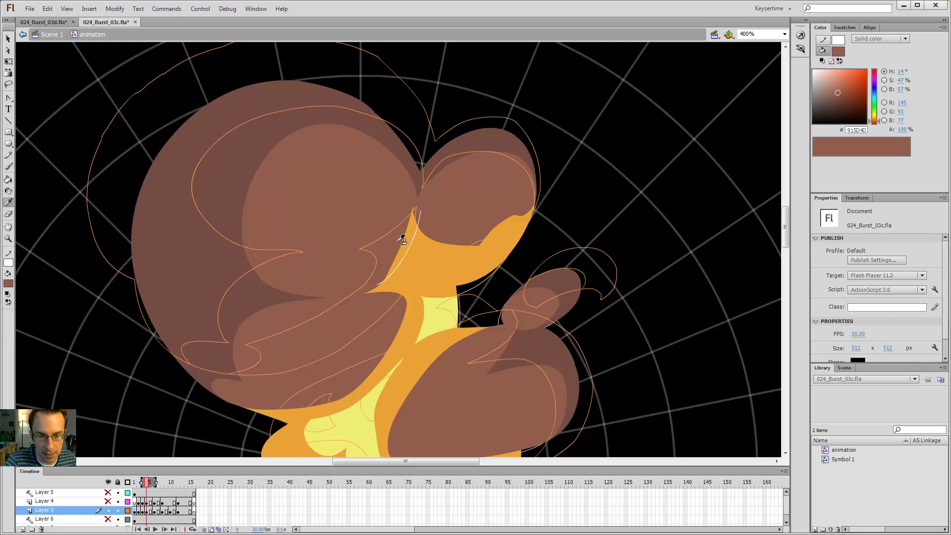
pyautogui.press('k')
pyautogui.click(404, 242)
pyautogui.press('v')
pyautogui.doubleClick(412, 246)
pyautogui.press('Delete')
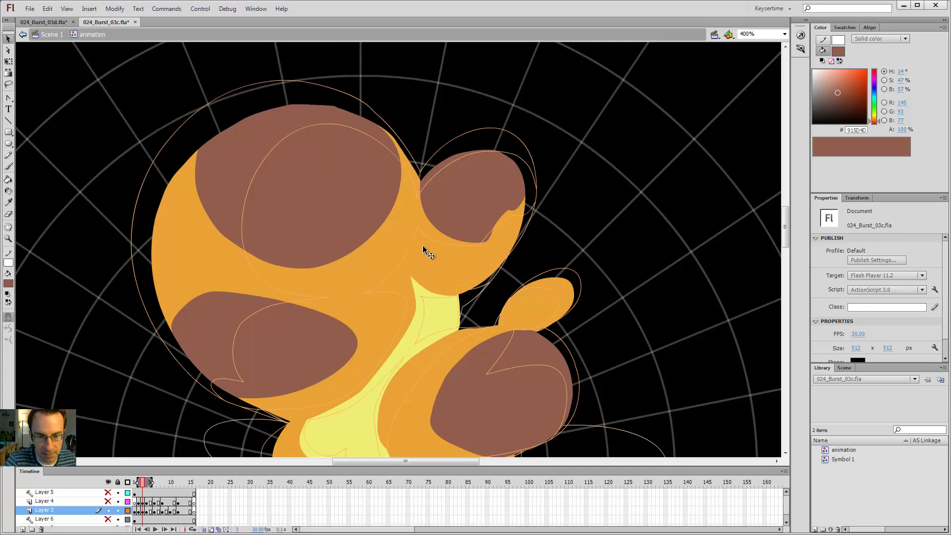
# - Extend the upper lobe's edge on frame 4 further with a second brown-filled curve, delete its line and check adjacent frames
pyautogui.press('y')
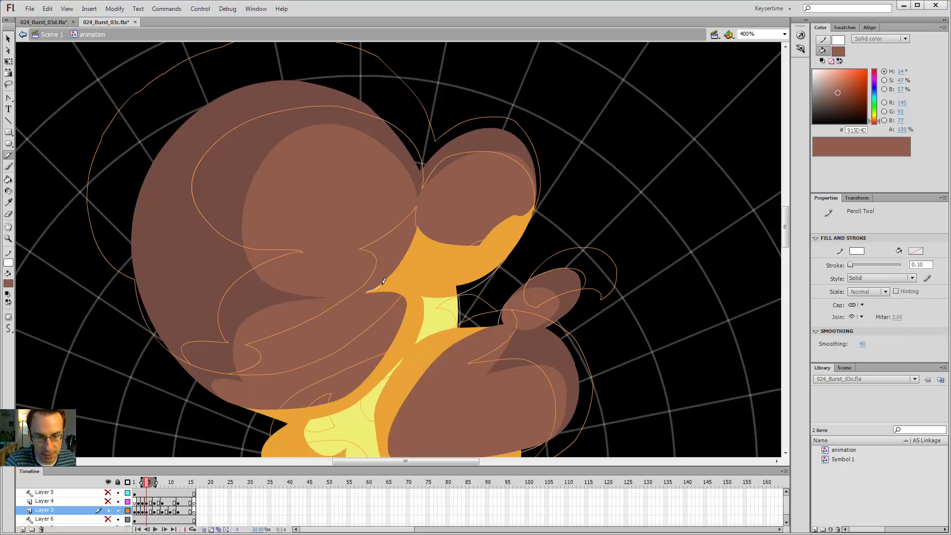
pyautogui.moveTo(425, 224); pyautogui.dragTo(425, 216)
pyautogui.press('v')
pyautogui.press('k')
pyautogui.click(414, 241)
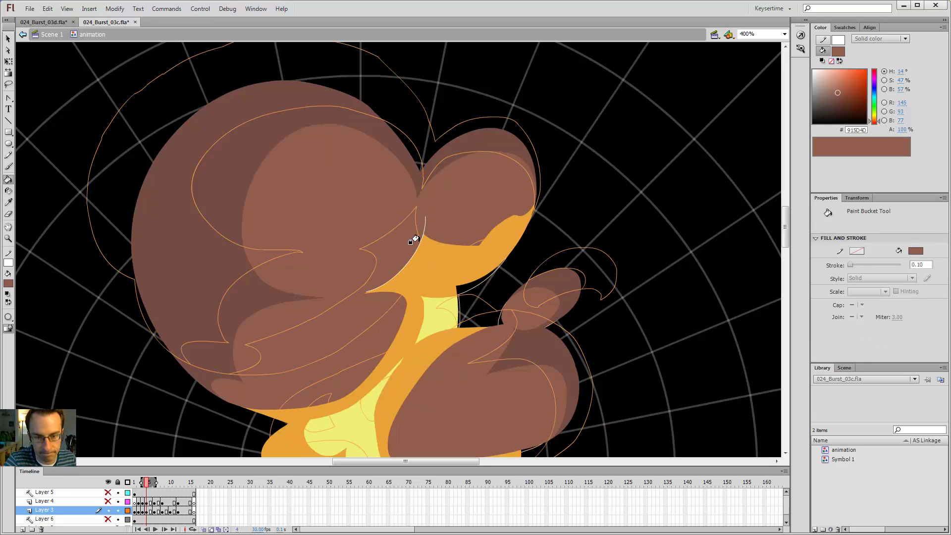
pyautogui.press('v')
pyautogui.doubleClick(419, 243)
pyautogui.press('Delete')
pyautogui.press(',')
pyautogui.press('.')
pyautogui.press('.')
pyautogui.press('.')
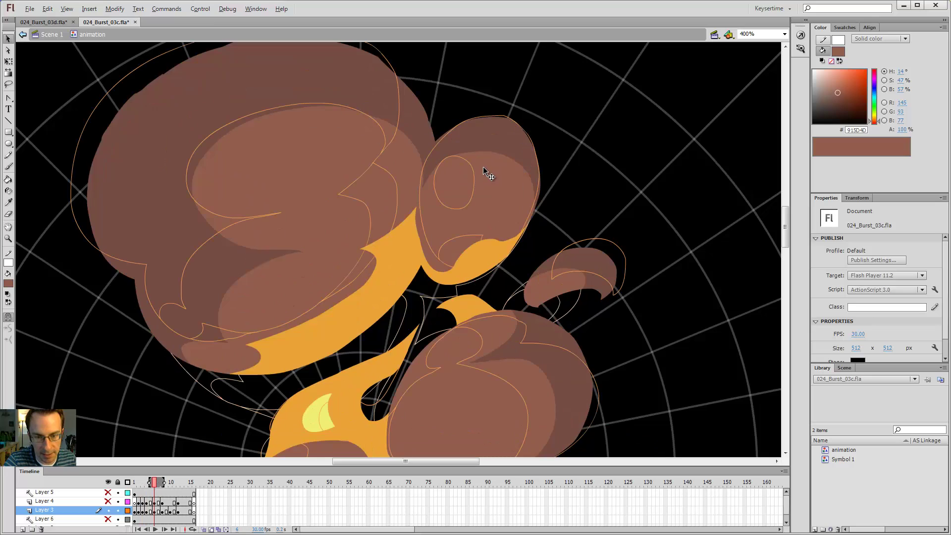
# - Lower the bottom edge of the small neighbouring puff on frame 4 with a brown-filled pencil curve, delete the line and smooth the edge
pyautogui.press(',')
pyautogui.press(',')
pyautogui.press('y')
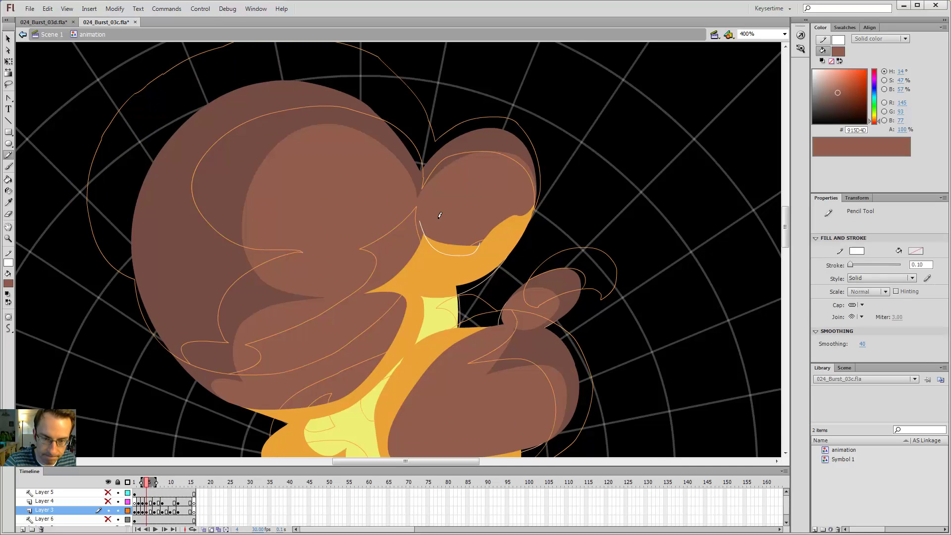
pyautogui.press('k')
pyautogui.click(452, 249)
pyautogui.press('b')
pyautogui.press('v')
pyautogui.doubleClick(471, 253)
pyautogui.press('Delete')
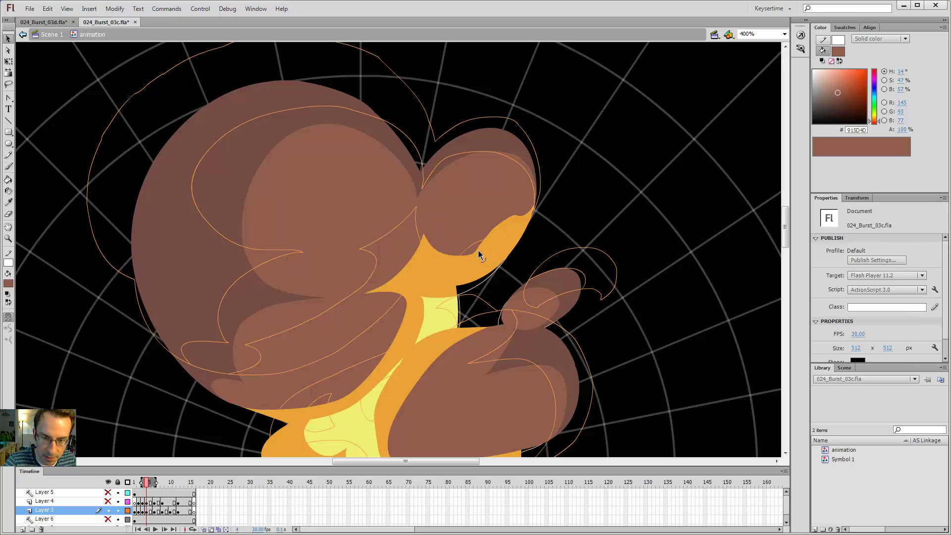
pyautogui.moveTo(477, 251); pyautogui.dragTo(469, 253)
pyautogui.press(',')
pyautogui.press('.')
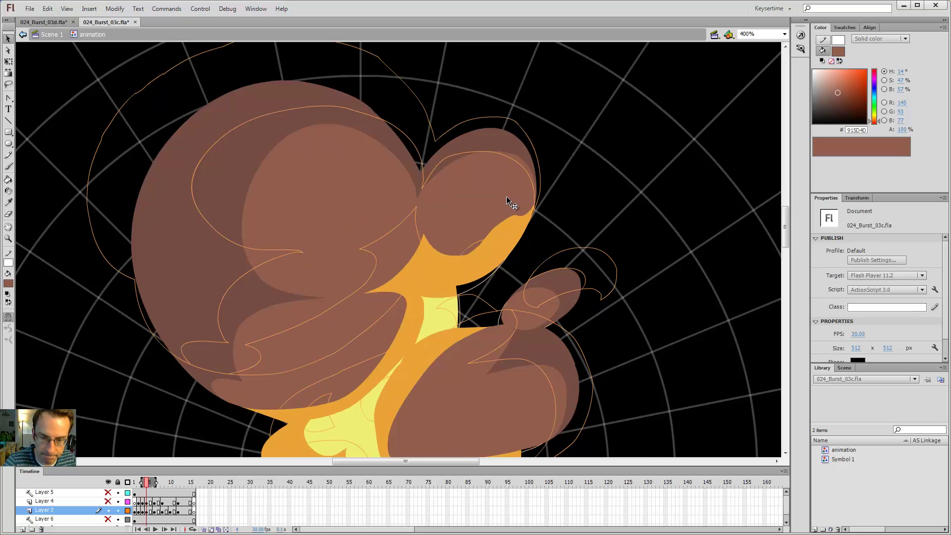
# - Examine how the upper lobe and the orange gap beside it move between frame 4 and its neighbouring frames
pyautogui.press('.')
pyautogui.press(',')
pyautogui.press(',')
pyautogui.press('.')
pyautogui.press('.')
pyautogui.press(',')
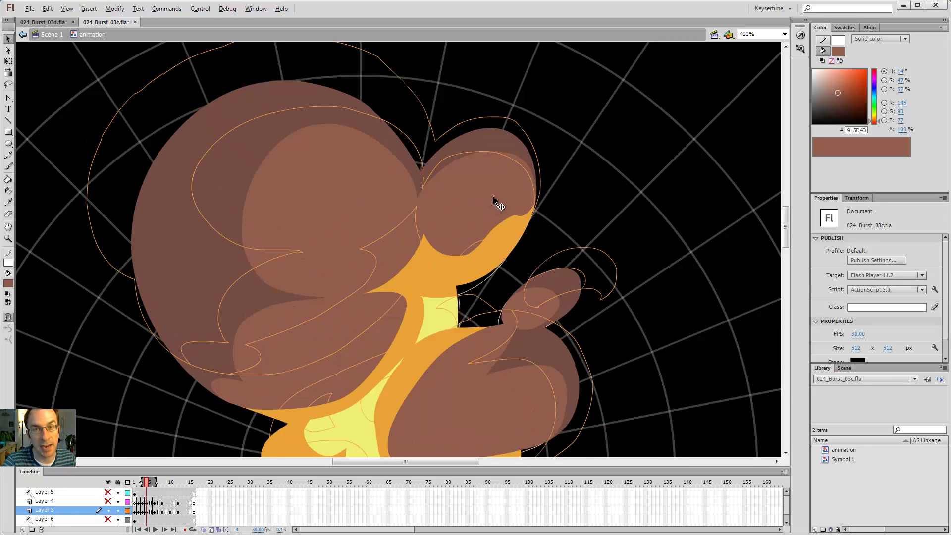
pyautogui.press('.')
pyautogui.press('.')
pyautogui.press(',')
pyautogui.press(',')
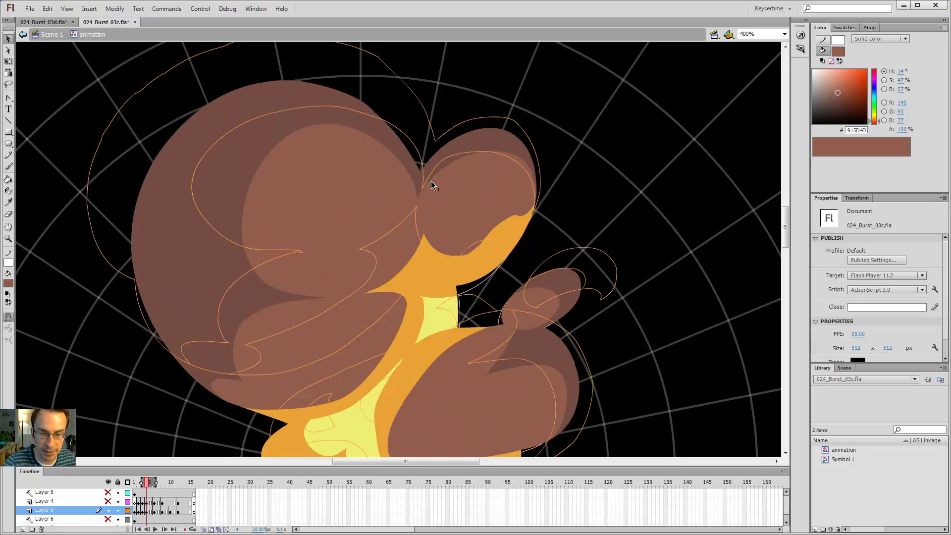
pyautogui.press(',')
pyautogui.press('.')
pyautogui.press('.')
pyautogui.press('.')
pyautogui.press(',')
pyautogui.press(',')
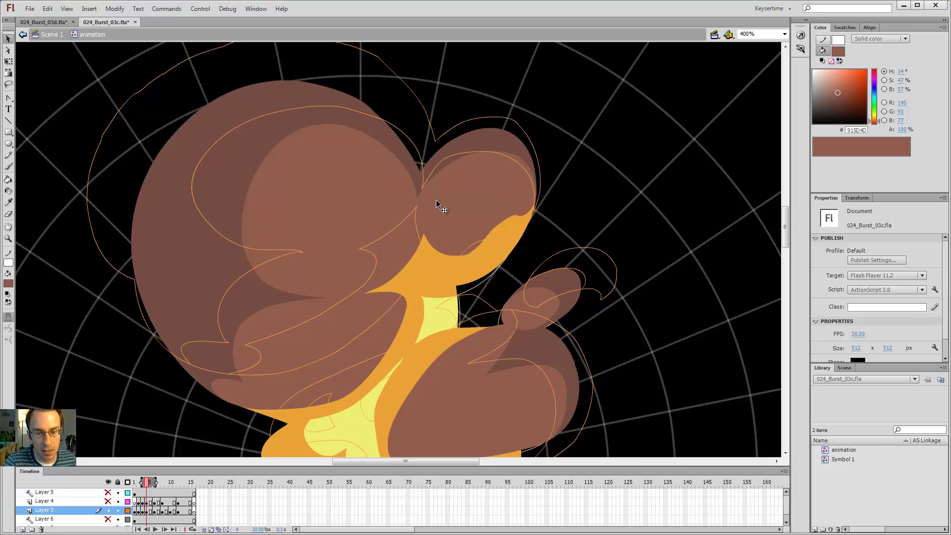
pyautogui.press(',')
pyautogui.press('.')
pyautogui.press('.')
pyautogui.press('.')
pyautogui.press(',')
pyautogui.press(',')
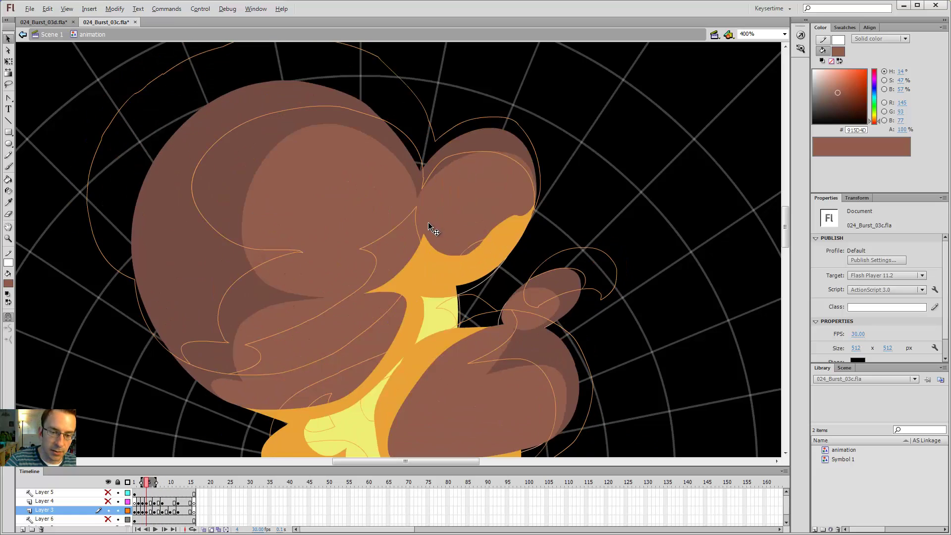
pyautogui.press(',')
pyautogui.press('.')
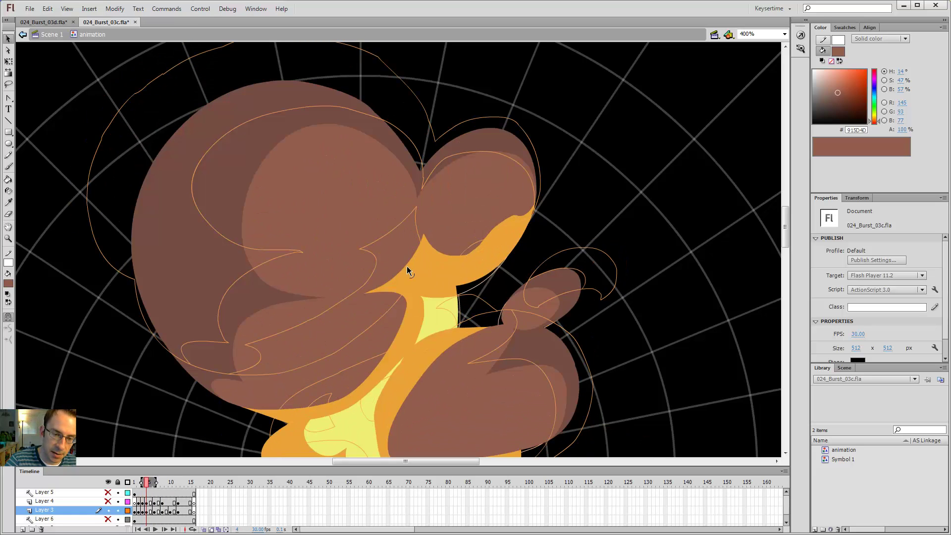
# - Extend the lower lobe's tip into the orange gap on frame 6 with a brown-filled pencil curve and delete its guide line
pyautogui.press('.')
pyautogui.press('.')
pyautogui.press('.')
pyautogui.press('.')
pyautogui.press(',')
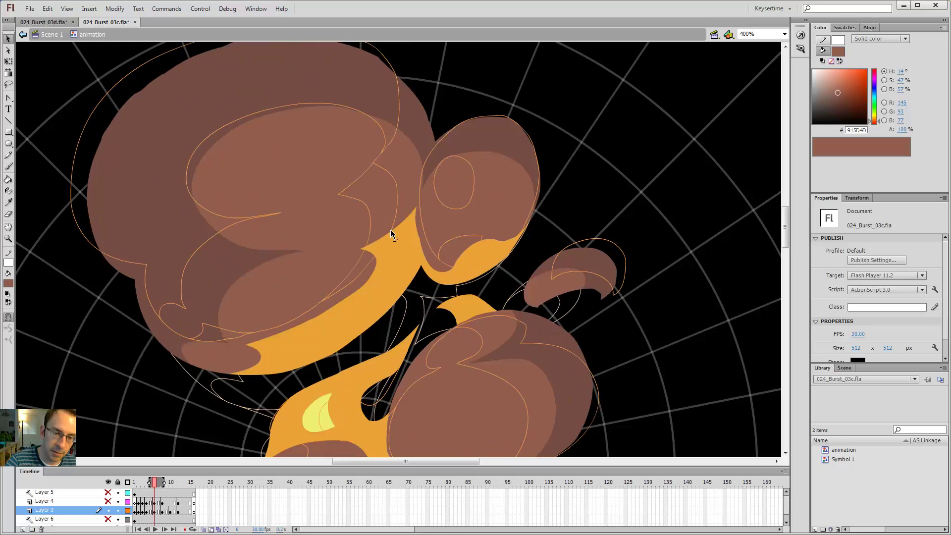
pyautogui.press(',')
pyautogui.press('y')
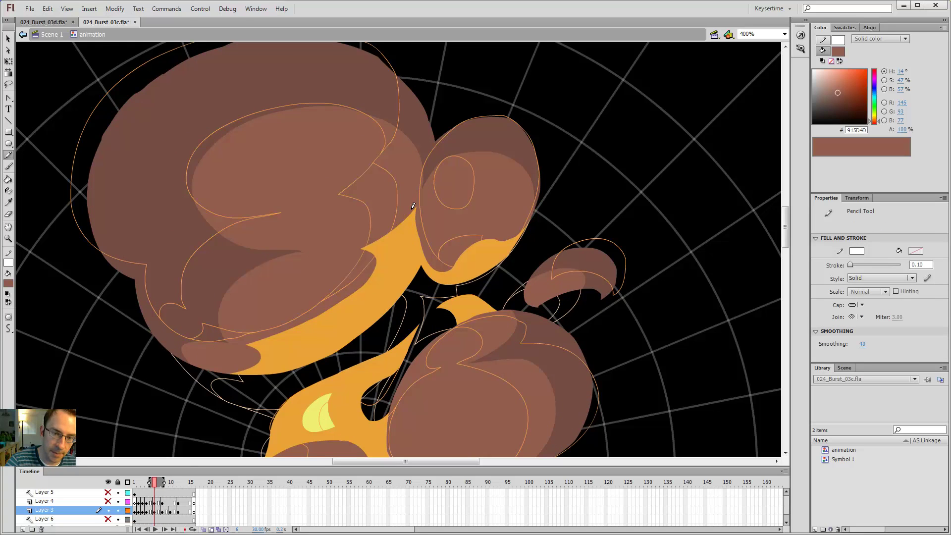
pyautogui.press('k')
pyautogui.click(370, 247)
pyautogui.press('v')
pyautogui.doubleClick(376, 247)
pyautogui.press('Delete')
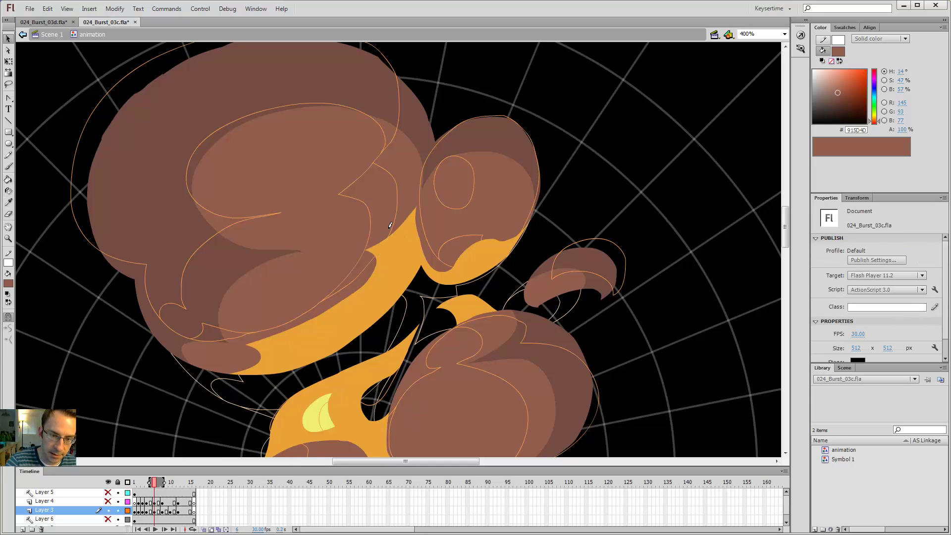
# - Try a pencil stroke up from the orange gap across the large lobe on frame 6 and undo it
pyautogui.press('y')
pyautogui.moveTo(388, 231)
pyautogui.mouseDown()
pyautogui.moveTo(372, 243)
pyautogui.moveTo(263, 121)
pyautogui.moveTo(381, 160)
pyautogui.mouseUp()
pyautogui.hotkey('ctrl', 'z')
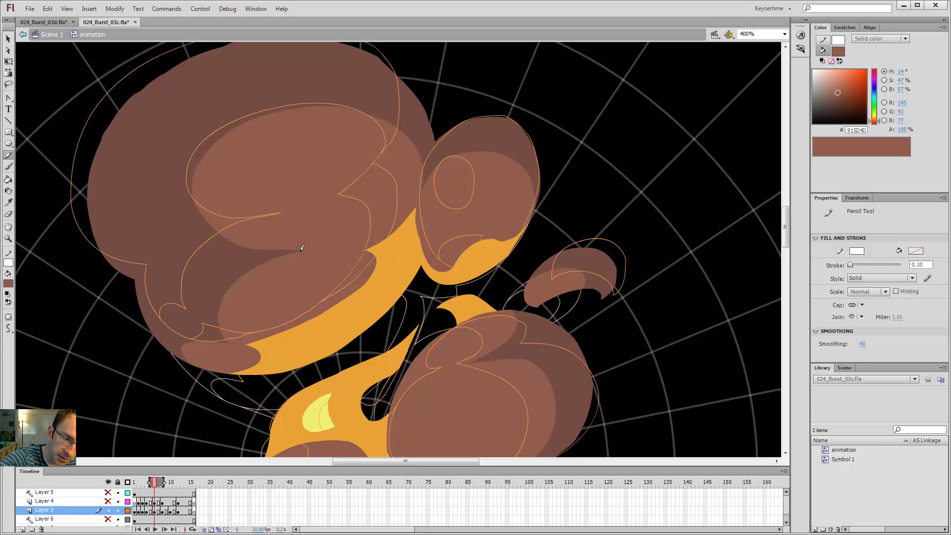
# - Compare the notch between the large lobes on frame 6 with the earlier and following frames
pyautogui.press('b')
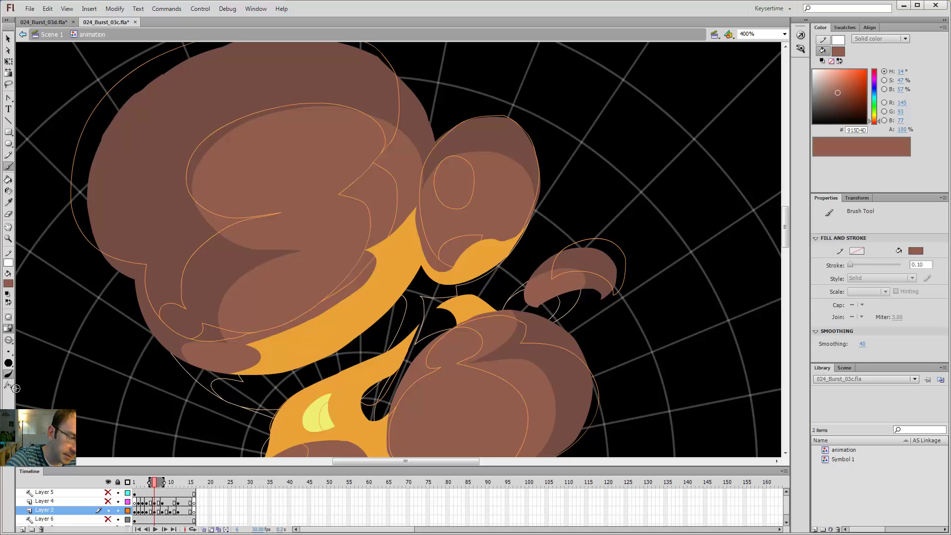
pyautogui.press(',')
pyautogui.press(',')
pyautogui.press('.')
pyautogui.press('.')
pyautogui.press('.')
pyautogui.press('.')
pyautogui.press(',')
pyautogui.press(',')
pyautogui.press(',')
pyautogui.press(',')
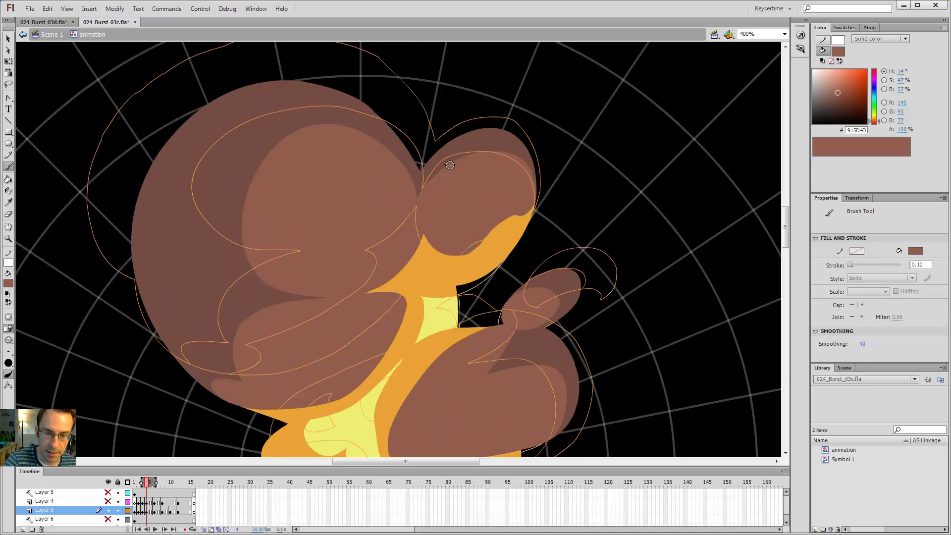
# - Reshape the upper lobe's lower edge at the notch on frame 8 by pulling its corner inward beside the orange area
pyautogui.press('.')
pyautogui.press('.')
pyautogui.press('.')
pyautogui.press('.')
pyautogui.press('v')
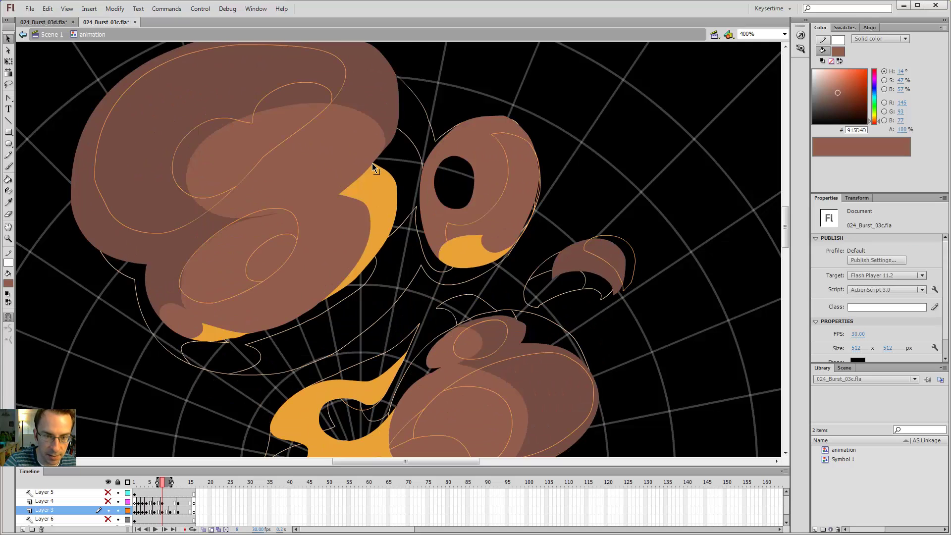
pyautogui.moveTo(373, 162); pyautogui.dragTo(371, 173)
pyautogui.press(',')
pyautogui.press('.')
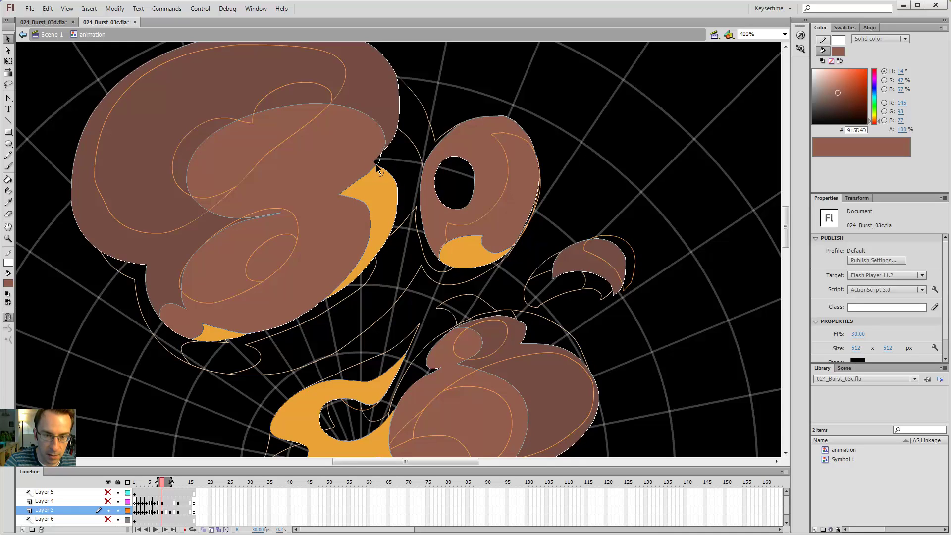
pyautogui.moveTo(376, 166)
pyautogui.mouseDown()
pyautogui.moveTo(390, 152)
pyautogui.moveTo(359, 171)
pyautogui.mouseUp()
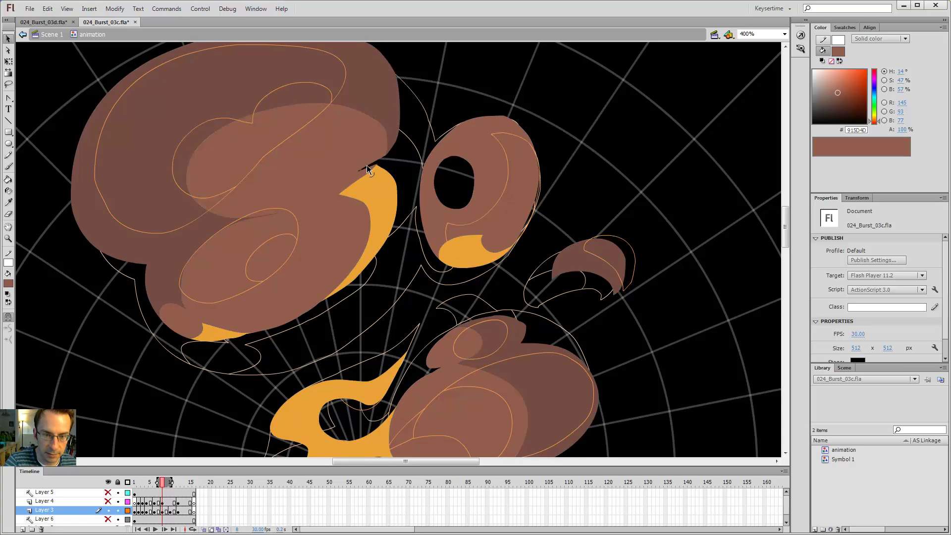
# - Adjust the notch corner on frame 8 so the orange area's tip meets the upper lobe's edge, checking the adjacent frame
pyautogui.press('.')
pyautogui.press(',')
pyautogui.moveTo(376, 163)
pyautogui.mouseDown()
pyautogui.moveTo(385, 162)
pyautogui.moveTo(379, 171)
pyautogui.moveTo(383, 159)
pyautogui.moveTo(376, 171)
pyautogui.mouseUp()
pyautogui.press('.')
pyautogui.press(',')
pyautogui.press('.')
pyautogui.press(',')
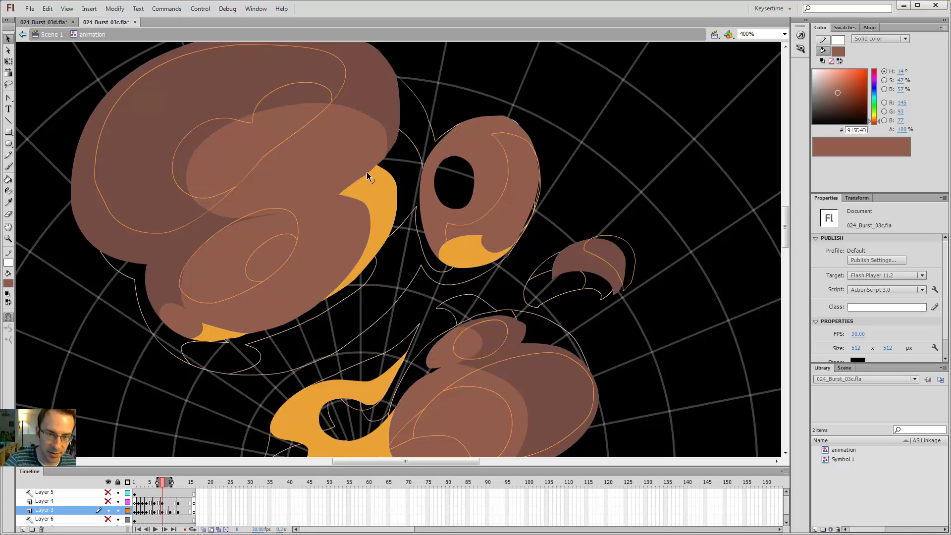
pyautogui.press('.')
pyautogui.press(',')
pyautogui.moveTo(376, 165); pyautogui.dragTo(376, 165)
# - Examine the motion of the reshaped lobes and notch across the frames before and after frame 6
pyautogui.press(',')
pyautogui.press(',')
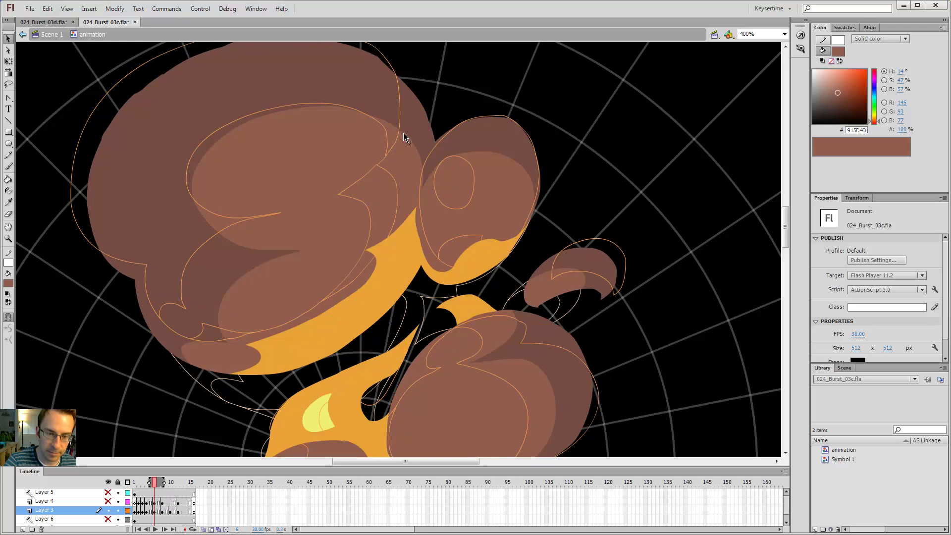
pyautogui.press('.')
pyautogui.press('.')
pyautogui.press('.')
pyautogui.press('.')
pyautogui.press(',')
pyautogui.press(',')
pyautogui.press(',')
pyautogui.press(',')
pyautogui.press(',')
pyautogui.press(',')
pyautogui.press(',')
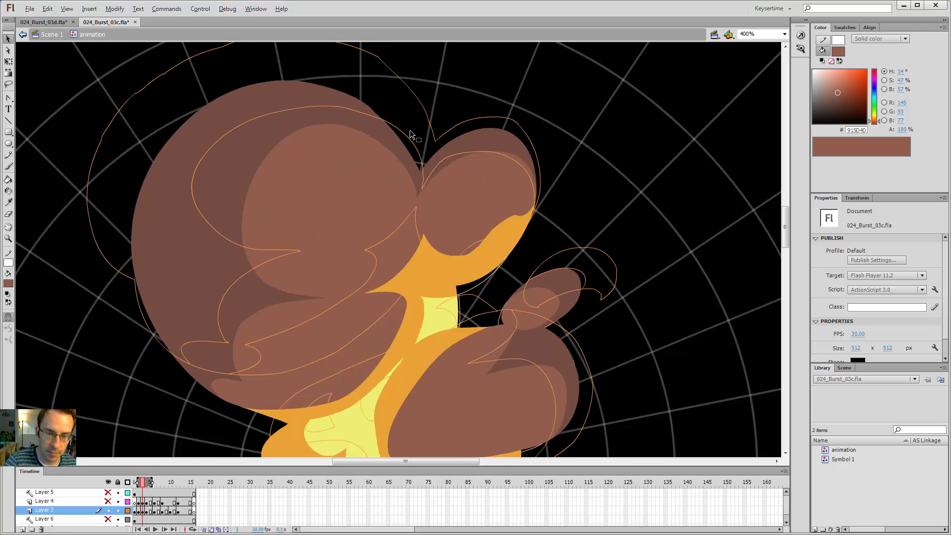
pyautogui.press('.')
pyautogui.press('.')
pyautogui.press(',')
pyautogui.press(',')
# - Save the document, test the movie and close the preview
pyautogui.hotkey('ctrl', 's')
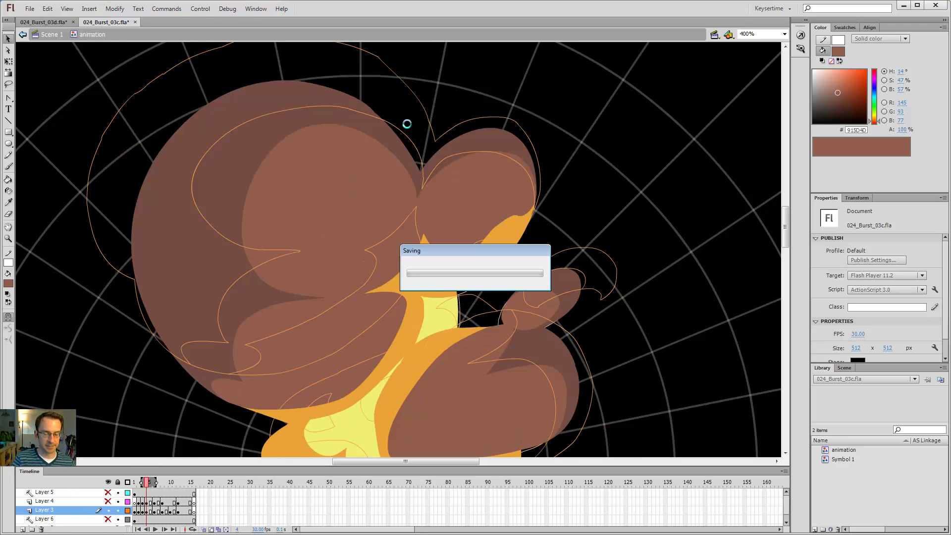
pyautogui.hotkey('ctrl', 'Return')
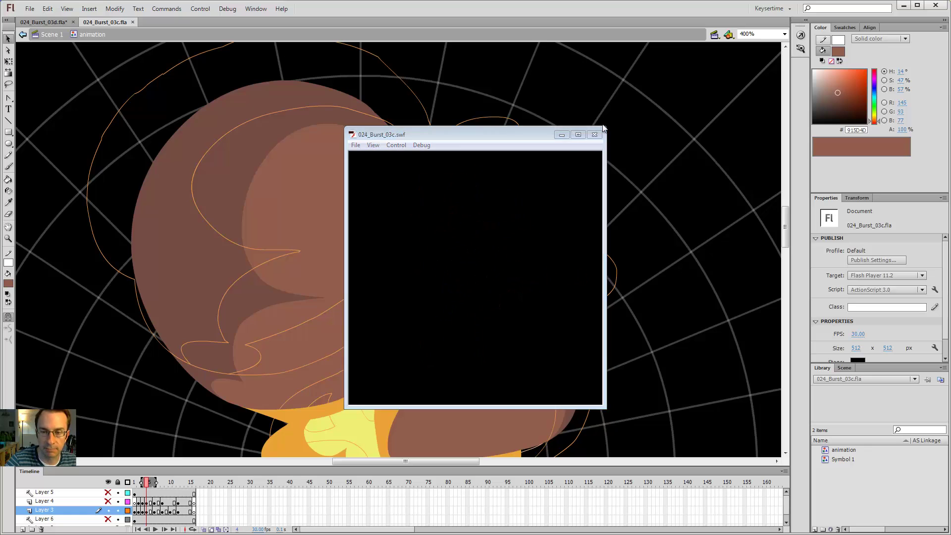
pyautogui.hotkey('ctrl', 'w')
# - Play 024_Burst_03c.swf from the 024 project folder in Flash Player at a reduced window size, and close the player
pyautogui.click(186, 529)
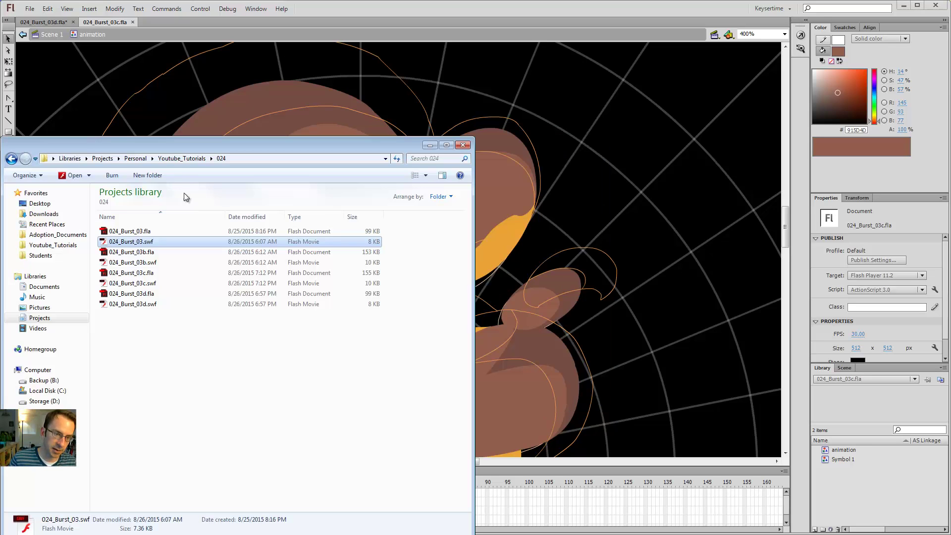
pyautogui.click(151, 285)
pyautogui.doubleClick(151, 287)
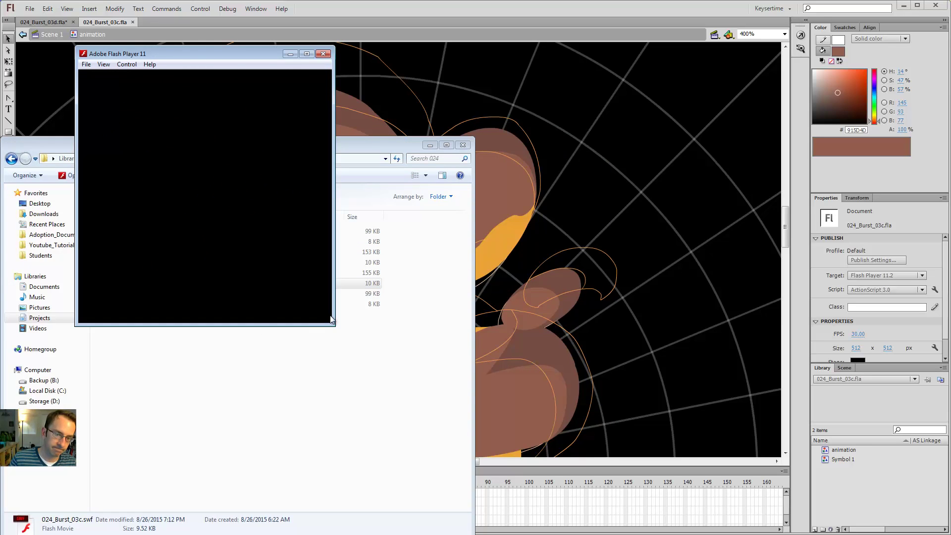
pyautogui.moveTo(331, 322); pyautogui.dragTo(212, 154)
pyautogui.click(430, 145)
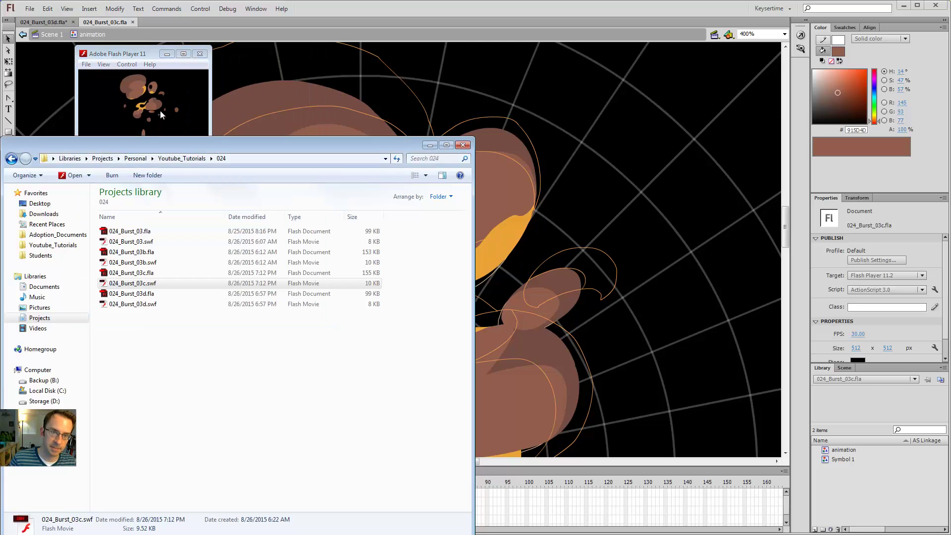
pyautogui.moveTo(143, 55); pyautogui.dragTo(426, 173)
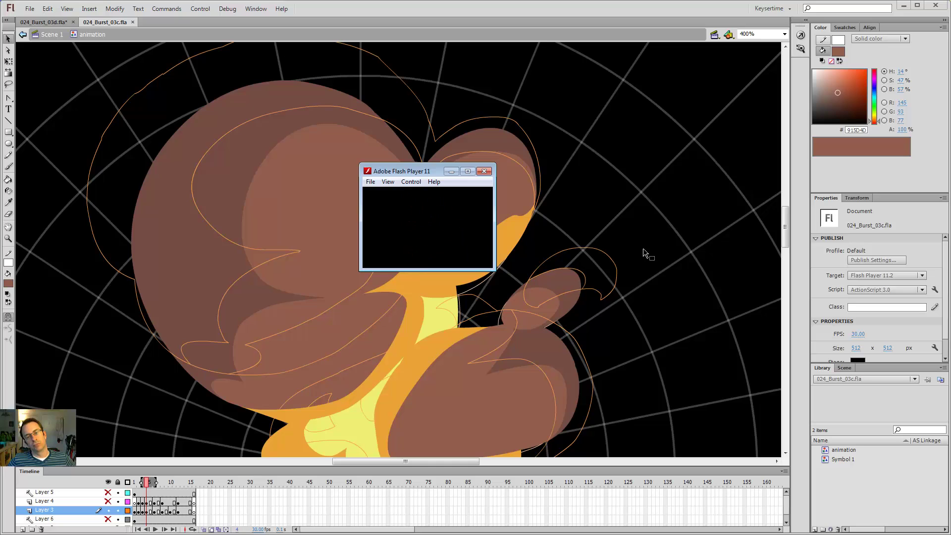
pyautogui.click(489, 171)
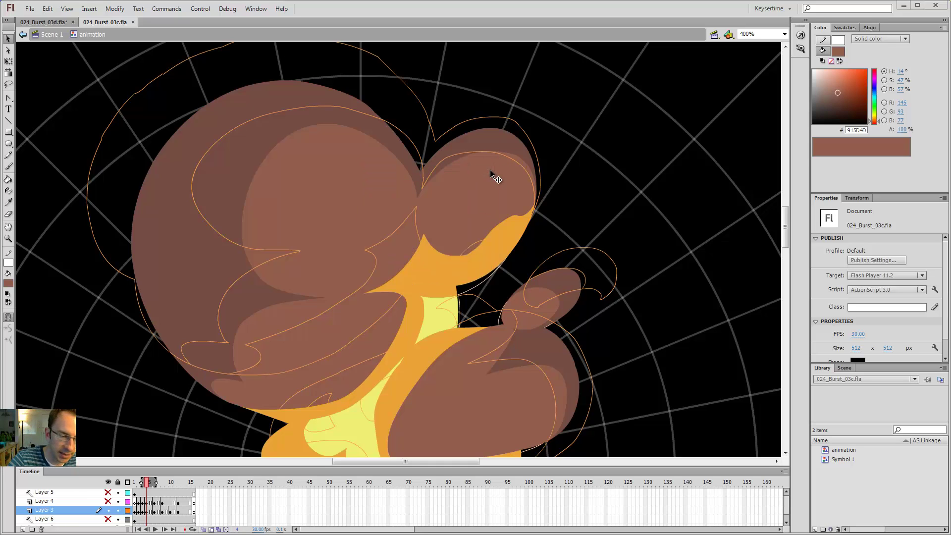
# - Show Layer 4, hide Layer 3 and go to frame 10 on Layer 4
pyautogui.moveTo(145, 488); pyautogui.dragTo(168, 488)
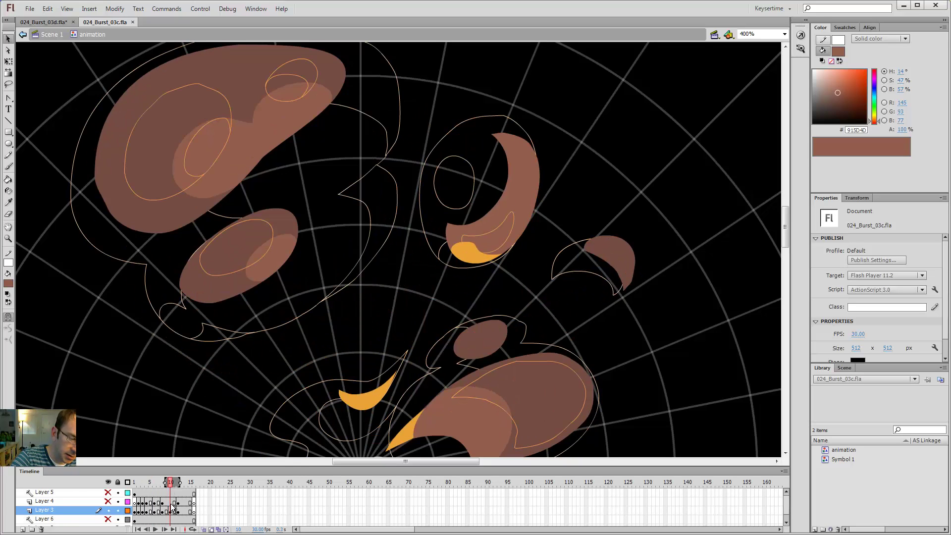
pyautogui.click(170, 504)
pyautogui.click(108, 501)
pyautogui.click(108, 510)
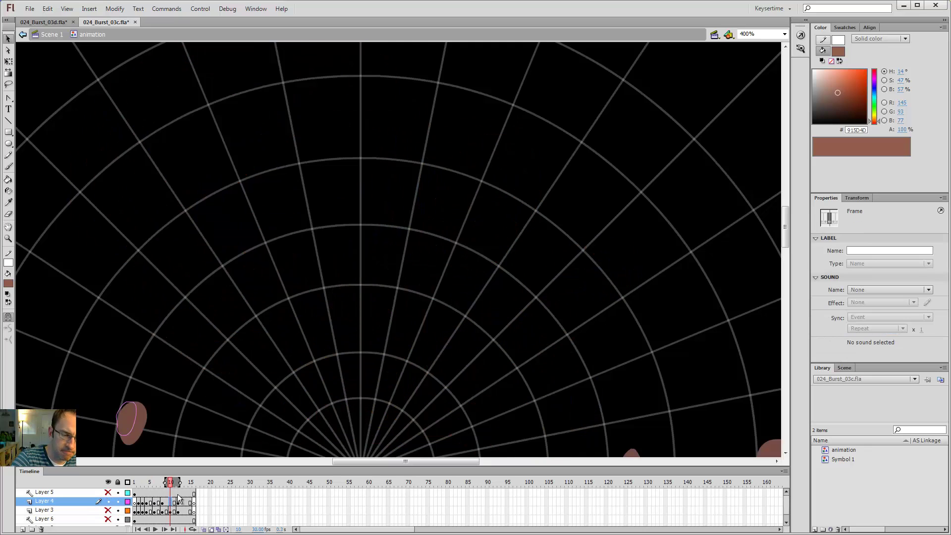
# - Paint the small puff left of the grid centre on a blank Layer 4 keyframe at frame 10, using sampled brown 754D43
pyautogui.hotkey('ctrl', '-')
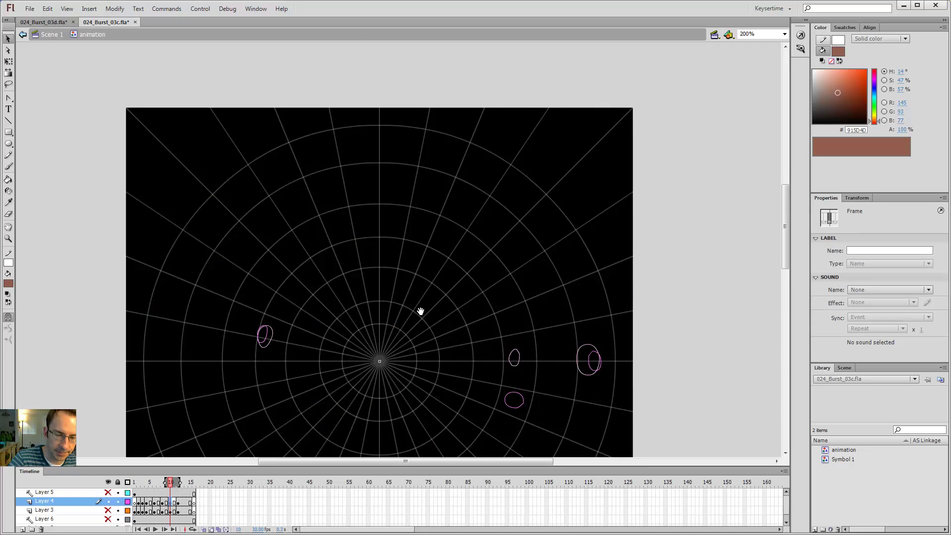
pyautogui.moveTo(421, 311); pyautogui.dragTo(505, 211)
pyautogui.press('z')
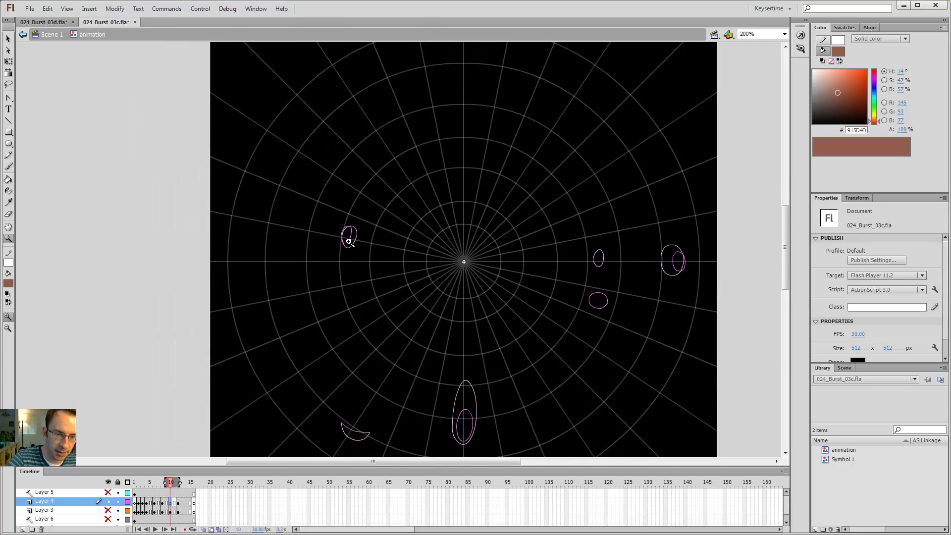
pyautogui.click(349, 241)
pyautogui.press('i')
pyautogui.click(408, 232)
pyautogui.press('.')
pyautogui.press('b')
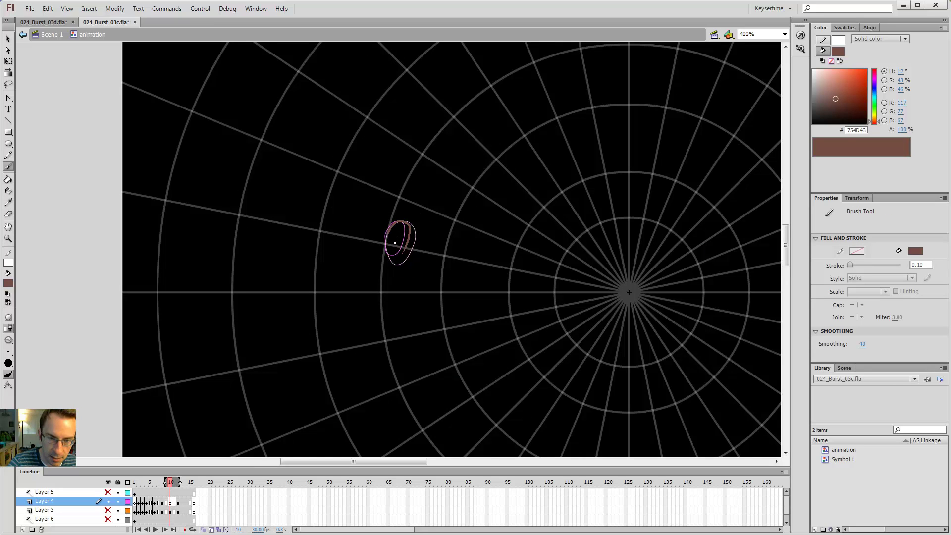
pyautogui.moveTo(402, 255)
pyautogui.mouseDown()
pyautogui.moveTo(395, 241)
pyautogui.moveTo(404, 227)
pyautogui.mouseUp()
pyautogui.press('v')
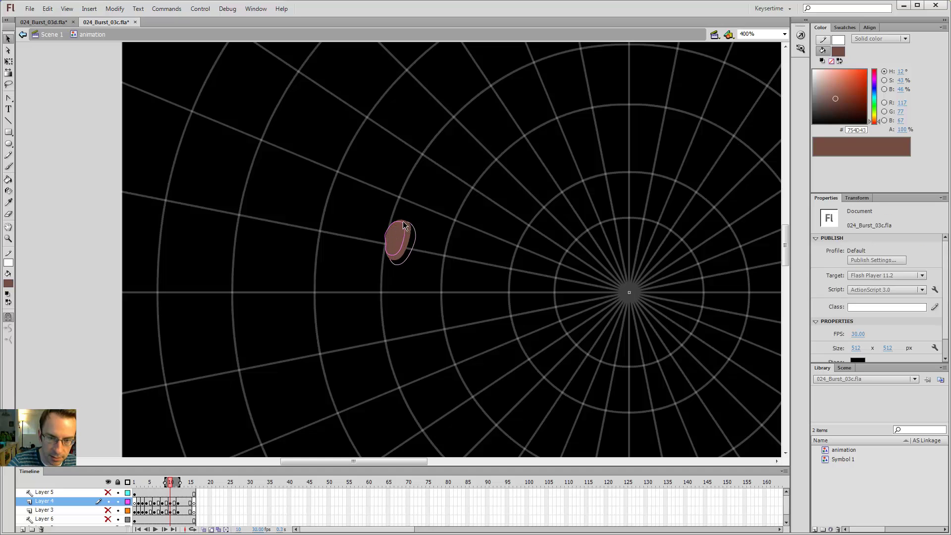
# - Compare the crescent and the elongated puff below the grid centre on Layer 4 between frame 8 and the following frames
pyautogui.scroll(-3, 417, 212)
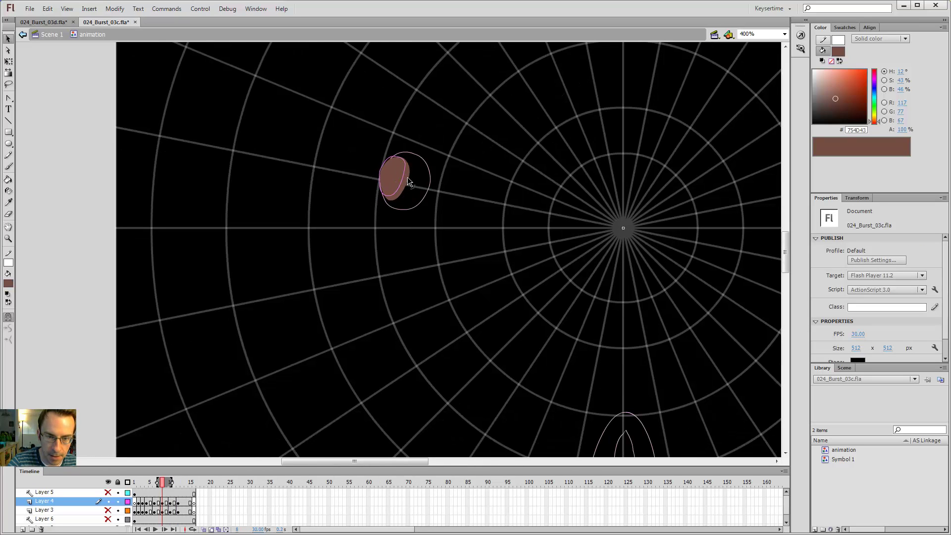
pyautogui.press('.')
pyautogui.press('.')
pyautogui.moveTo(519, 448); pyautogui.dragTo(471, 160)
pyautogui.press(',')
pyautogui.press(',')
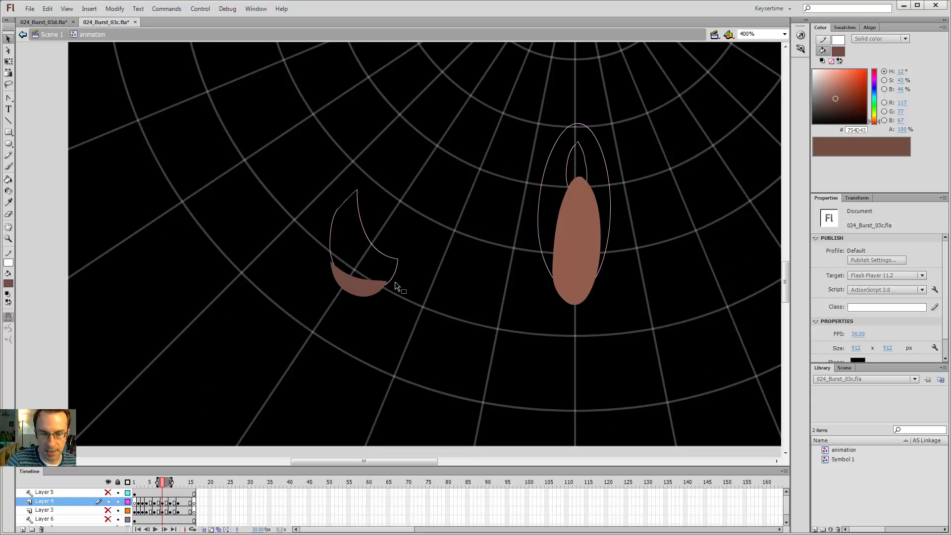
pyautogui.press('b')
pyautogui.press('.')
pyautogui.press('.')
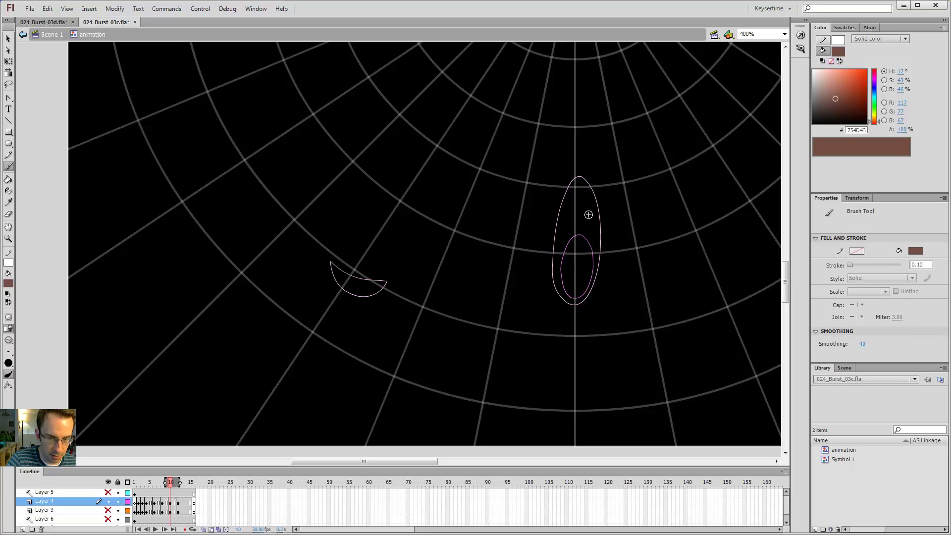
pyautogui.press(',')
pyautogui.press(',')
pyautogui.press('v')
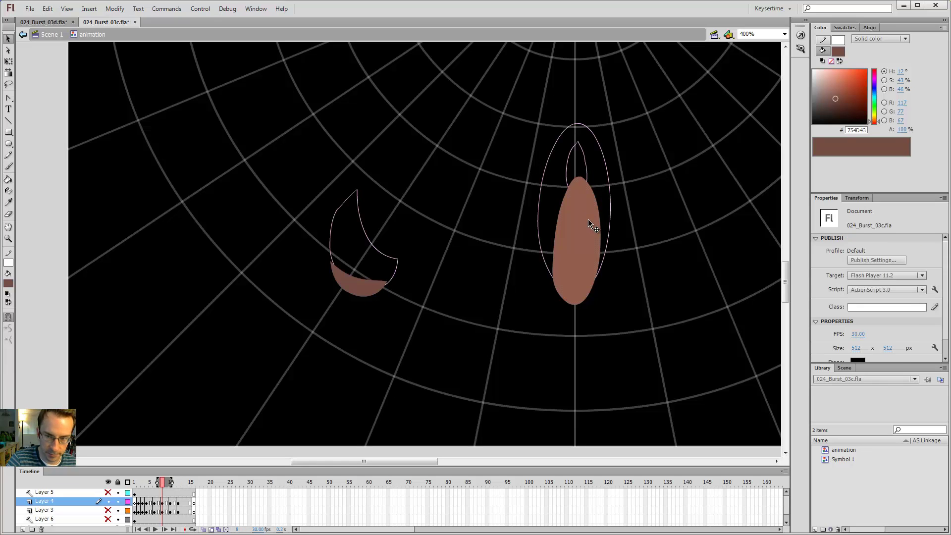
pyautogui.press('.')
pyautogui.press('.')
pyautogui.press('.')
pyautogui.press('.')
pyautogui.press(',')
pyautogui.press(',')
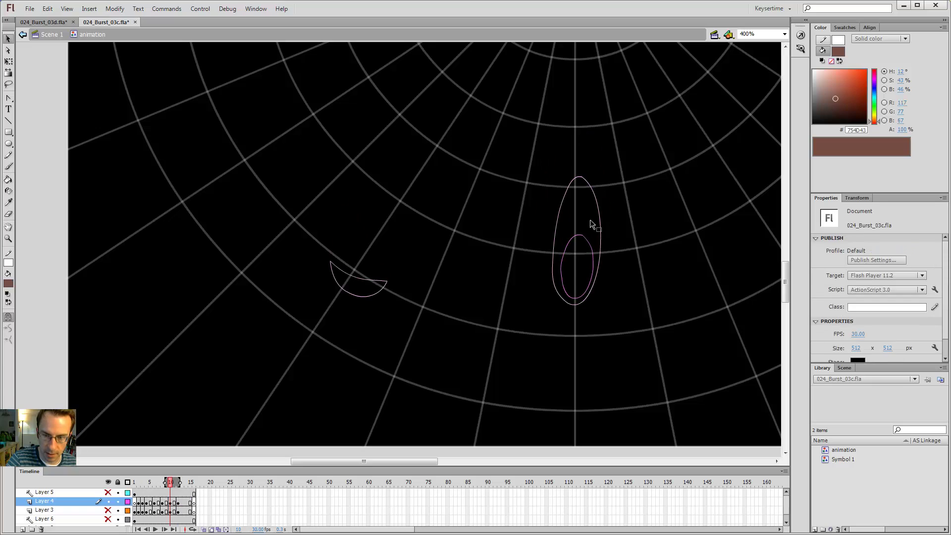
# - Paint the in-between of the elongated puff below the grid centre on Layer 4 at frame 10, filled with brown 754D43
pyautogui.press('b')
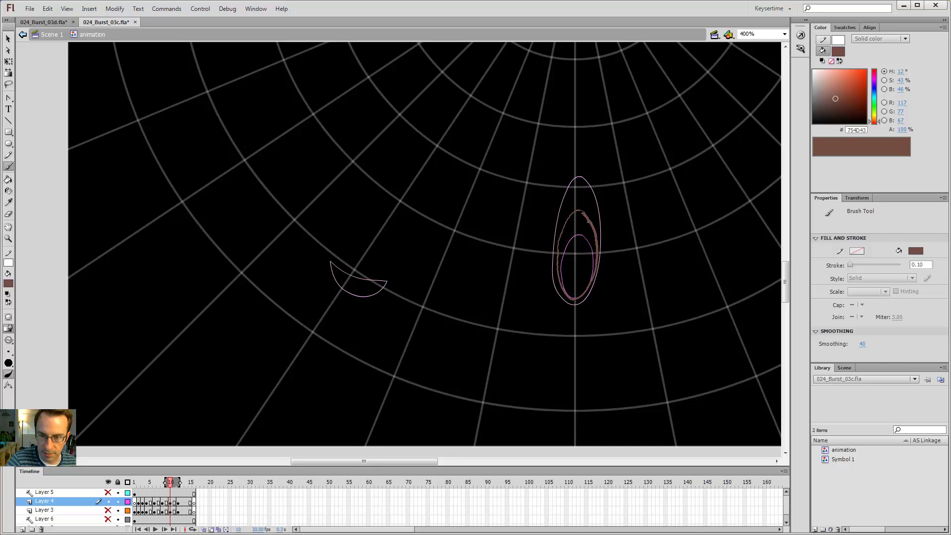
pyautogui.moveTo(588, 222); pyautogui.dragTo(585, 217)
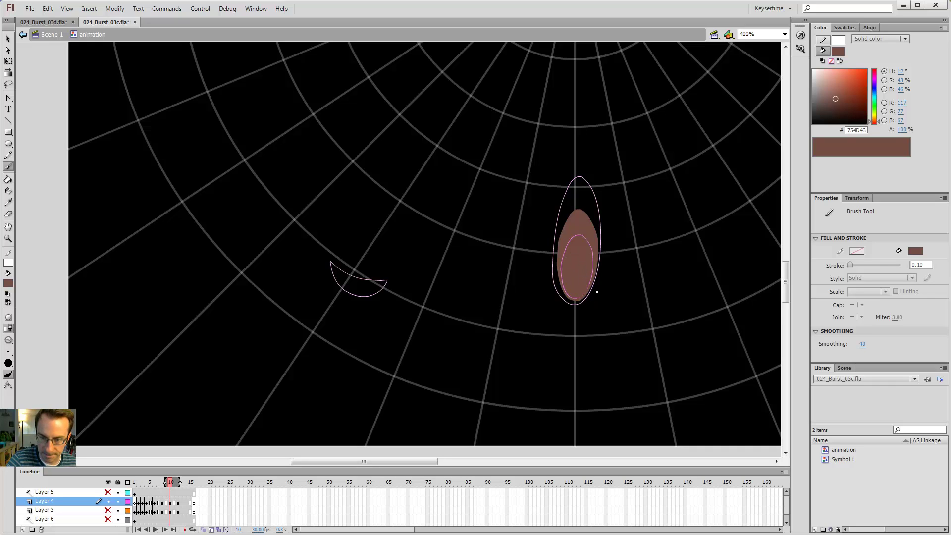
pyautogui.press('.')
pyautogui.press('.')
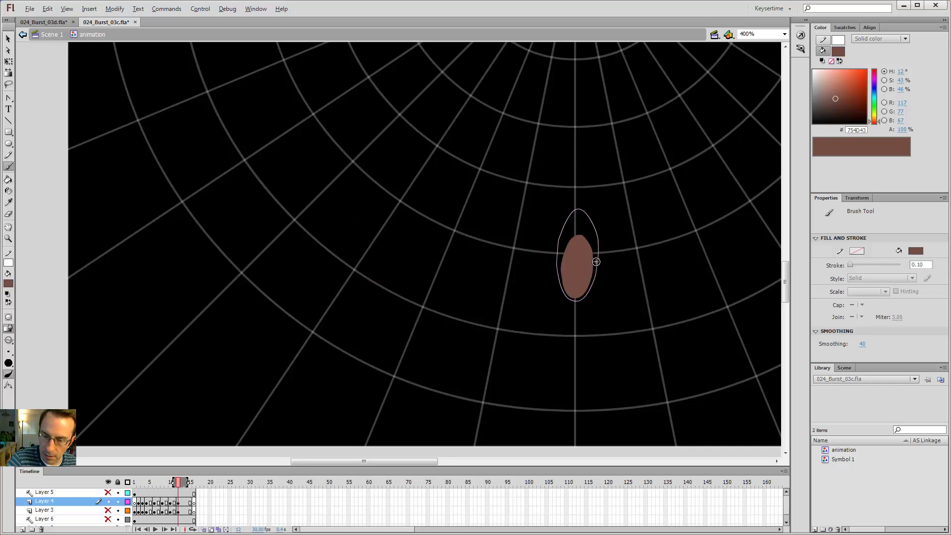
# - Compare the elongated puff's outline on Layer 4 between frame 8 and the frames after 12
pyautogui.press('.')
pyautogui.press('.')
pyautogui.press('.')
pyautogui.press(',')
pyautogui.press(',')
pyautogui.press(',')
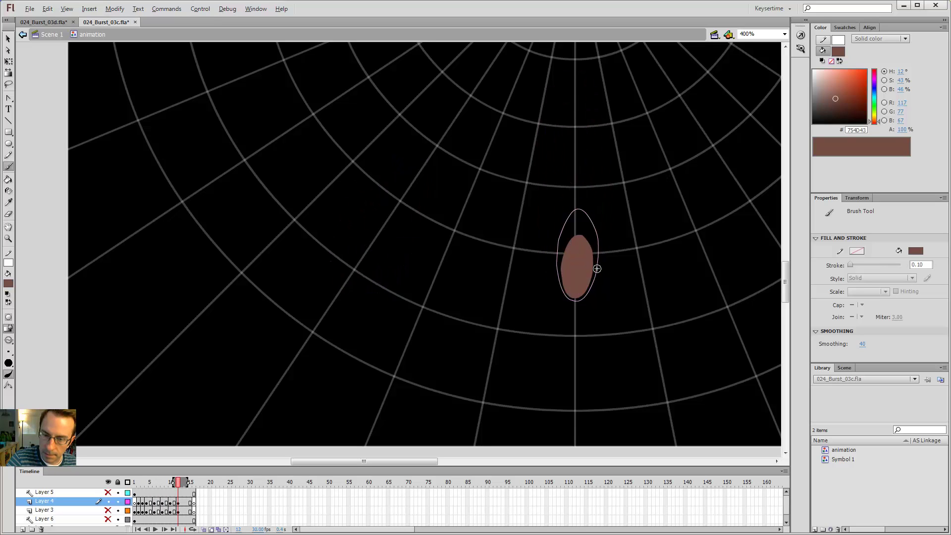
pyautogui.press(',')
pyautogui.press(',')
pyautogui.press(',')
pyautogui.press(',')
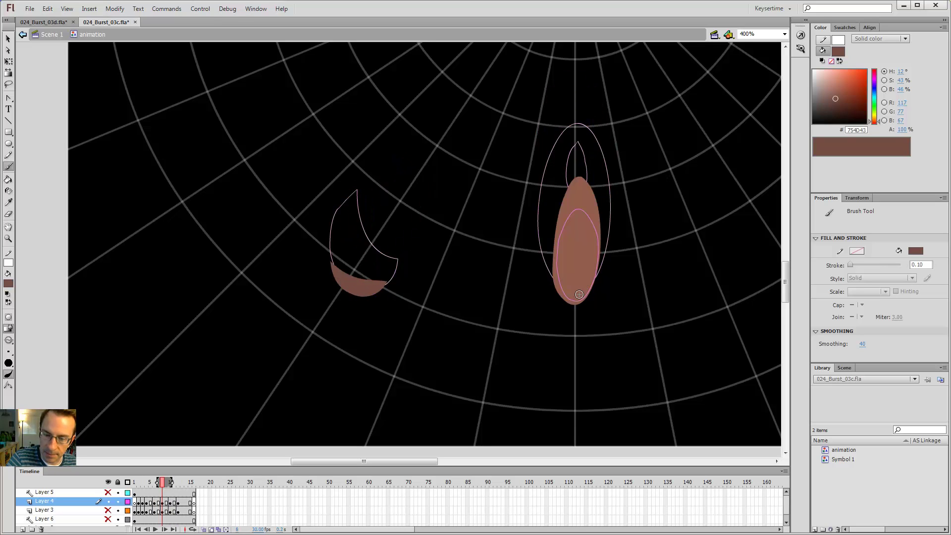
pyautogui.press(',')
pyautogui.press(',')
pyautogui.moveTo(576, 328); pyautogui.dragTo(578, 317)
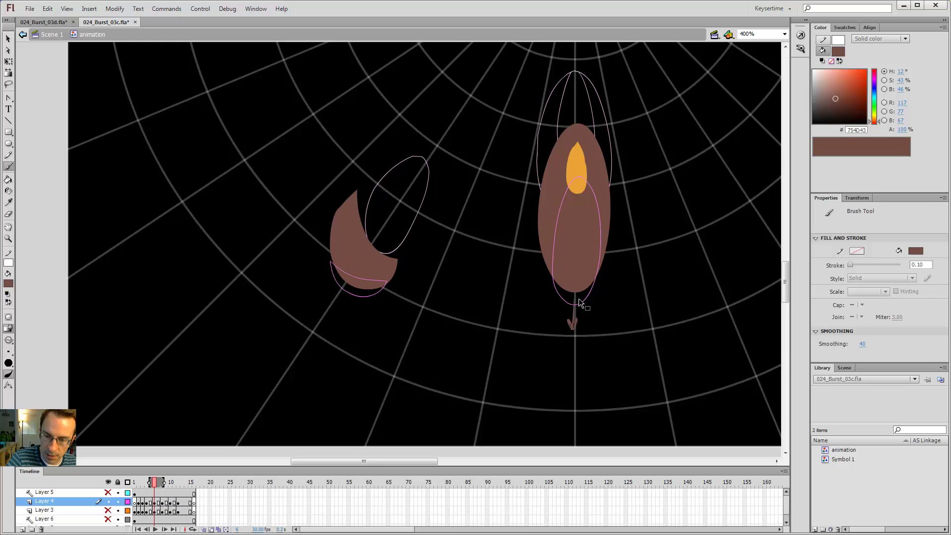
pyautogui.hotkey('ctrl', 'z')
pyautogui.hotkey('ctrl', 'z')
# - Extend the base of the elongated puff at frame 10 down to the previous drawing's lower outline and fill the gap brown
pyautogui.press('.')
pyautogui.press('.')
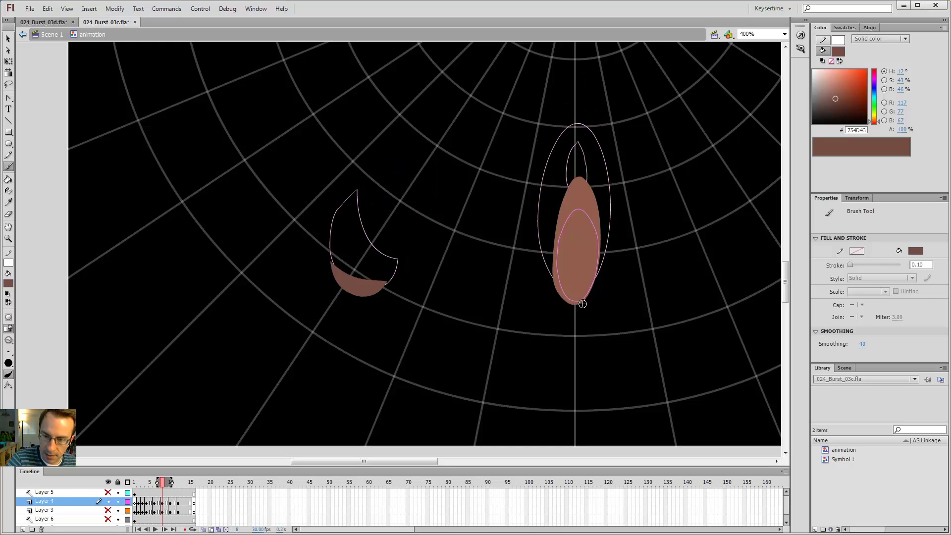
pyautogui.press('.')
pyautogui.press('.')
pyautogui.press('v')
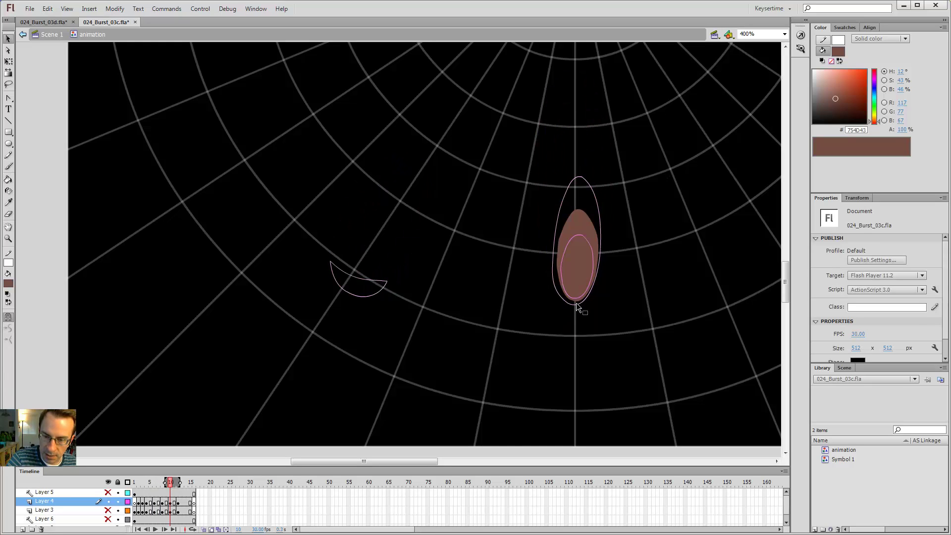
pyautogui.press('b')
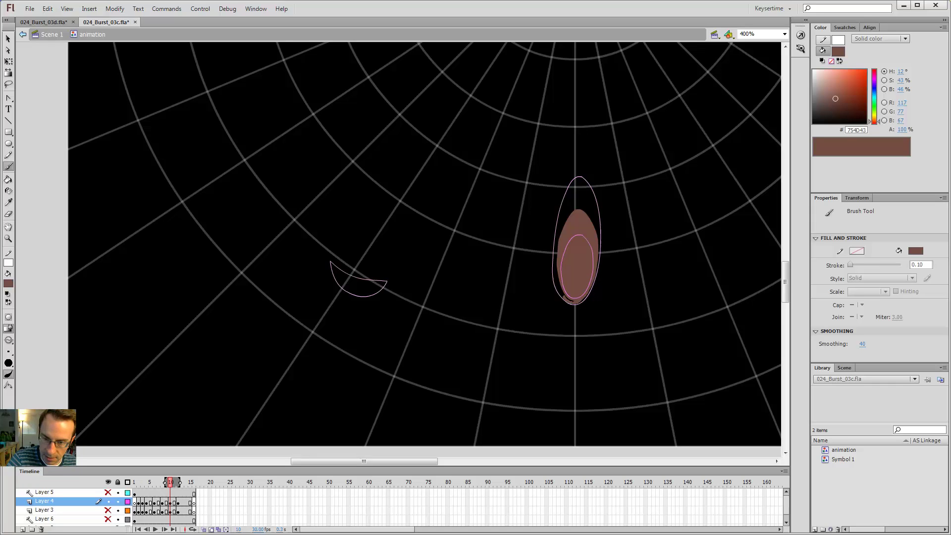
pyautogui.press('k')
pyautogui.press('b')
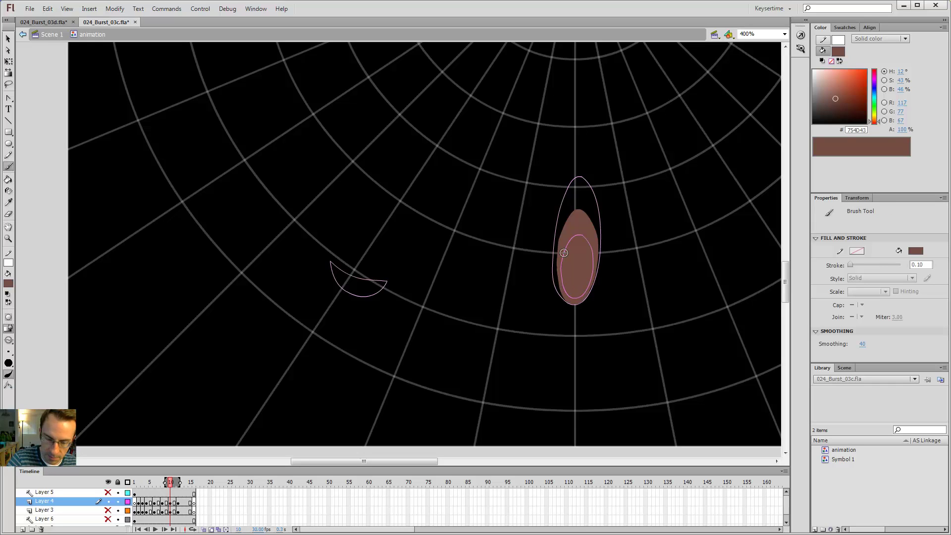
# - Turn off the onion skin outlines and check the elongated puff's motion on Layer 4 back and forth between frames 6 and 12
pyautogui.click(211, 529)
pyautogui.press(',')
pyautogui.press(',')
pyautogui.press(',')
pyautogui.press(',')
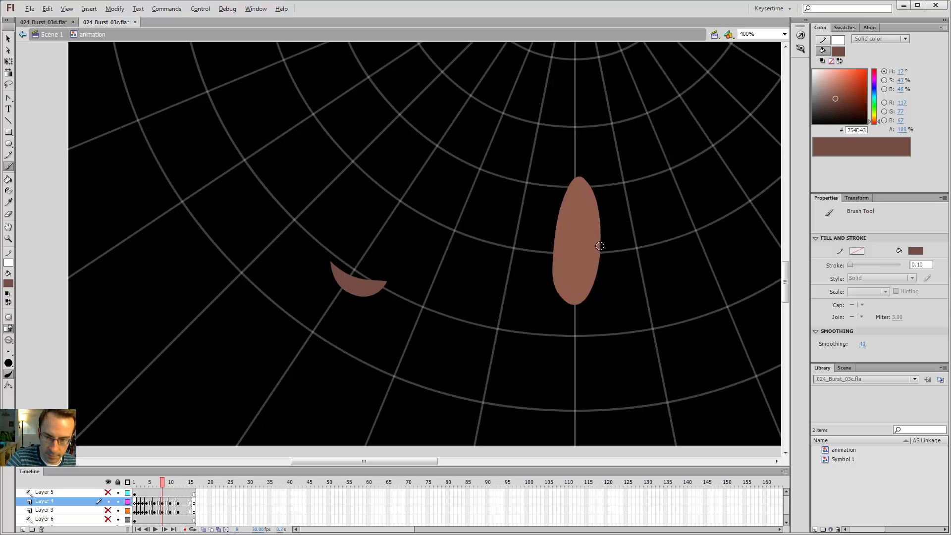
pyautogui.press('.')
pyautogui.press('.')
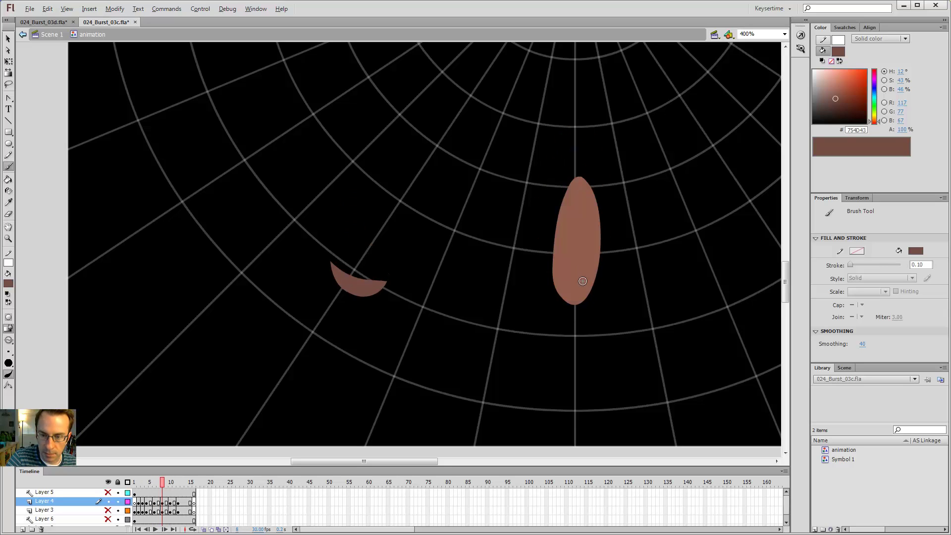
pyautogui.press('.')
pyautogui.press('.')
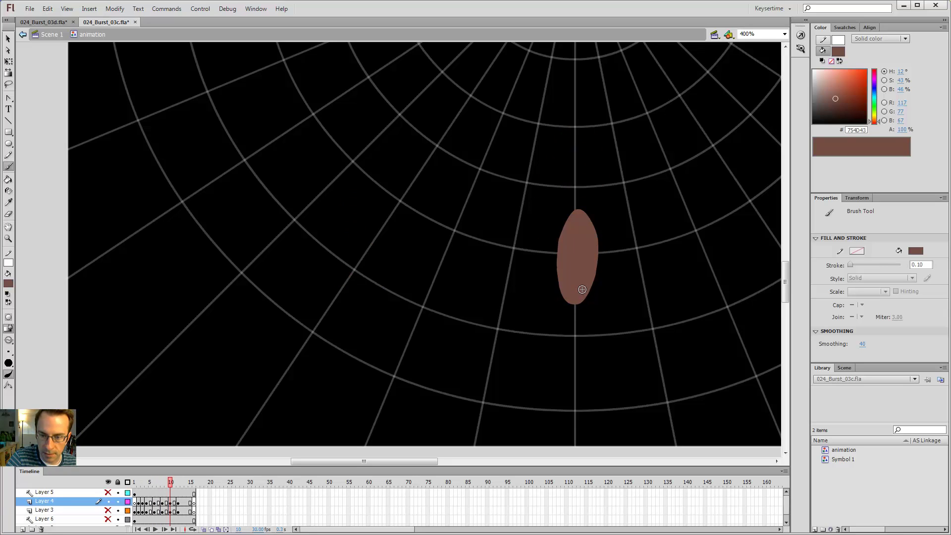
pyautogui.press('.')
pyautogui.press('.')
pyautogui.press(',')
pyautogui.press(',')
pyautogui.press(',')
pyautogui.press(',')
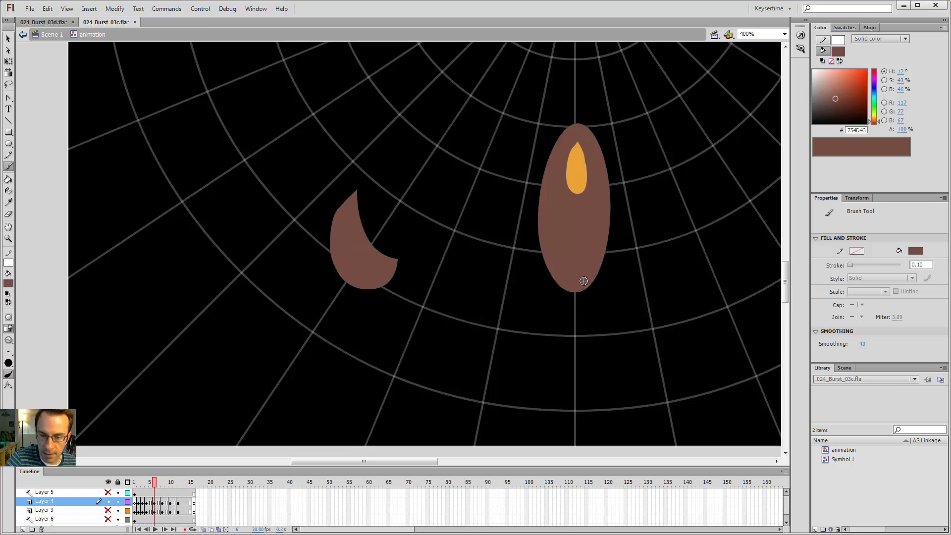
pyautogui.press('.')
pyautogui.press('.')
pyautogui.press('.')
pyautogui.press('.')
pyautogui.press('.')
pyautogui.press(',')
pyautogui.press(',')
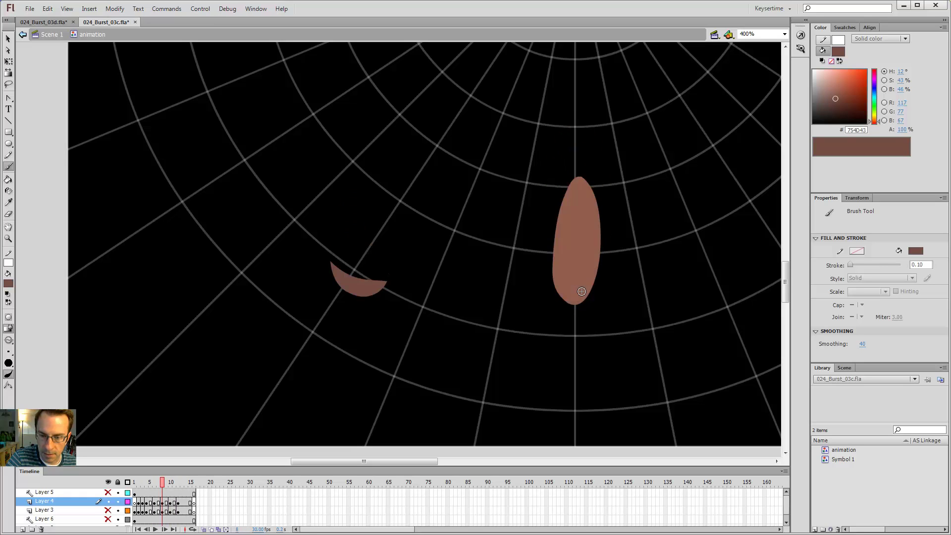
pyautogui.press(',')
pyautogui.press('.')
pyautogui.press('.')
pyautogui.press('.')
pyautogui.press('.')
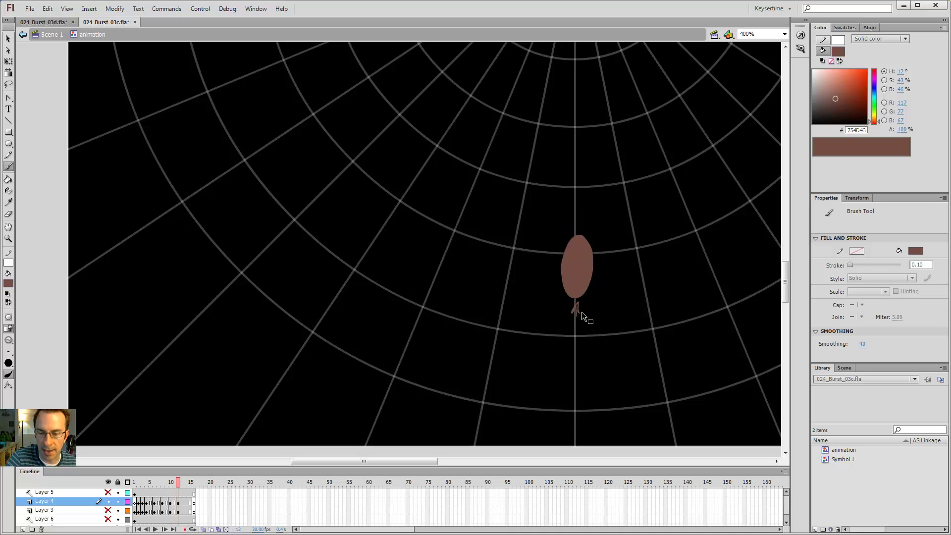
# - Undo the arrow sketched below the puff at frame 12 and recheck how the elongated puff shrinks across the neighbouring frames
pyautogui.hotkey('ctrl', 'z')
pyautogui.press(',')
pyautogui.press(',')
pyautogui.press(',')
pyautogui.press('.')
pyautogui.press('.')
pyautogui.press('.')
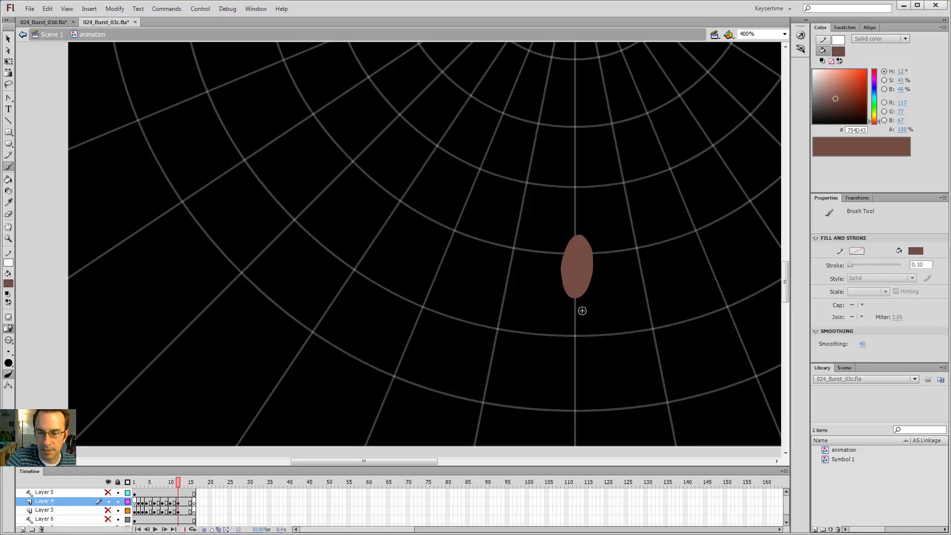
pyautogui.press(',')
pyautogui.press(',')
pyautogui.press(',')
pyautogui.press(',')
pyautogui.press(',')
pyautogui.press(',')
pyautogui.press(',')
pyautogui.press(',')
pyautogui.press('.')
pyautogui.press('.')
pyautogui.press('.')
pyautogui.press('.')
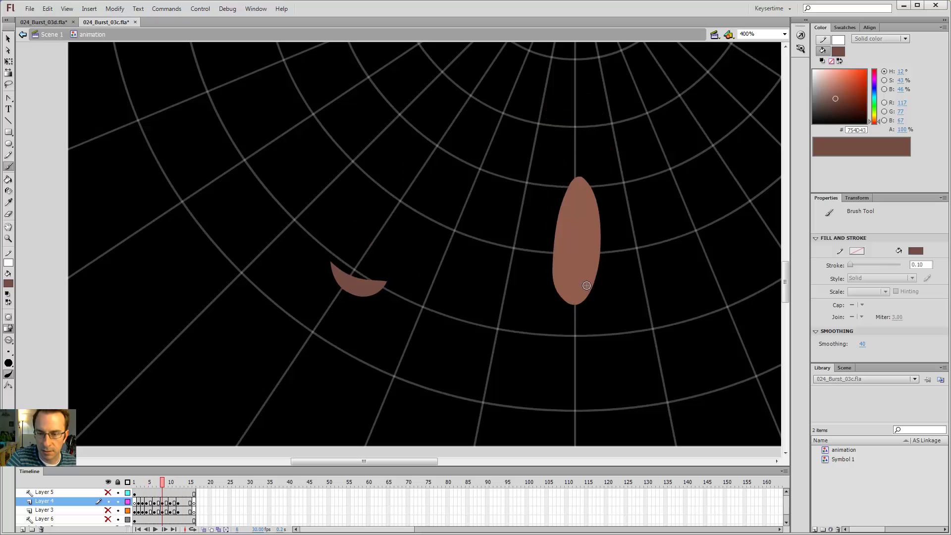
pyautogui.press('.')
pyautogui.press('.')
pyautogui.press(',')
pyautogui.press(',')
# - Sample brown 754D43 from the elongated puff at frame 6 and fill the elongated puff at frame 8 with it
pyautogui.press('i')
pyautogui.press(',')
pyautogui.press(',')
pyautogui.click(581, 251)
pyautogui.press('.')
pyautogui.press('.')
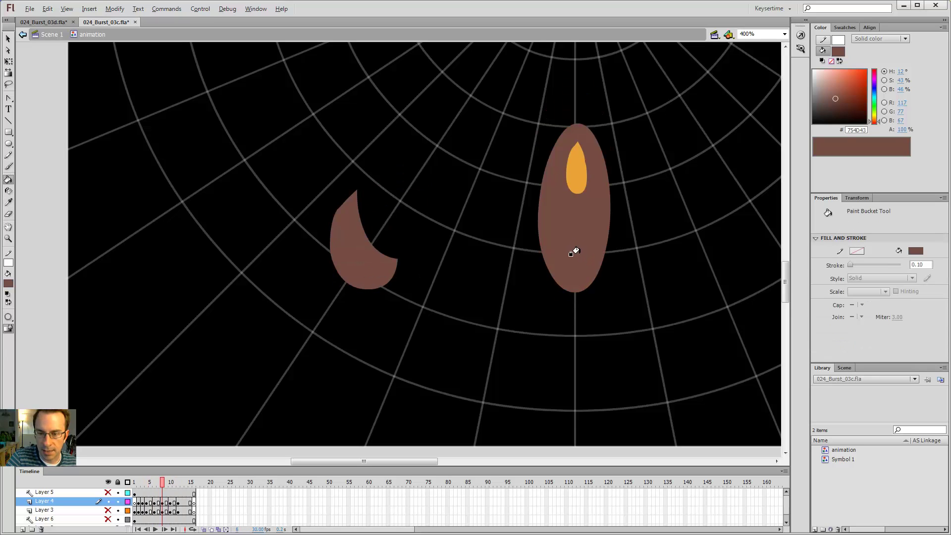
pyautogui.click(575, 255)
# - Check the elongated puff's colour and shape by stepping back and forth between frames 4 and 10
pyautogui.press(',')
pyautogui.press(',')
pyautogui.press(',')
pyautogui.press(',')
pyautogui.press('.')
pyautogui.press('.')
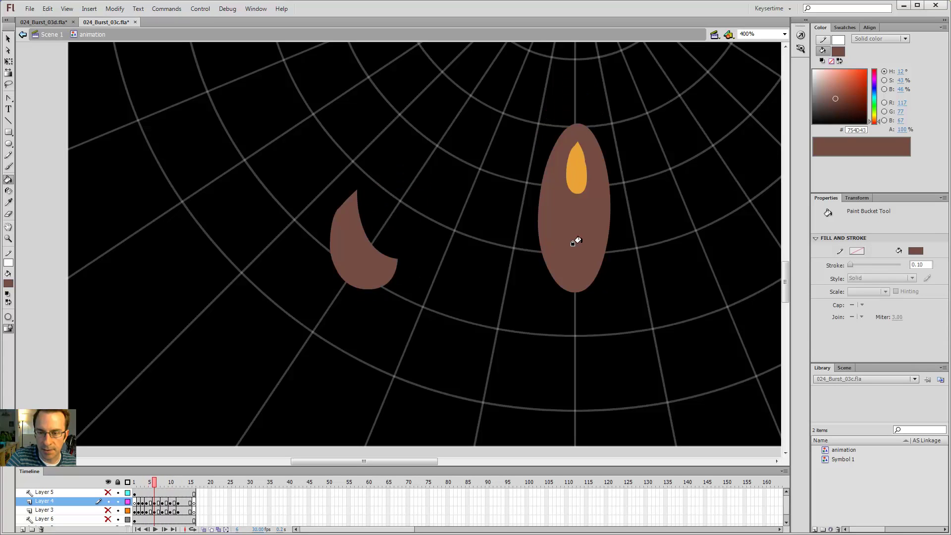
pyautogui.press('.')
pyautogui.press('.')
pyautogui.press('.')
pyautogui.press('.')
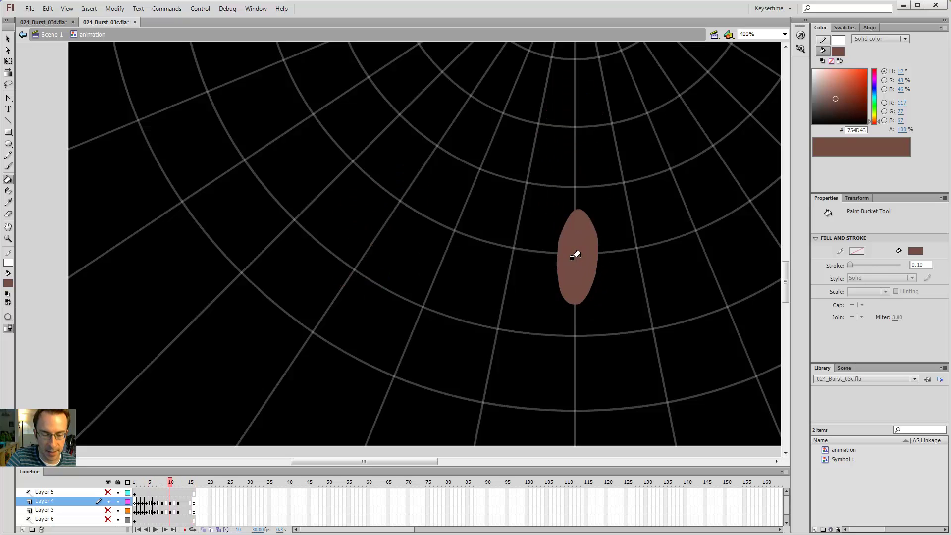
pyautogui.press(',')
pyautogui.press(',')
pyautogui.press(',')
pyautogui.press(',')
pyautogui.press(',')
pyautogui.press(',')
pyautogui.press('.')
pyautogui.press('.')
pyautogui.press('.')
pyautogui.press('.')
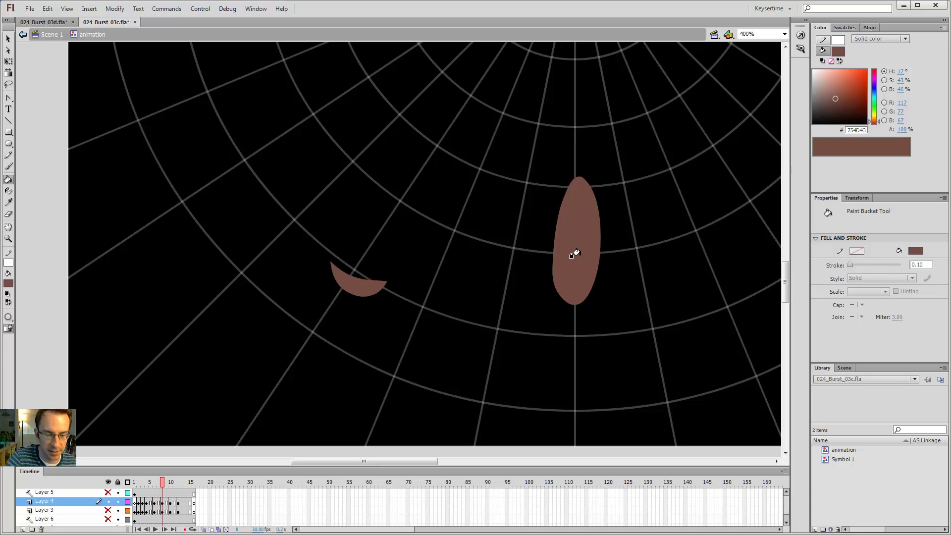
pyautogui.press('.')
pyautogui.press('.')
# - Turn on onion skinning and compare the small puffs right of the grid centre between frames 8 and 10
pyautogui.moveTo(666, 190); pyautogui.dragTo(382, 327)
pyautogui.hotkey('ctrl', '-')
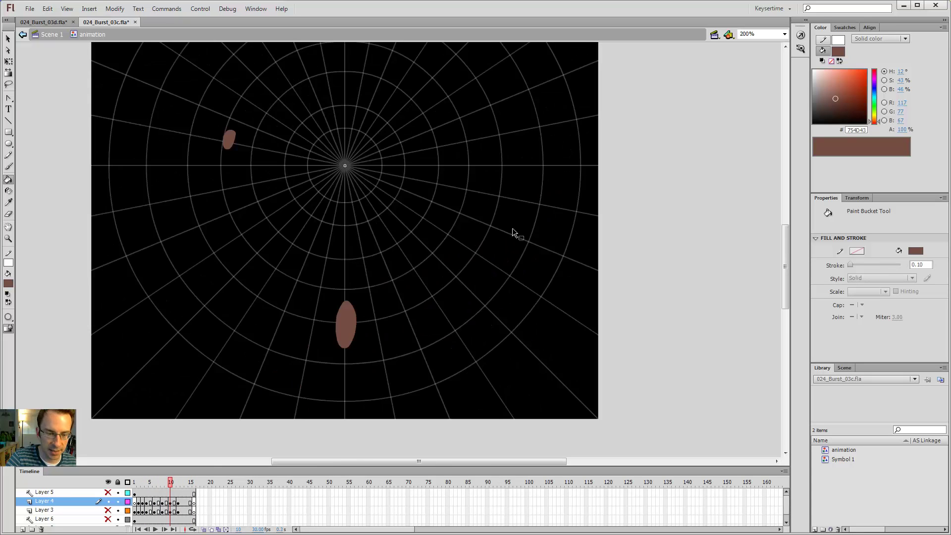
pyautogui.click(204, 530)
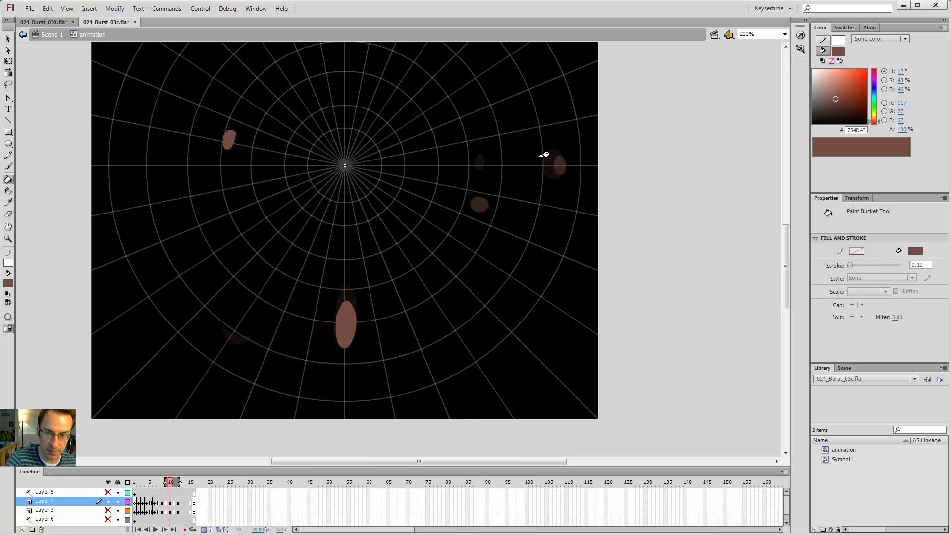
pyautogui.press(',')
pyautogui.press(',')
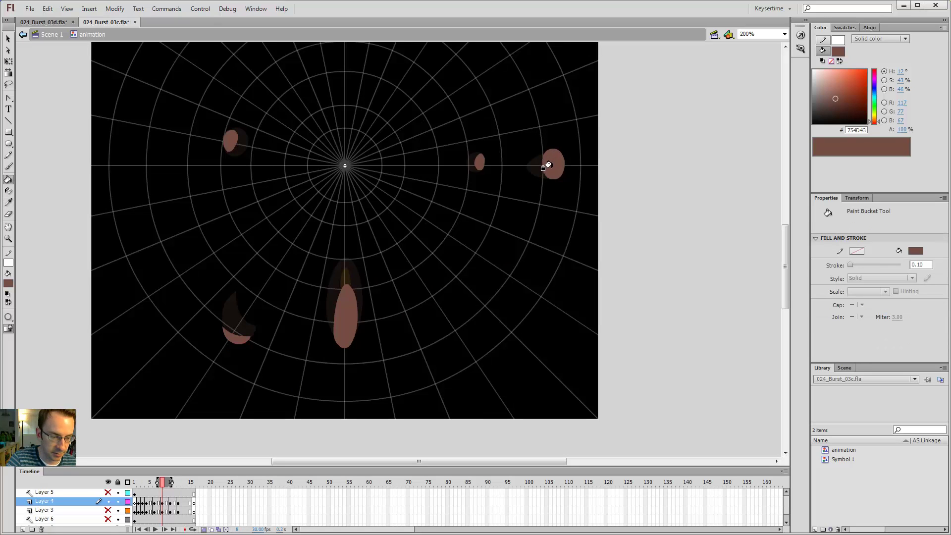
pyautogui.press('.')
pyautogui.press('.')
# - Paint the in-between of the far-right puff on Layer 4 at frame 10 using onion skin outlines, and fill it with brown 754D43
pyautogui.press('z')
pyautogui.click(547, 167)
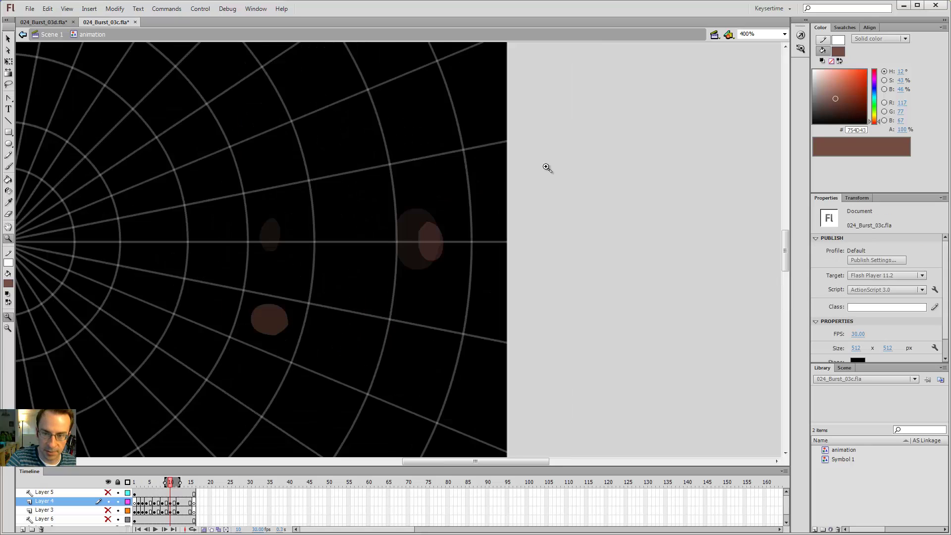
pyautogui.click(430, 242)
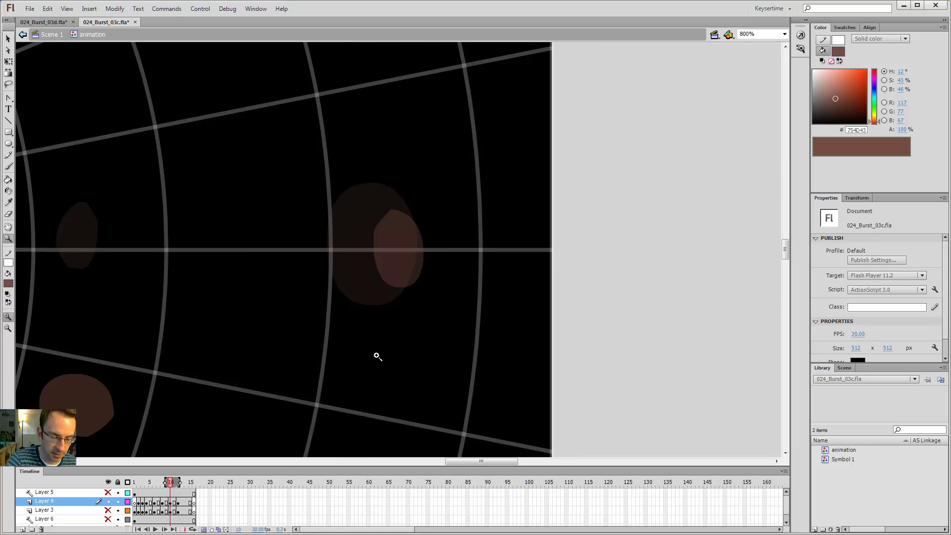
pyautogui.click(211, 529)
pyautogui.press('b')
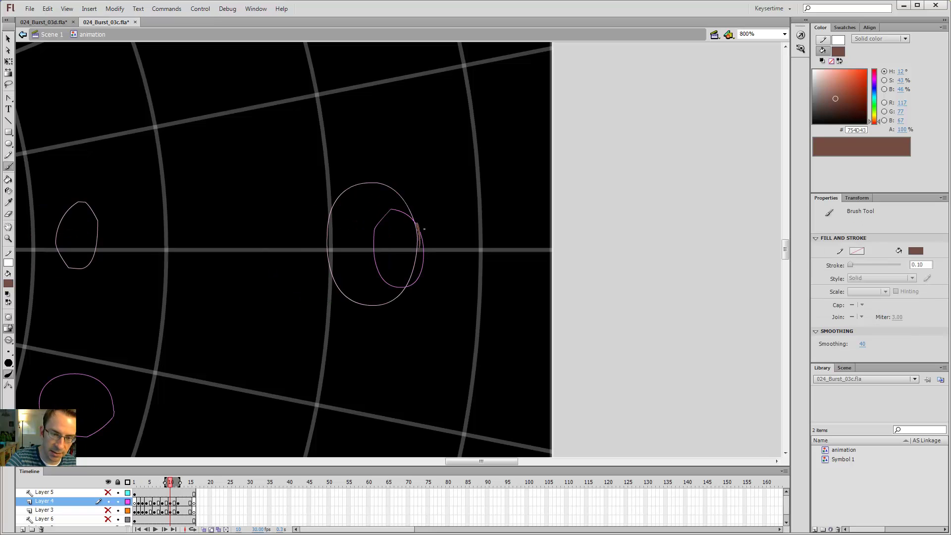
pyautogui.moveTo(400, 201)
pyautogui.mouseDown()
pyautogui.moveTo(355, 247)
pyautogui.moveTo(349, 269)
pyautogui.mouseUp()
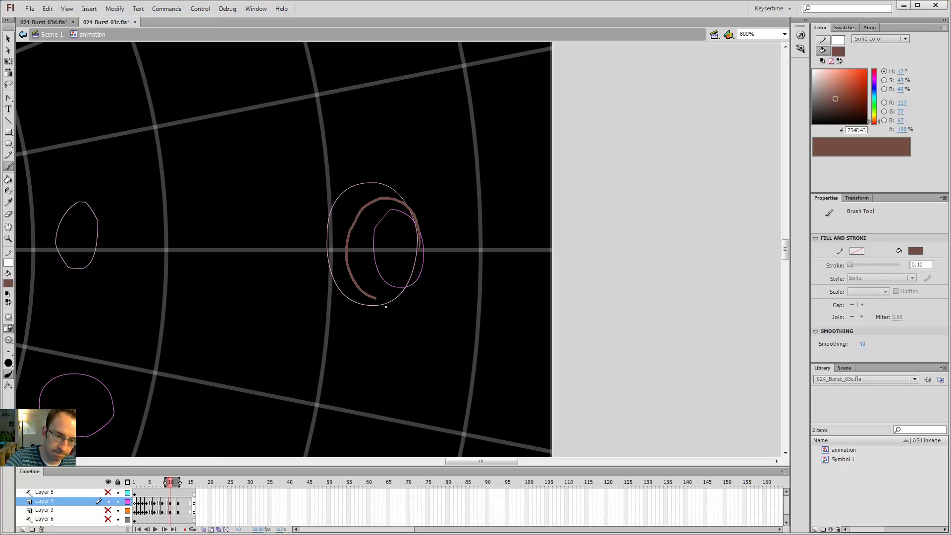
pyautogui.moveTo(420, 252); pyautogui.dragTo(418, 233)
pyautogui.press('k')
pyautogui.click(395, 233)
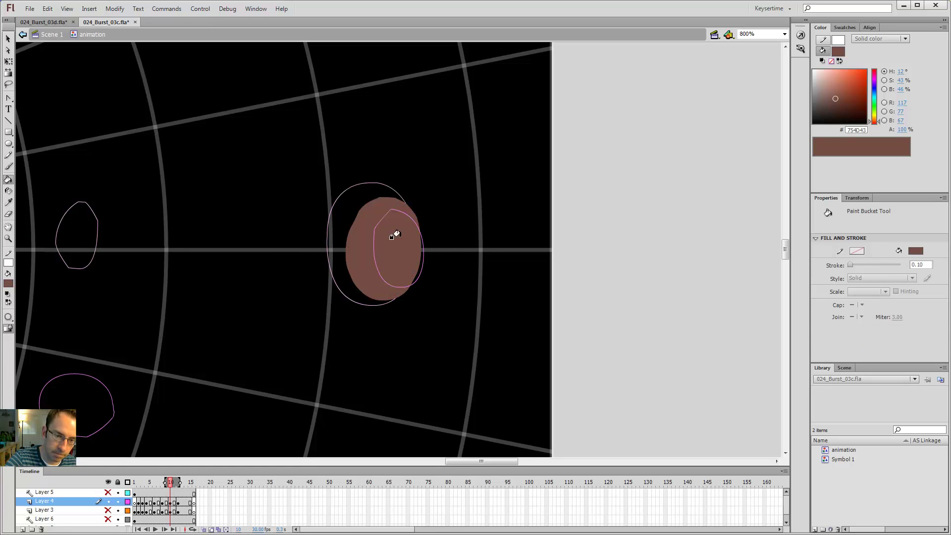
# - Compare the puffs right of the grid centre on Layer 4 back and forth between frames 6 and 12
pyautogui.hotkey('ctrl', '-')
pyautogui.moveTo(359, 206); pyautogui.dragTo(510, 141)
pyautogui.press(',')
pyautogui.press(',')
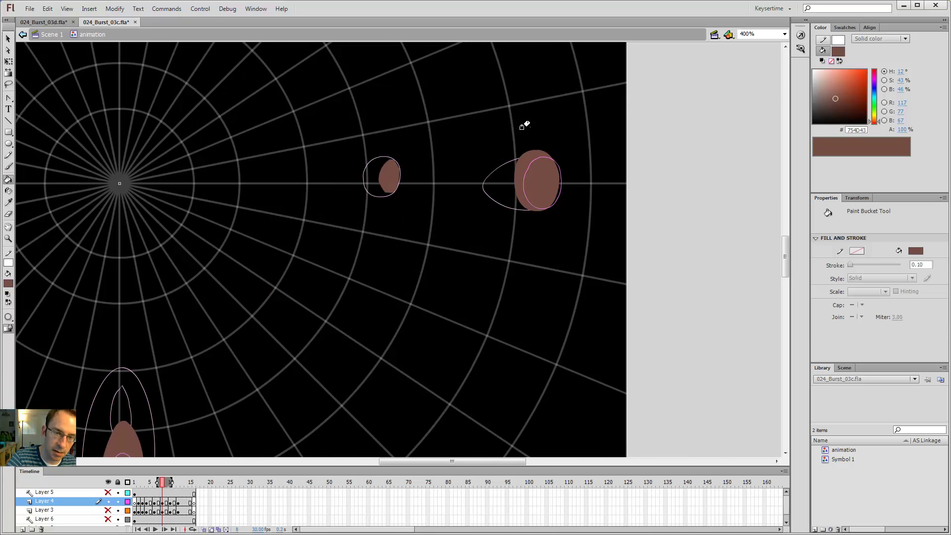
pyautogui.press('.')
pyautogui.press('.')
pyautogui.press(',')
pyautogui.press(',')
pyautogui.press(',')
pyautogui.press(',')
pyautogui.press('.')
pyautogui.press('.')
pyautogui.press('.')
pyautogui.press('.')
pyautogui.press('.')
pyautogui.press('.')
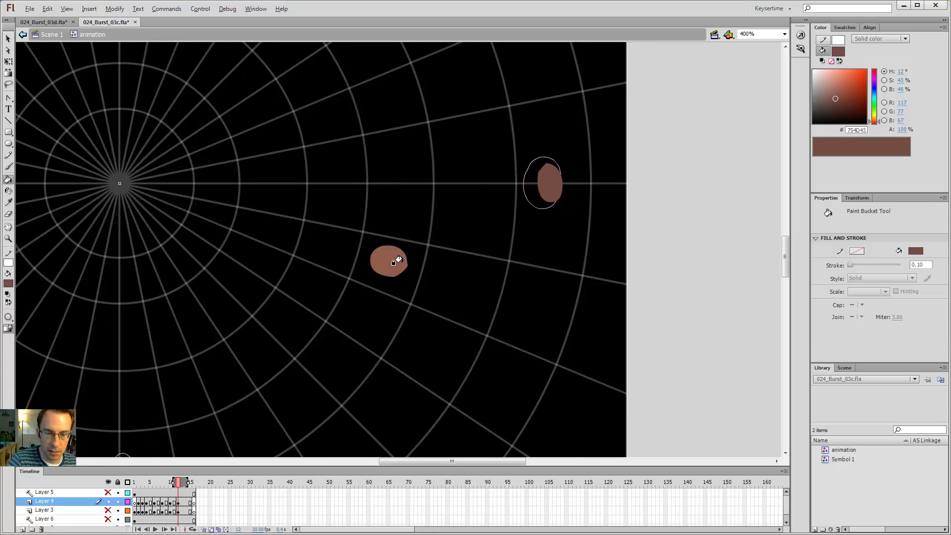
# - Show Layer 3 alongside Layer 4 and compare the lighter brown puff at frame 12 with the neighbouring frames
pyautogui.press('v')
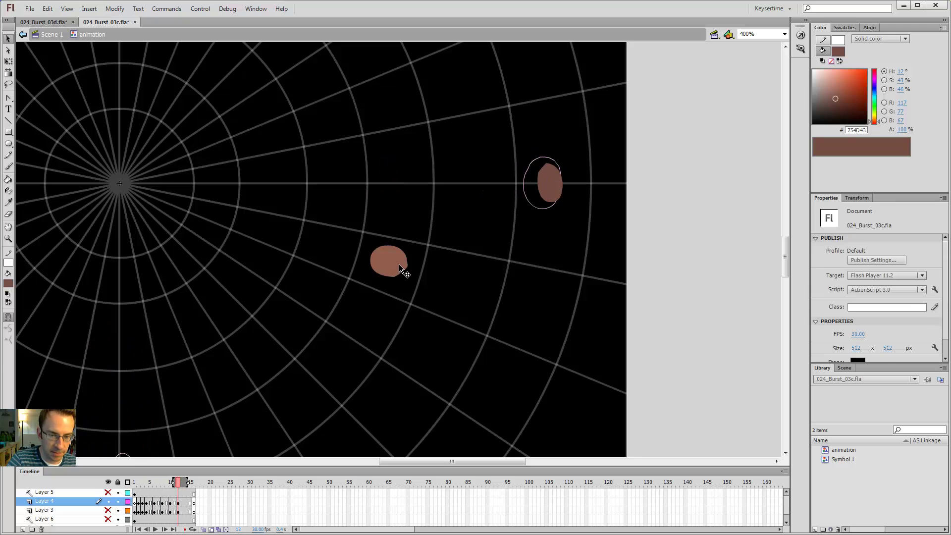
pyautogui.click(400, 267)
pyautogui.hotkey('ctrl', '-')
pyautogui.click(108, 510)
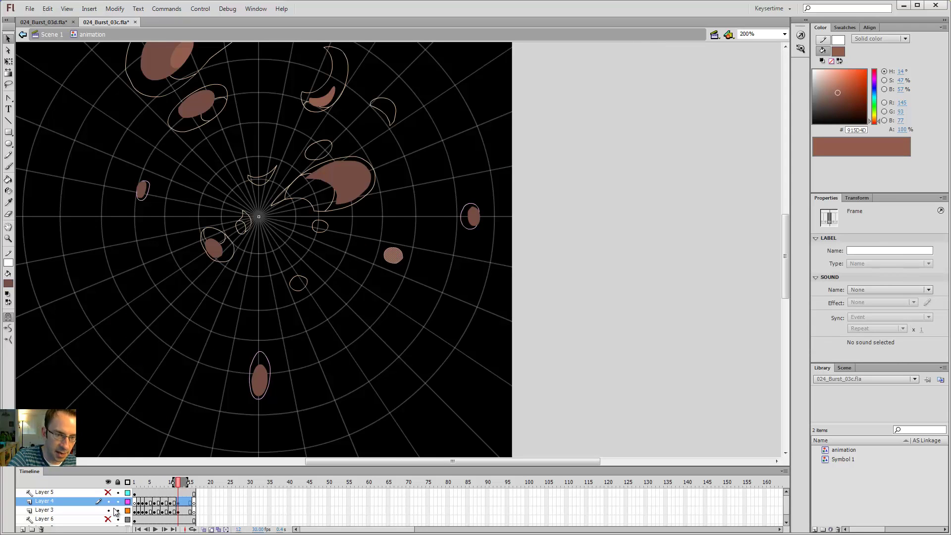
pyautogui.press(',')
pyautogui.press(',')
pyautogui.press('.')
pyautogui.press('.')
pyautogui.click(396, 256)
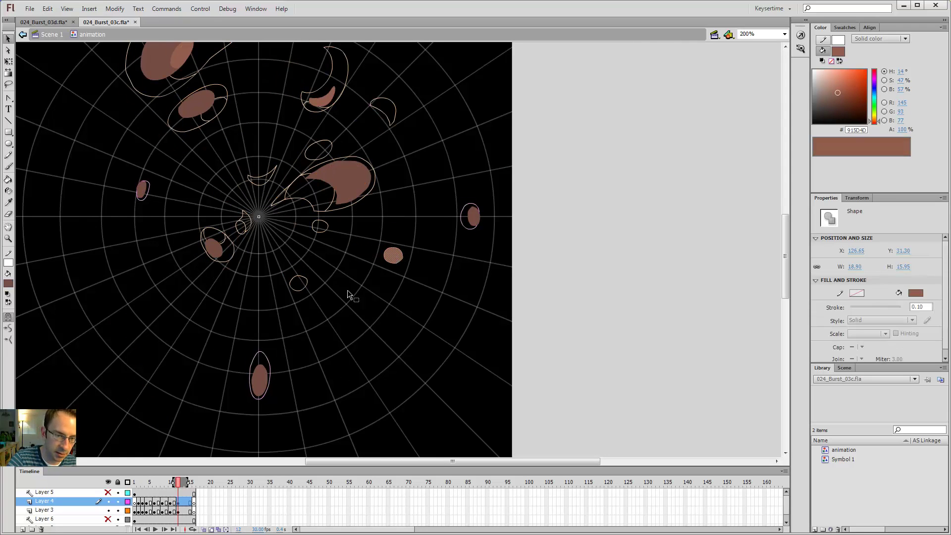
pyautogui.click(329, 348)
# - Hide Layer 4, turn off onion skinning, and compare Layer 3's small puffs back and forth between frames 8 and 12
pyautogui.click(108, 501)
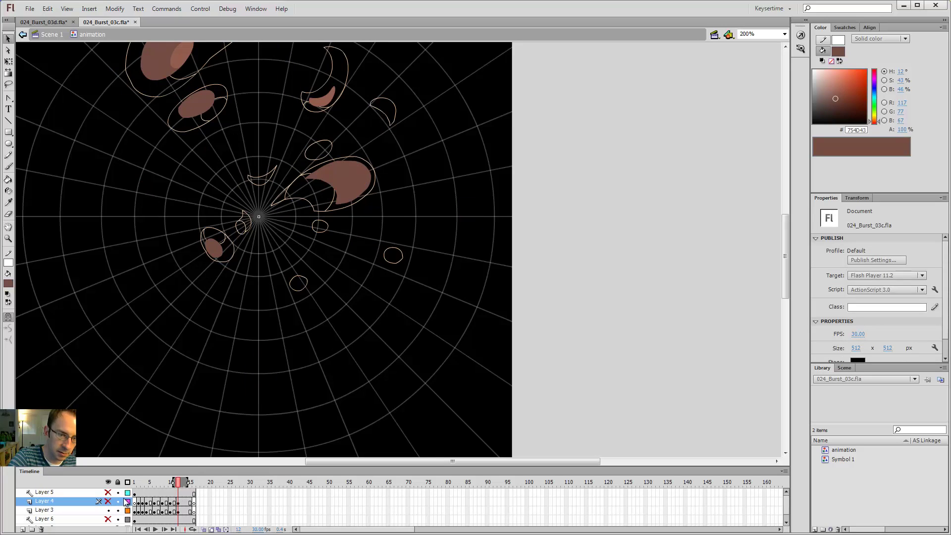
pyautogui.click(211, 530)
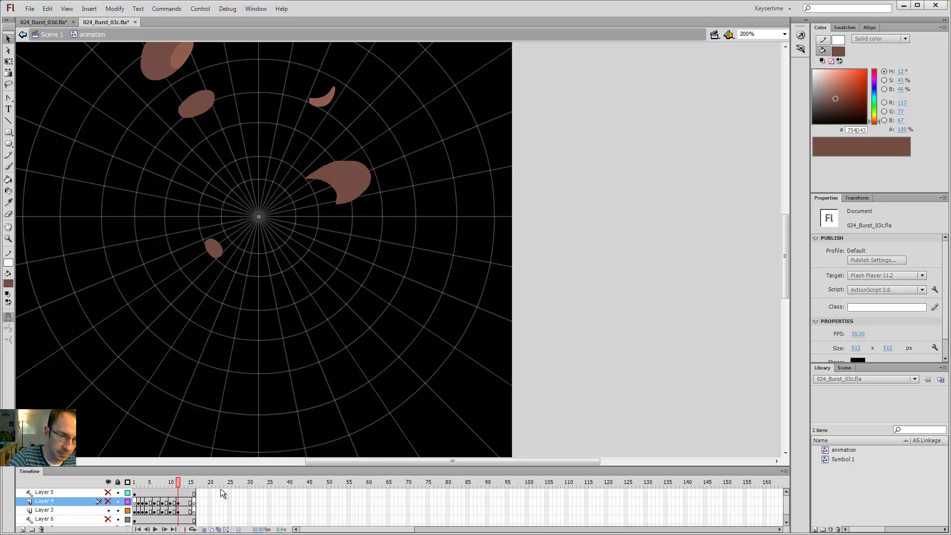
pyautogui.press(',')
pyautogui.press(',')
pyautogui.press(',')
pyautogui.press(',')
pyautogui.press('.')
pyautogui.press('.')
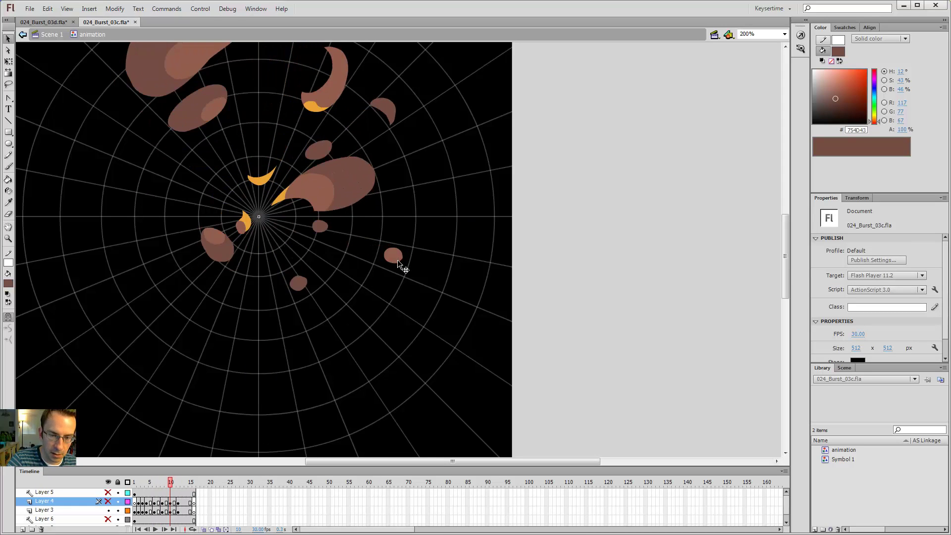
pyautogui.press(',')
pyautogui.press(',')
# - Fill the lighter small puff on the far lower right of the grid centre on Layer 3 at frame 10 with brown 754D43
pyautogui.press('k')
pyautogui.press('.')
pyautogui.press('.')
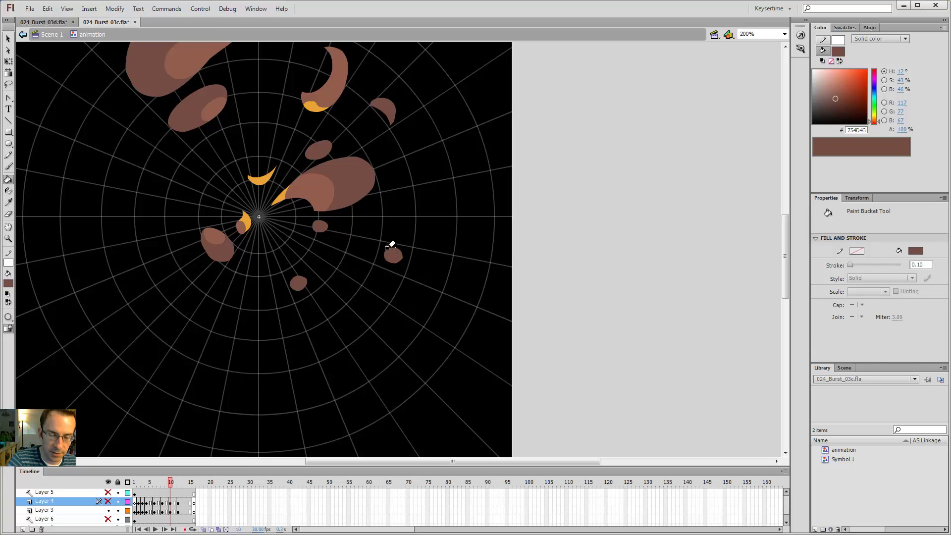
pyautogui.press(',')
pyautogui.press(',')
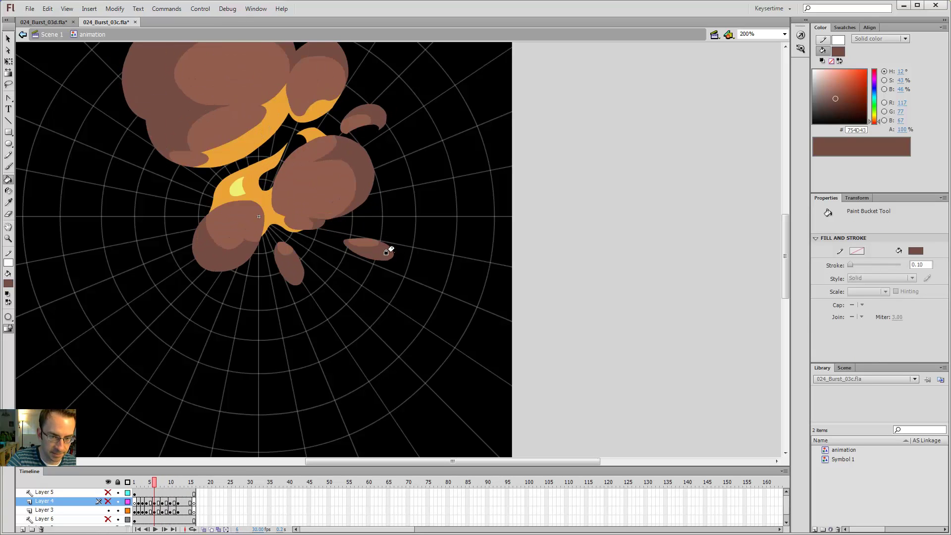
pyautogui.press('.')
pyautogui.press('.')
# - Show only Layer 4 and delete the lighter brown puff lower right of the grid centre at frame 12
pyautogui.keyDown('alt'); pyautogui.click(109, 501); pyautogui.keyUp('alt')
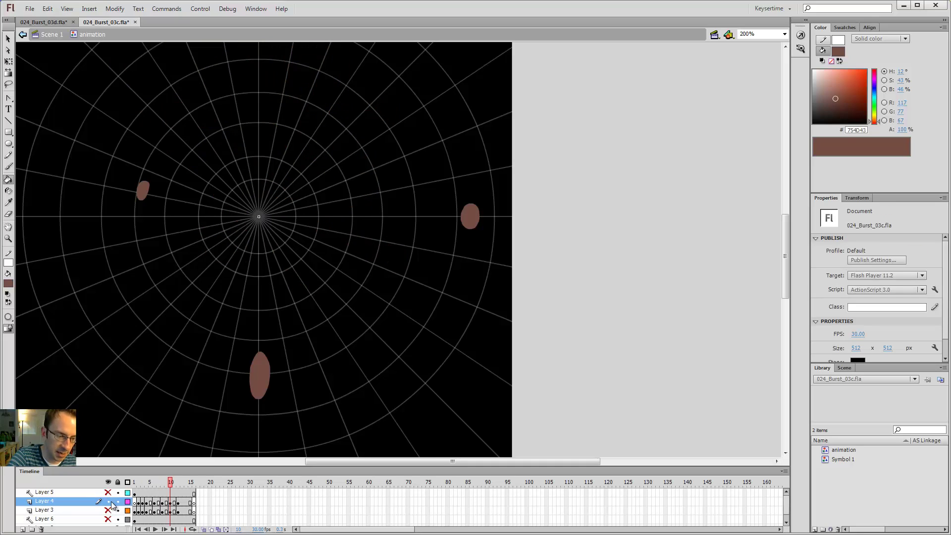
pyautogui.press('.')
pyautogui.press('.')
pyautogui.press('v')
pyautogui.click(397, 254)
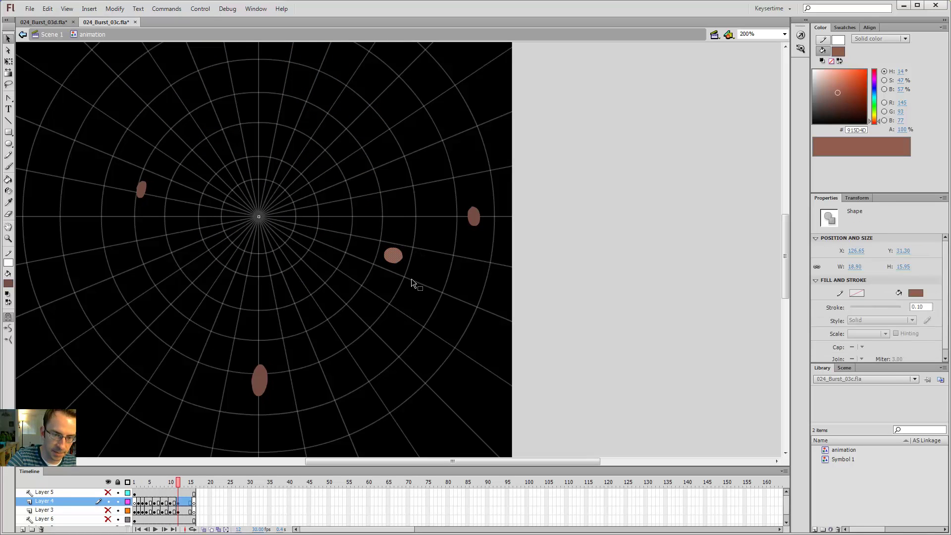
pyautogui.press('Delete')
# - Step through and play Layer 4's frames to check the motion of its remaining small puffs
pyautogui.press(',')
pyautogui.press(',')
pyautogui.press(',')
pyautogui.press(',')
pyautogui.press(',')
pyautogui.press(',')
pyautogui.press('.')
pyautogui.press('.')
pyautogui.press('.')
pyautogui.press('.')
pyautogui.press('.')
pyautogui.press('.')
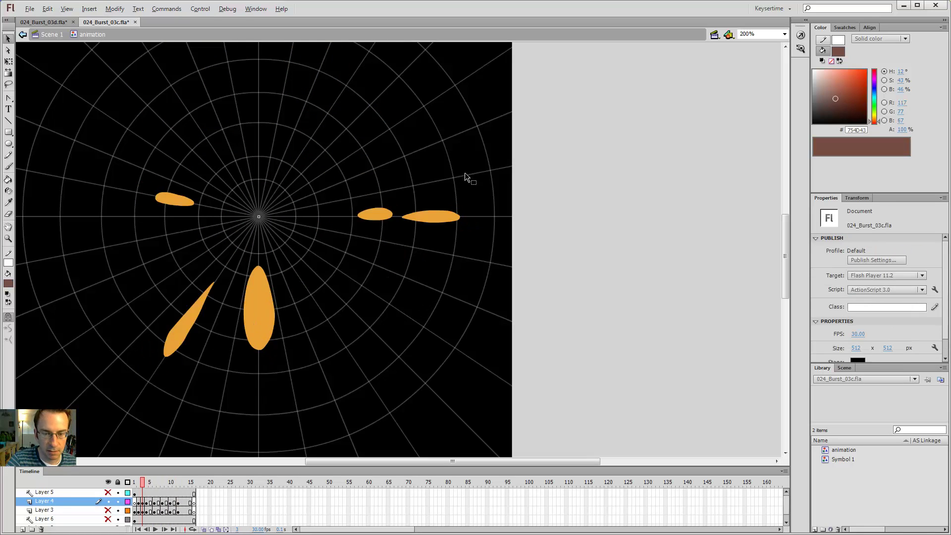
pyautogui.press('Return')
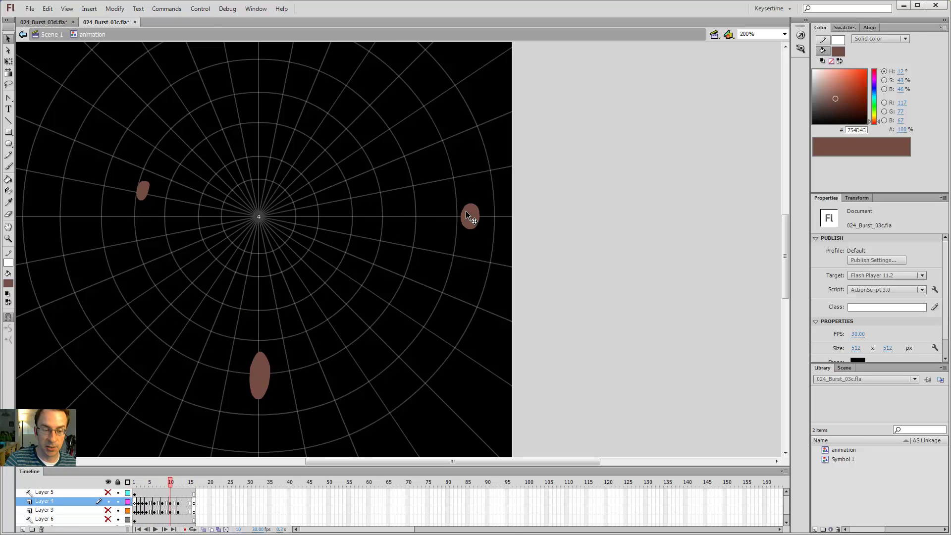
pyautogui.press('Return')
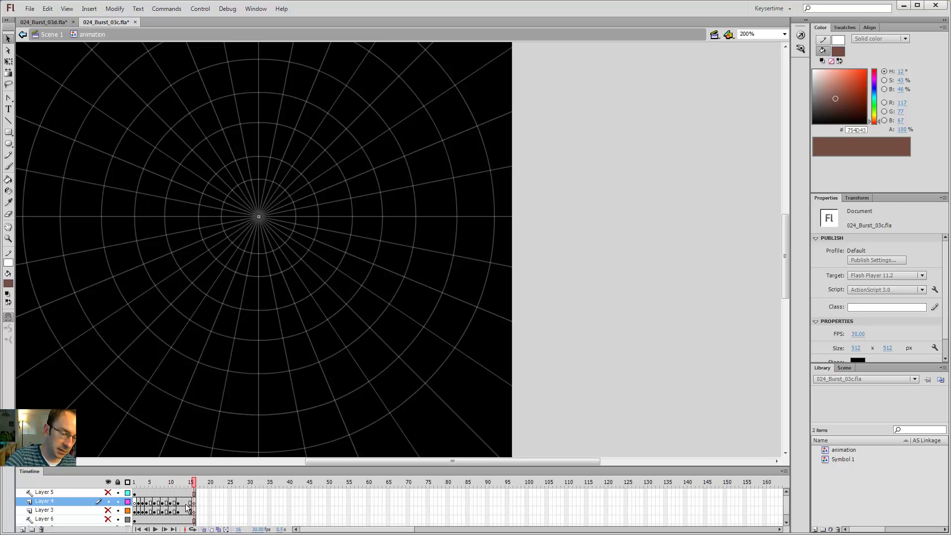
# - Using onion skin outlines, paint a smaller puff below the grid centre on Layer 4 at frame 14 and fill it with brown 754D43
pyautogui.click(203, 530)
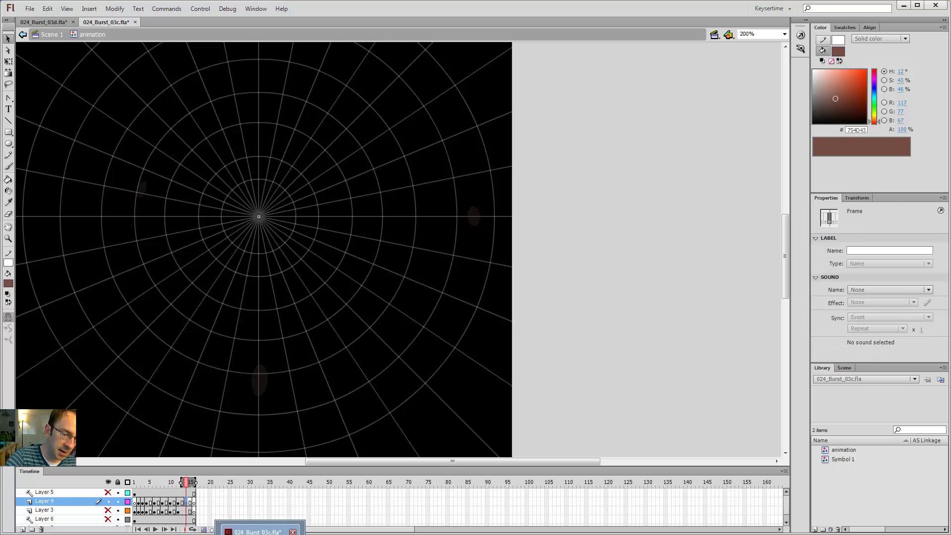
pyautogui.click(272, 377)
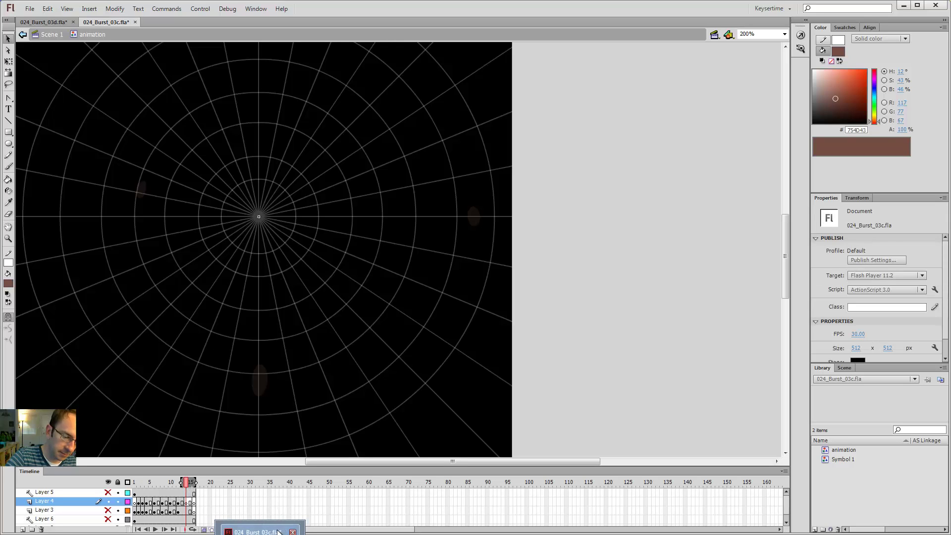
pyautogui.click(211, 530)
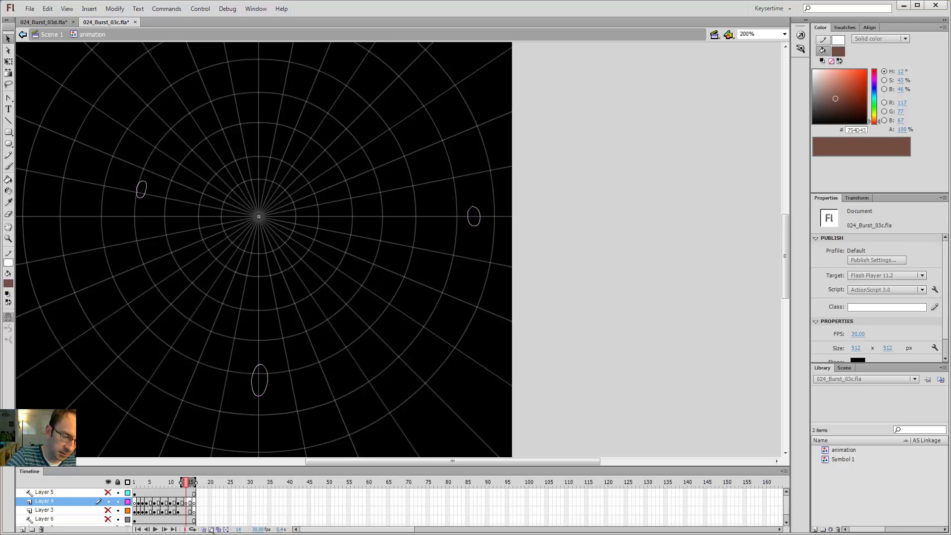
pyautogui.press(',')
pyautogui.press(',')
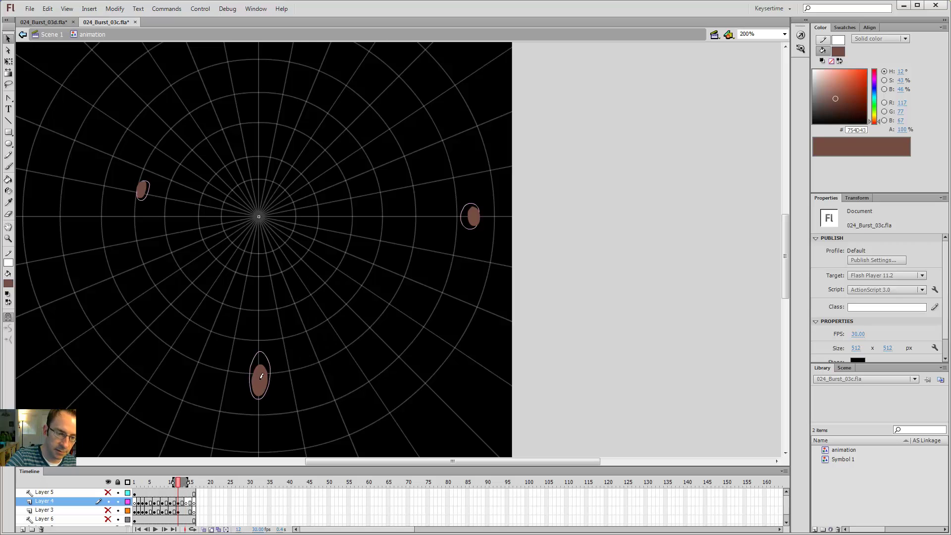
pyautogui.press('b')
pyautogui.press('.')
pyautogui.press('.')
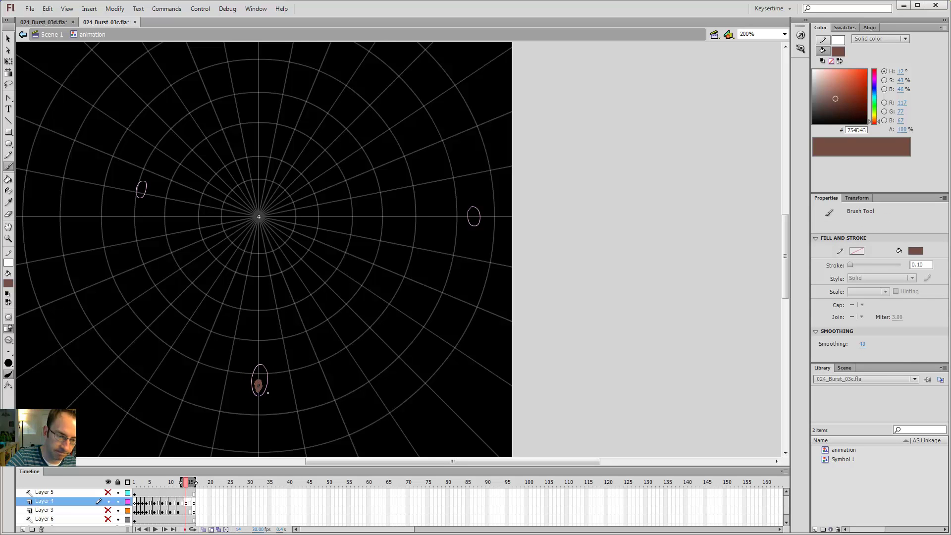
pyautogui.moveTo(266, 397); pyautogui.dragTo(269, 394)
pyautogui.press('k')
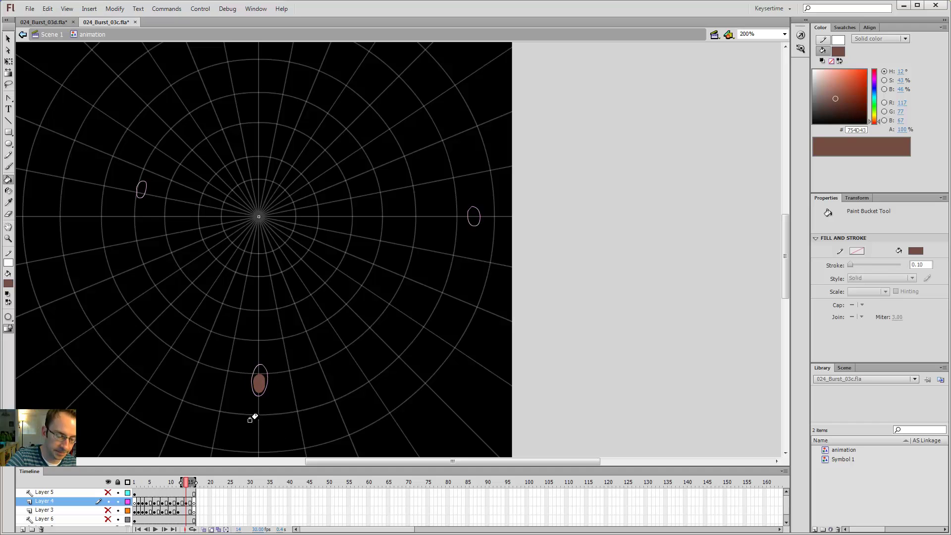
# - Add a blank keyframe on Layer 3 at frame 14 and compare it with the smoke shapes at frame 12
pyautogui.click(186, 511)
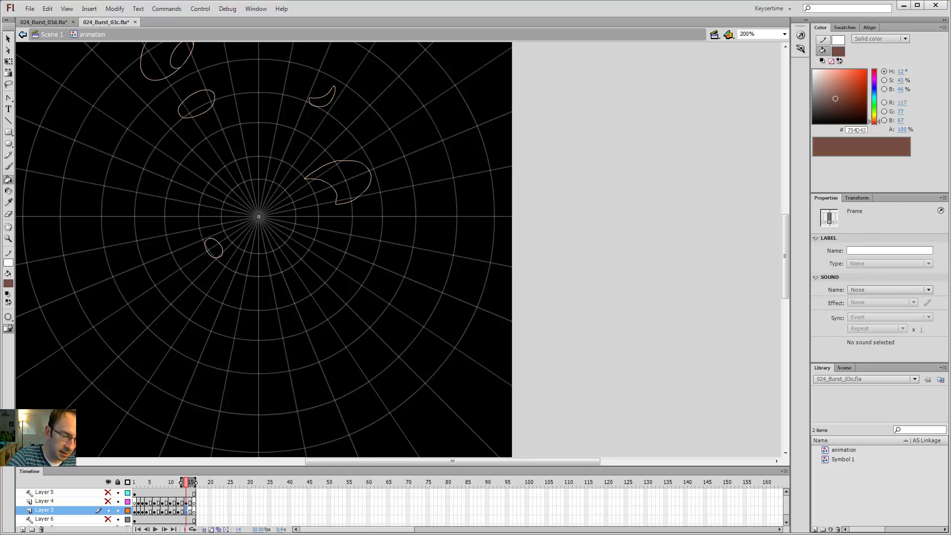
pyautogui.moveTo(379, 222); pyautogui.dragTo(414, 368)
pyautogui.press(',')
pyautogui.press(',')
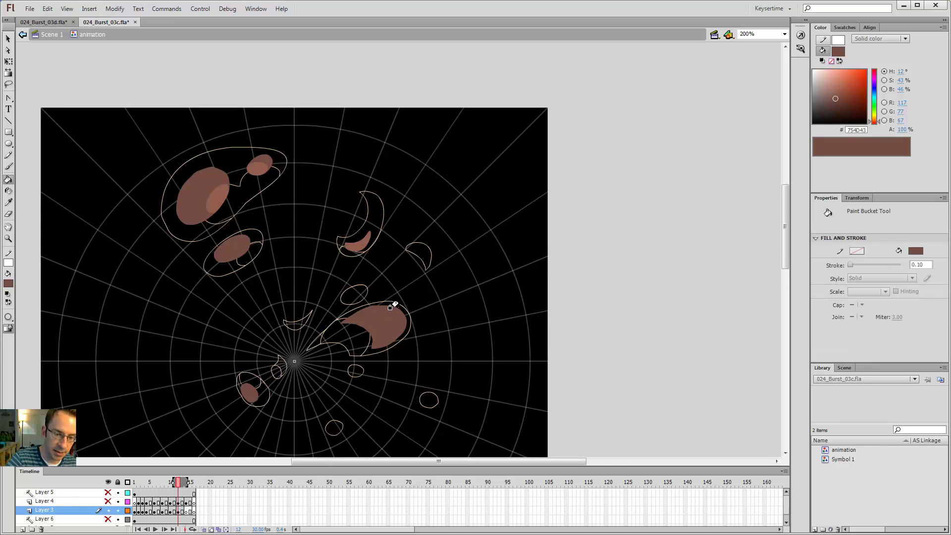
pyautogui.press('.')
pyautogui.press('.')
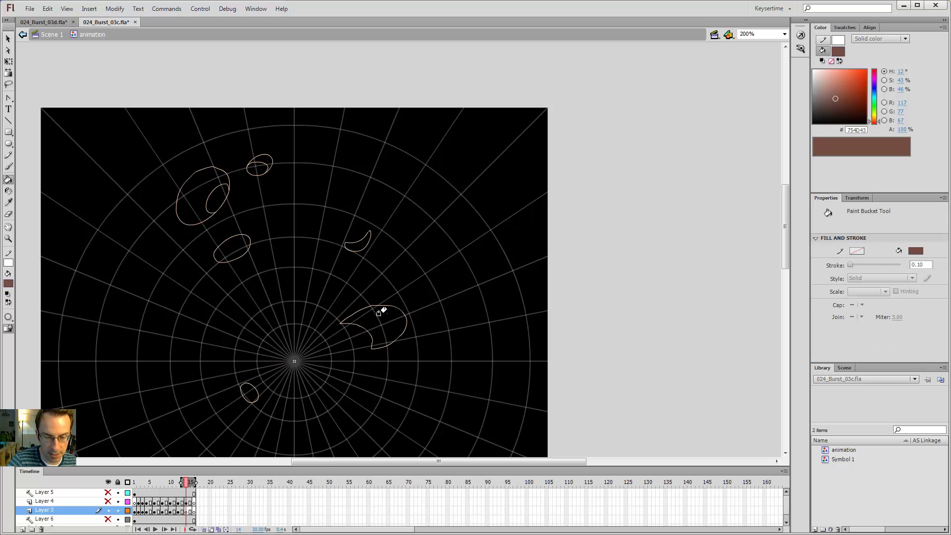
pyautogui.press(',')
pyautogui.press(',')
pyautogui.press('.')
pyautogui.press('.')
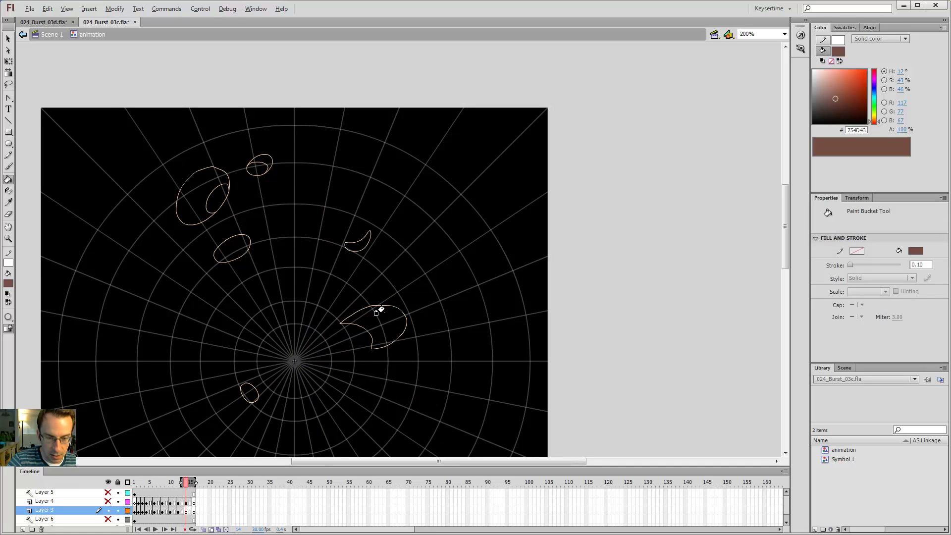
# - Paint a crescent inside the outer edge of the large puff's outline on Layer 3 at frame 14, and fill it with brown 754D43
pyautogui.press('b')
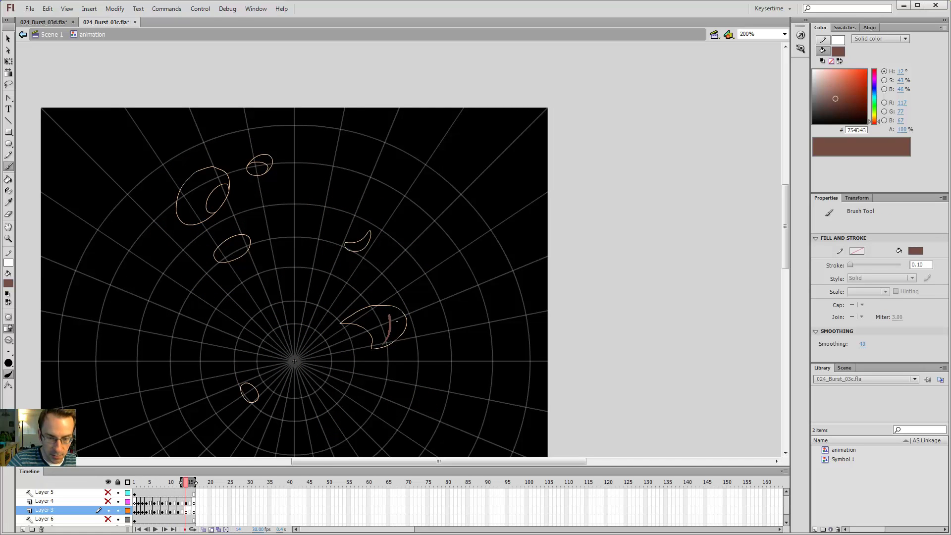
pyautogui.press(',')
pyautogui.press(',')
pyautogui.press('.')
pyautogui.press('.')
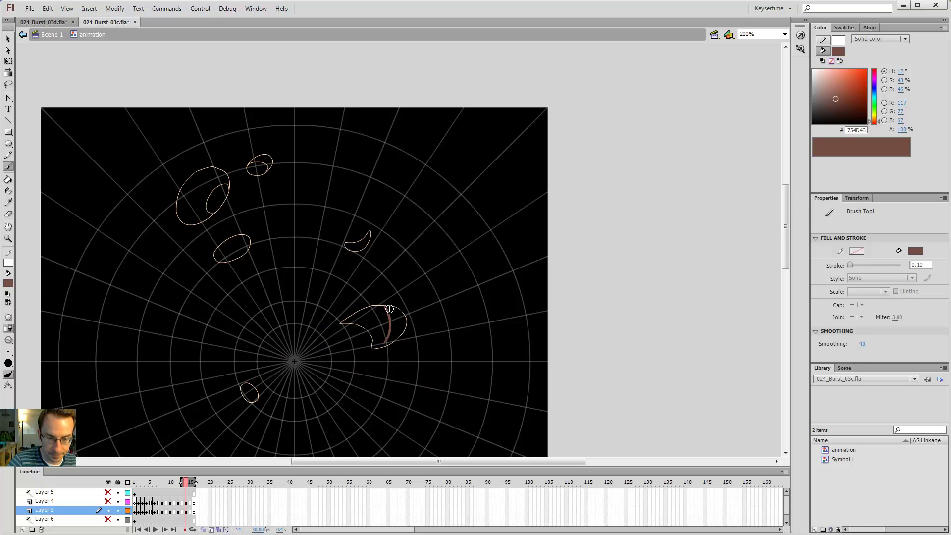
pyautogui.press('v')
pyautogui.press('b')
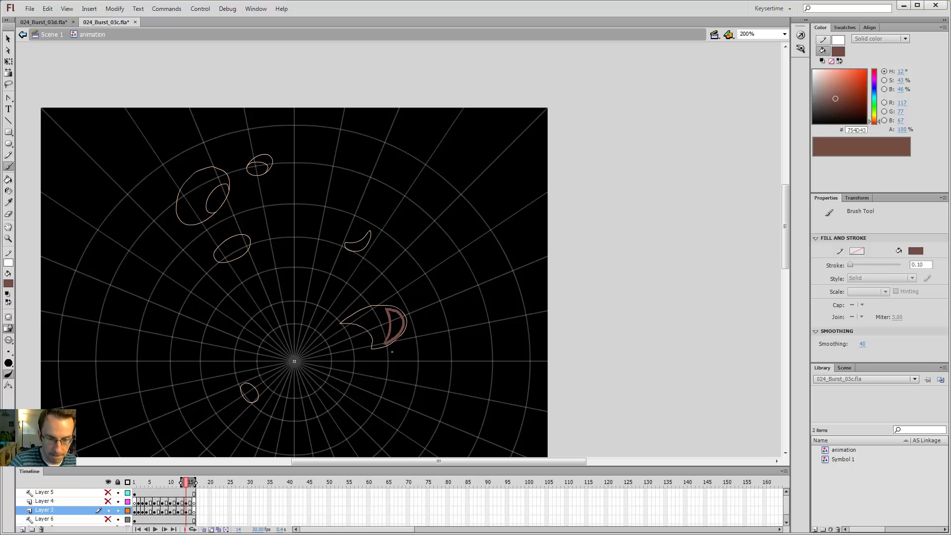
pyautogui.press('k')
pyautogui.press('b')
pyautogui.press('k')
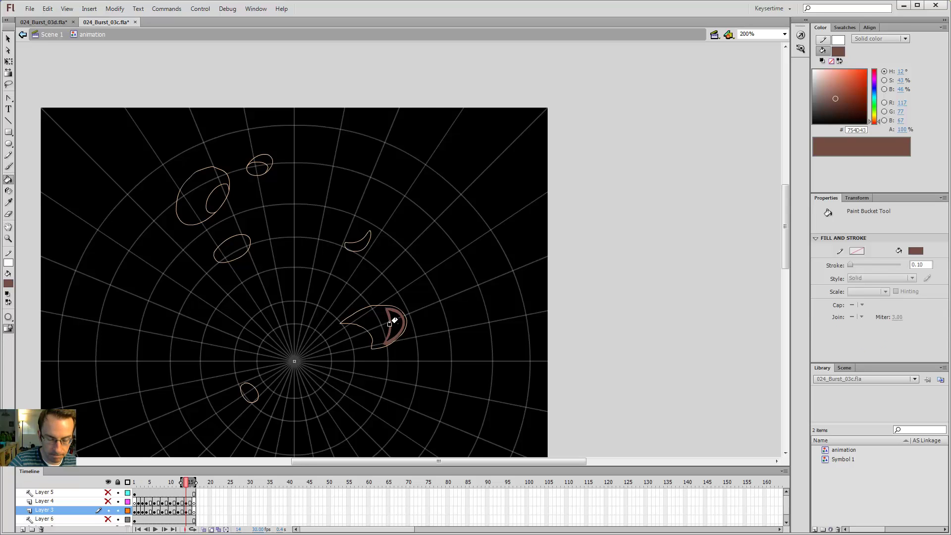
# - Try extending the crescent with brush strokes along the edges of the large puff's outline
pyautogui.press('b')
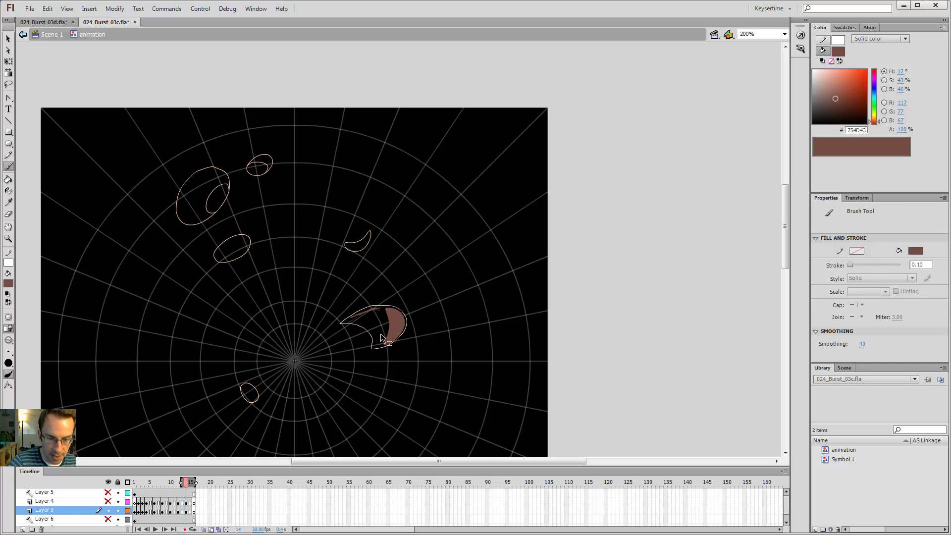
pyautogui.hotkey('ctrl', 'z')
pyautogui.moveTo(384, 344); pyautogui.dragTo(373, 346)
# - Compare the crescent with the large puff's earlier shapes by stepping back and forth between frames 10 and 16
pyautogui.press(',')
pyautogui.press(',')
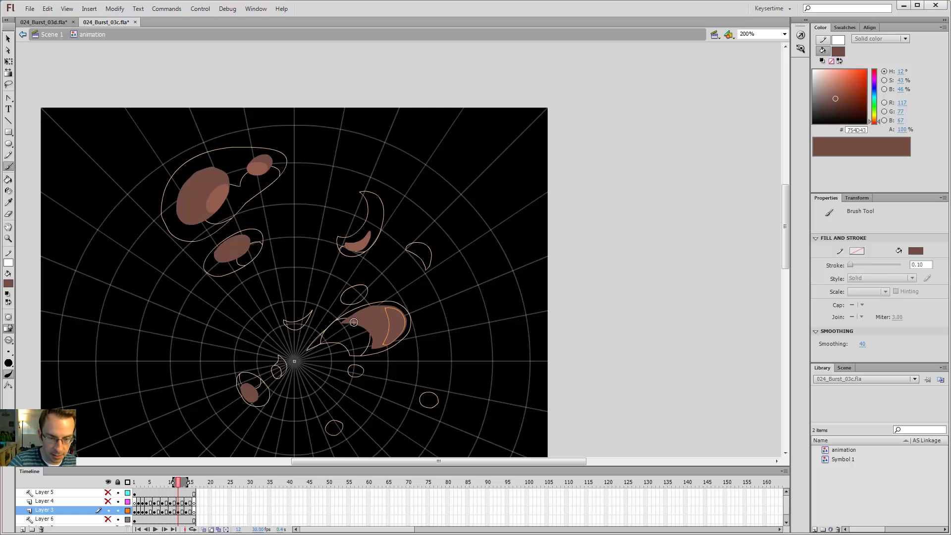
pyautogui.press(',')
pyautogui.press(',')
pyautogui.press('.')
pyautogui.press('.')
pyautogui.press('.')
pyautogui.press('.')
pyautogui.press('.')
pyautogui.press('.')
pyautogui.press(',')
pyautogui.press(',')
pyautogui.press(',')
pyautogui.press(',')
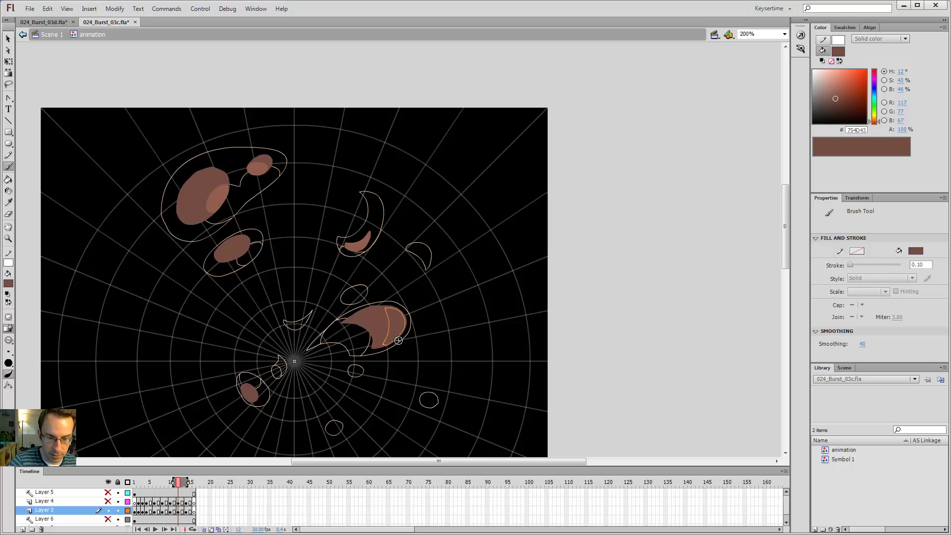
# - Trim the crescent's lower outer edge at frame 14 with the Eraser, and play the animation to check the puff's dissipation
pyautogui.press('.')
pyautogui.press('.')
pyautogui.press('e')
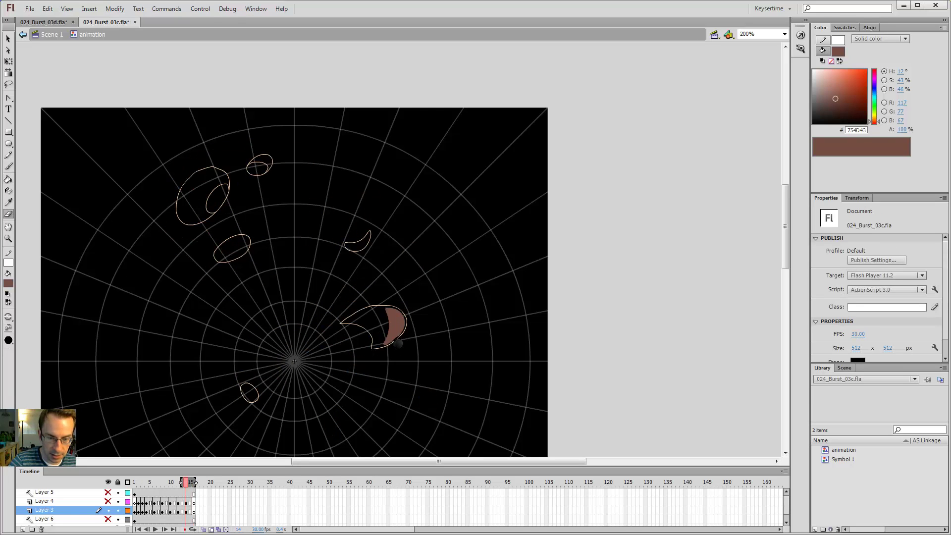
pyautogui.press(',')
pyautogui.press(',')
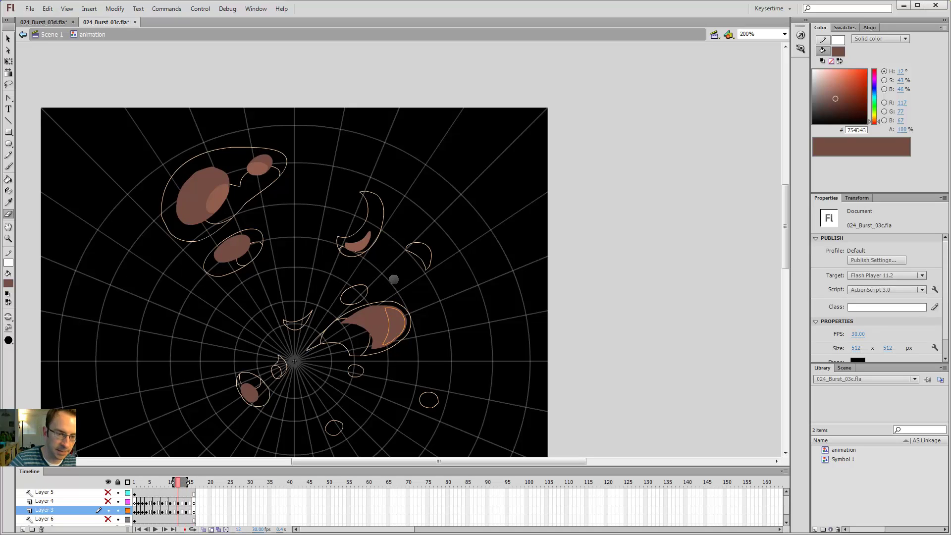
pyautogui.press('Return')
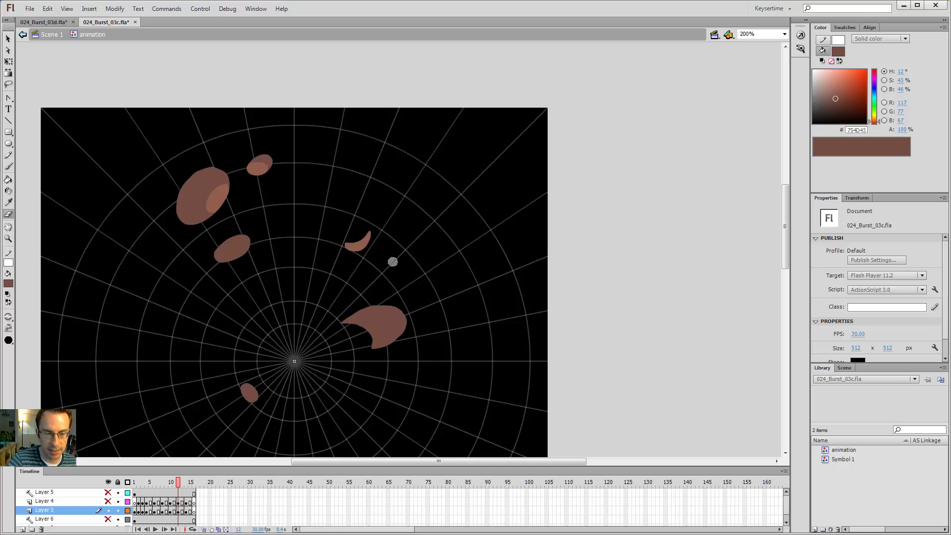
# - Switch the onion skin display to outlines and return to frame 12
pyautogui.click(204, 530)
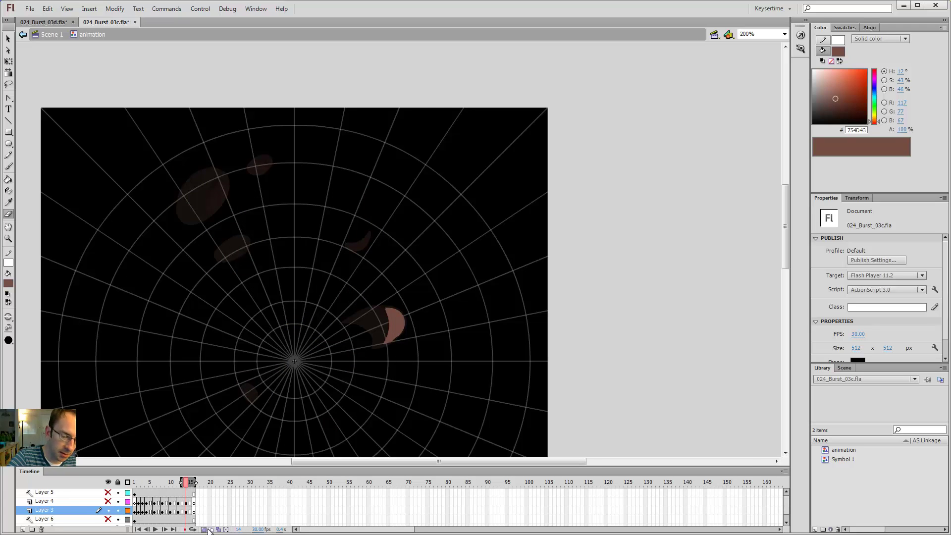
pyautogui.click(210, 530)
pyautogui.press('b')
pyautogui.press(',')
pyautogui.press(',')
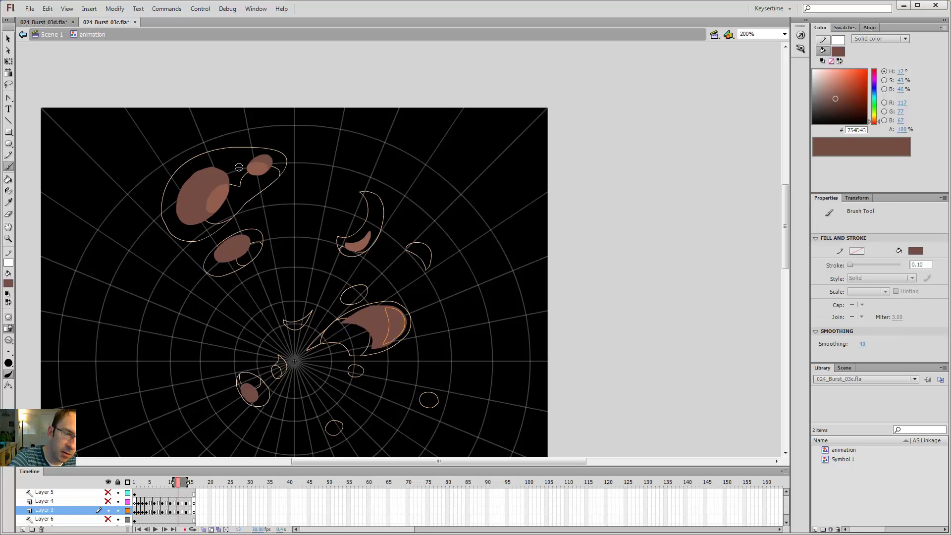
# - Paint a smaller oval inside the large upper-left puff's outline on Layer 3 at frame 14, and fill it with brown 754D43
pyautogui.press('.')
pyautogui.press('.')
pyautogui.press(',')
pyautogui.press(',')
pyautogui.press(',')
pyautogui.press(',')
pyautogui.press('.')
pyautogui.press('.')
pyautogui.press('.')
pyautogui.press('.')
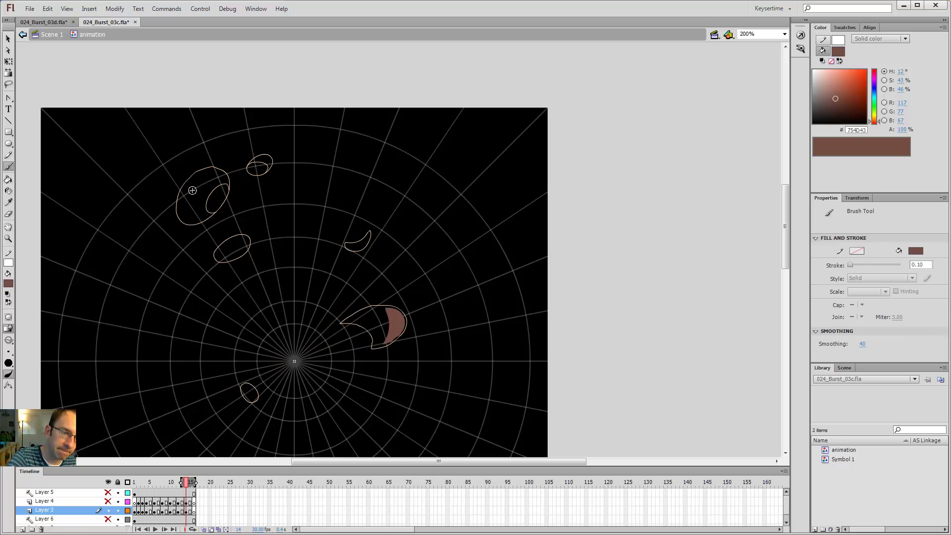
pyautogui.press(',')
pyautogui.press(',')
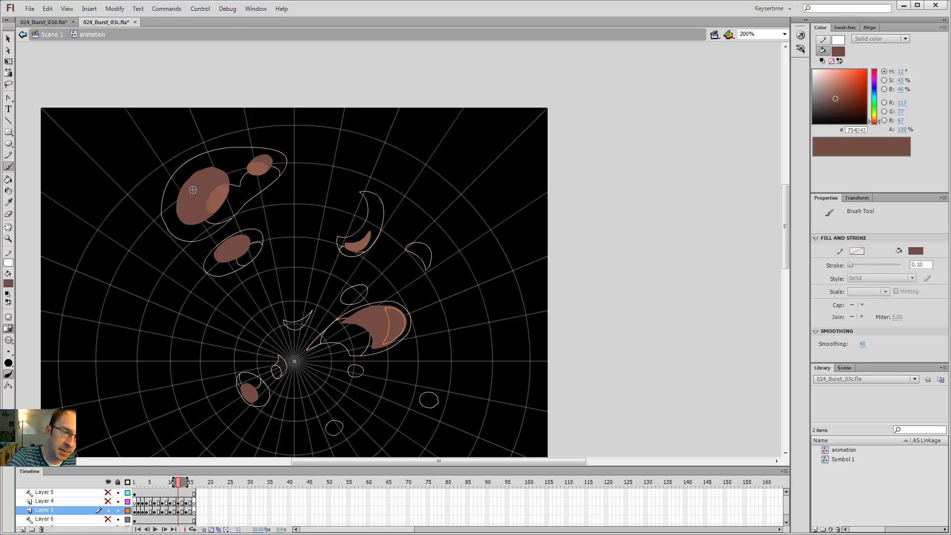
pyautogui.press('.')
pyautogui.press('.')
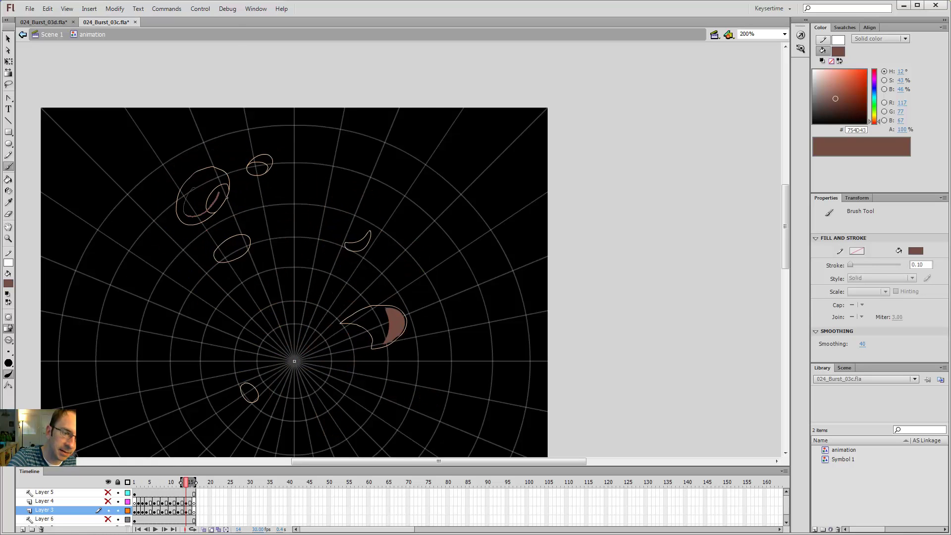
pyautogui.press('k')
pyautogui.click(201, 197)
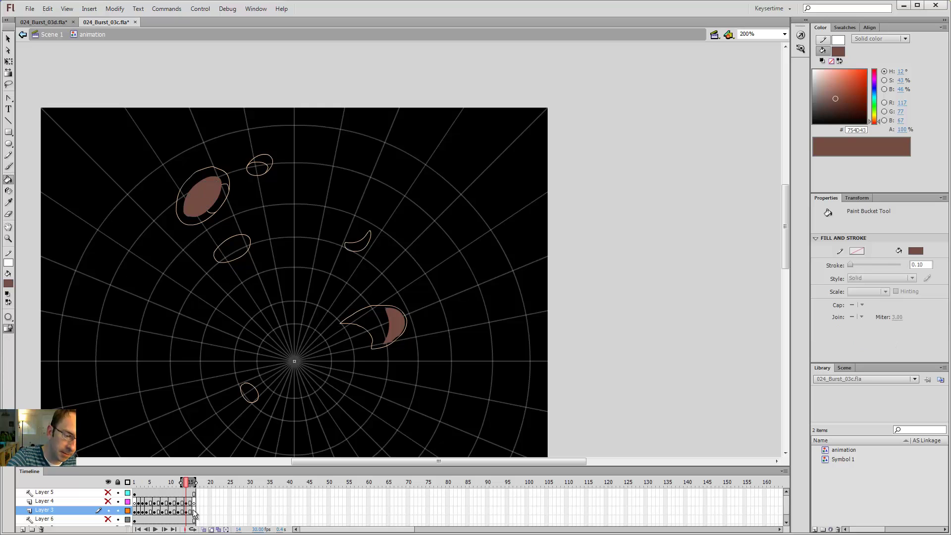
# - Compare the upper-left puff's new oval with its earlier shapes by stepping back and forth between frames 10 and 14
pyautogui.press('v')
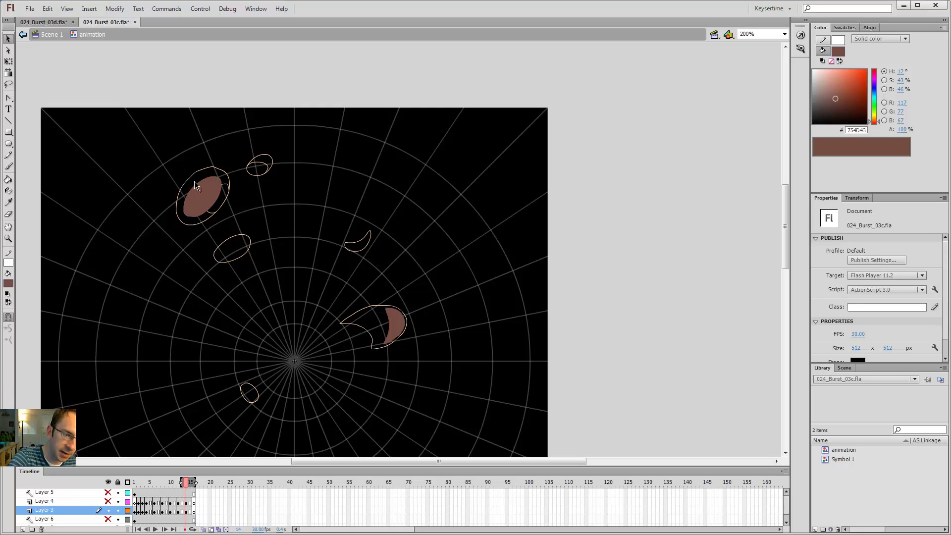
pyautogui.press(',')
pyautogui.press(',')
pyautogui.press(',')
pyautogui.press(',')
pyautogui.press(',')
pyautogui.press(',')
pyautogui.press(',')
pyautogui.press(',')
pyautogui.press(',')
pyautogui.press(',')
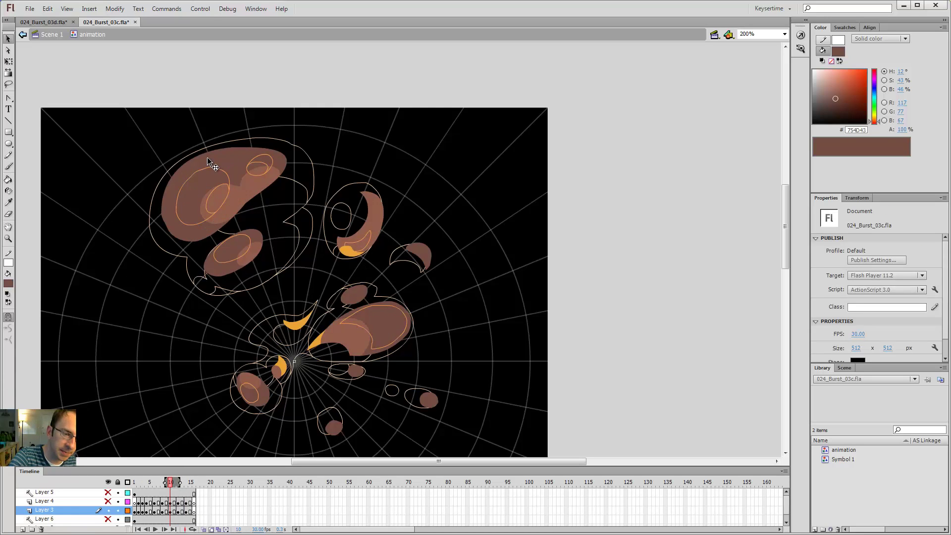
pyautogui.press('.')
pyautogui.press('.')
pyautogui.press('.')
pyautogui.press('.')
pyautogui.press('.')
pyautogui.press('.')
pyautogui.press('.')
pyautogui.press('.')
pyautogui.press('.')
pyautogui.press('.')
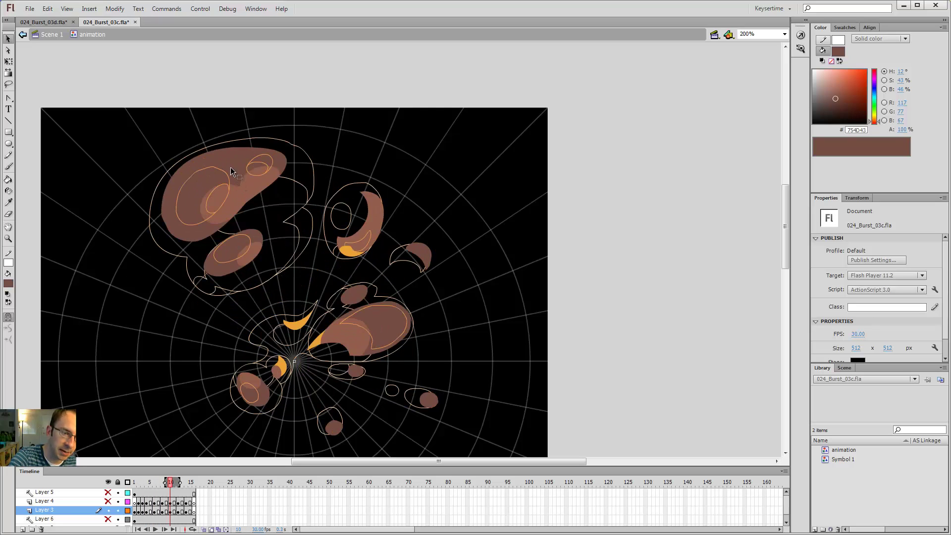
# - Paint a small brown oval inside the outline of the puff just below the large upper-left one at frame 14
pyautogui.press('b')
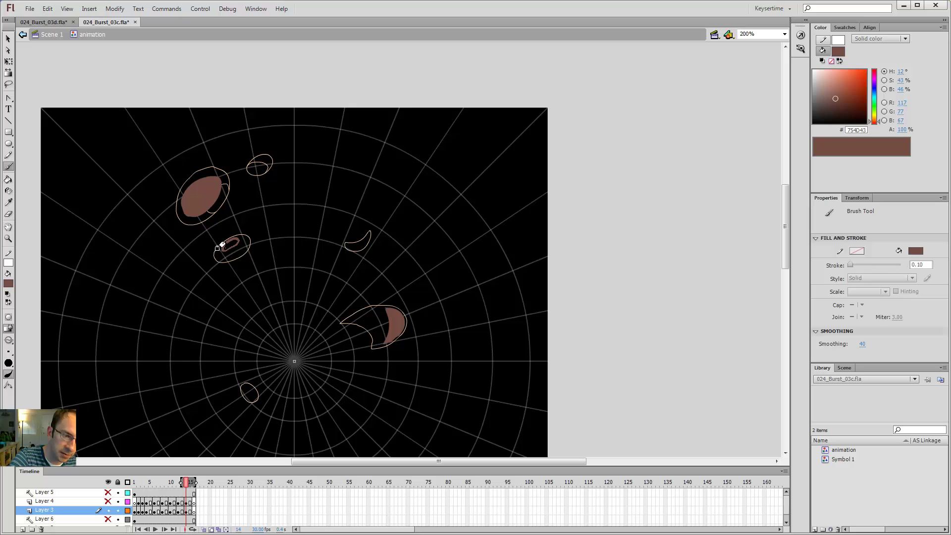
pyautogui.moveTo(221, 245); pyautogui.dragTo(230, 248)
pyautogui.press('v')
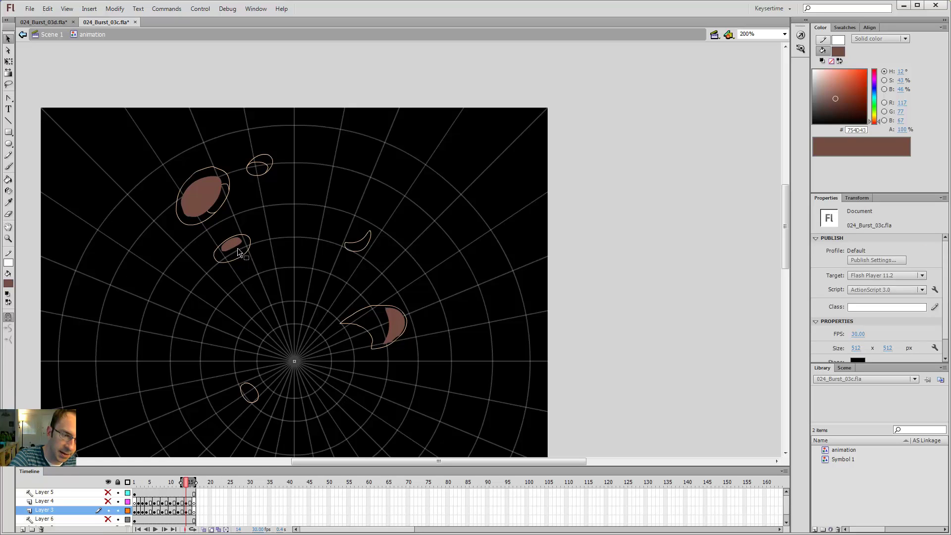
# - Reshape the upper edge of the large oval at frame 14 outward, checking its shape against frame 12
pyautogui.press(',')
pyautogui.press(',')
pyautogui.press('.')
pyautogui.press('.')
pyautogui.press(',')
pyautogui.press(',')
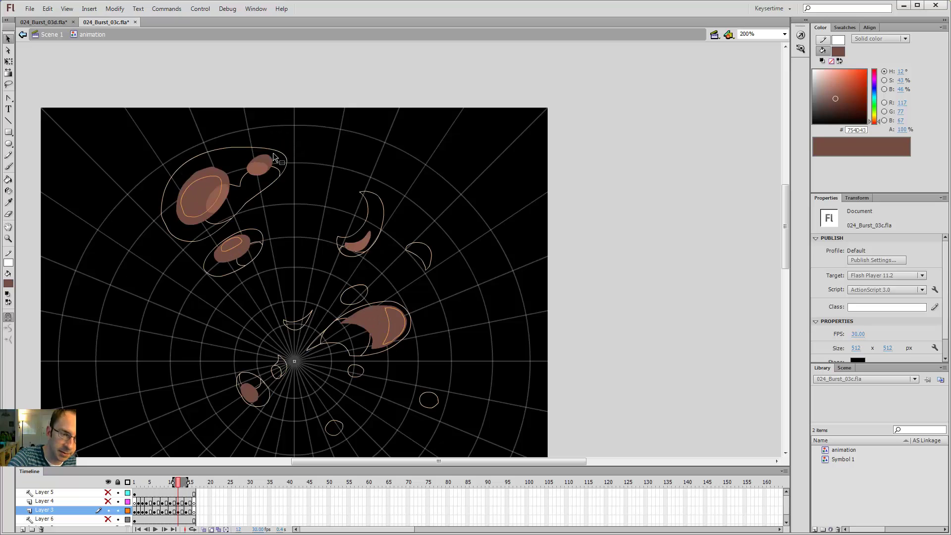
pyautogui.press('.')
pyautogui.press('.')
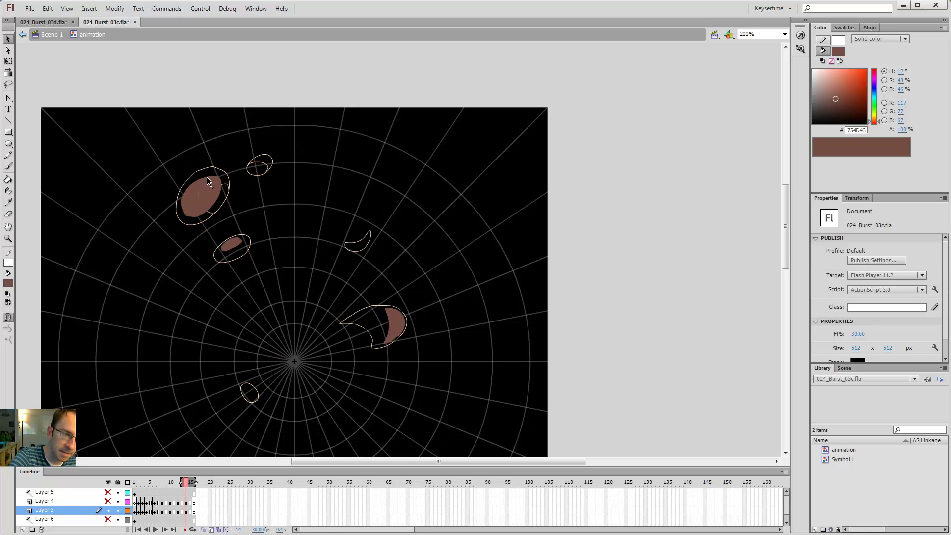
pyautogui.moveTo(207, 178); pyautogui.dragTo(206, 174)
pyautogui.press('.')
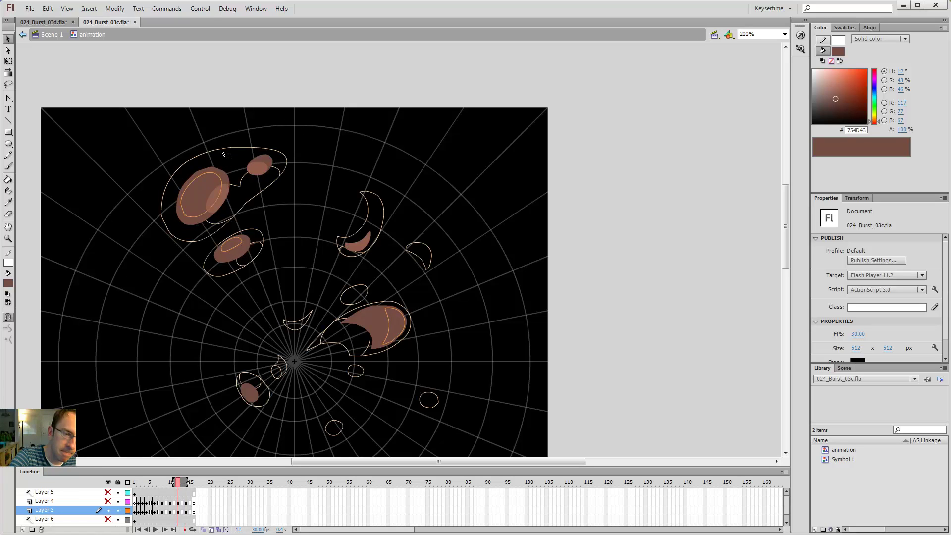
pyautogui.press(',')
# - Paint a small filled oval in brown 754D43 inside the large upper-left puff's outline on Layer 3 at frame 16
pyautogui.press('.')
pyautogui.press('.')
pyautogui.press('b')
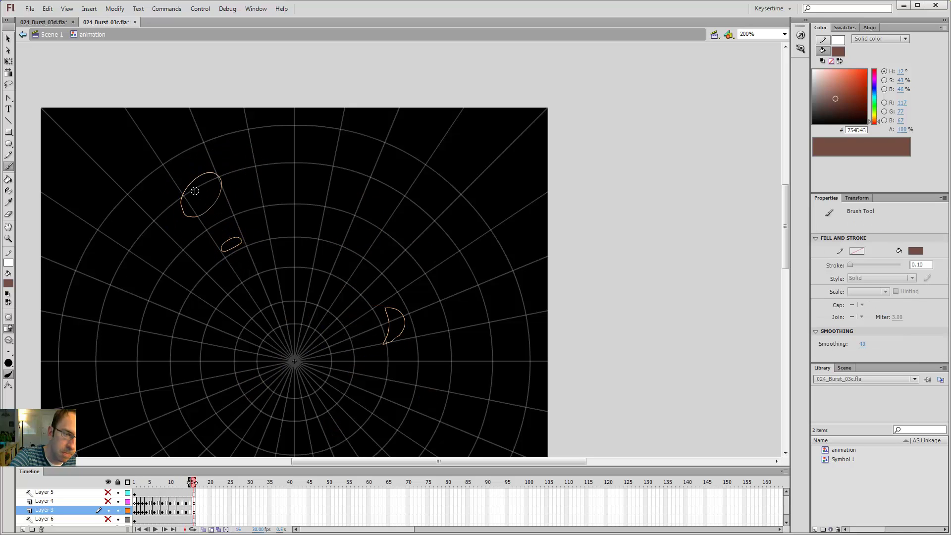
pyautogui.moveTo(200, 201); pyautogui.dragTo(197, 188)
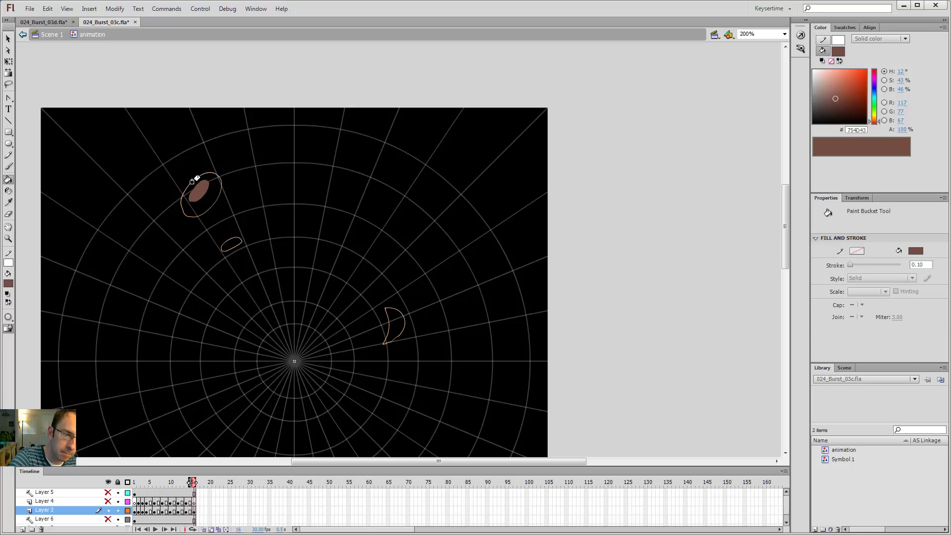
pyautogui.press('v')
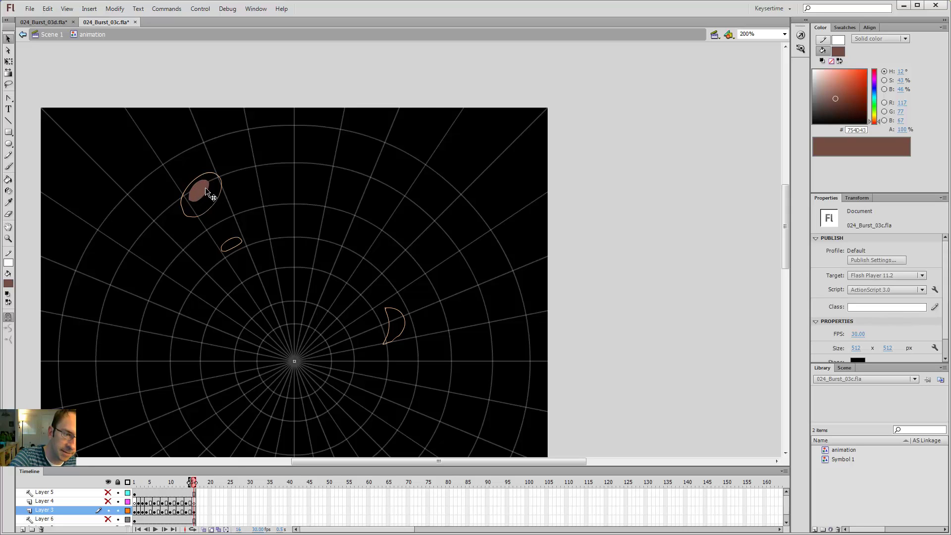
# - Reshape the edge of the small oval at frame 16, and compare it with the puff at frame 14
pyautogui.moveTo(207, 190); pyautogui.dragTo(209, 181)
pyautogui.press(',')
pyautogui.press(',')
pyautogui.press('.')
pyautogui.press('.')
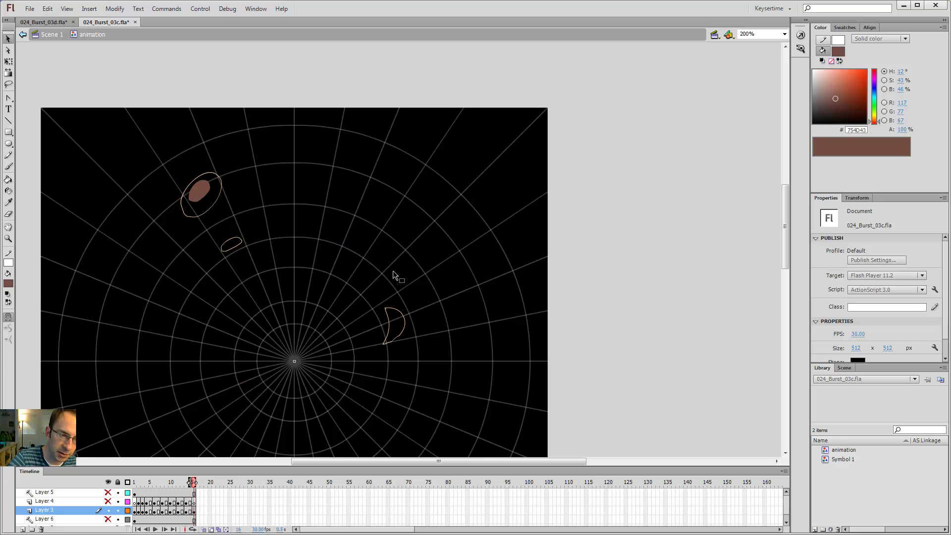
pyautogui.press(',')
pyautogui.press(',')
pyautogui.press('.')
pyautogui.press('.')
# - Paint a thin brown crescent inside the lower outer edge of the right-hand puff's outline at frame 16, and trim its inner edge with the Eraser
pyautogui.press('b')
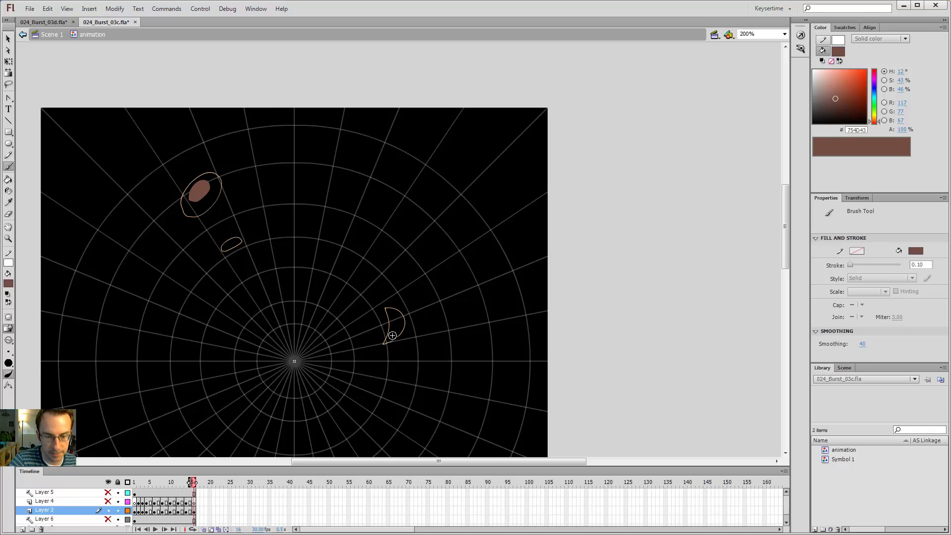
pyautogui.hotkey('ctrl', 'z')
pyautogui.moveTo(387, 340); pyautogui.dragTo(393, 335)
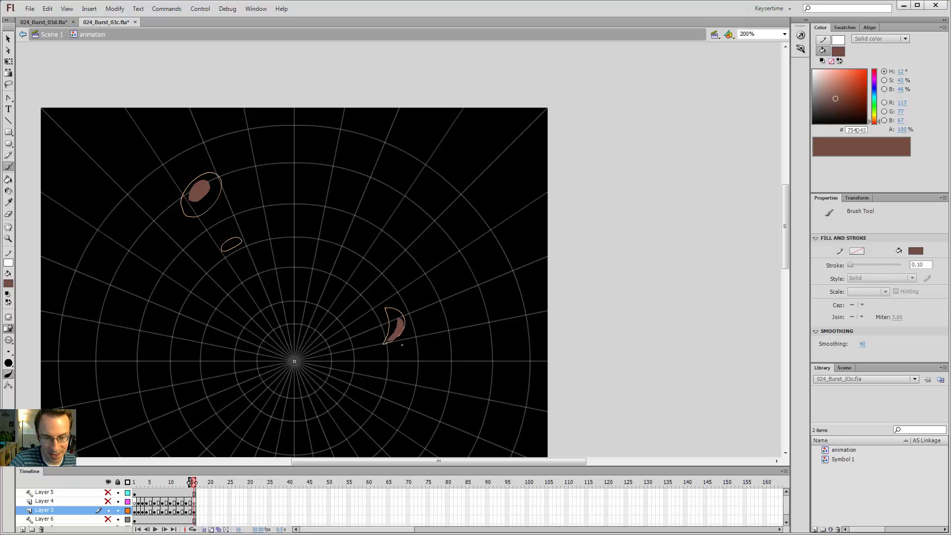
pyautogui.press('e')
pyautogui.moveTo(385, 335); pyautogui.dragTo(396, 300)
pyautogui.press('b')
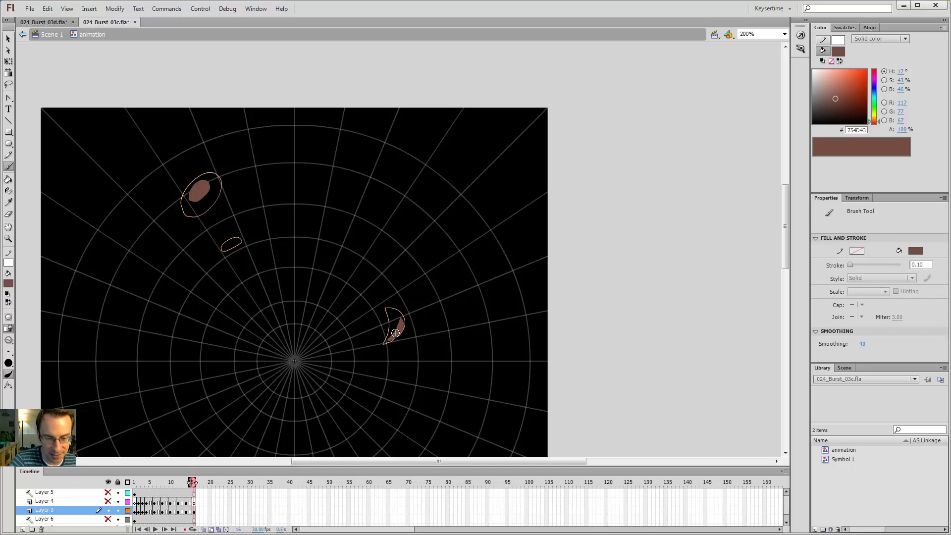
# - Check the thin crescent against frames 12 to 16, and preview the animation as a test movie
pyautogui.press(',')
pyautogui.press(',')
pyautogui.press(',')
pyautogui.press(',')
pyautogui.press('.')
pyautogui.press('.')
pyautogui.press('.')
pyautogui.press('.')
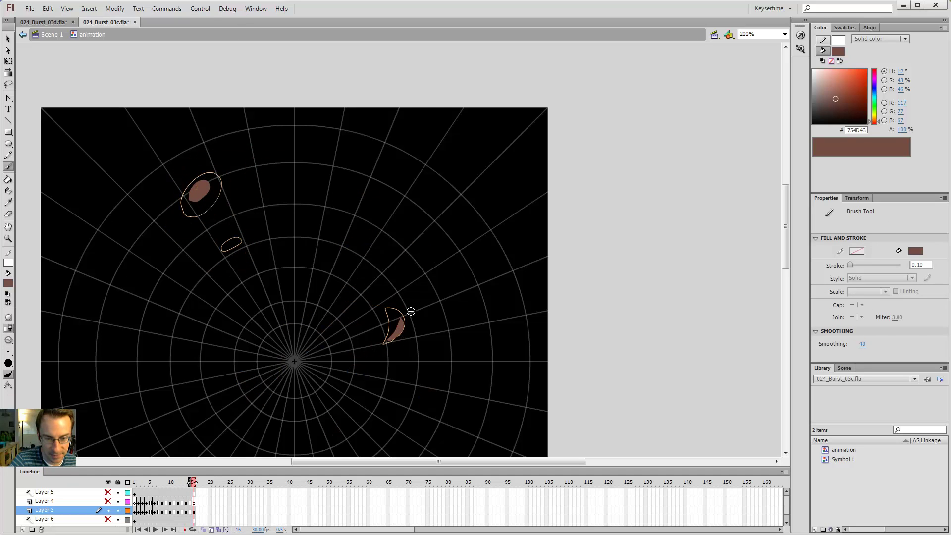
pyautogui.hotkey('ctrl', 'Return')
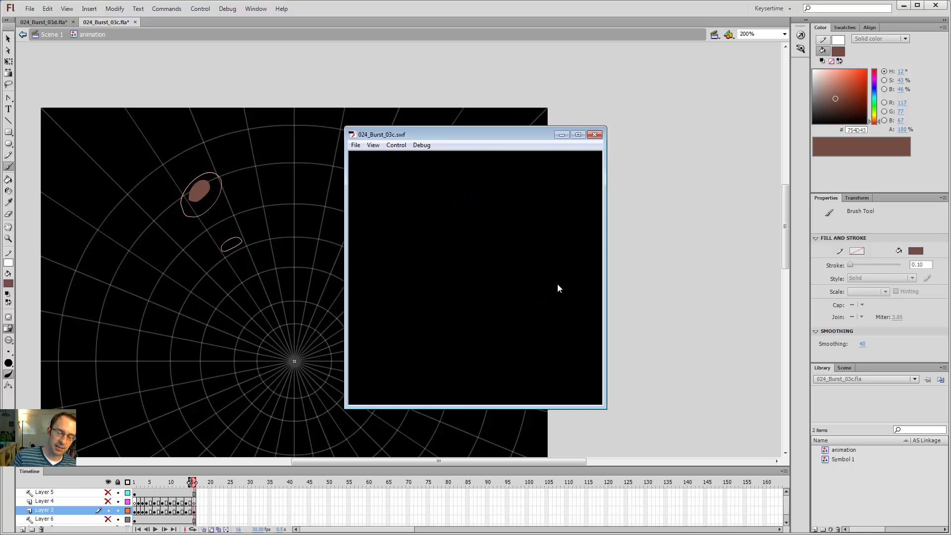
pyautogui.click(595, 134)
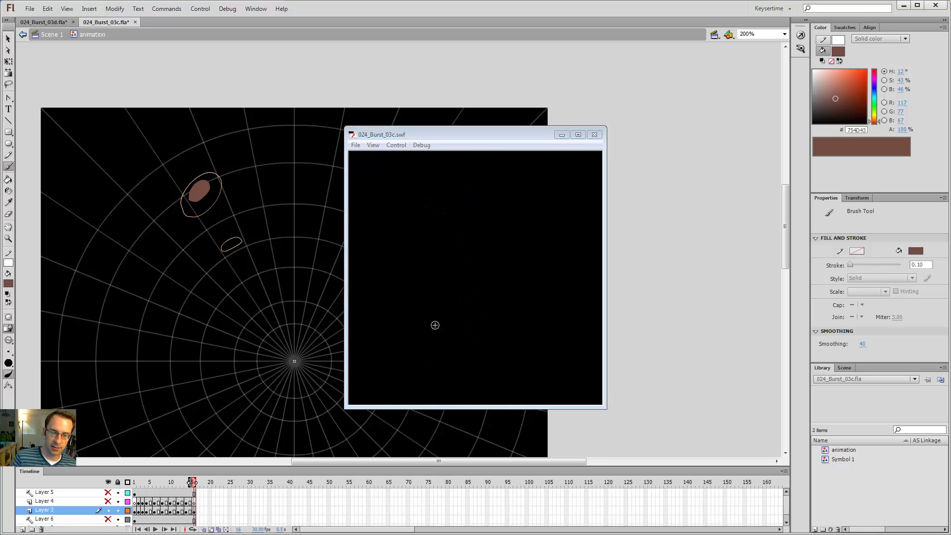
# - Examine how the smoke shapes shrink by stepping back and forth between frames 10 and 16
pyautogui.press(',')
pyautogui.press(',')
pyautogui.press(',')
pyautogui.press(',')
pyautogui.press('.')
pyautogui.press('.')
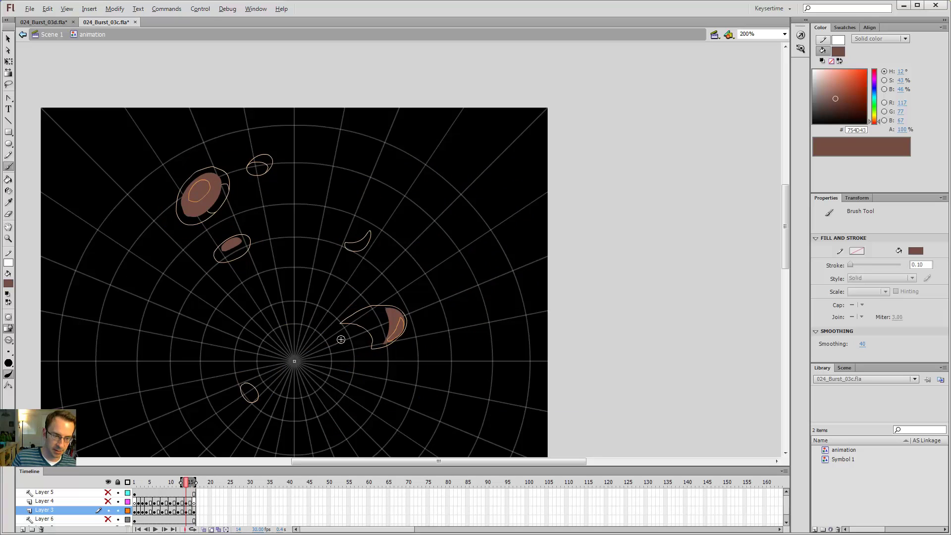
pyautogui.press(',')
pyautogui.press(',')
pyautogui.press(',')
pyautogui.press(',')
pyautogui.press('.')
pyautogui.press('.')
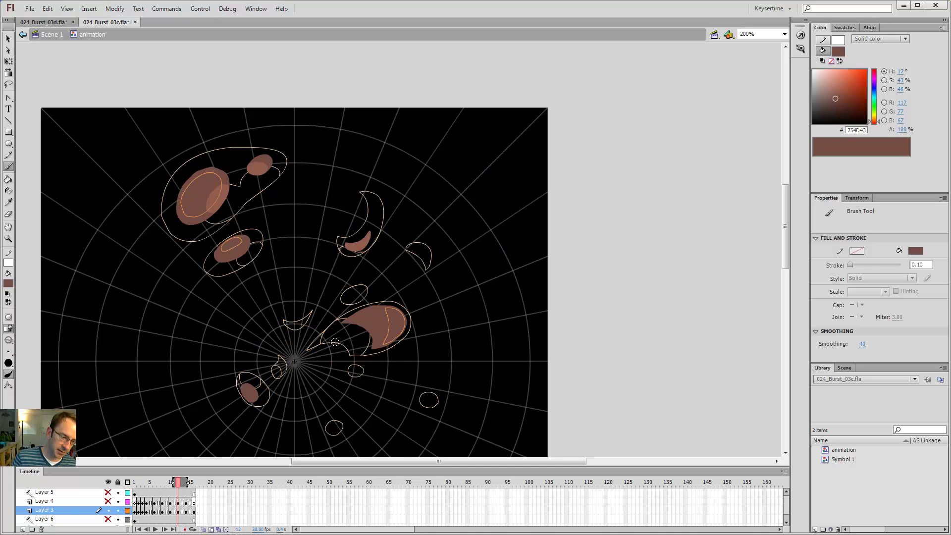
# - Enlarge the small lower-left puff at frame 12 with brush strokes along the inside of its earlier outline, and fill the gap
pyautogui.press('v')
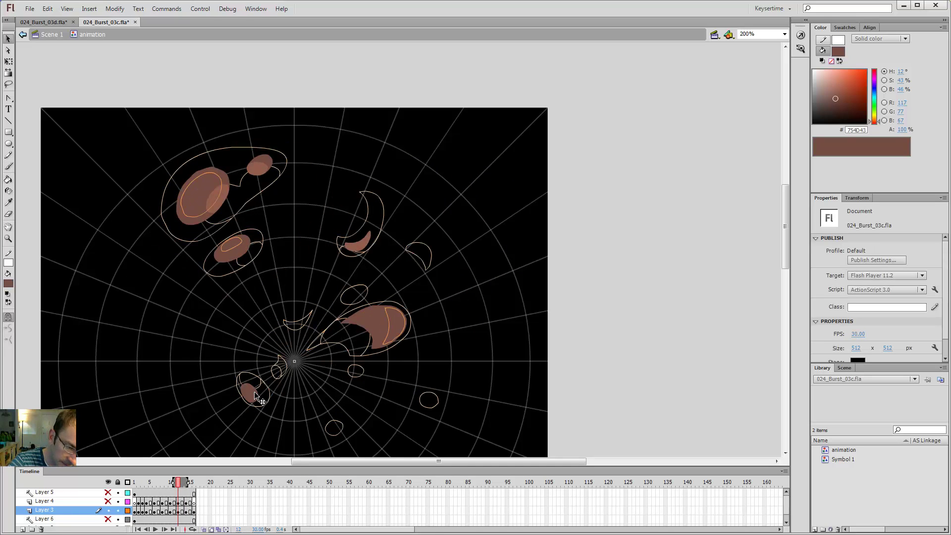
pyautogui.click(256, 392)
pyautogui.click(258, 363)
pyautogui.press('b')
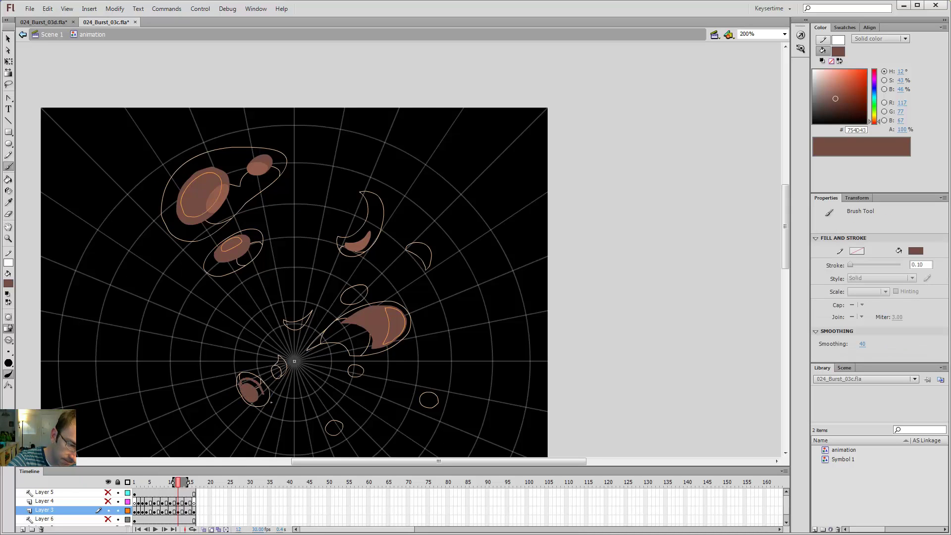
pyautogui.press('k')
# - Paint a smaller brown oval inside the lower-left puff's outline on Layer 3 at frame 14
pyautogui.press('.')
pyautogui.press('.')
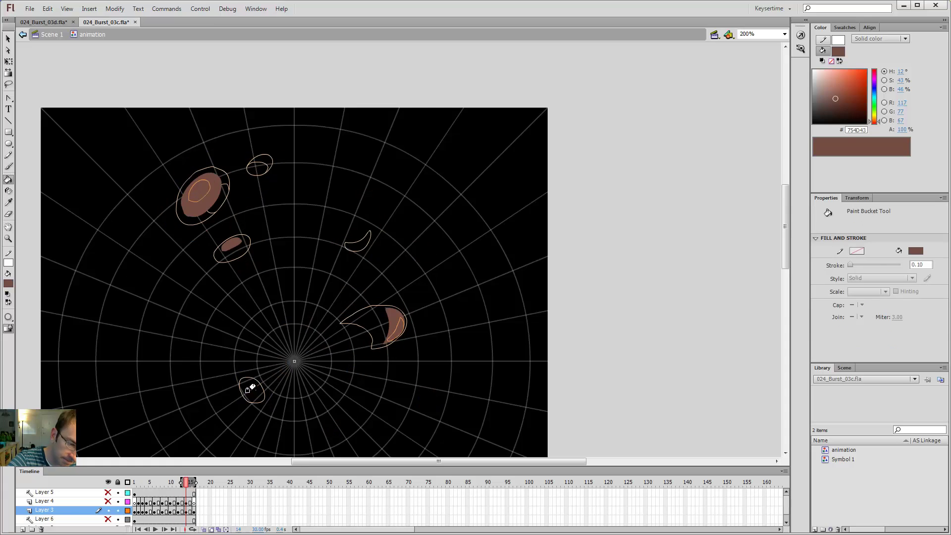
pyautogui.press('b')
pyautogui.moveTo(251, 395); pyautogui.dragTo(248, 388)
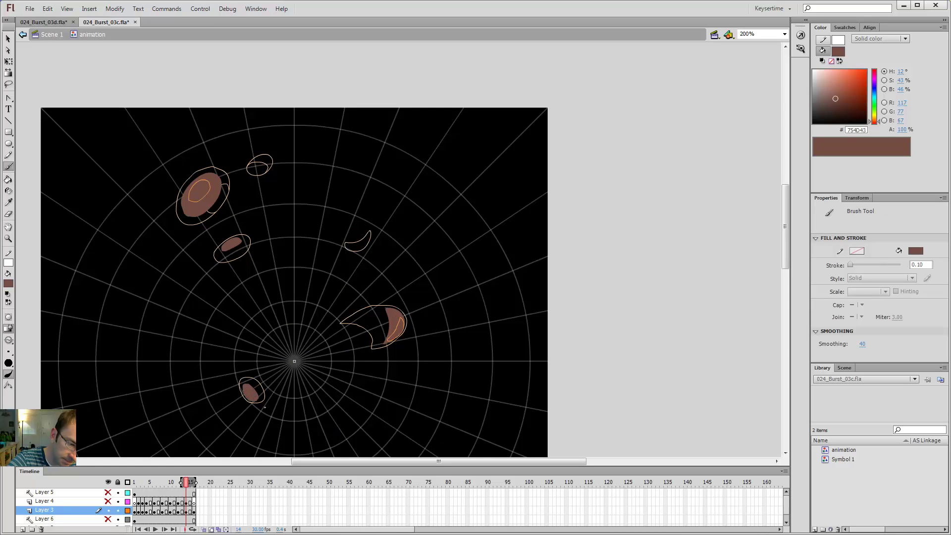
# - Save the document, and preview the whole explosion as a test movie
pyautogui.hotkey('ctrl', '1')
pyautogui.press('v')
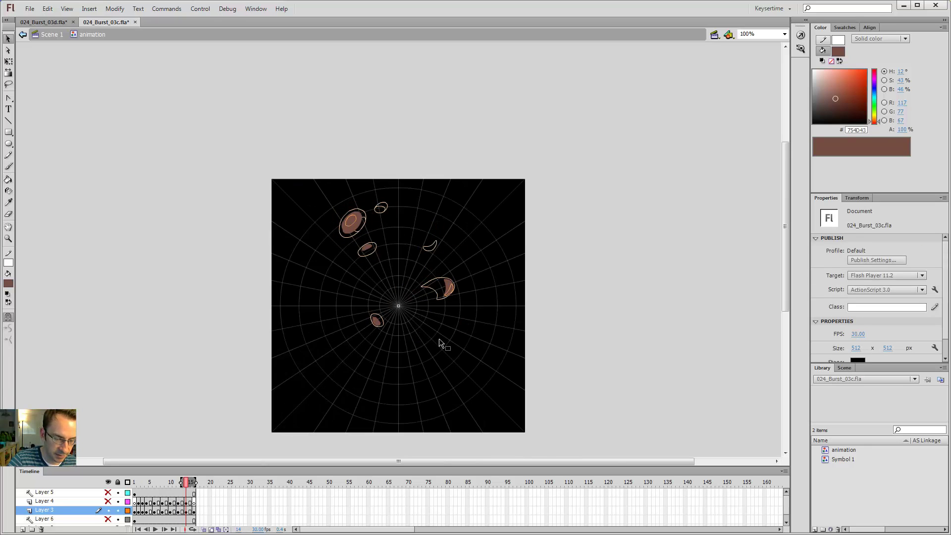
pyautogui.hotkey('ctrl', '-')
pyautogui.press('z')
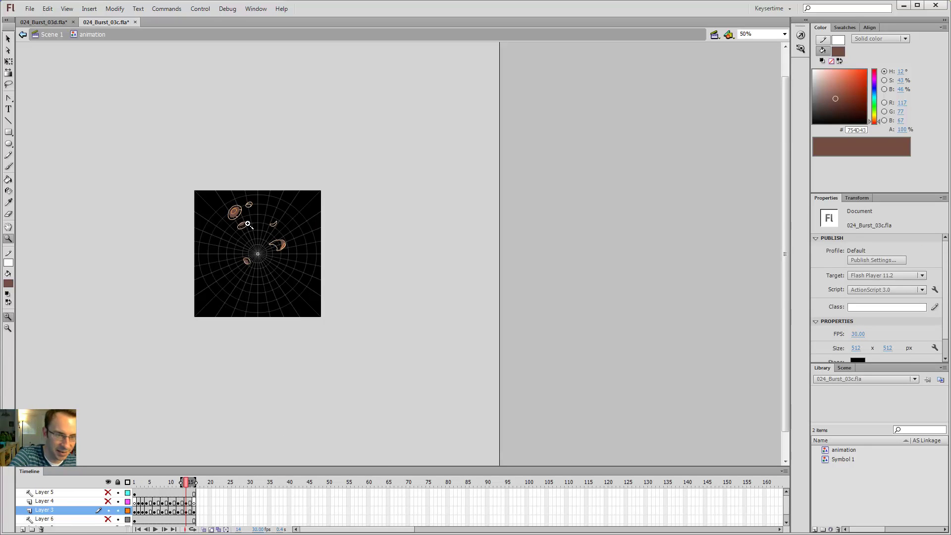
pyautogui.click(246, 226)
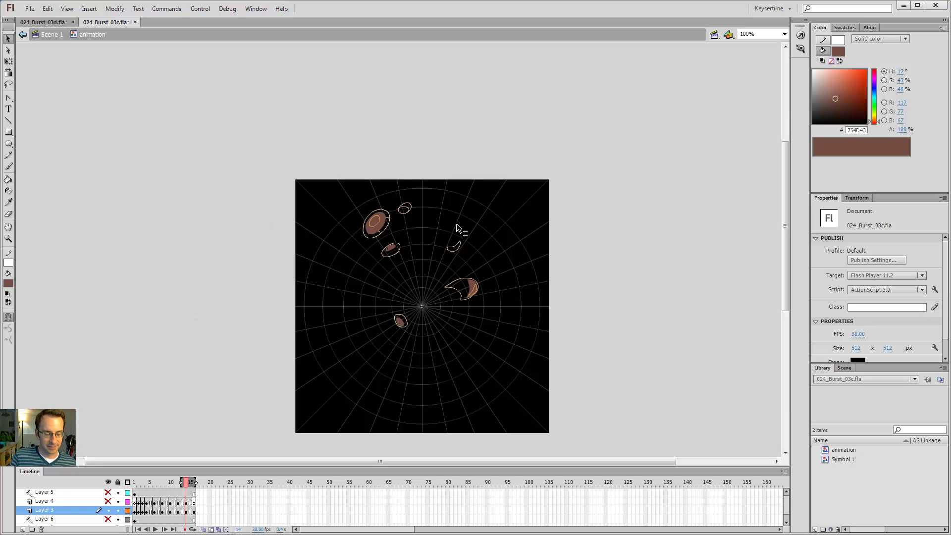
pyautogui.hotkey('ctrl', 's')
pyautogui.hotkey('ctrl', 'Return')
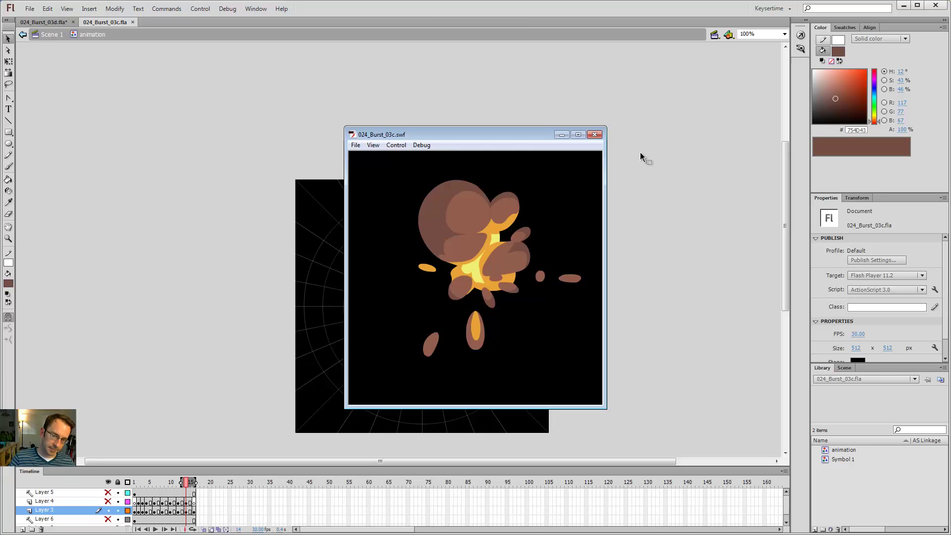
# - Open the exported 024_Burst_03c.swf from the 024 project folder in the standalone Adobe Flash Player and bring its window forward
pyautogui.click(153, 534)
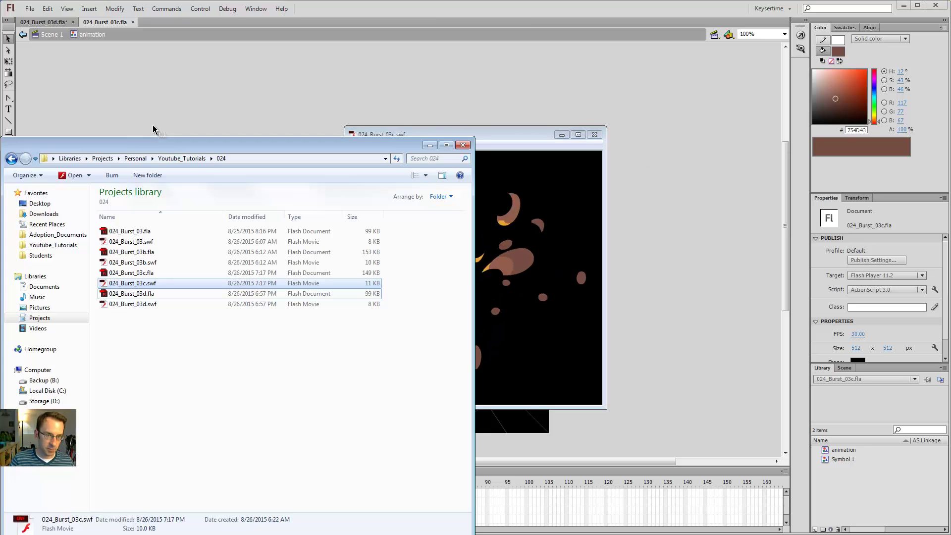
pyautogui.doubleClick(145, 284)
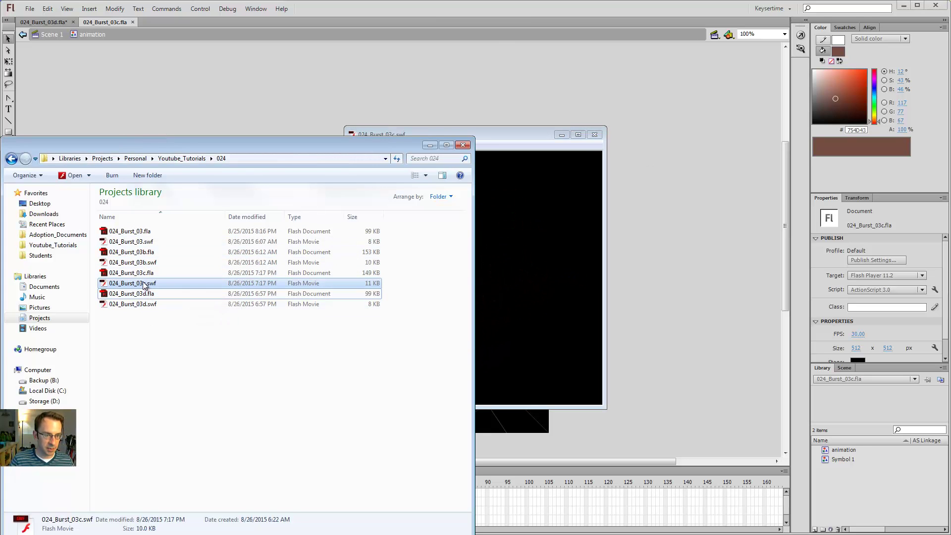
pyautogui.click(509, 136)
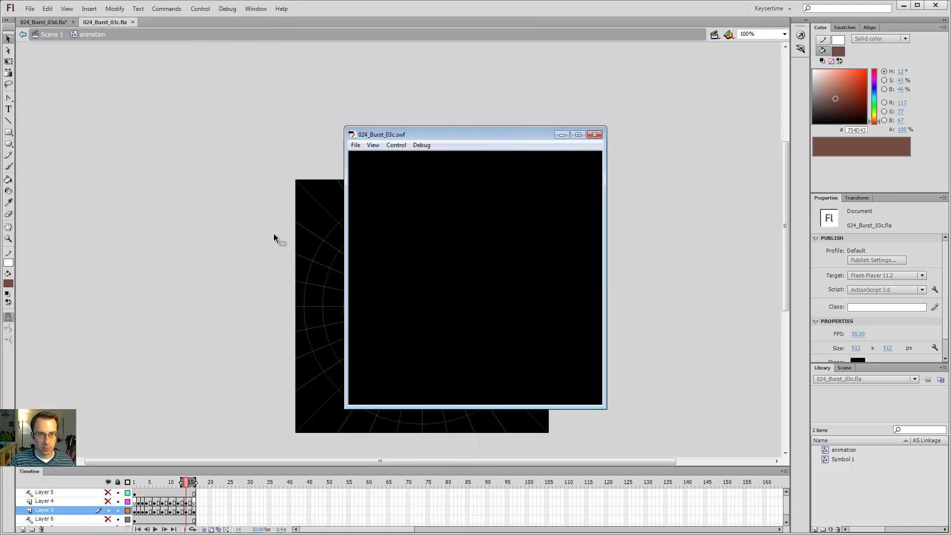
pyautogui.hotkey('alt', 'Tab')
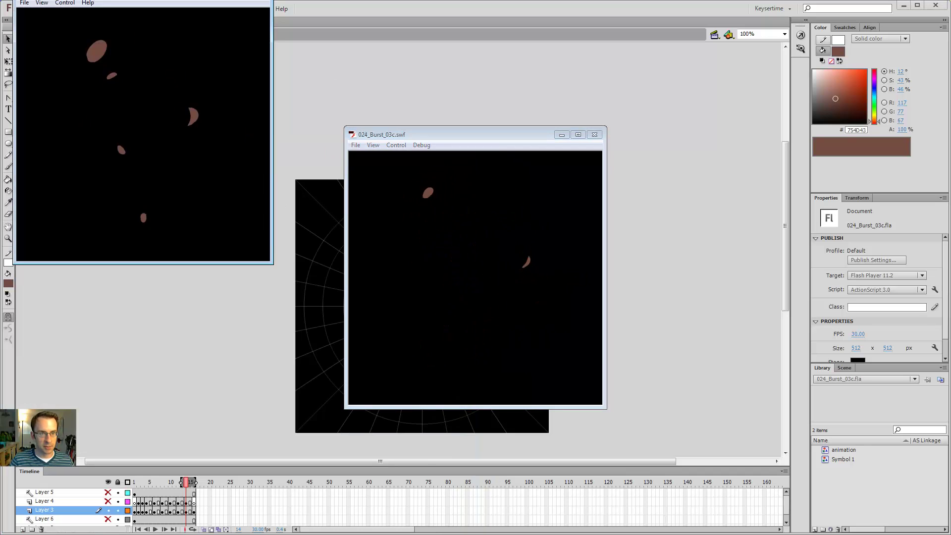
# - Shrink the standalone Flash Player window to a small thumbnail size and place it beside the test movie window
pyautogui.click(271, 267)
pyautogui.hotkey('alt', 'Tab')
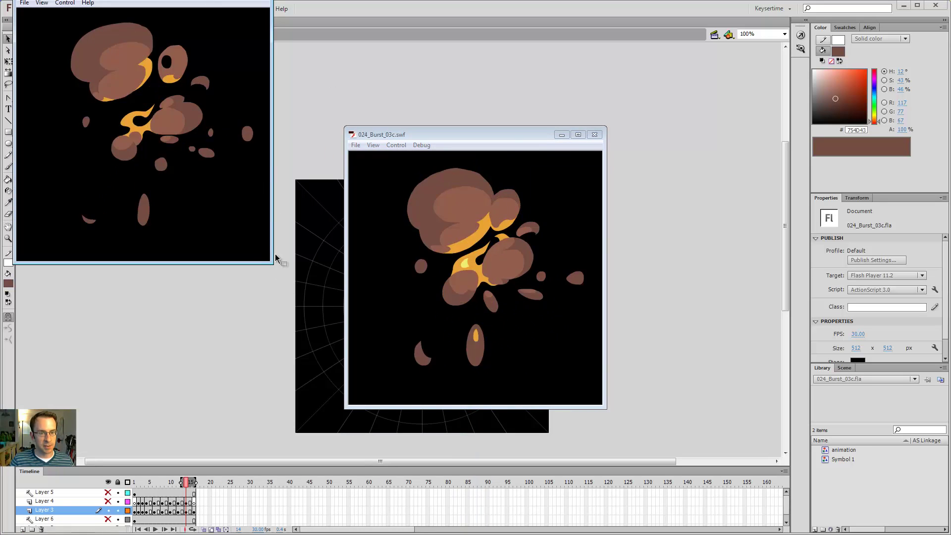
pyautogui.moveTo(275, 260); pyautogui.dragTo(131, 53)
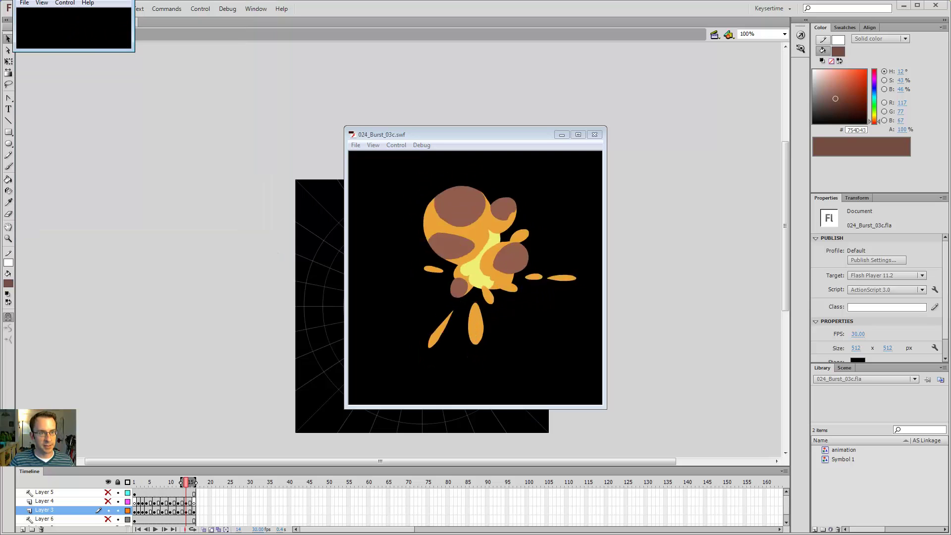
pyautogui.moveTo(53, 1); pyautogui.dragTo(256, 216)
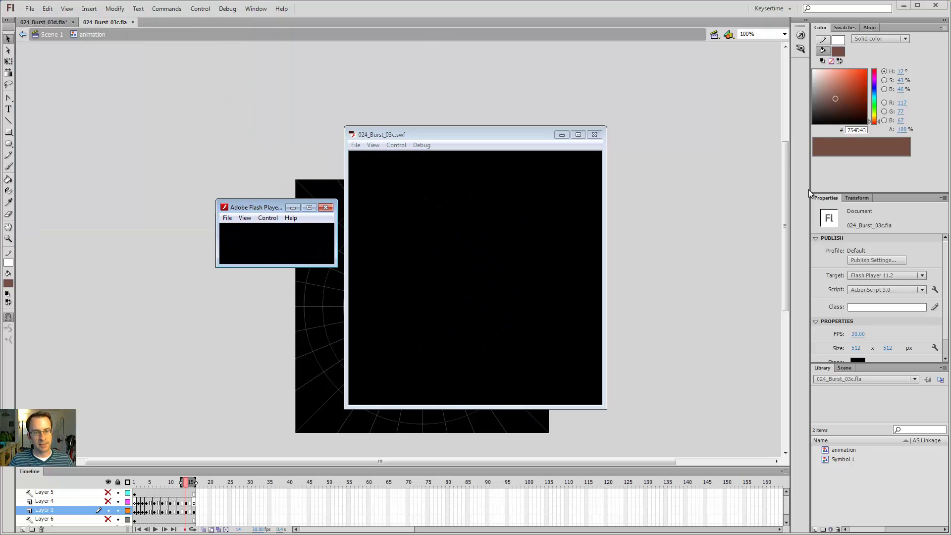